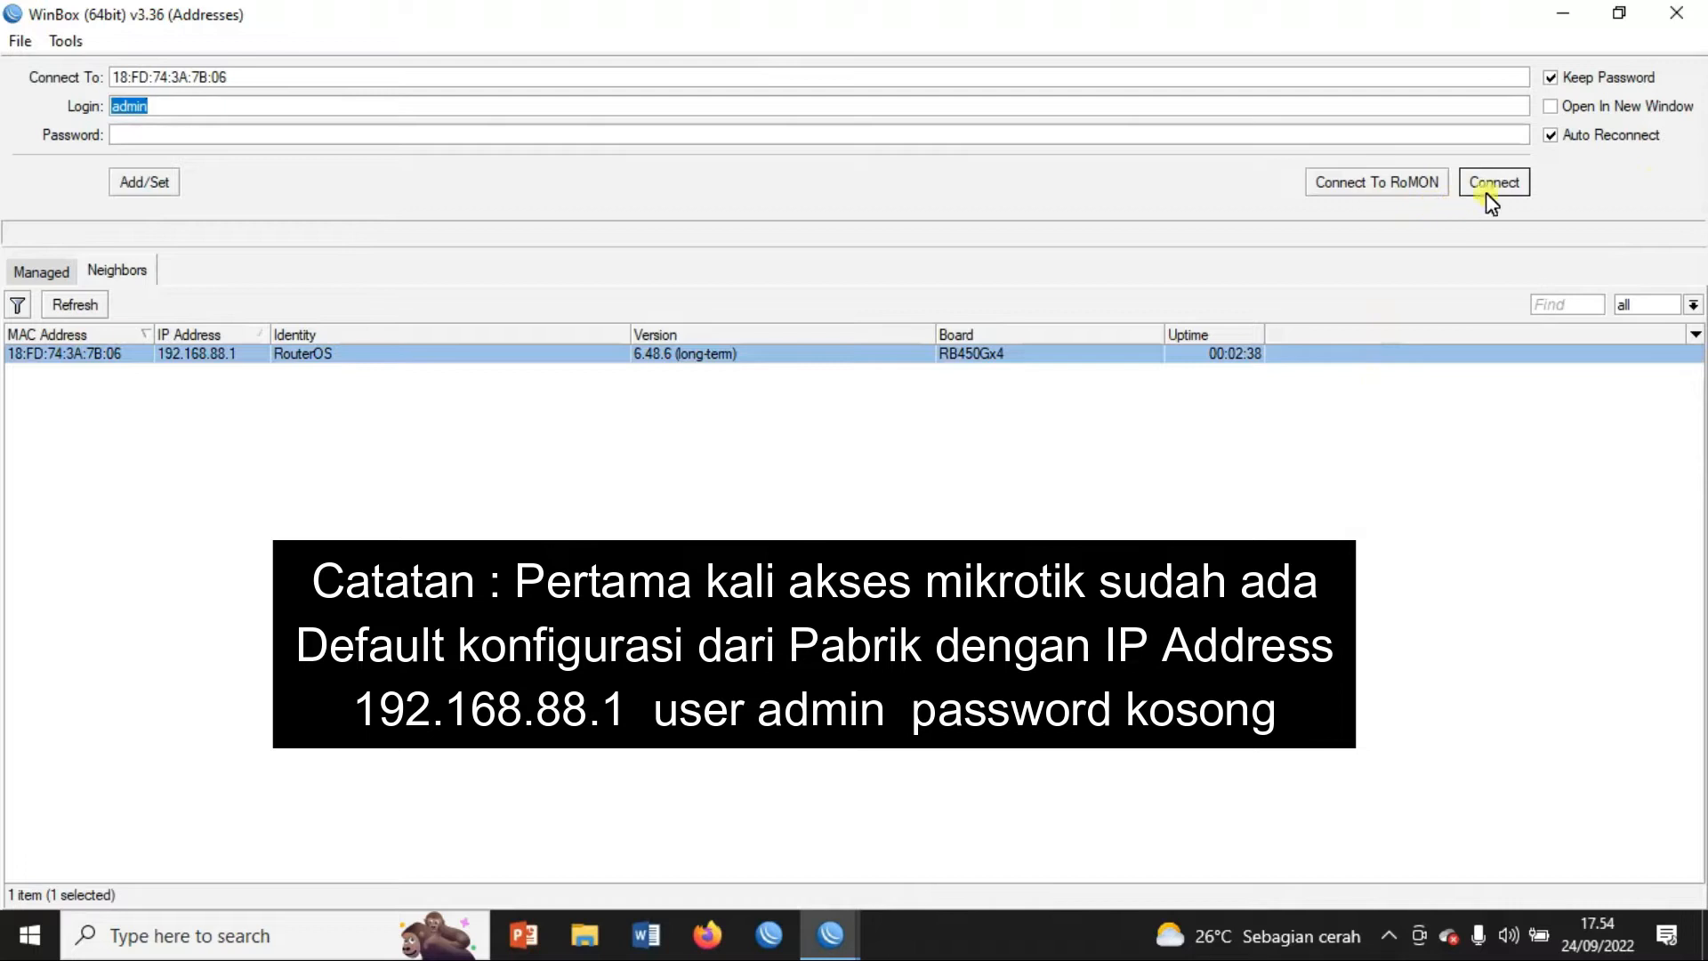
Step: Connect to the RB450Gx4 router as admin, remove its factory default configuration and maximize the session window
click(1516, 188)
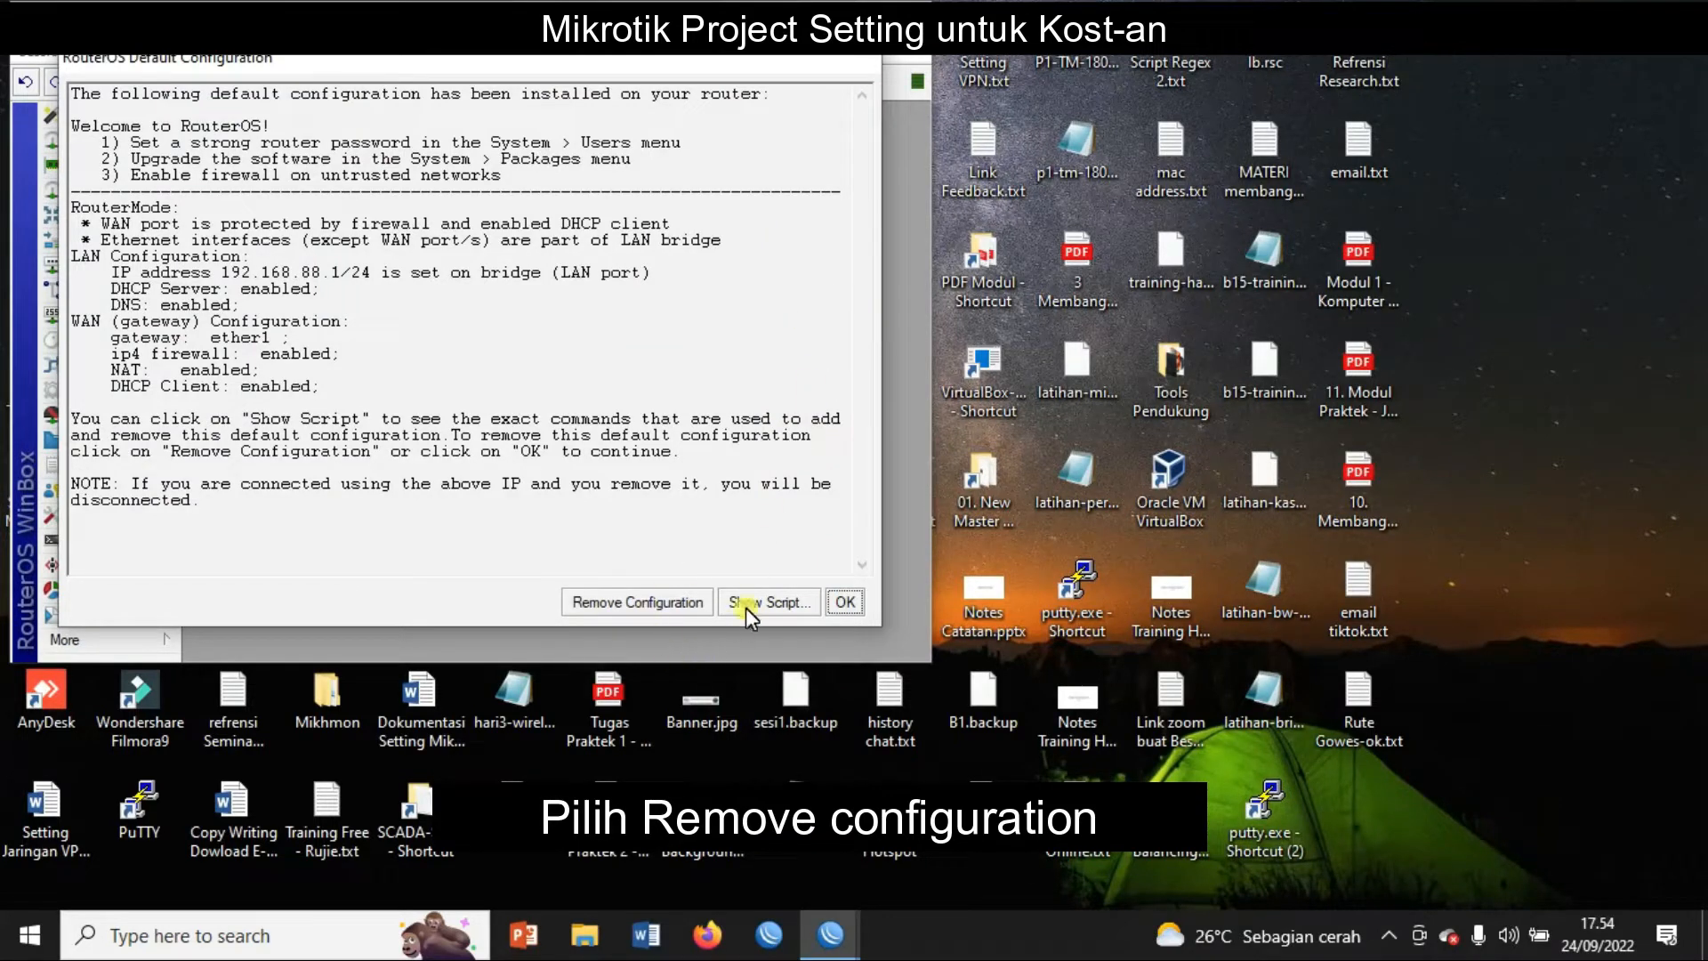
click(647, 606)
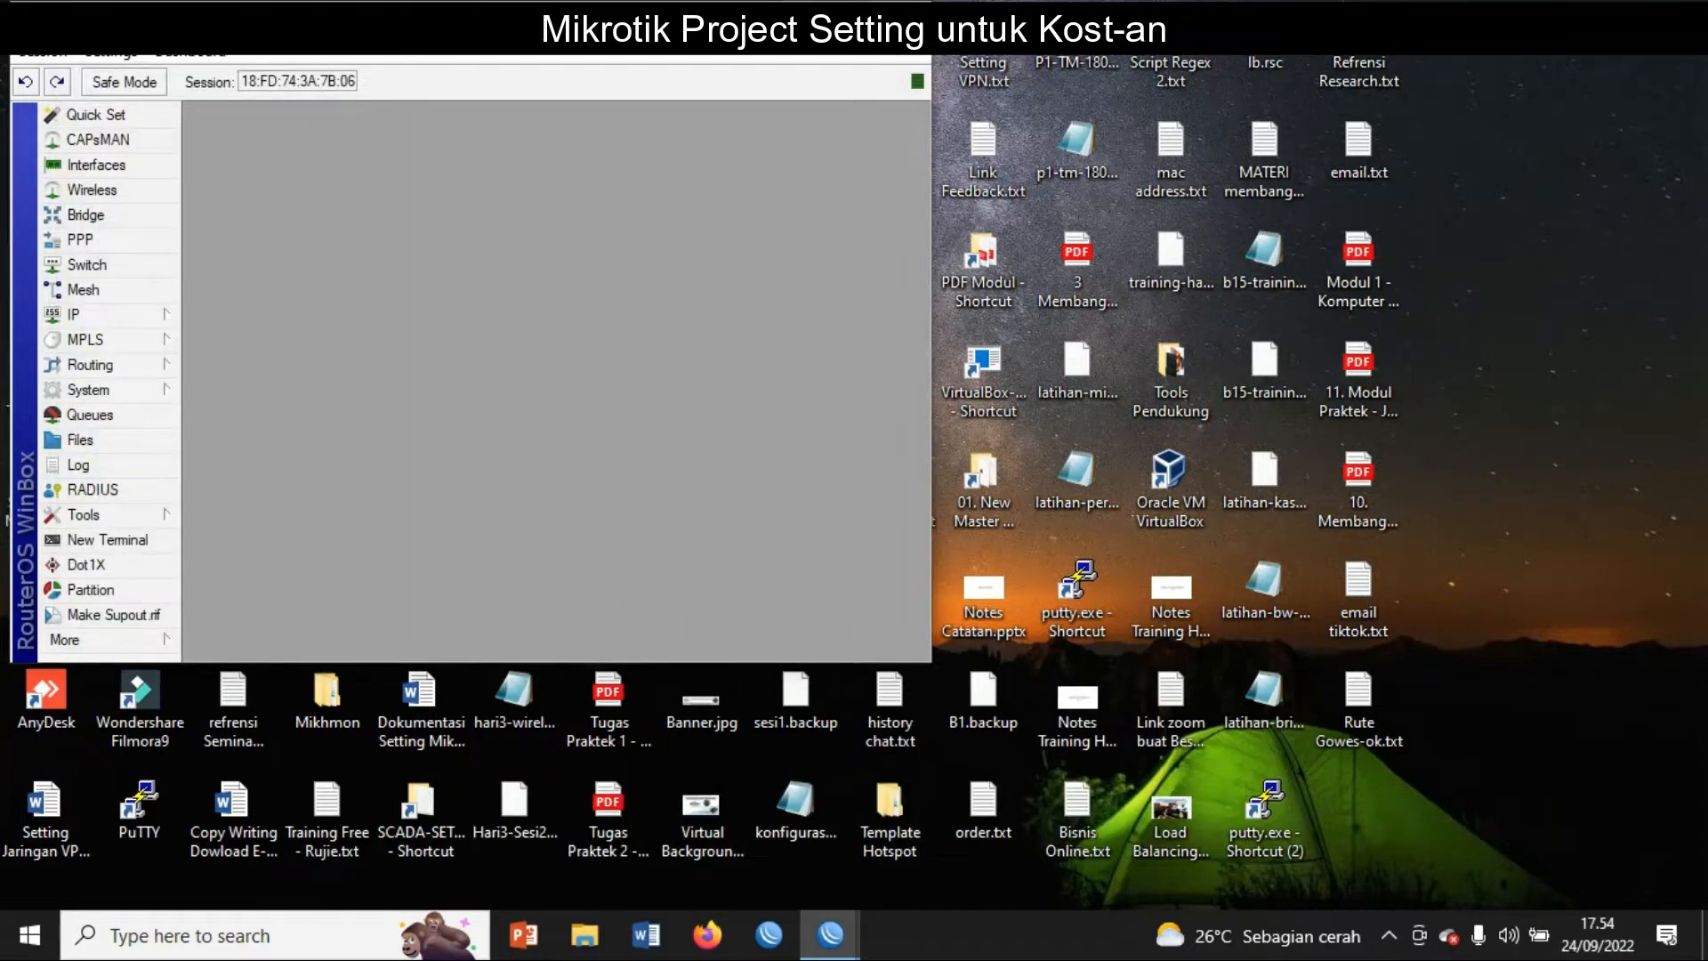
click(846, 19)
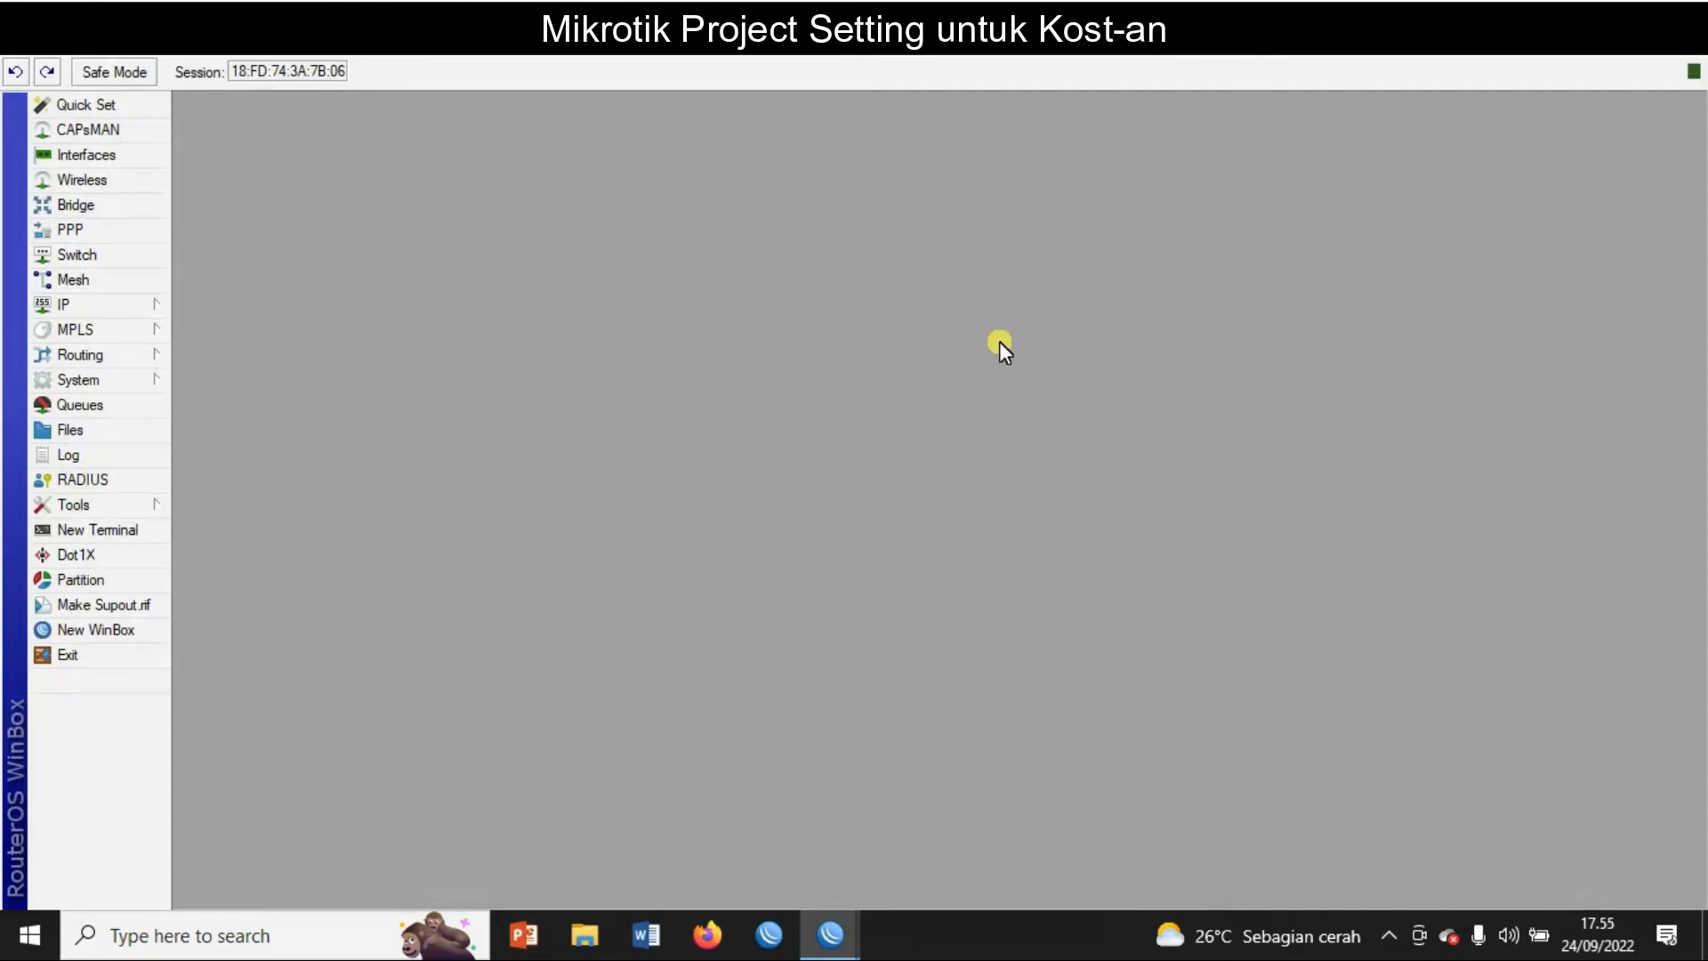
Step: Check the router's IP address list for leftover entries from the default configuration, and close the list
click(83, 304)
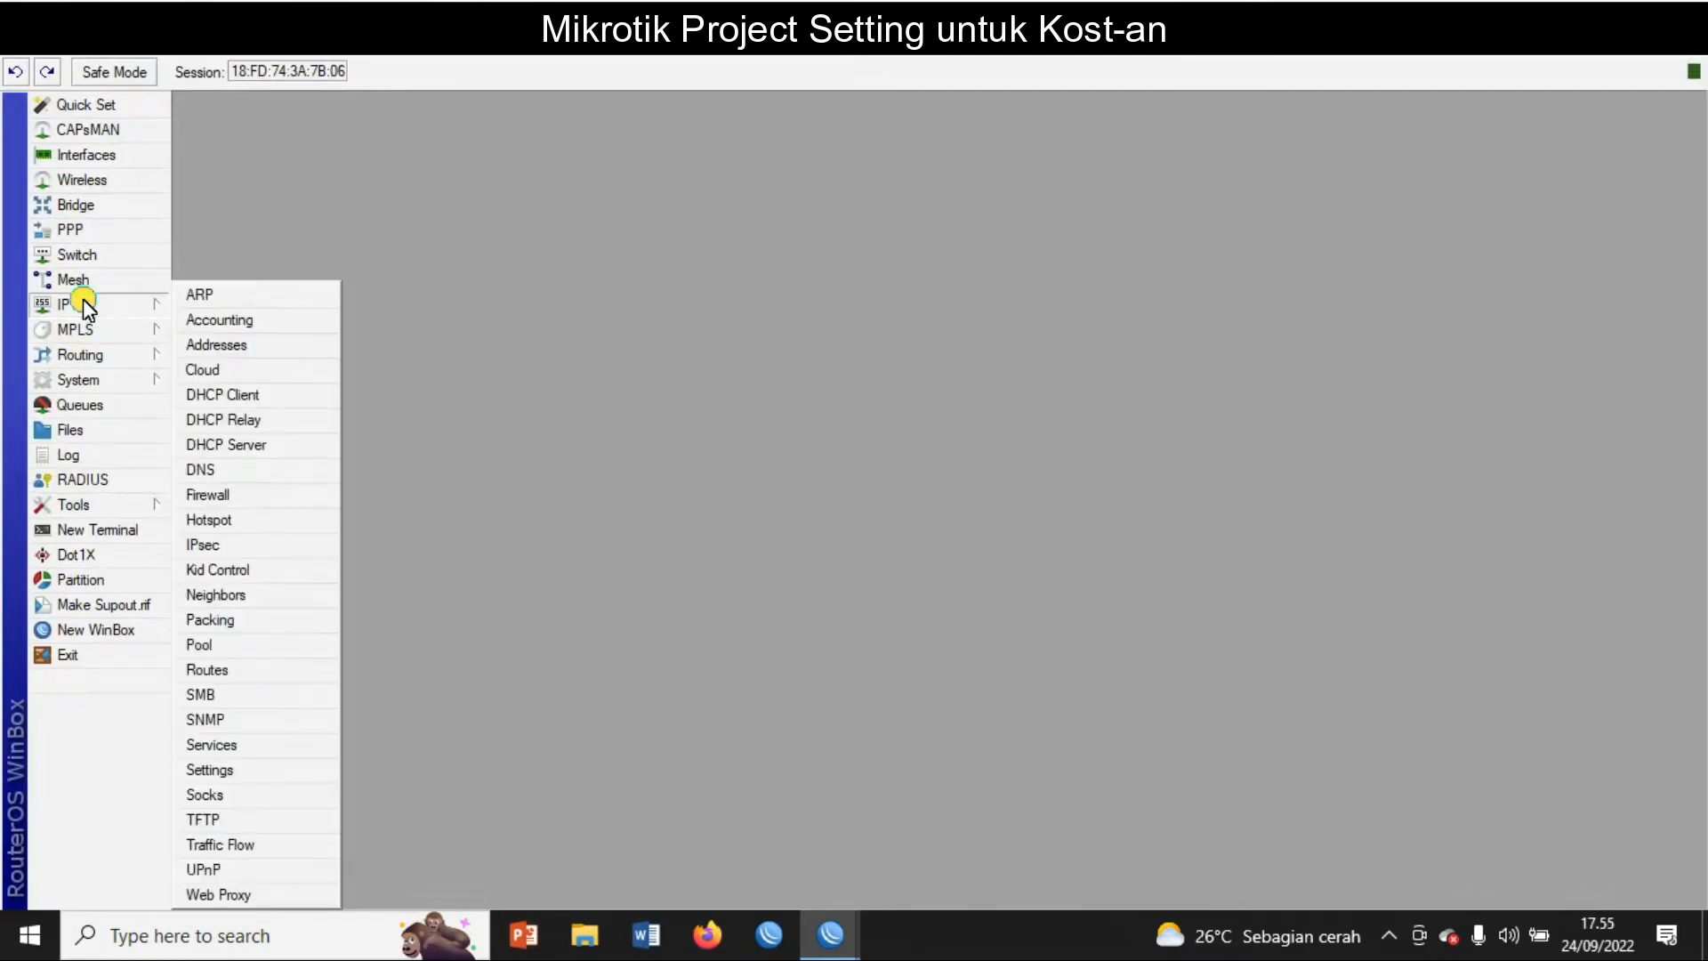
click(208, 345)
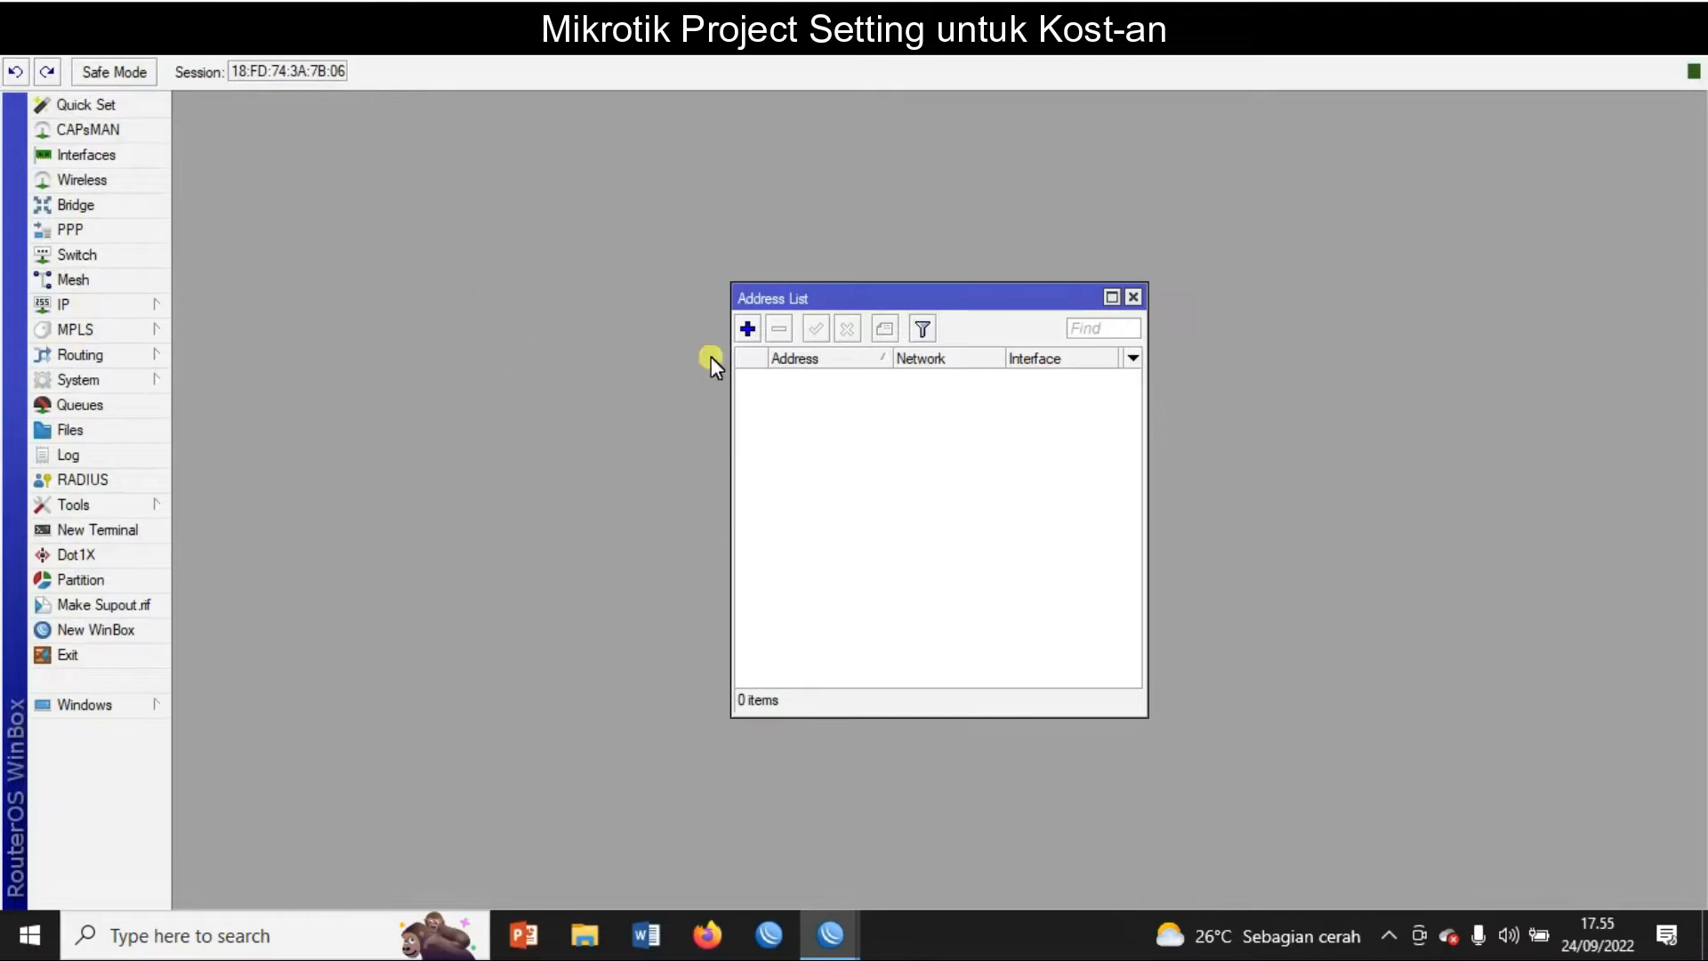
click(1128, 294)
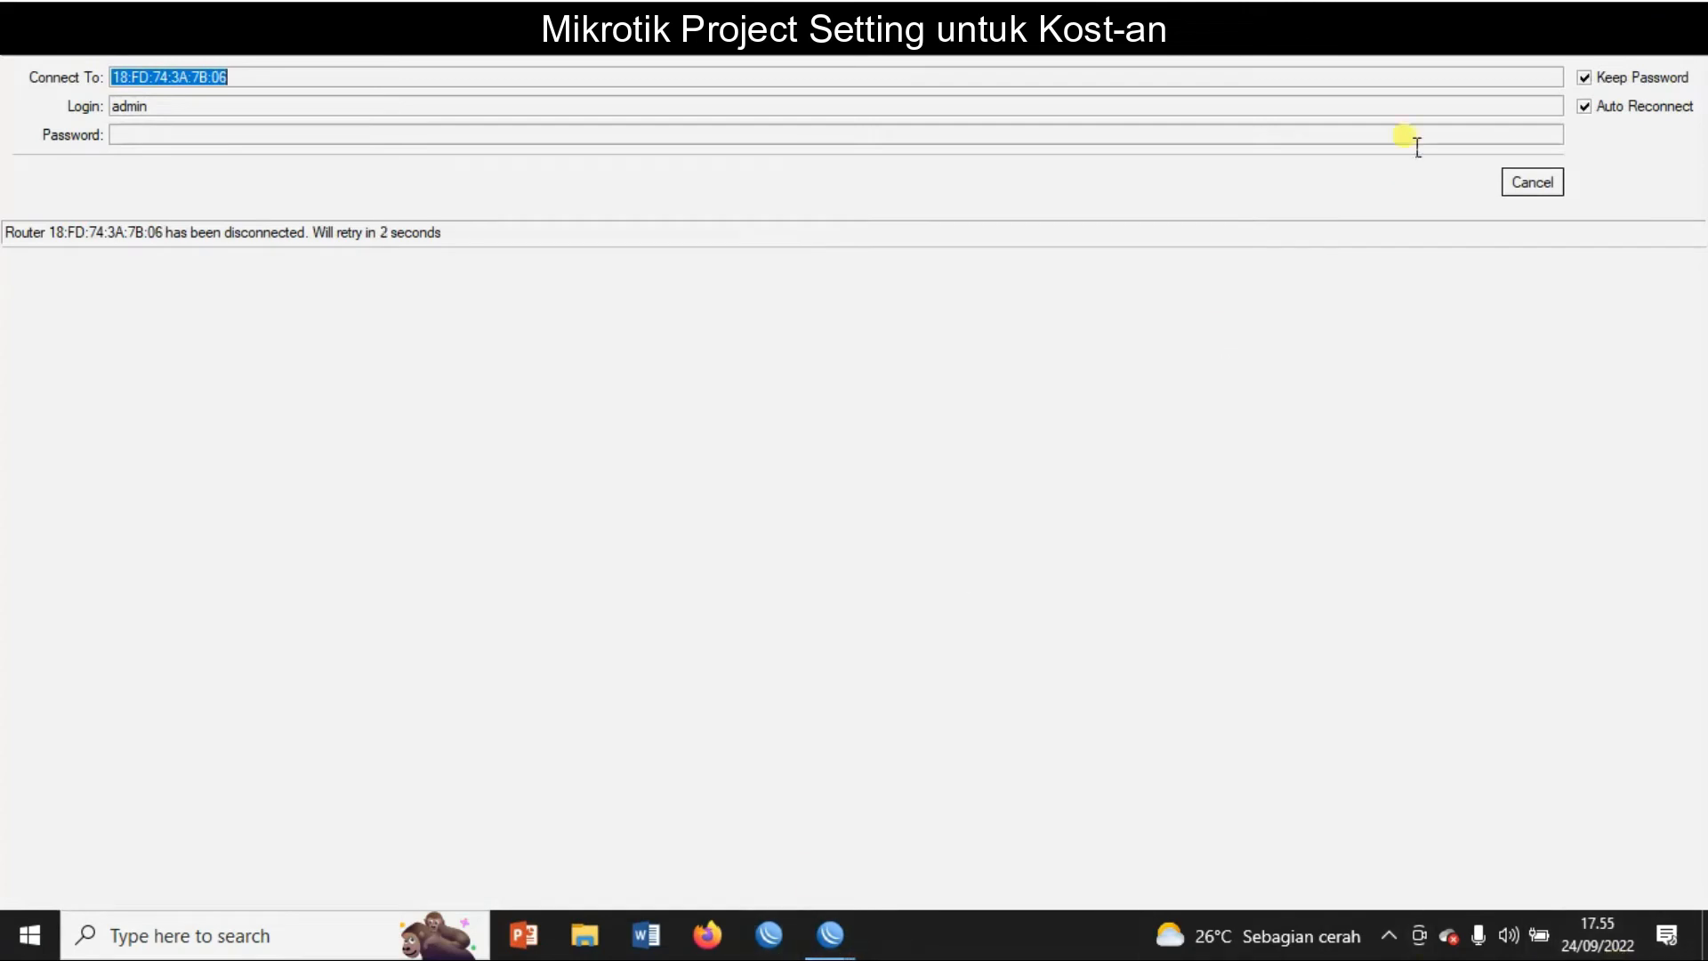
click(1391, 935)
click(1517, 611)
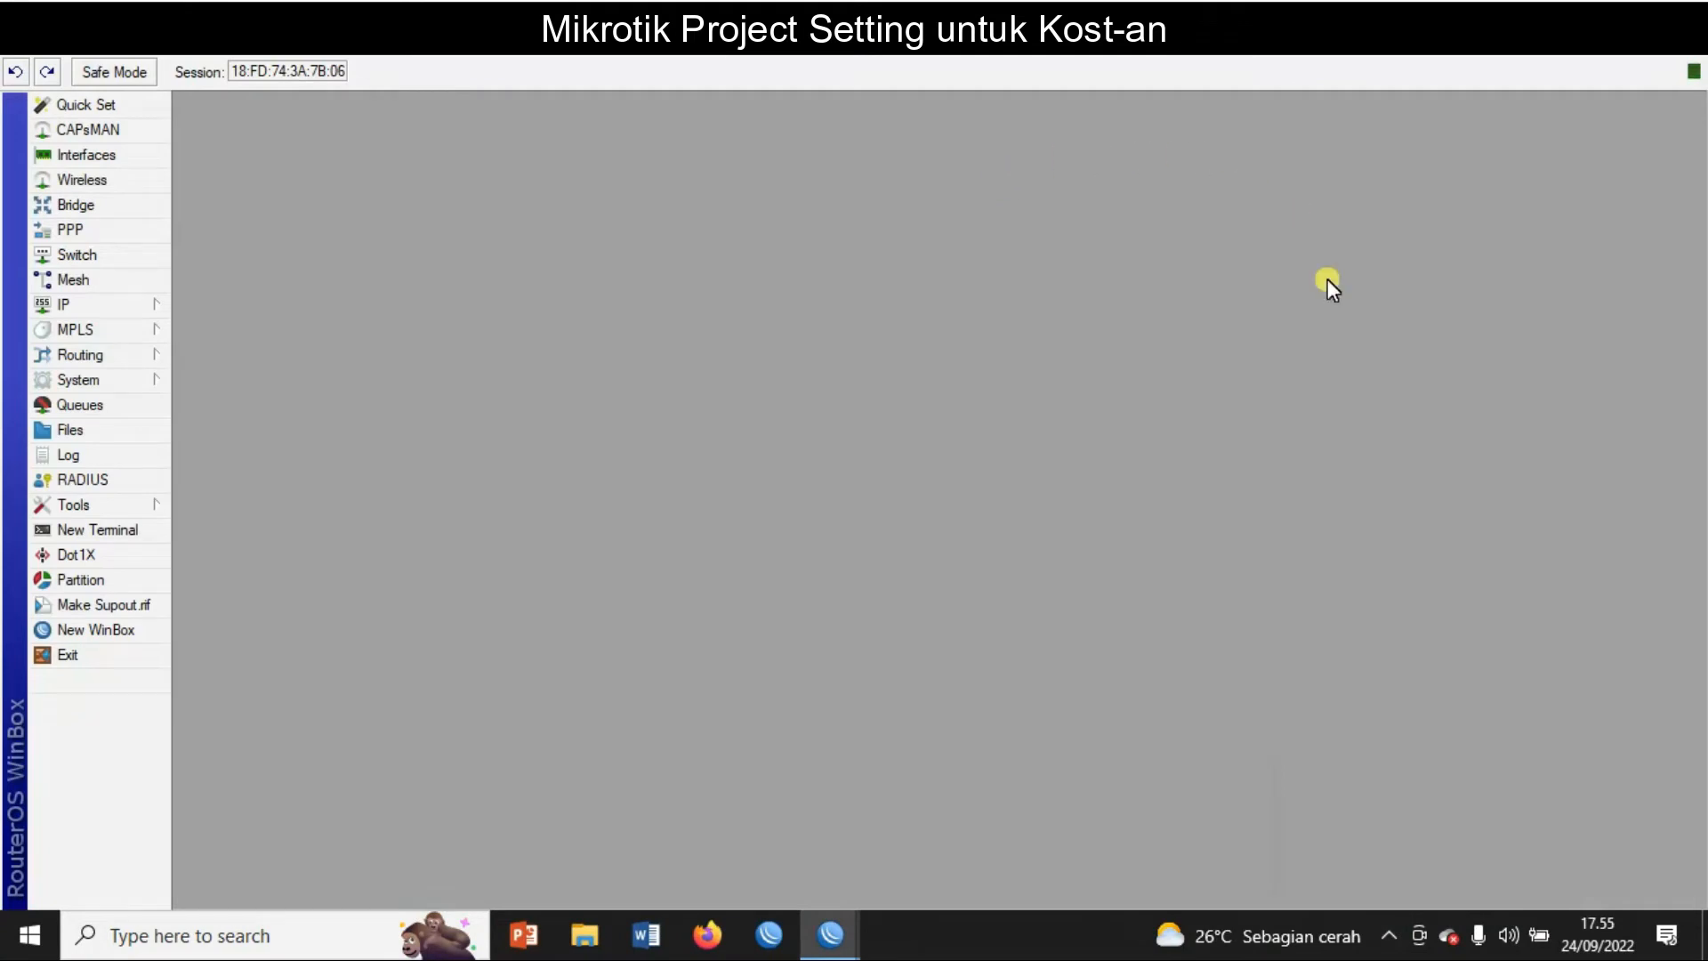
click(71, 329)
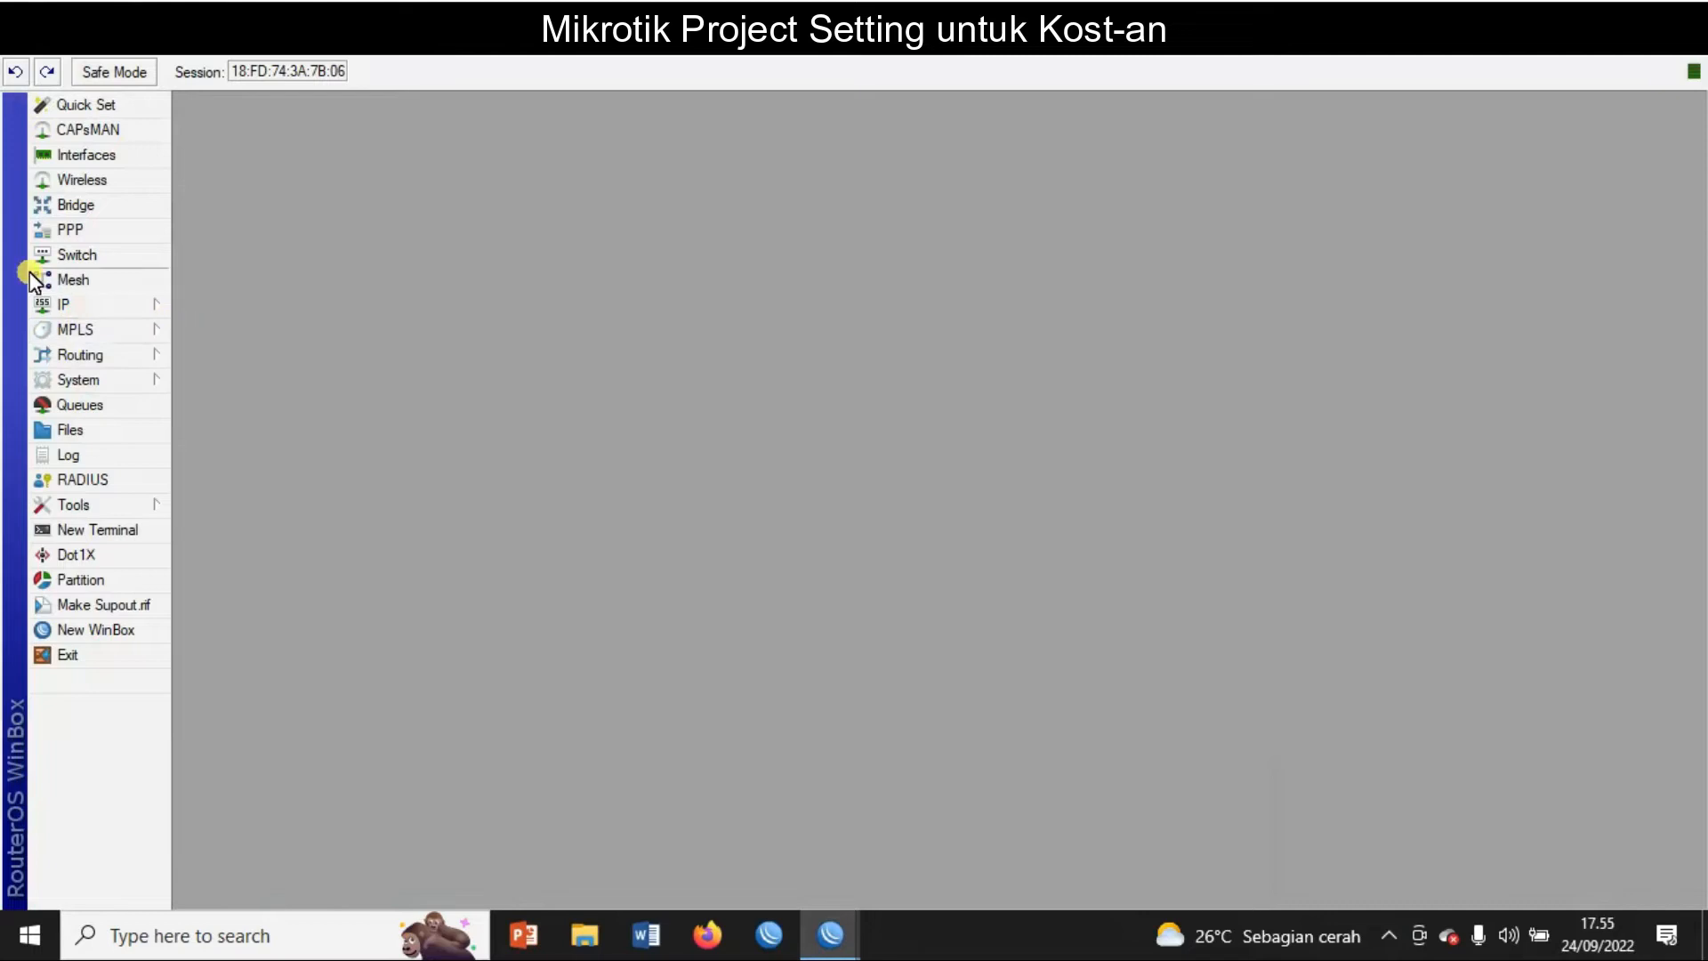
click(106, 313)
click(237, 344)
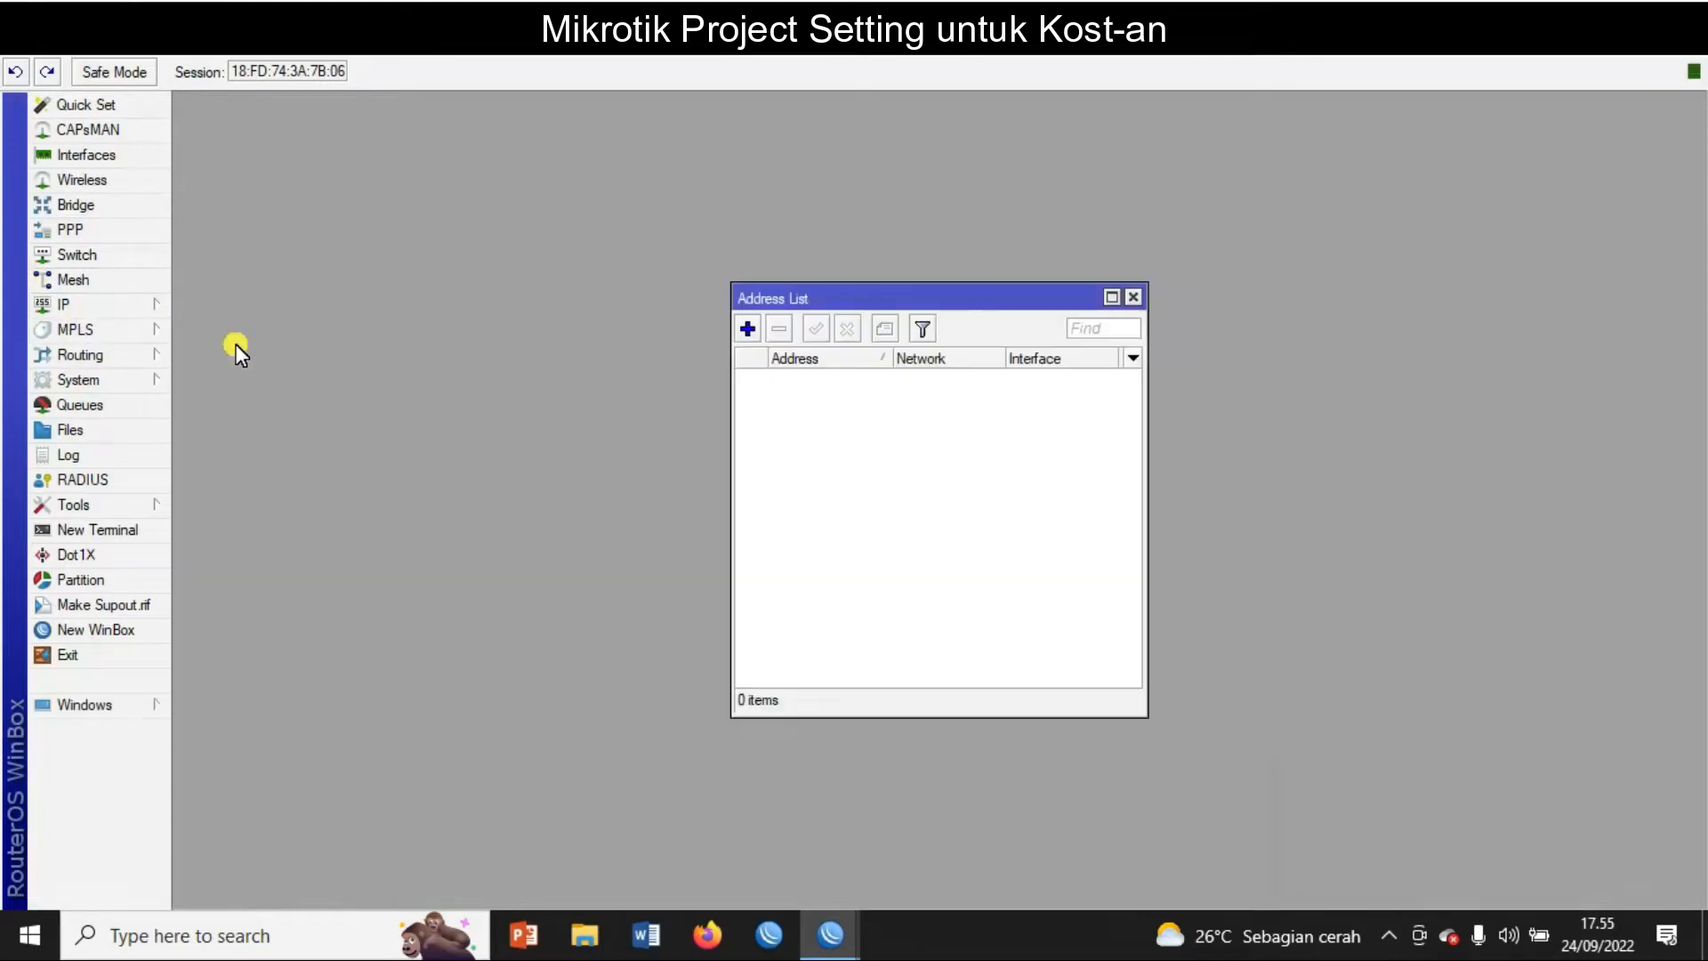
click(1137, 297)
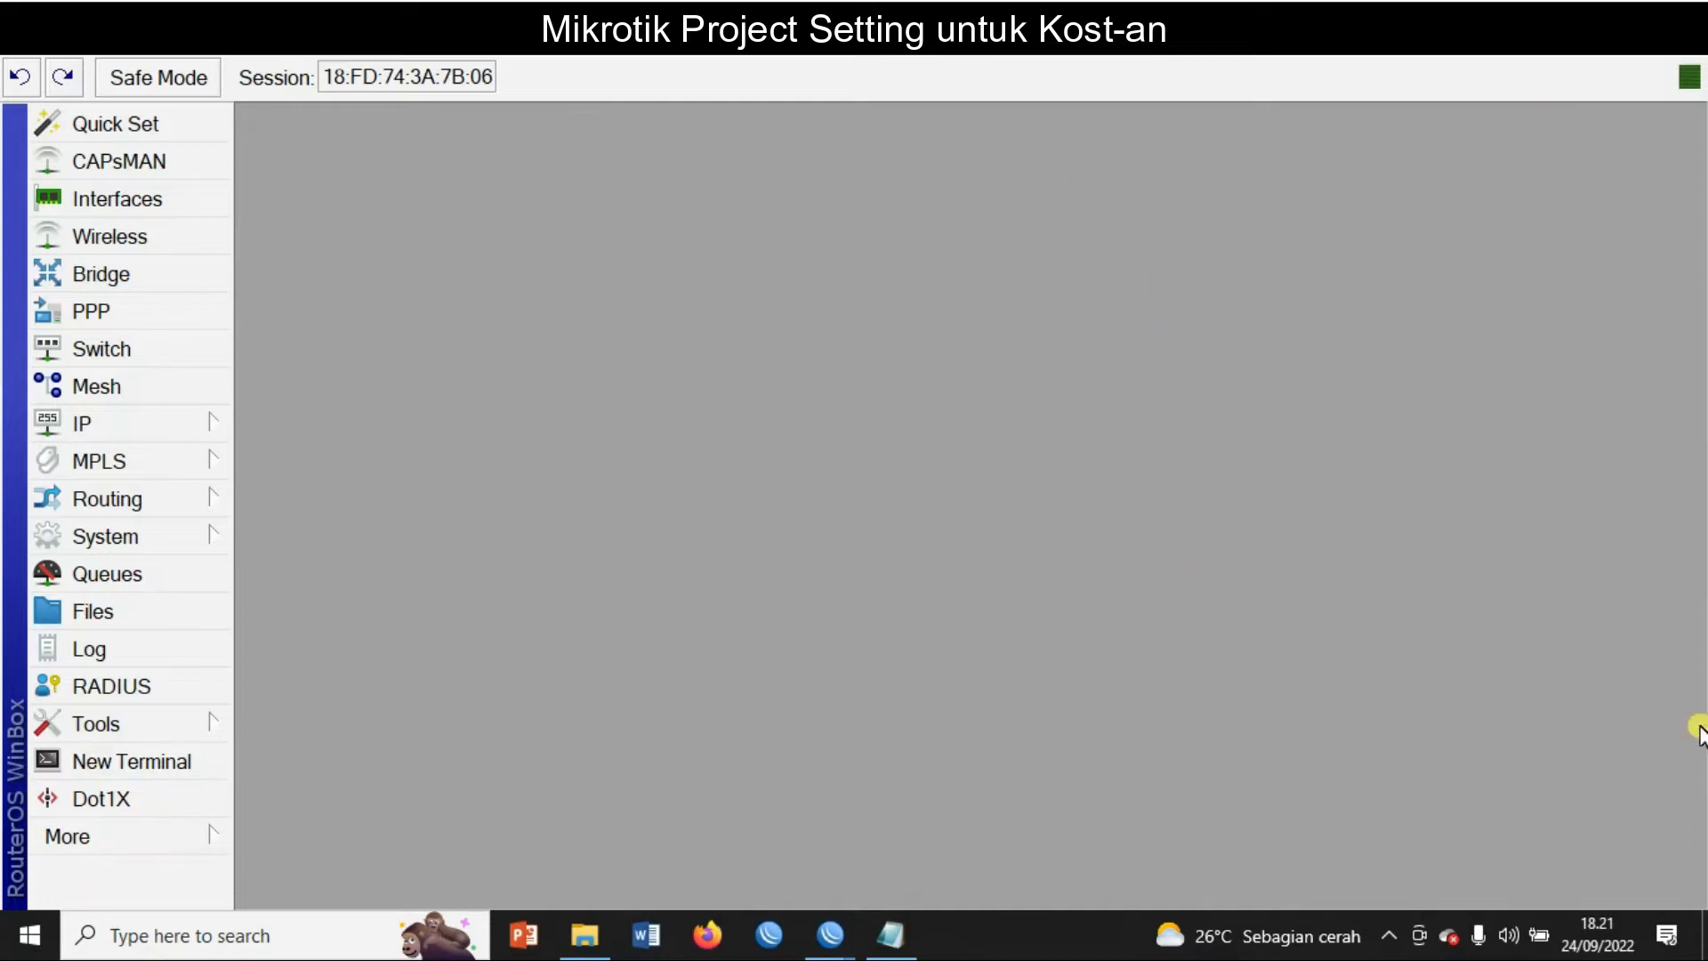
Step: Set the router's system identity to R-Kost
click(131, 538)
click(437, 293)
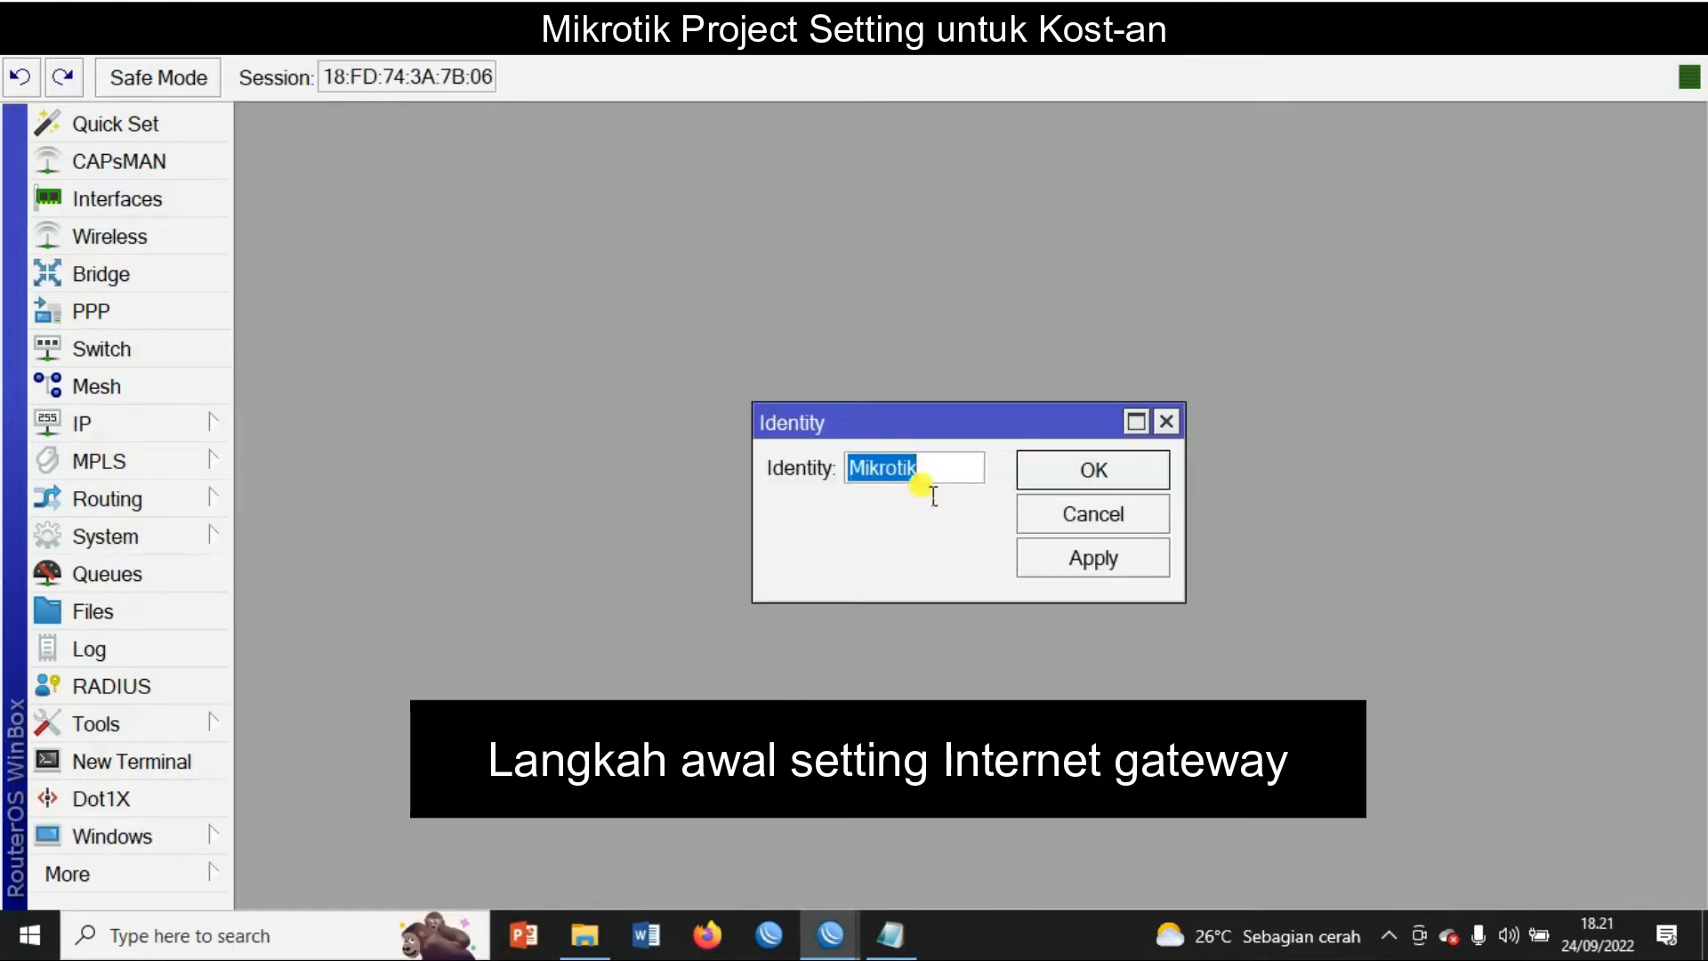
text(R-Kost)
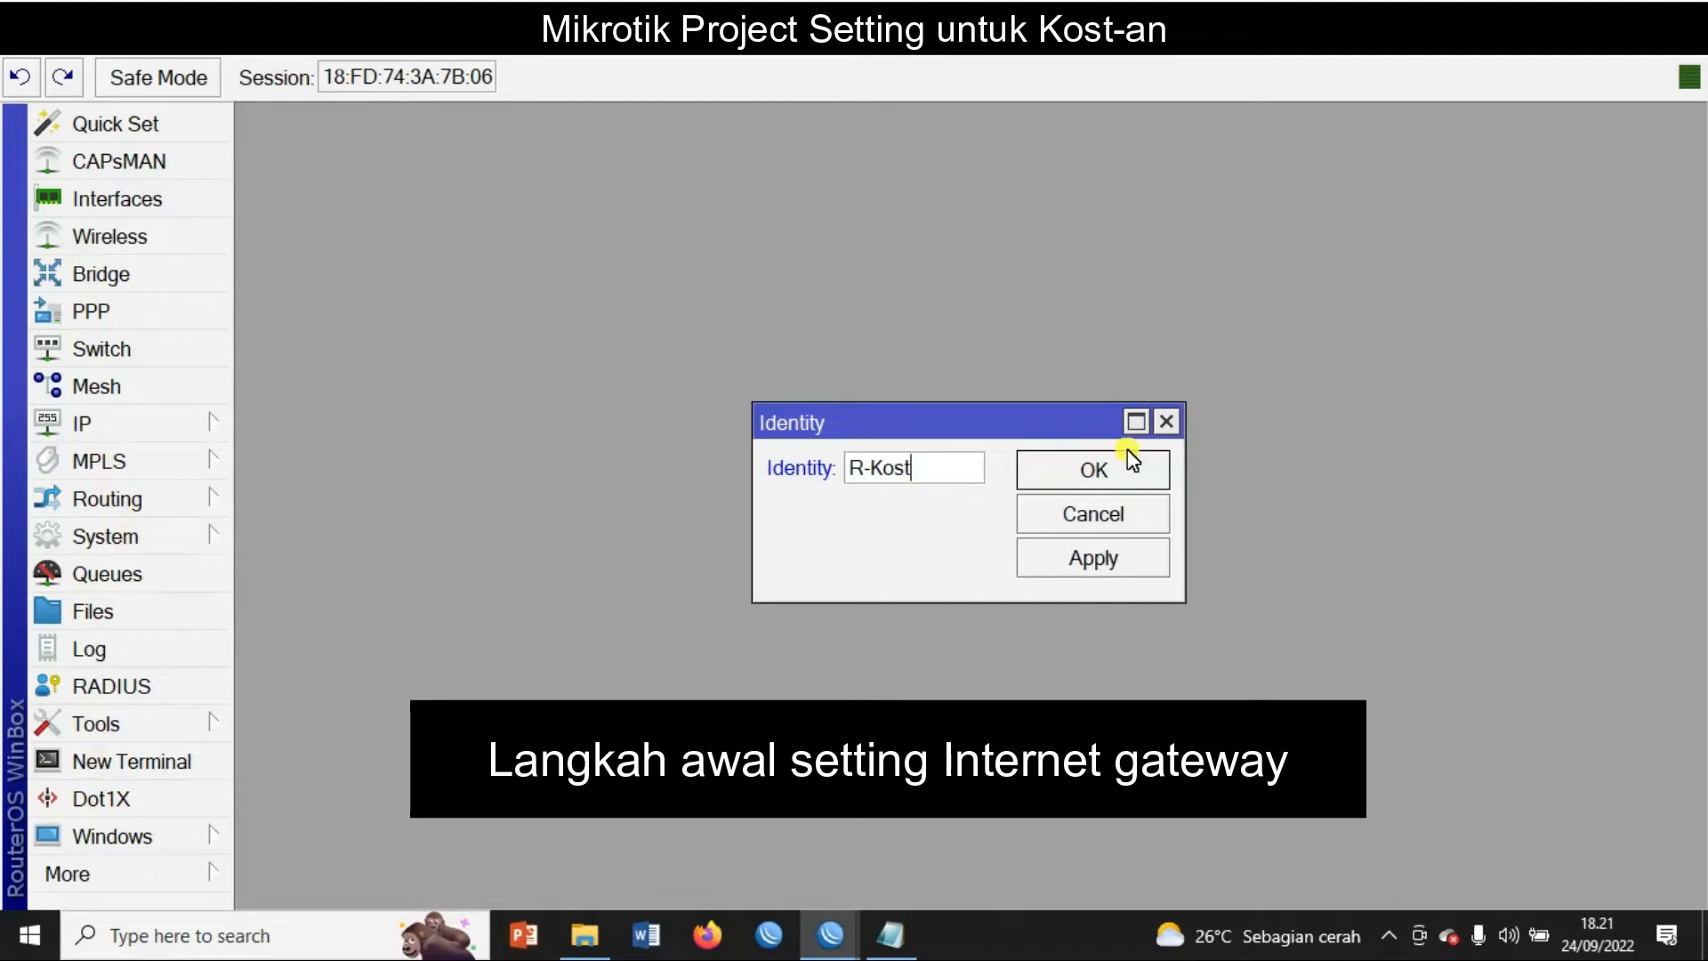
click(1131, 459)
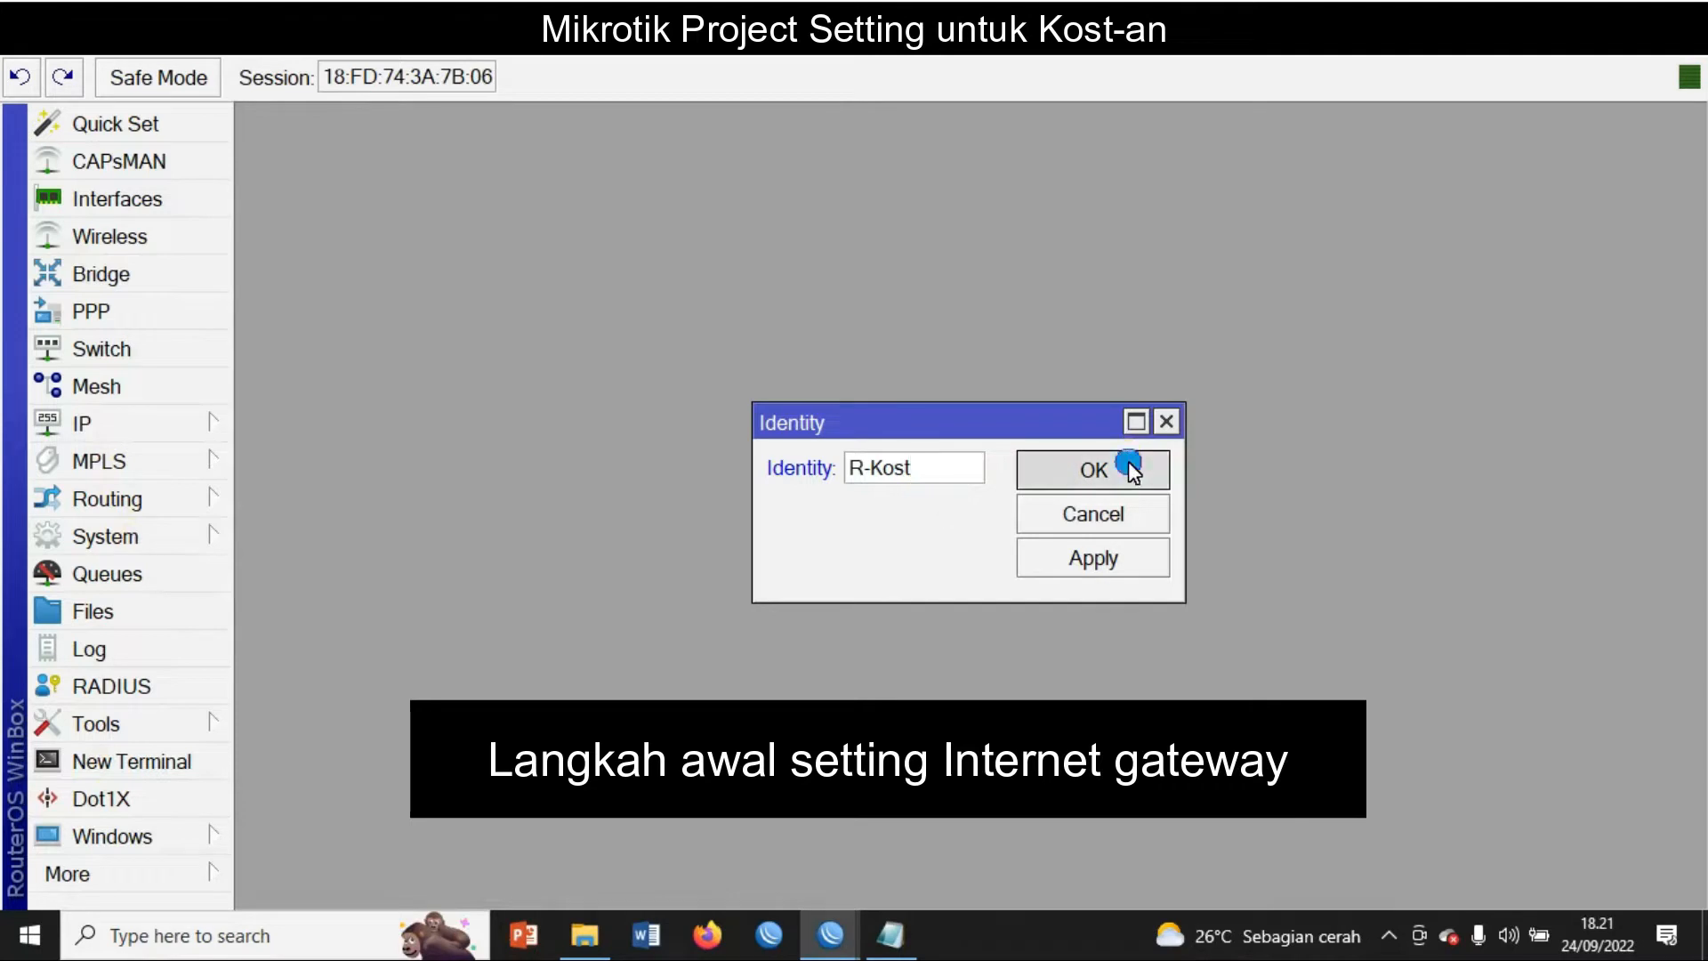
Step: Rename the ether1 interface to ether1-Internet
click(125, 198)
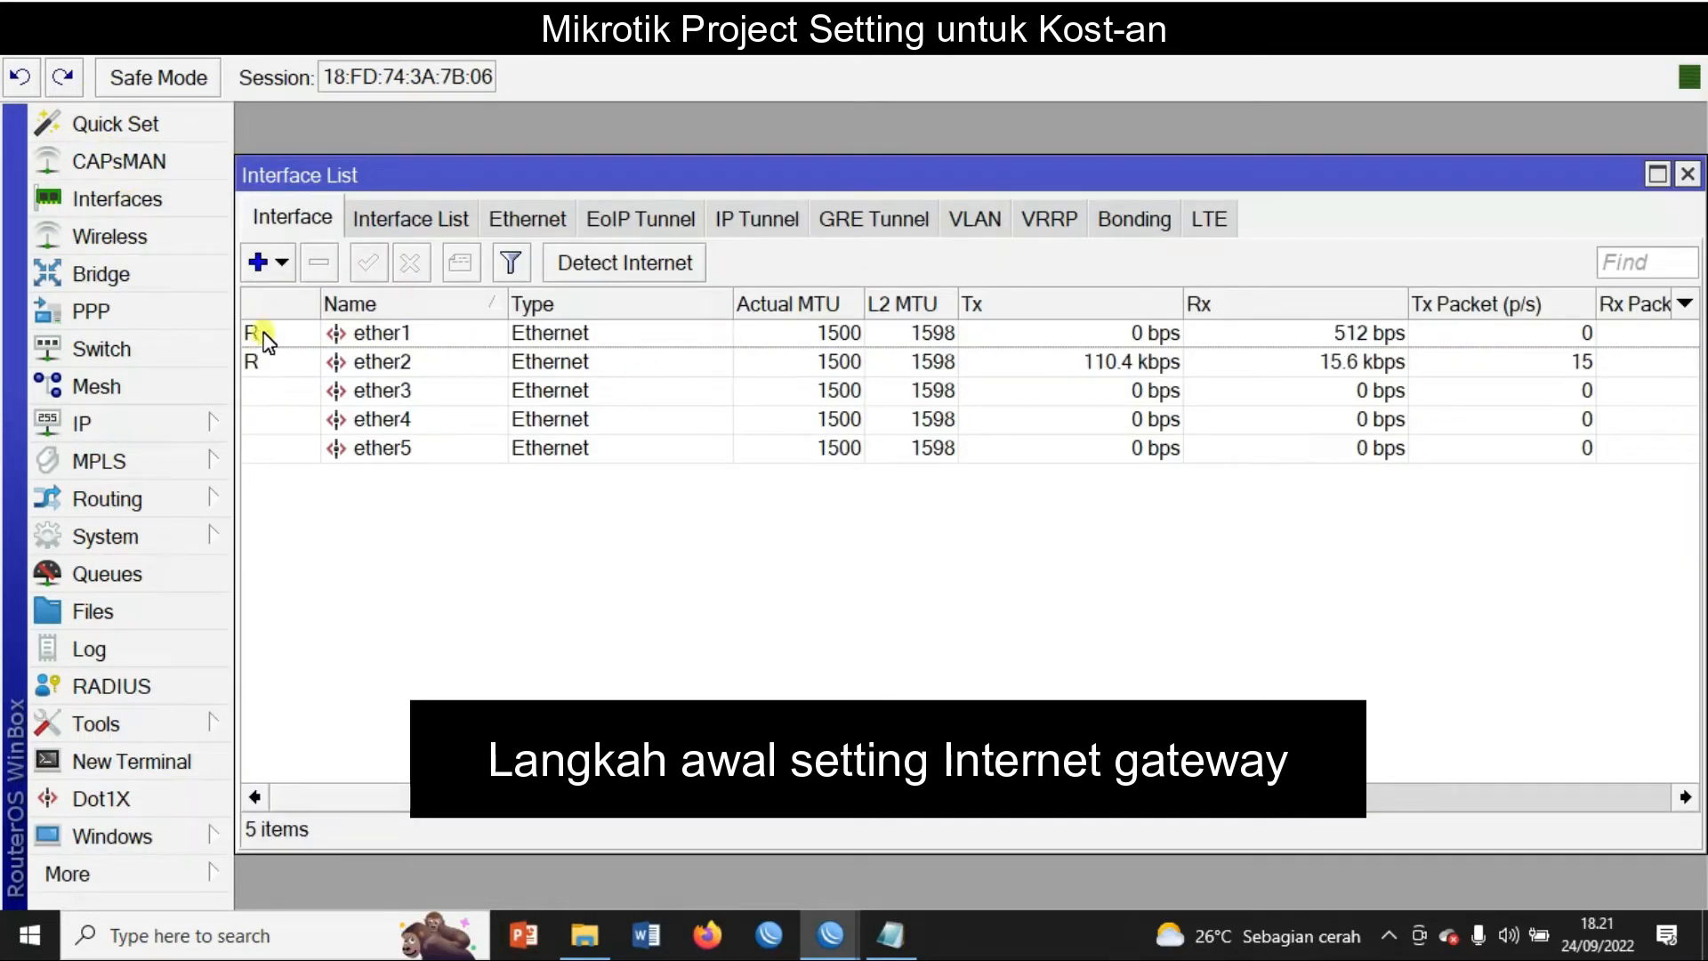
double_click(459, 331)
click(1031, 266)
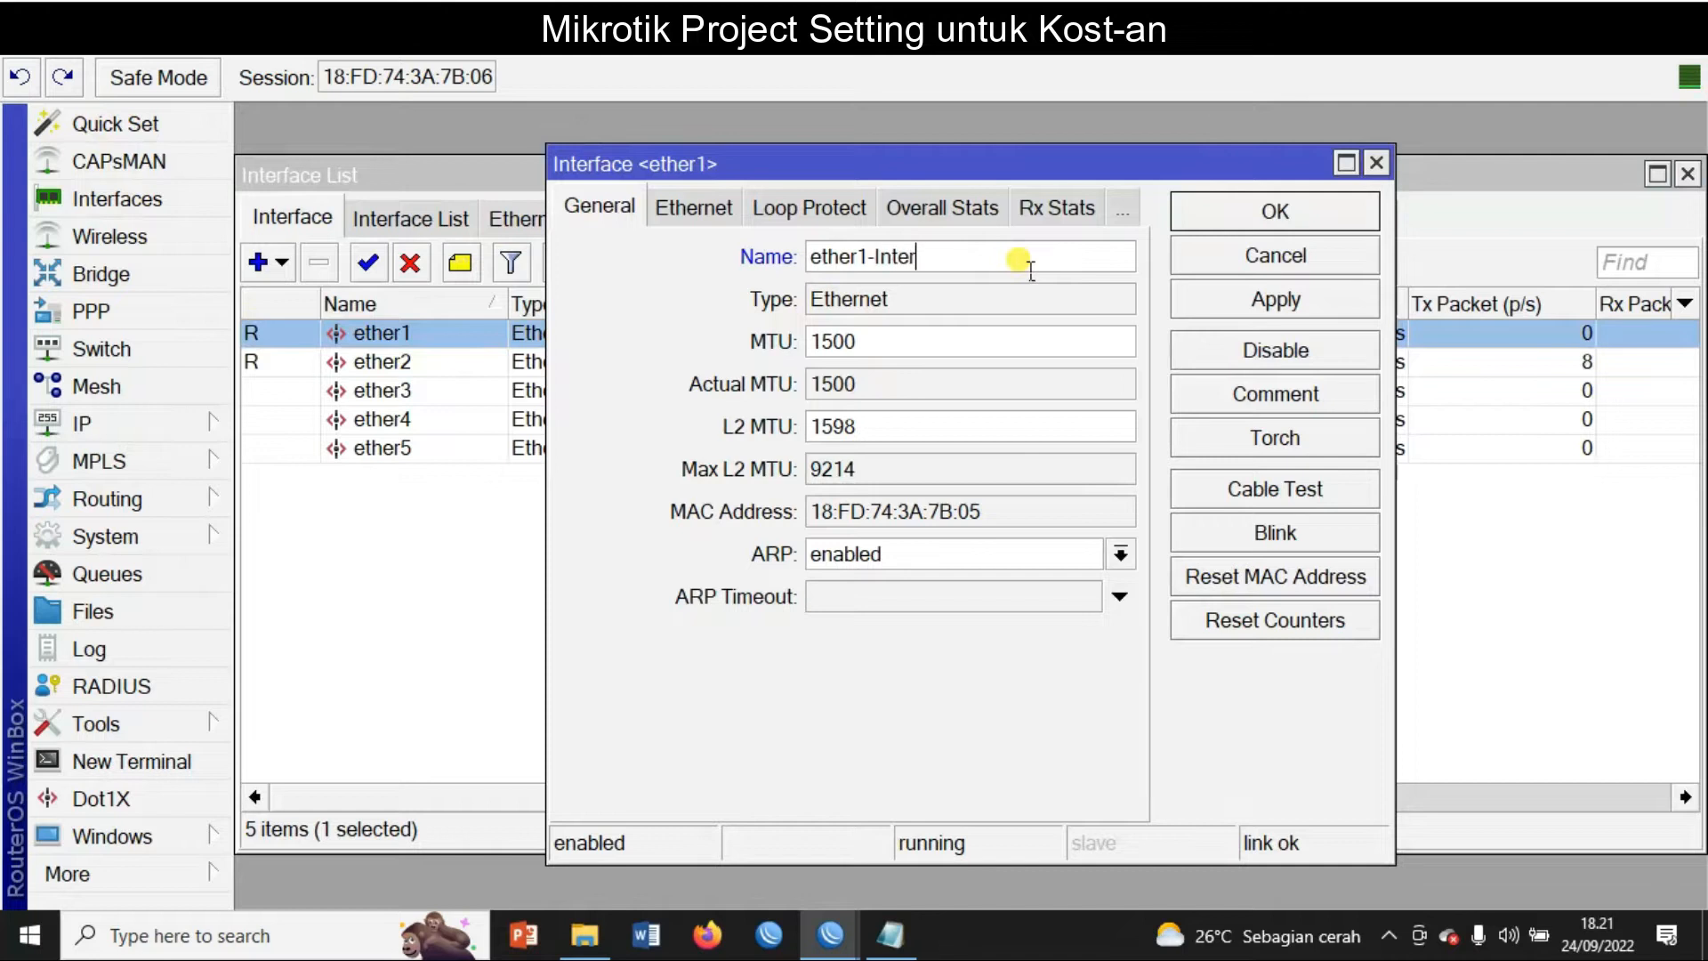
text(-Internet)
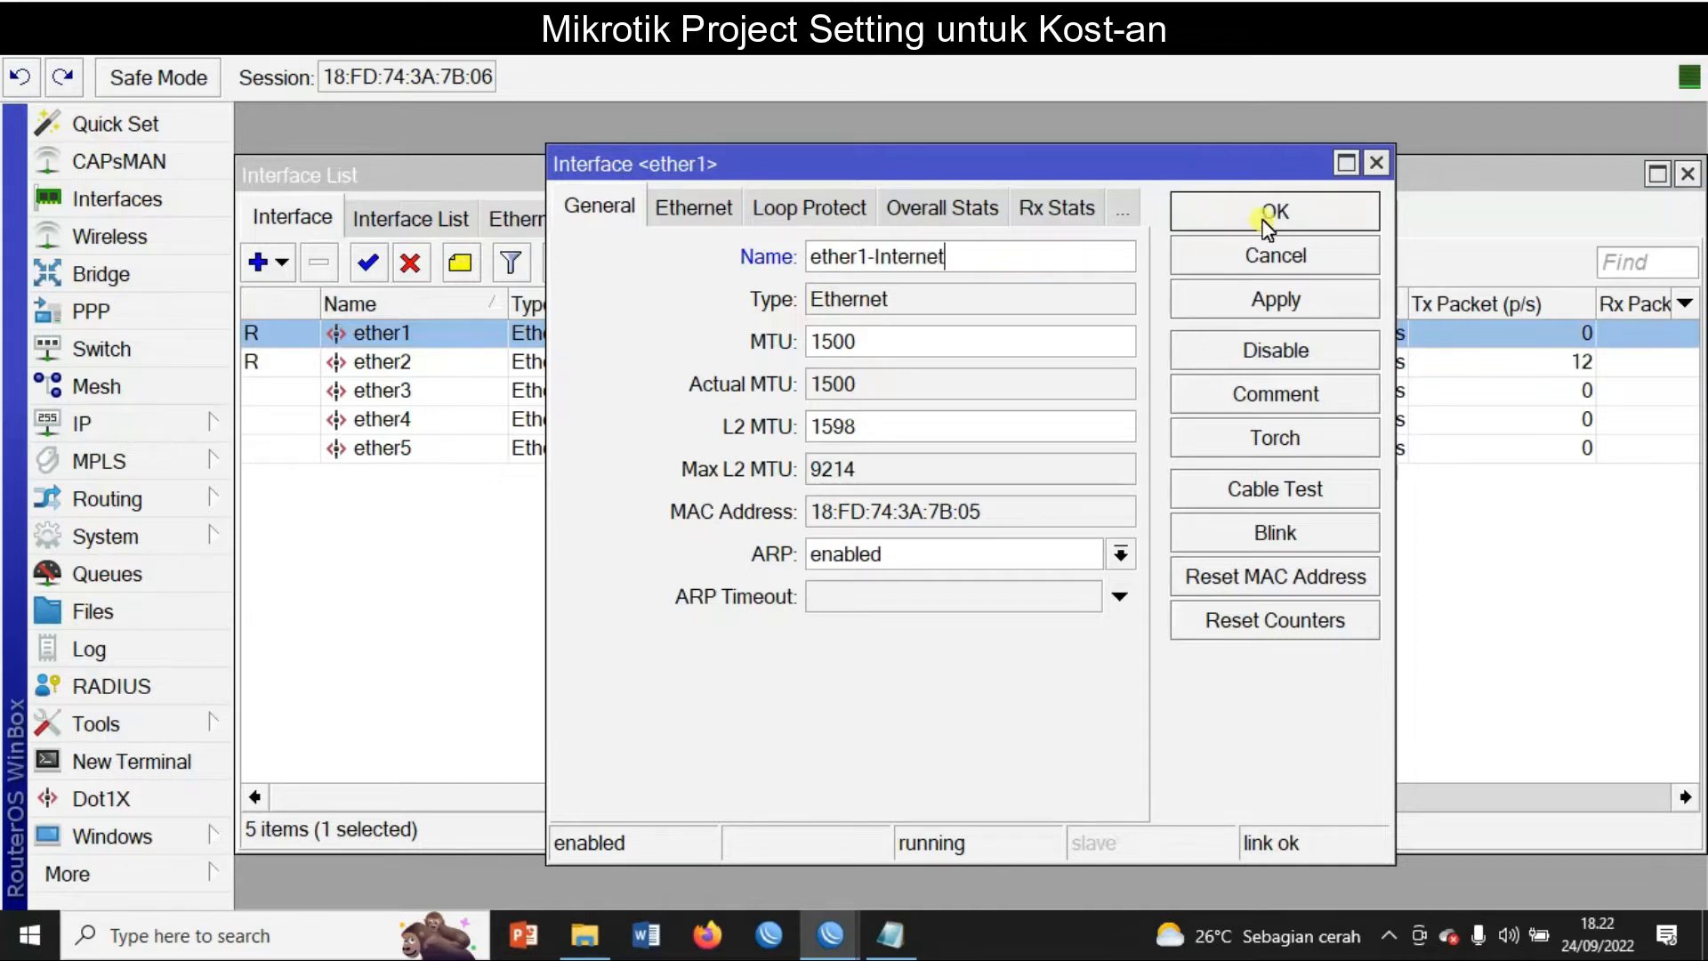
click(1274, 212)
Step: Rename the ether2 interface to ether2-LAN
click(544, 364)
double_click(544, 365)
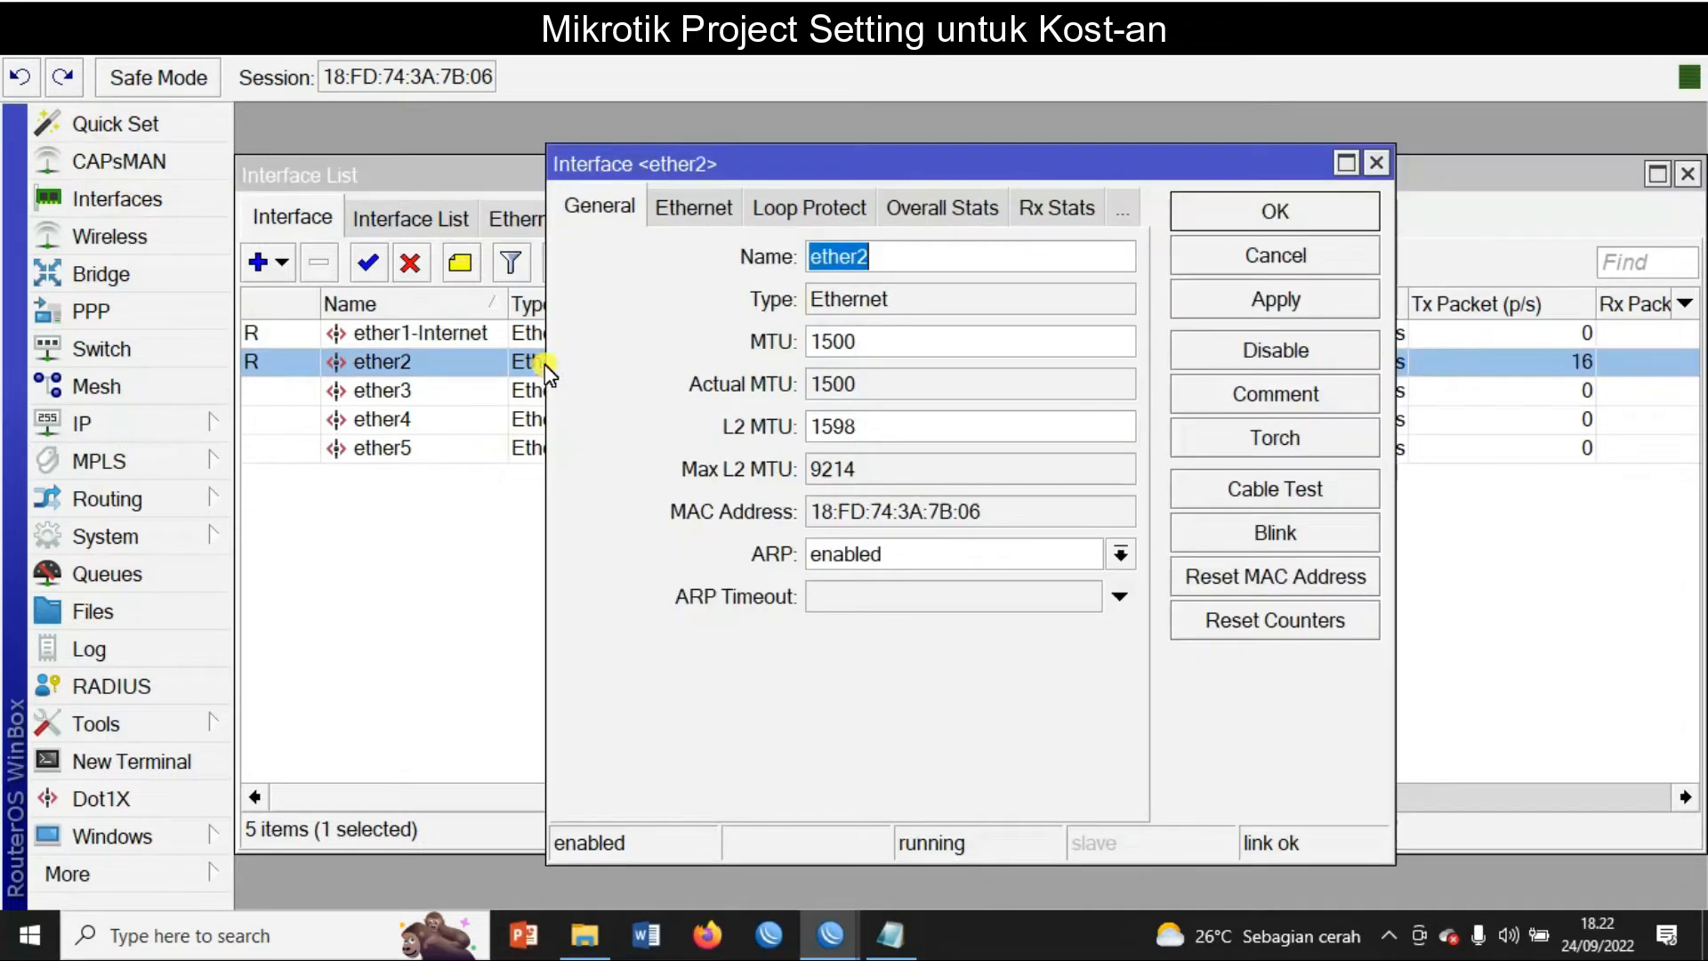
click(958, 266)
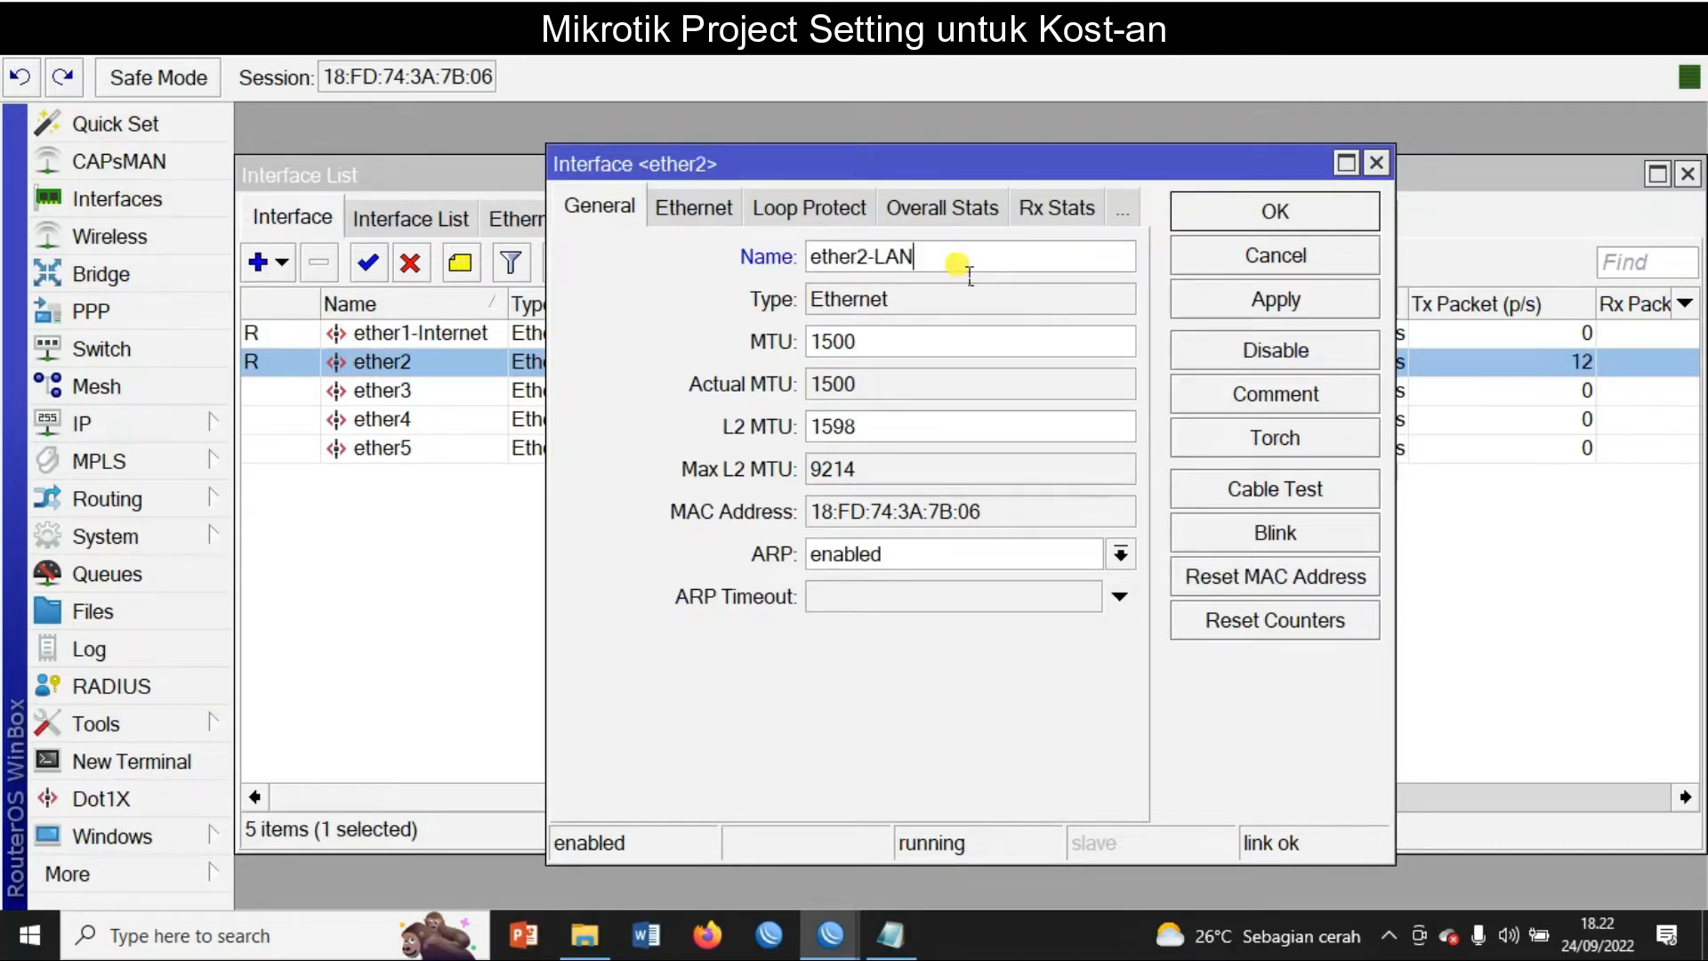
click(1306, 216)
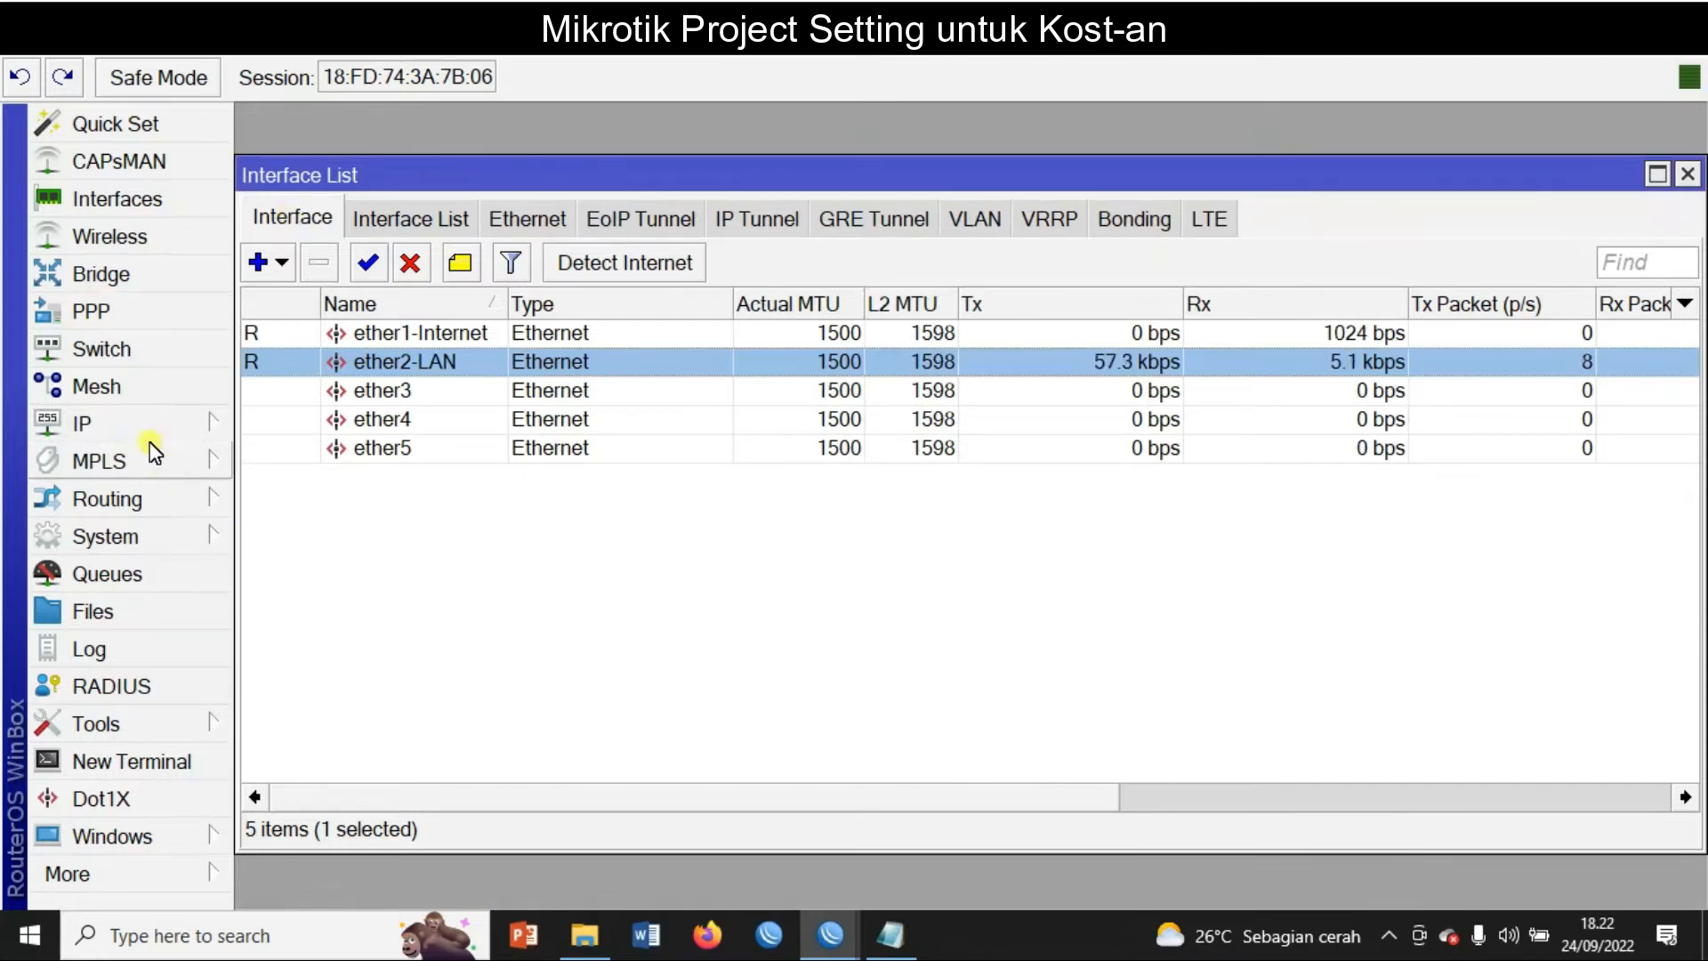
Step: Open the router's DHCP client list
click(125, 425)
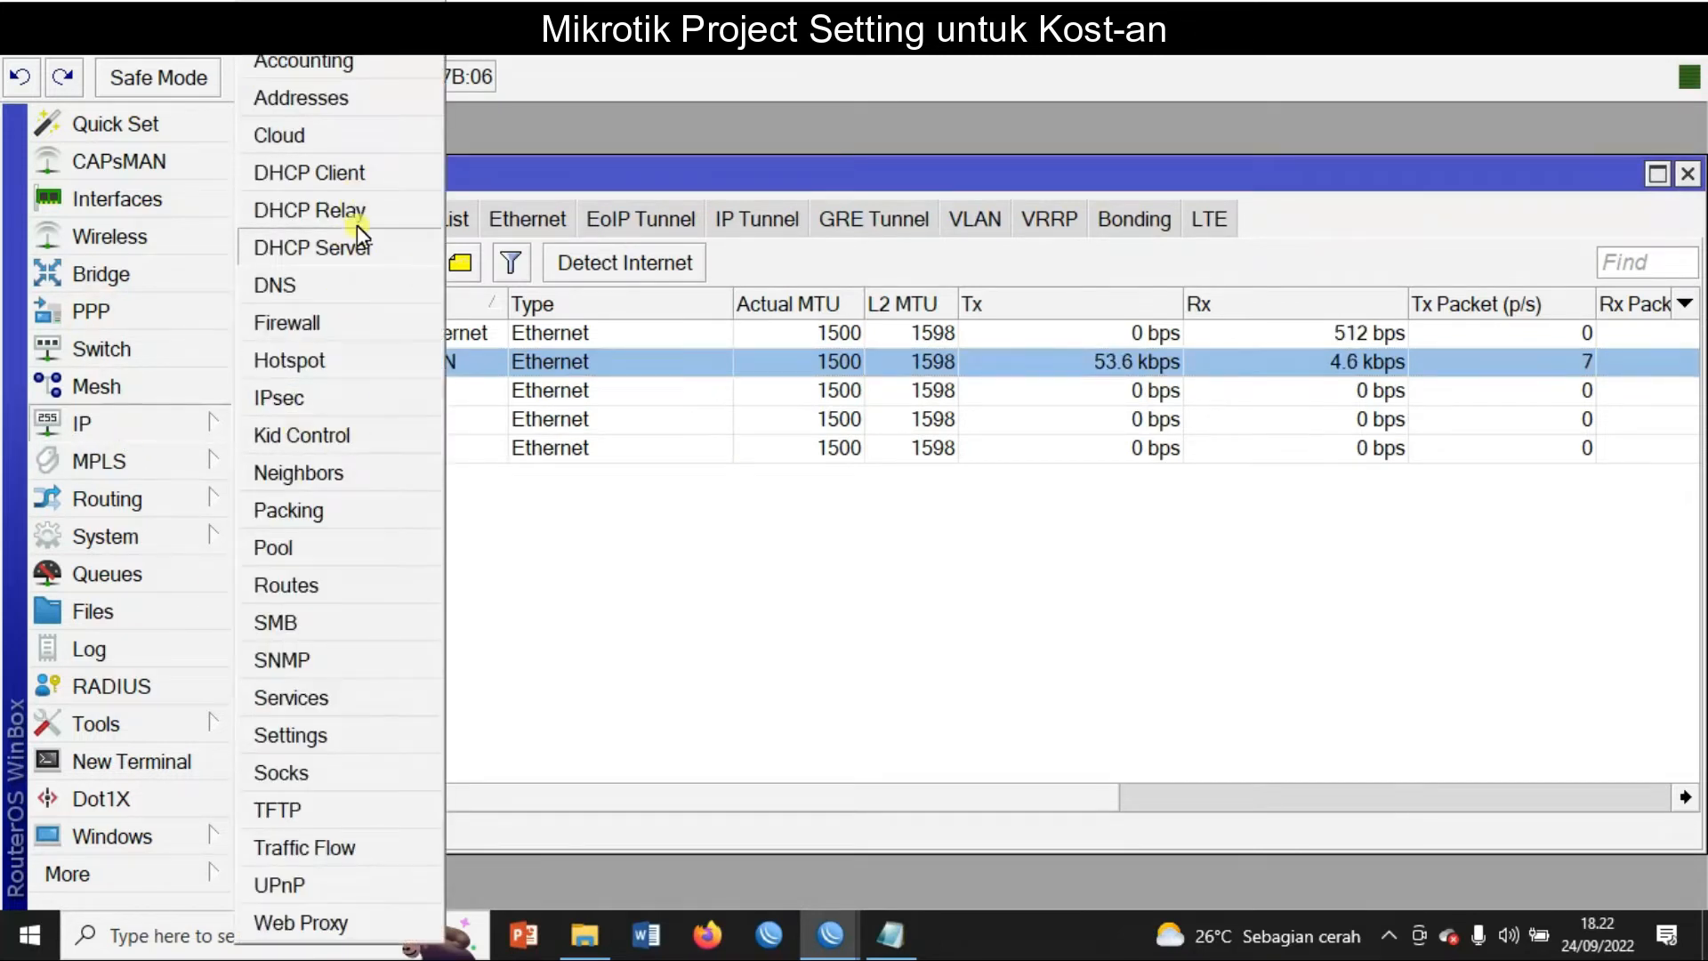
click(354, 174)
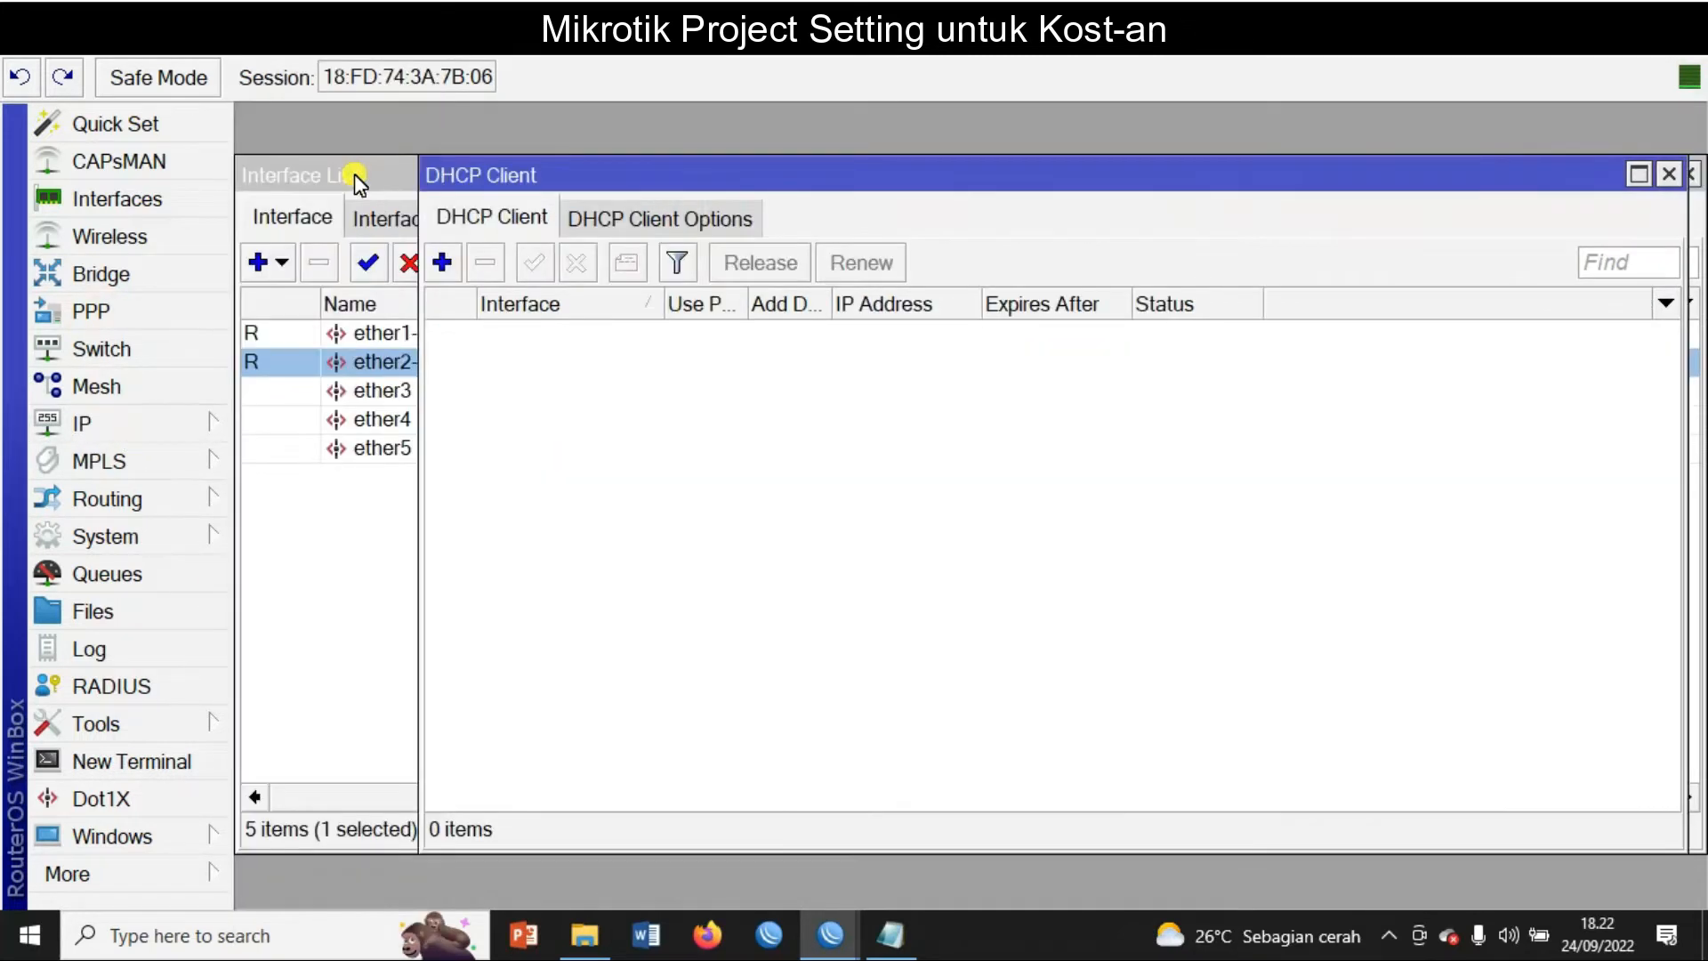
click(444, 263)
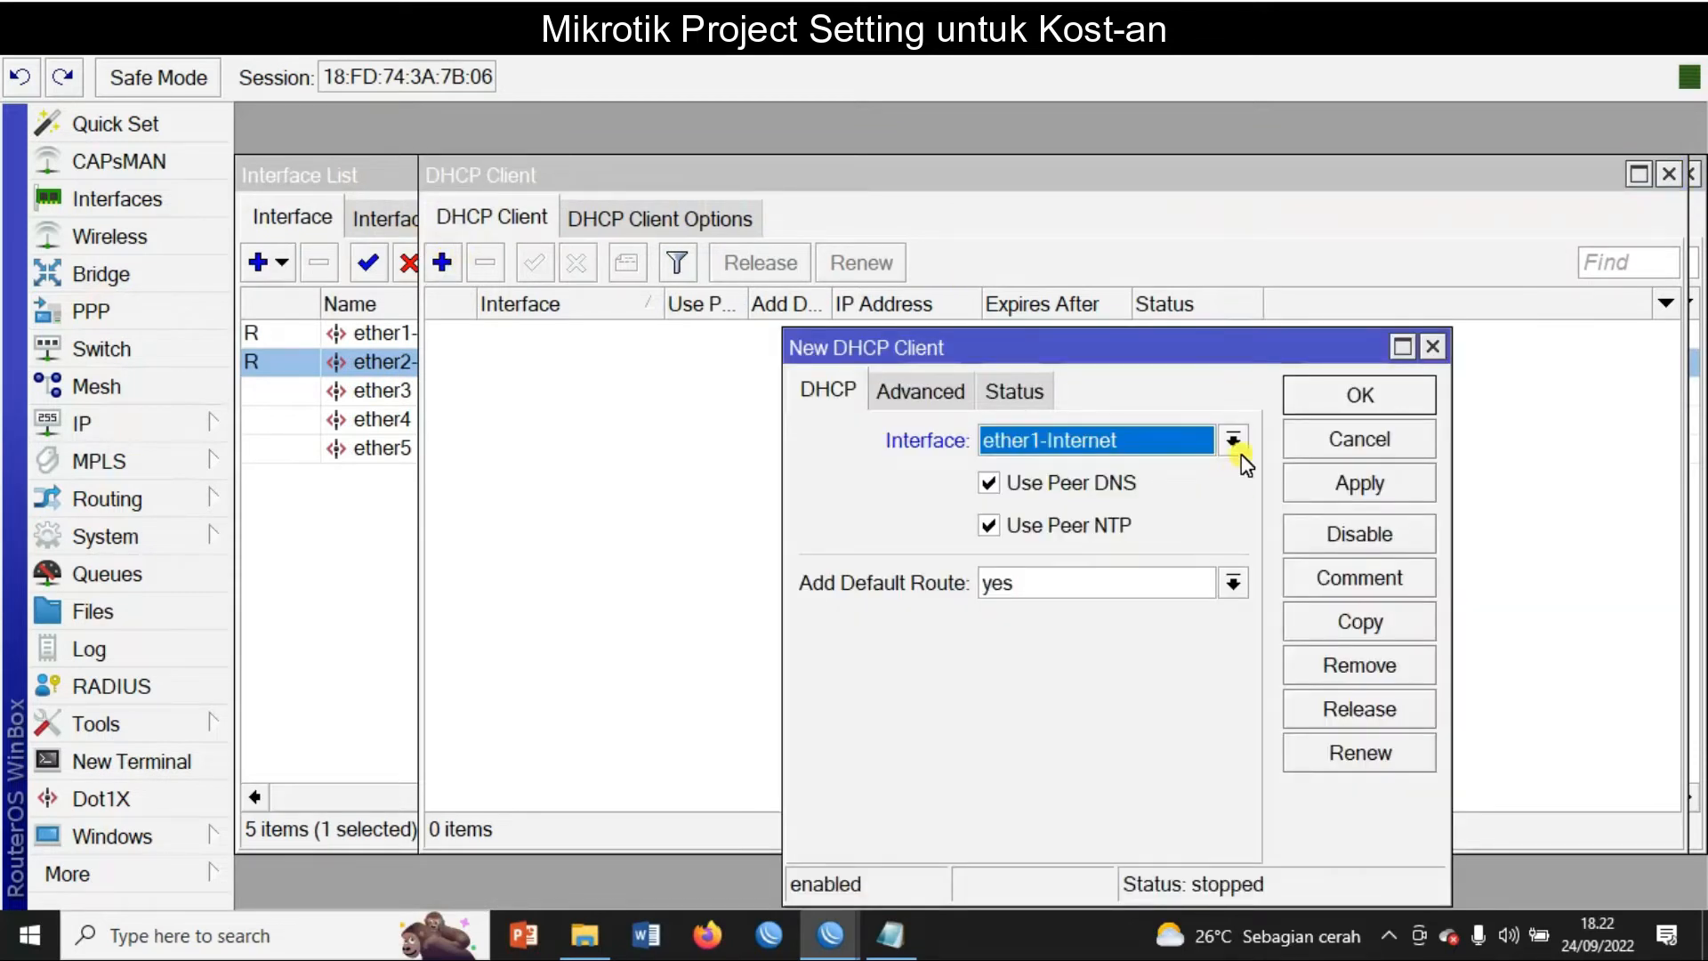
drag(973, 349, 778, 349)
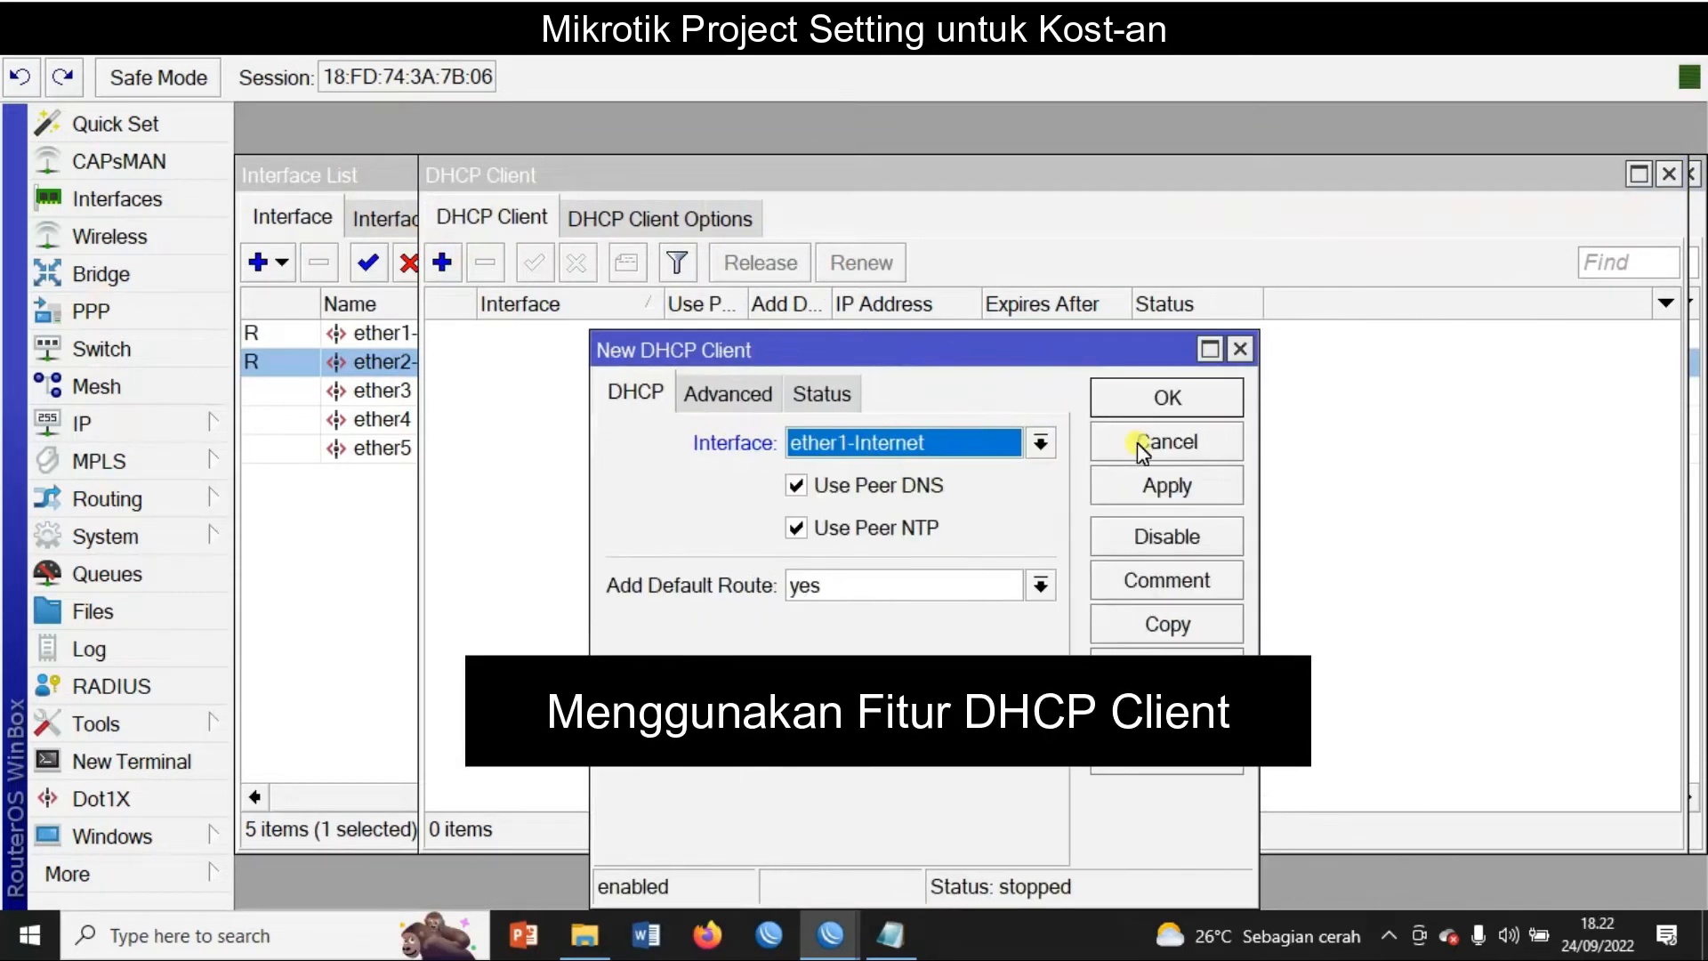
click(1148, 445)
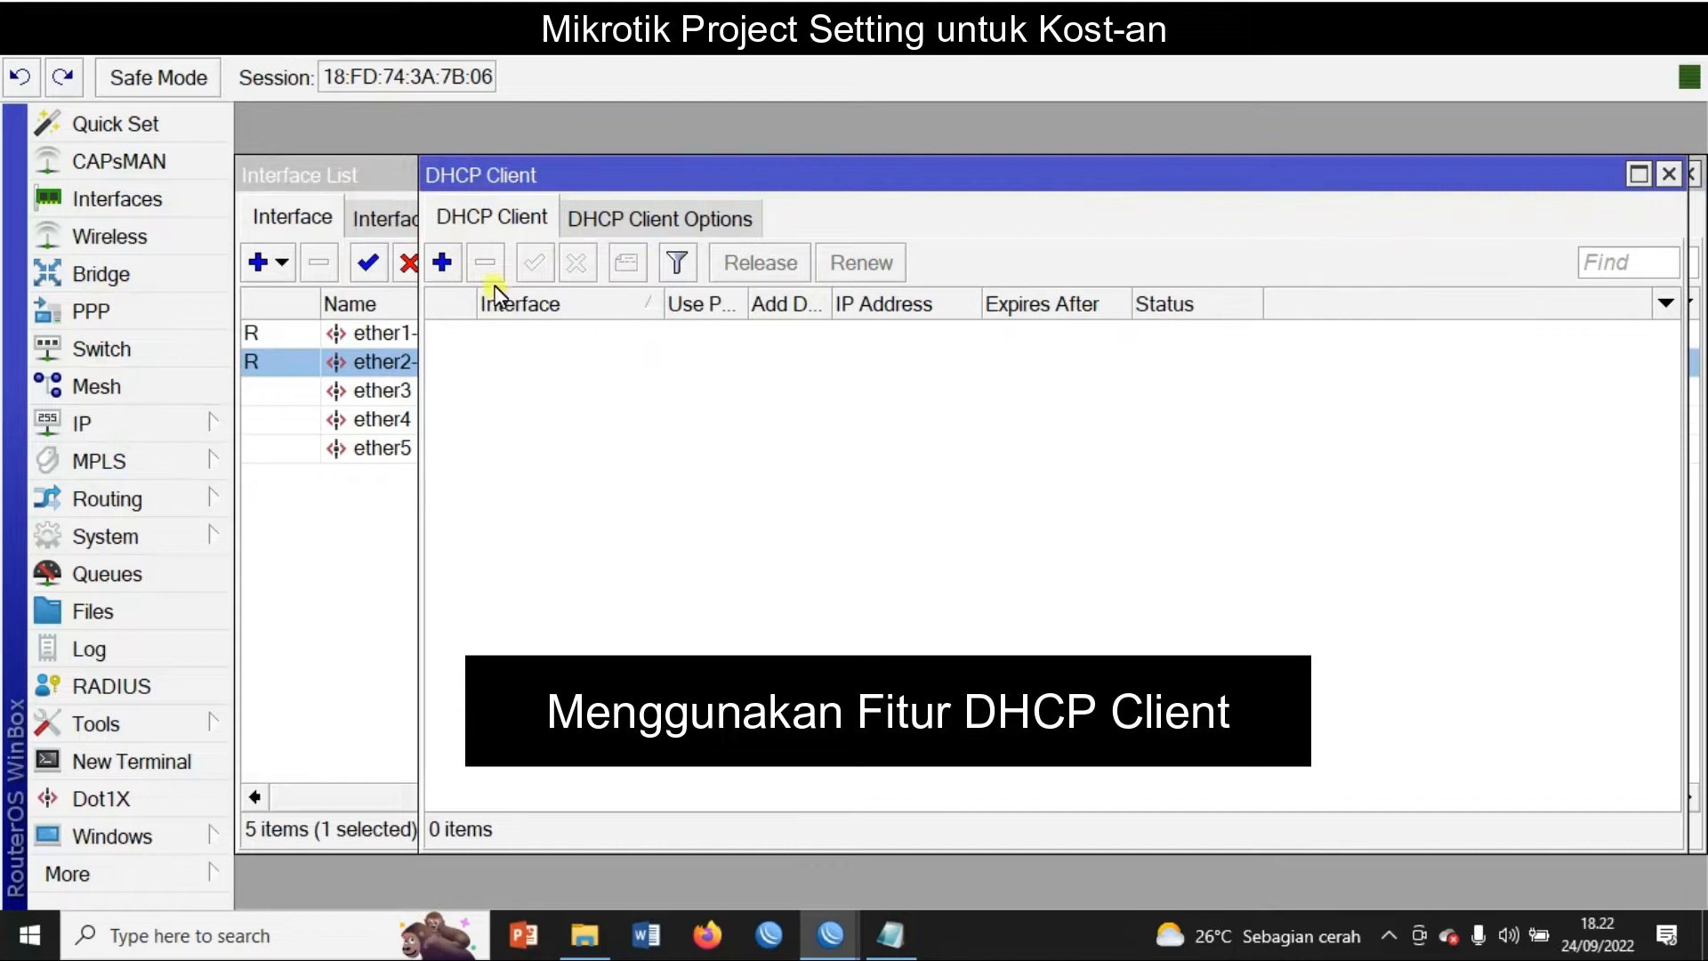
Step: Add a DHCP client on ether1-Internet with peer DNS, peer NTP and the default route enabled
click(443, 264)
click(1034, 439)
click(986, 461)
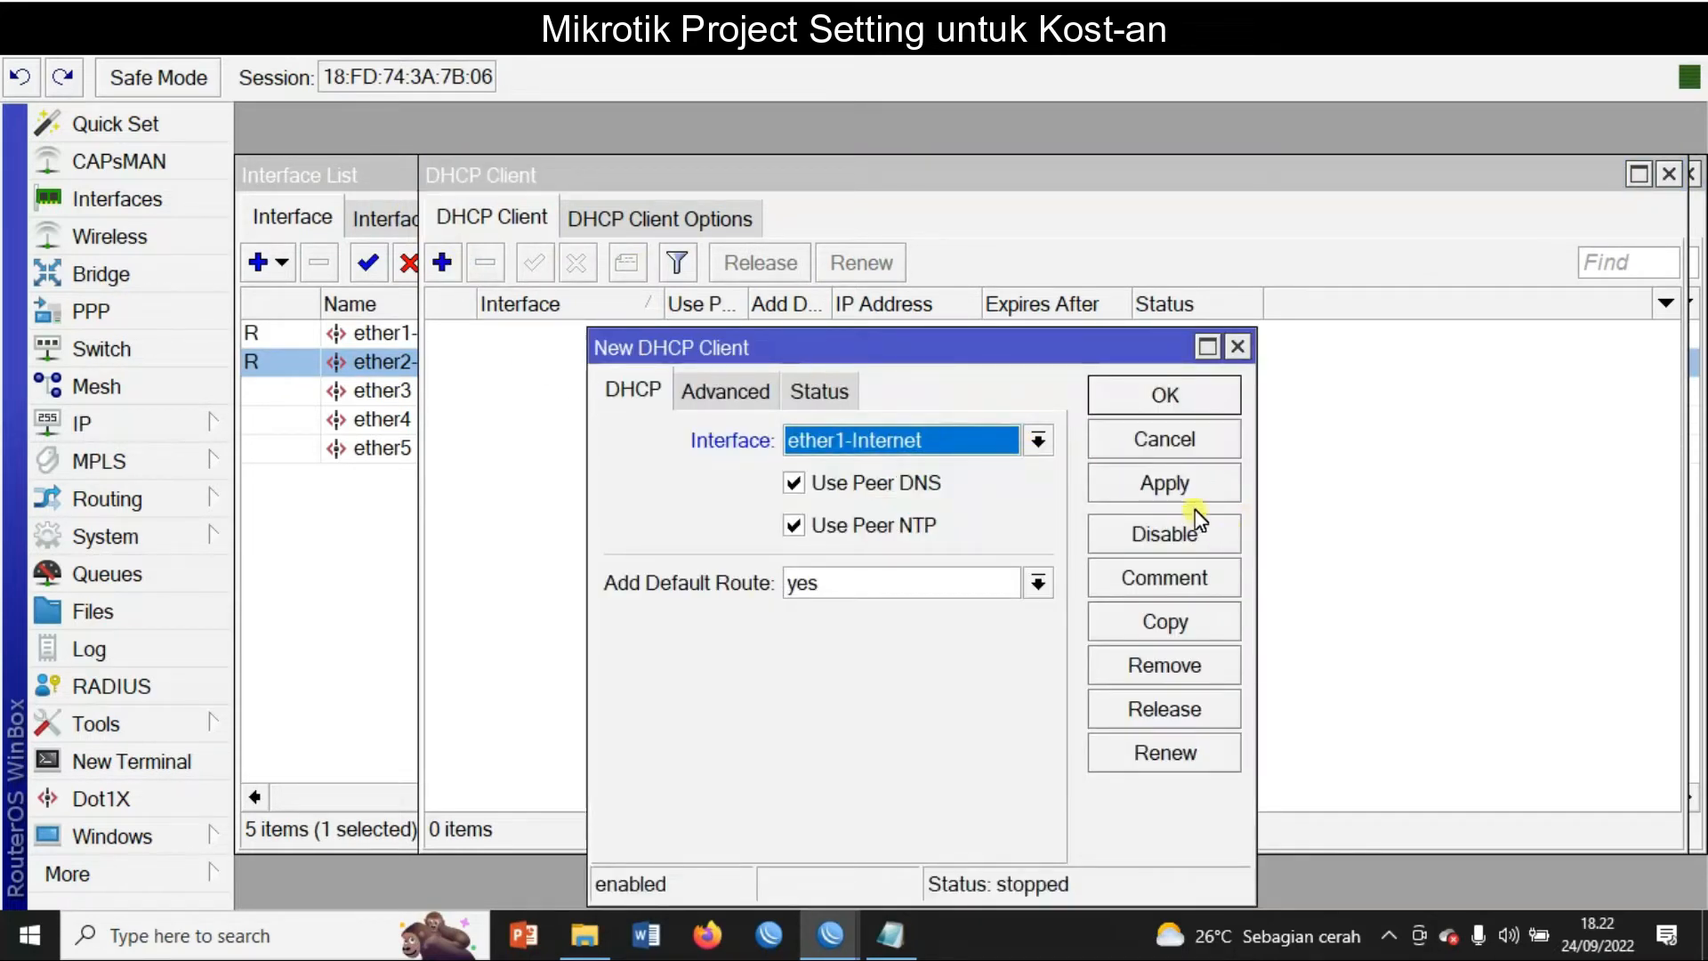
click(1190, 485)
click(1198, 396)
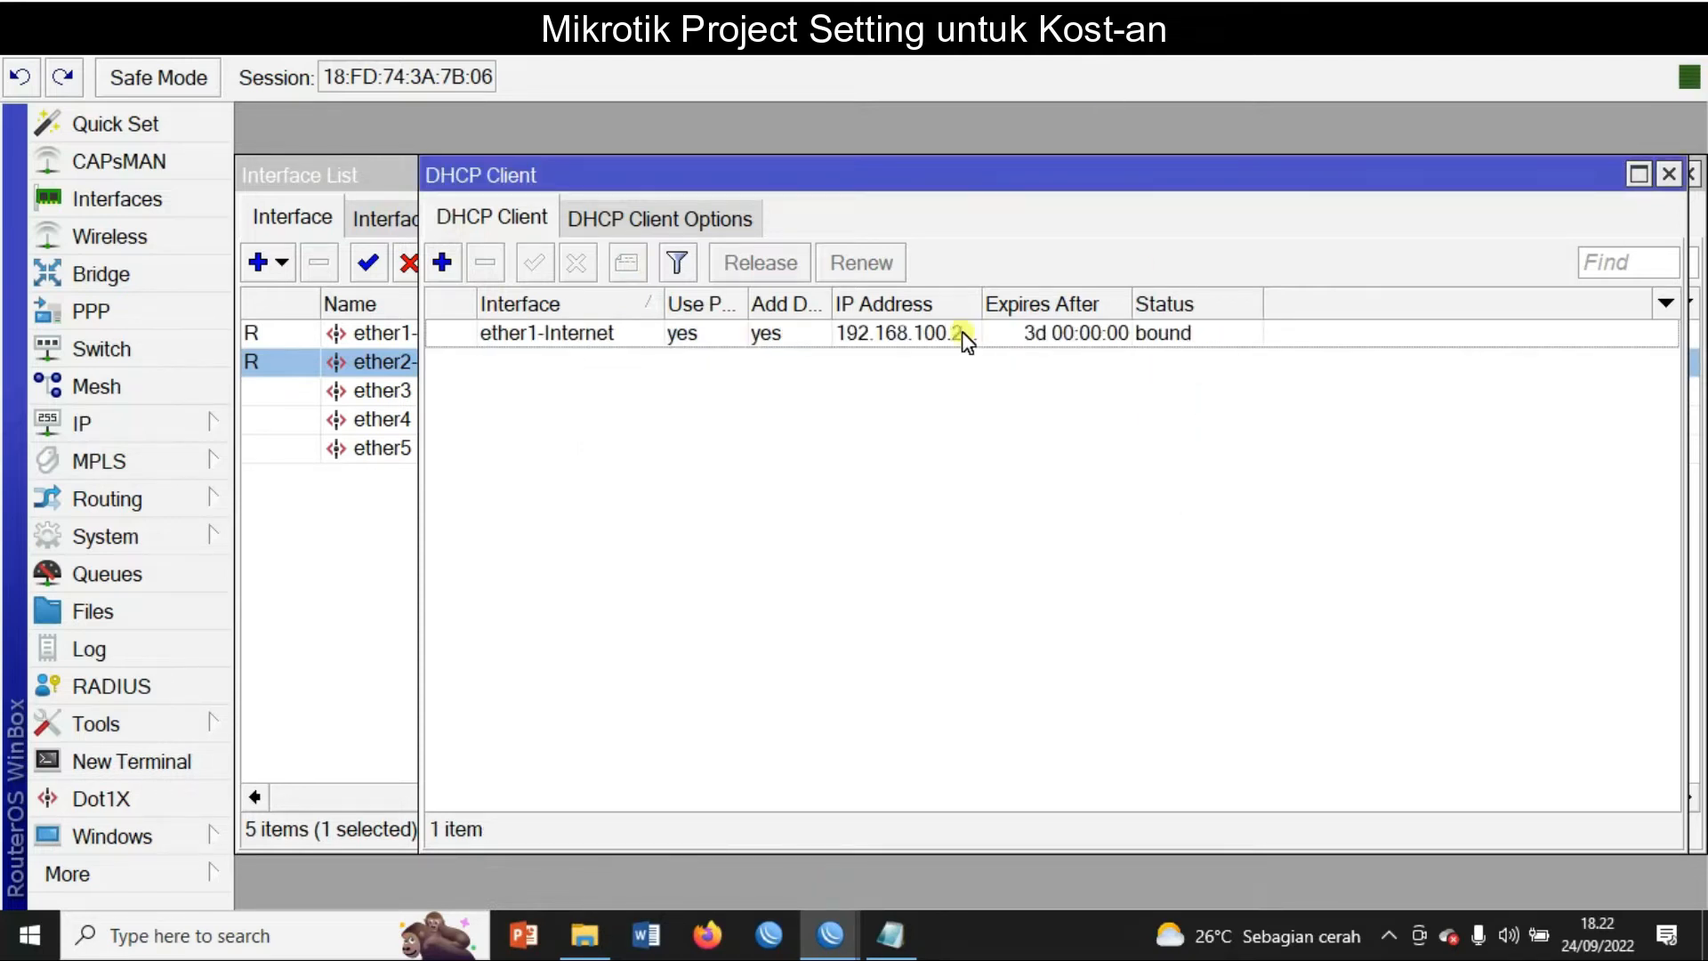
Step: Widen the IP address column and examine the ether1-Internet DHCP client's address, gateway and DNS status
drag(991, 308, 1145, 306)
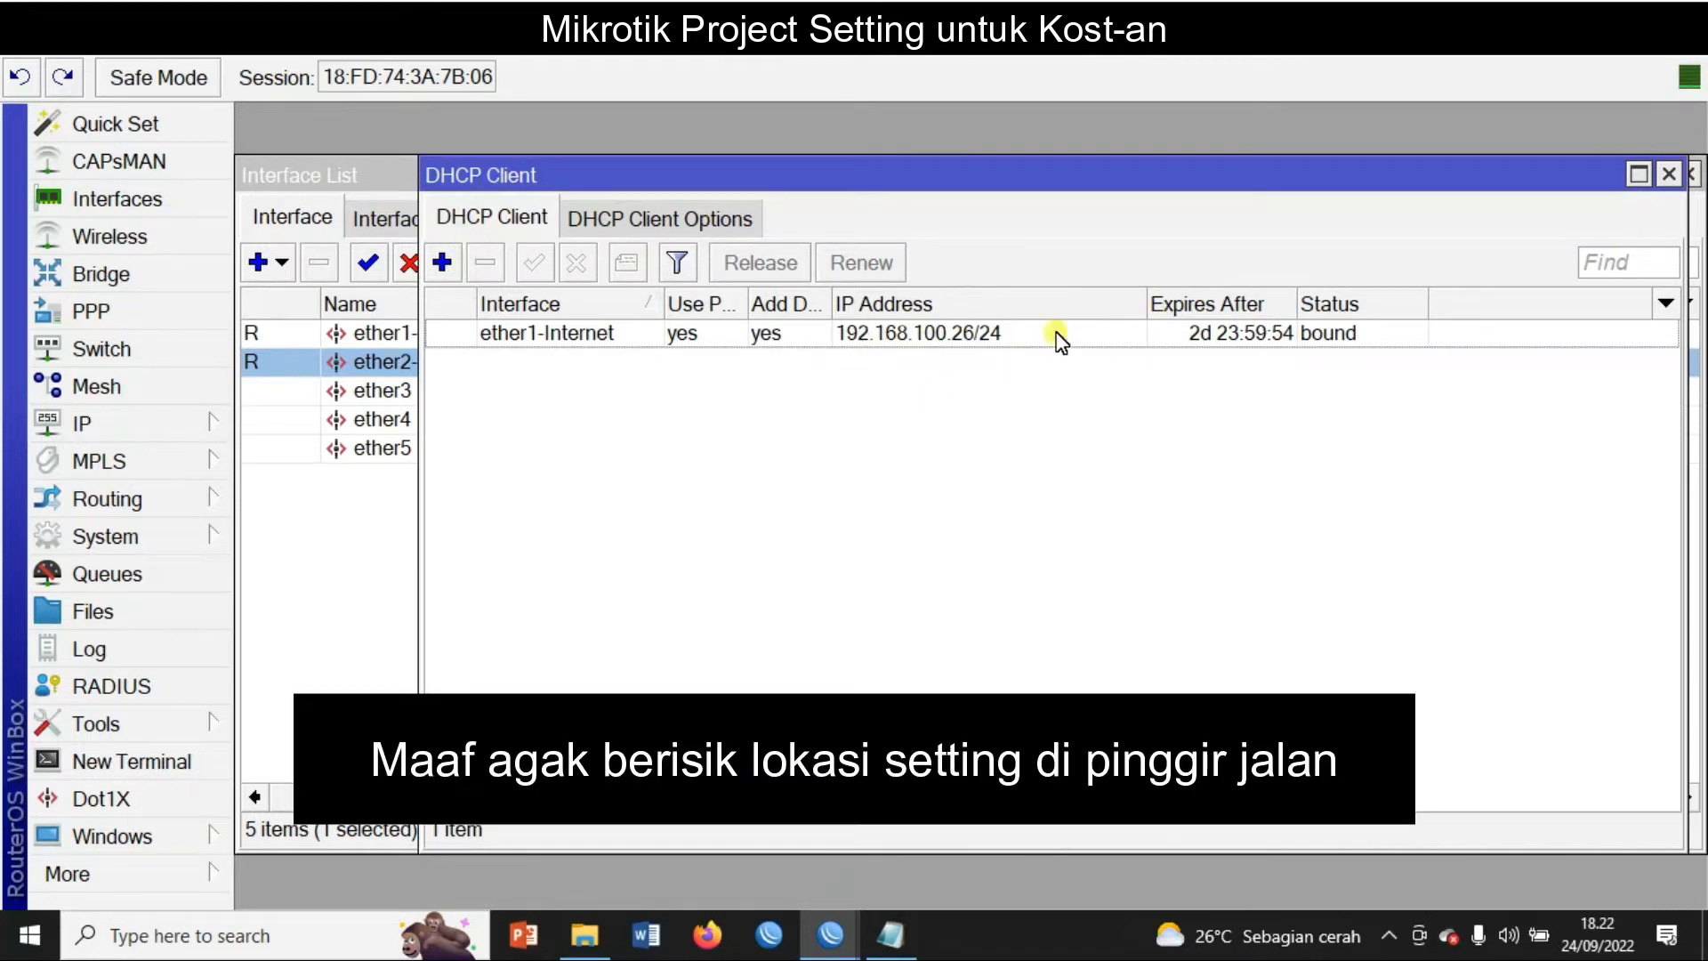
double_click(898, 331)
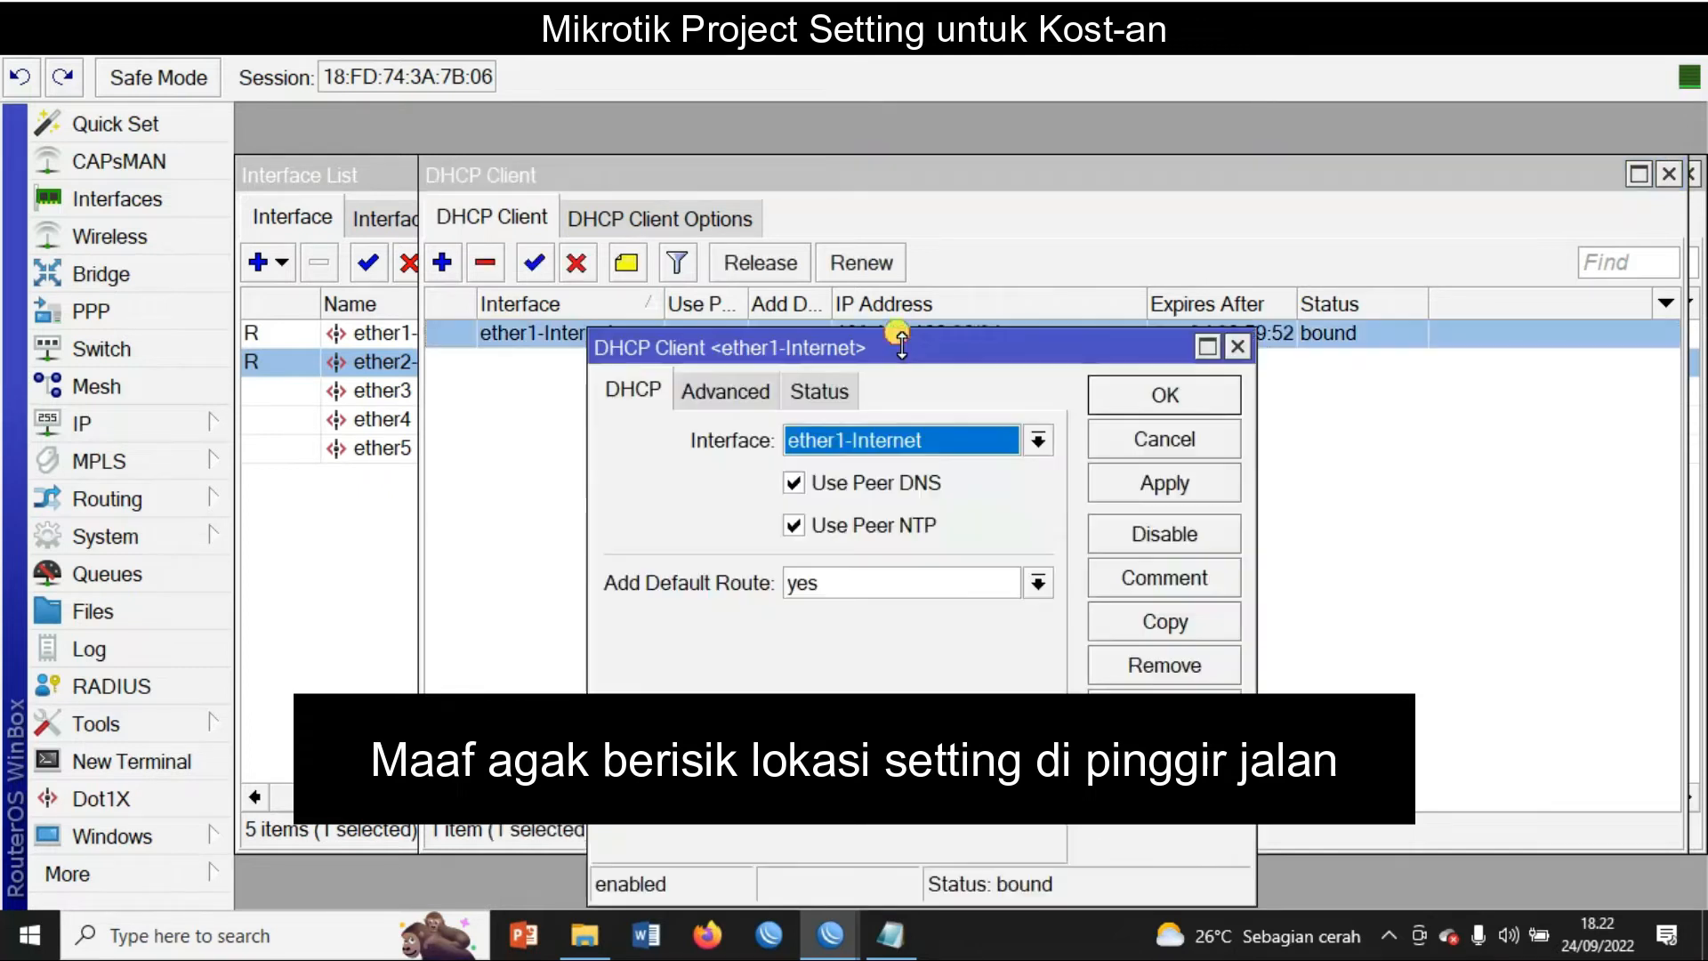
click(804, 399)
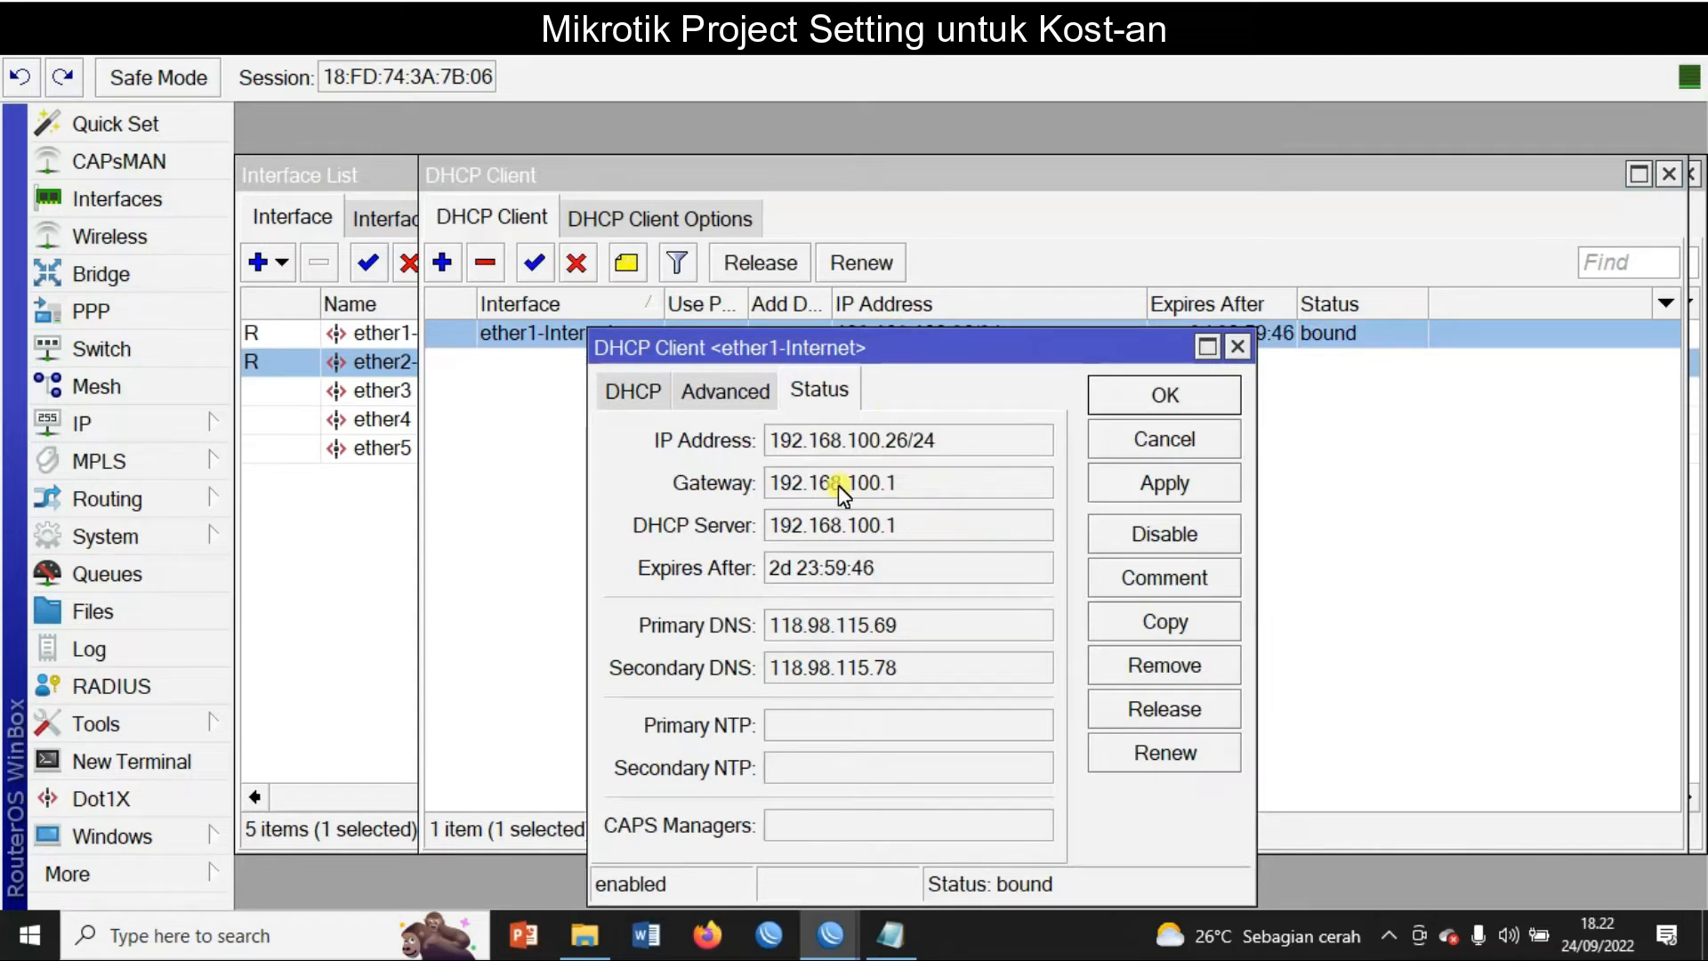
click(1204, 392)
Step: Review the DNS settings for the configured server, the dynamic servers and the Allow Remote Requests option, and close them
click(55, 424)
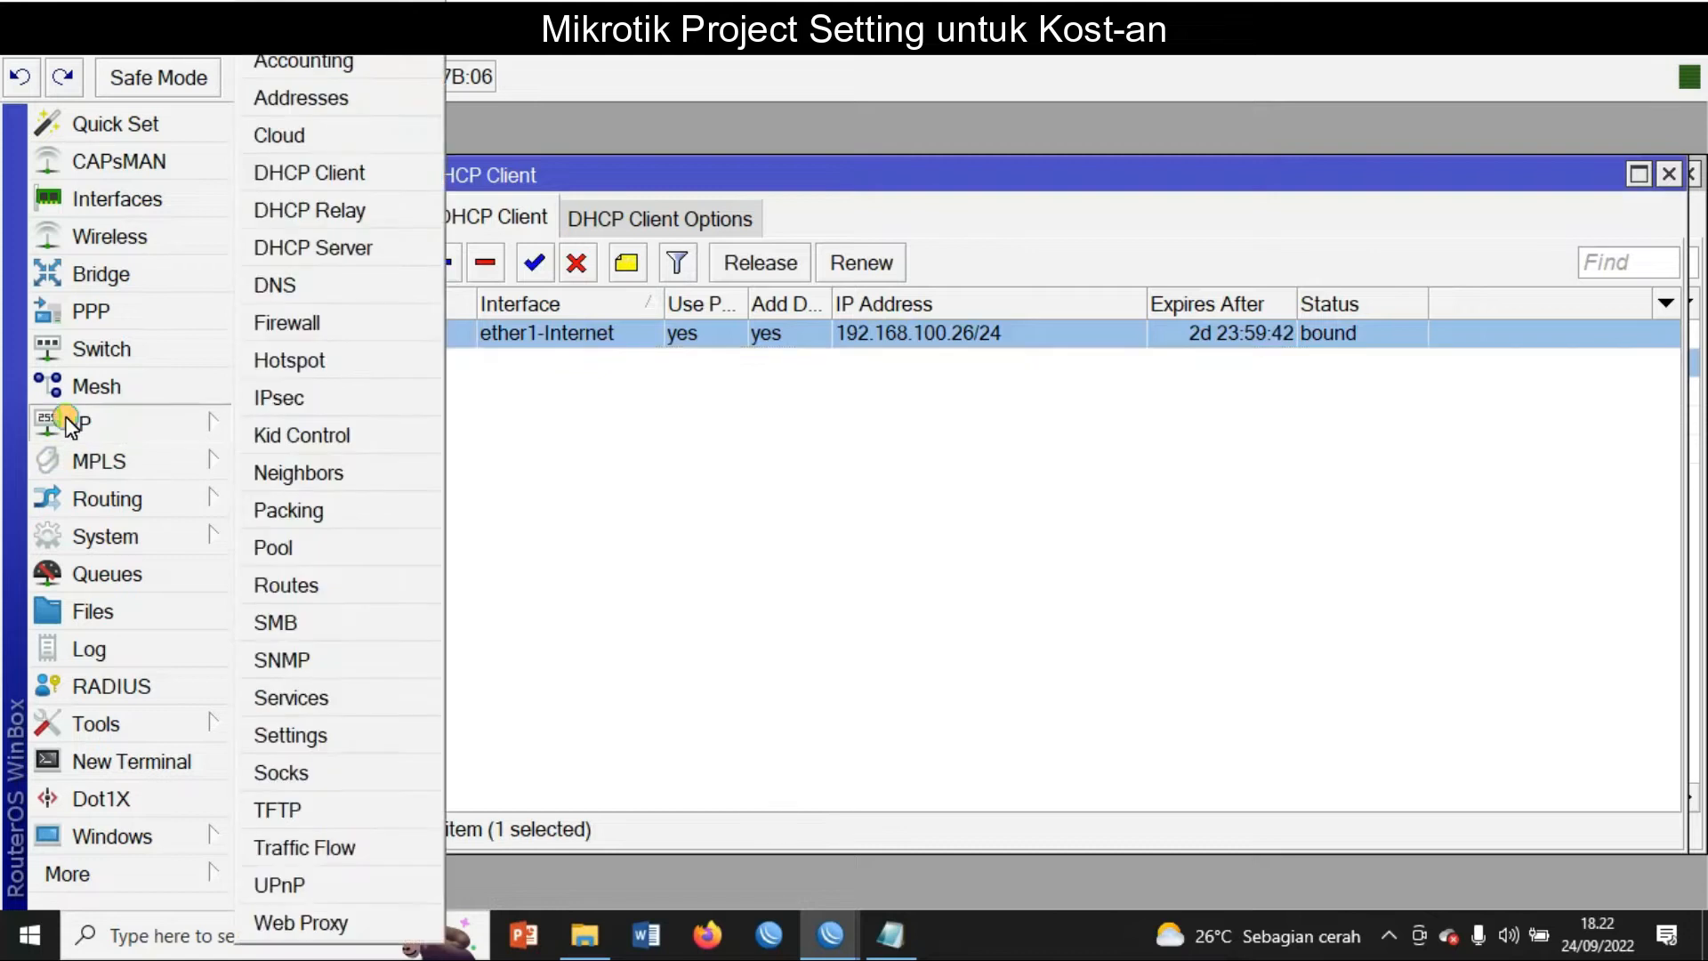
click(314, 285)
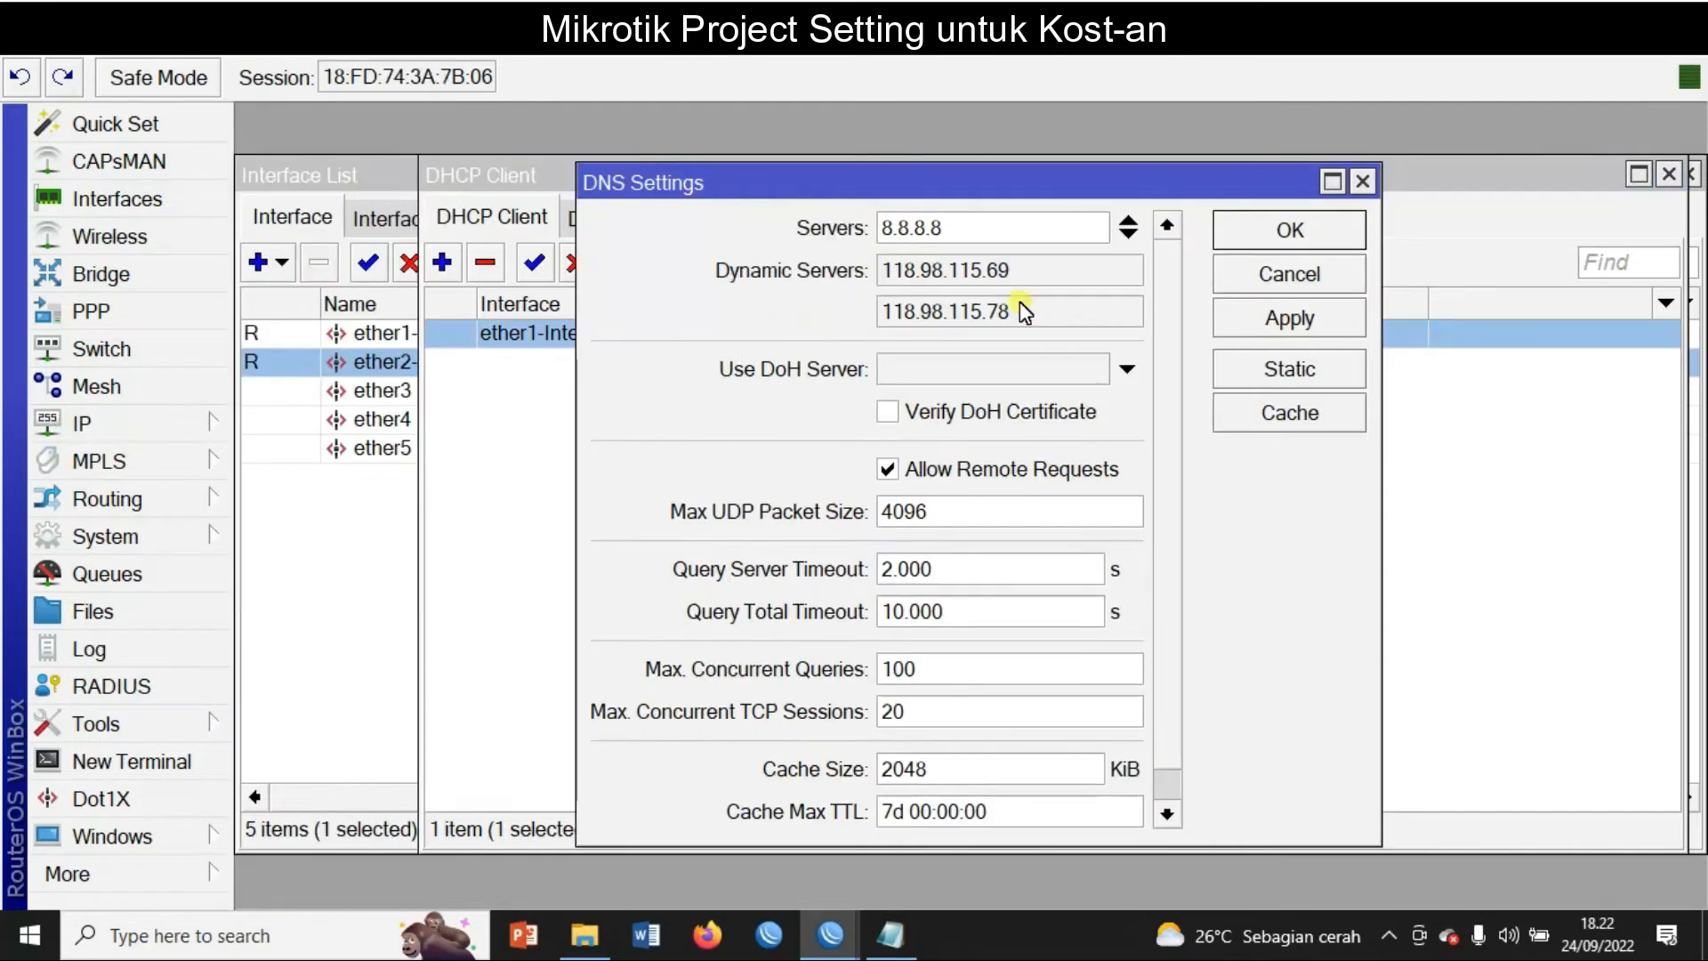
drag(972, 241, 810, 224)
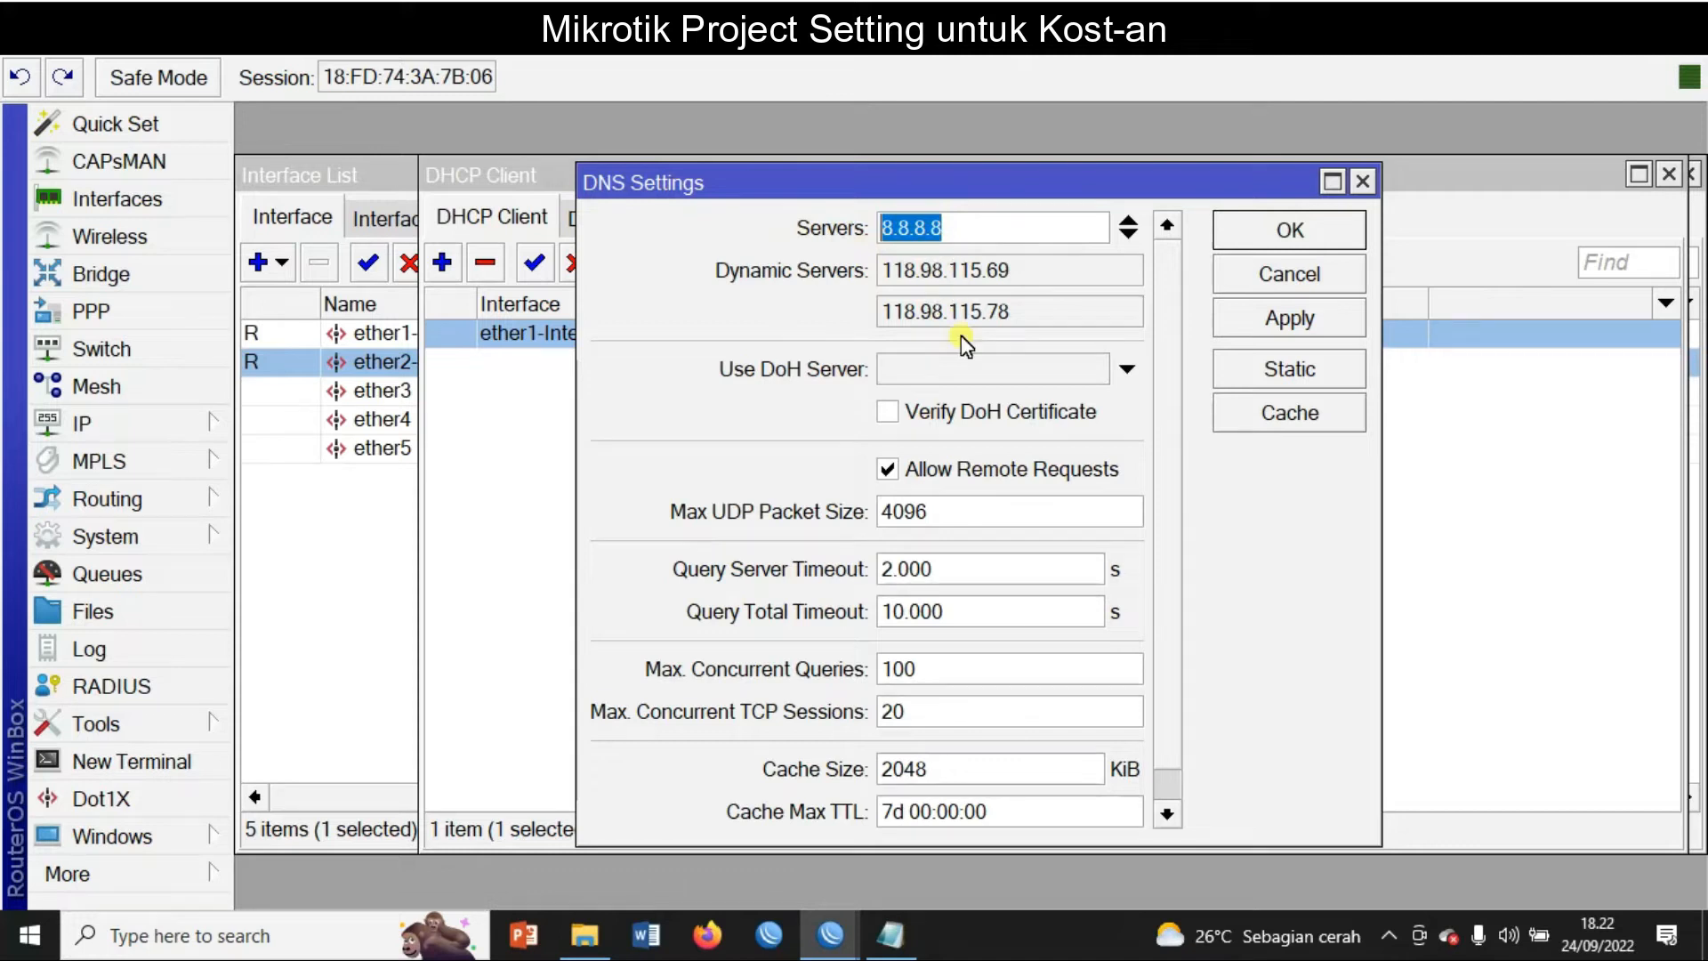
click(887, 468)
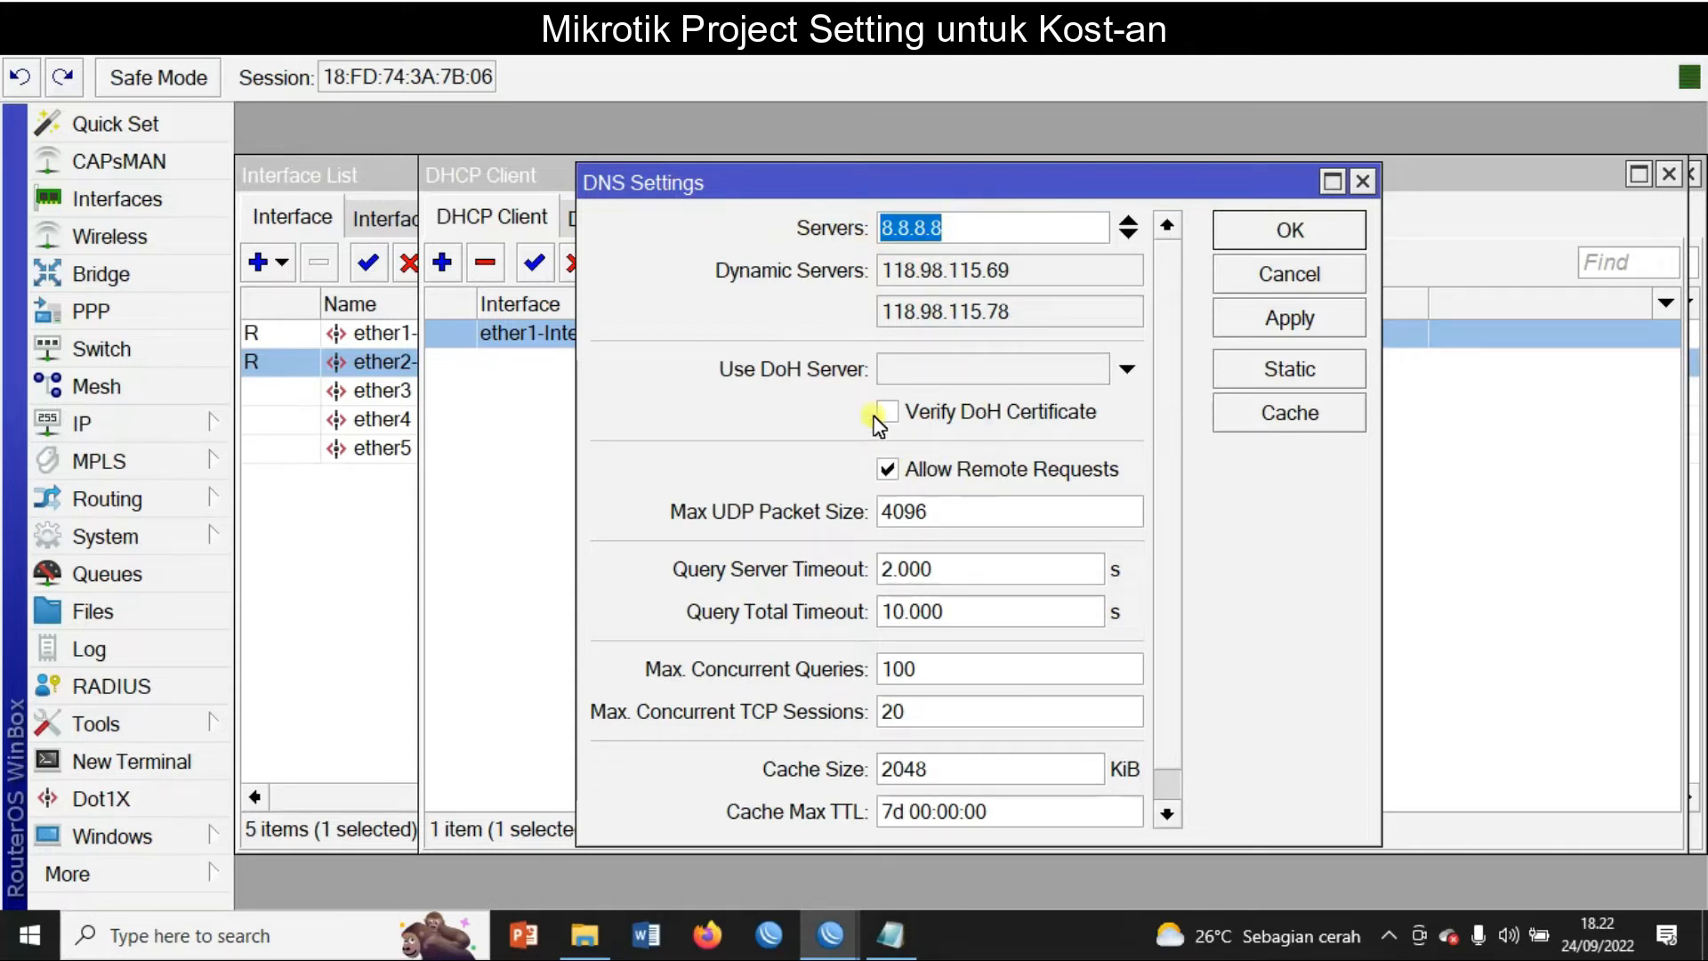
click(1008, 311)
click(1008, 271)
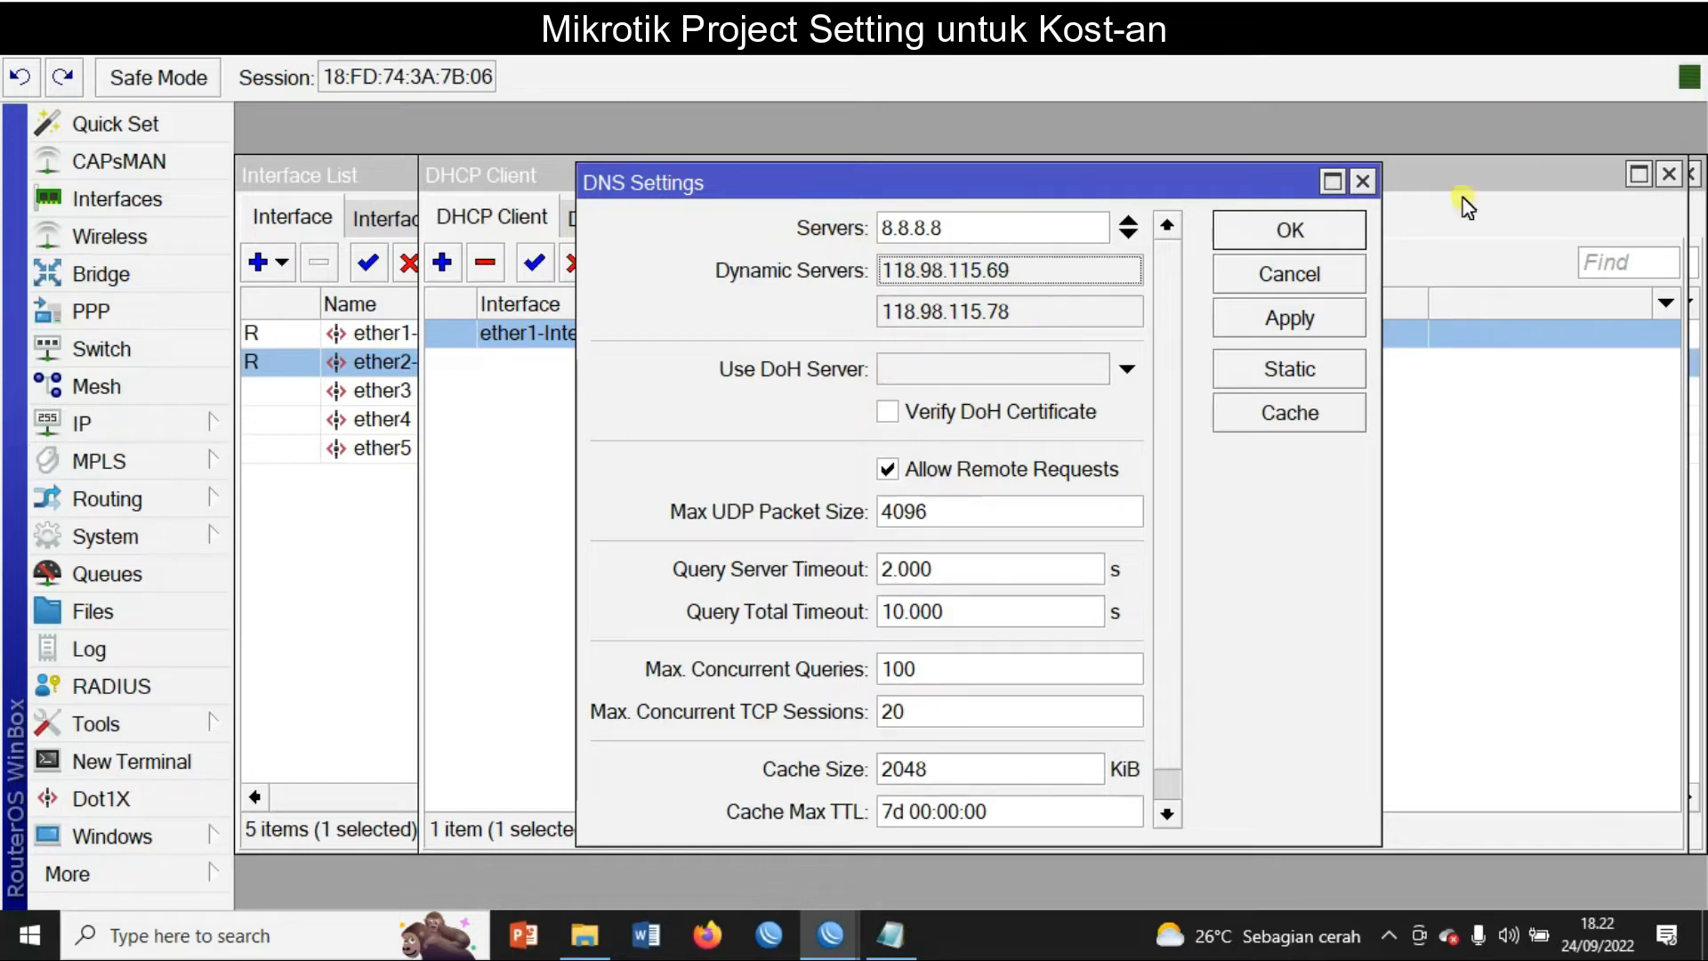
click(1315, 235)
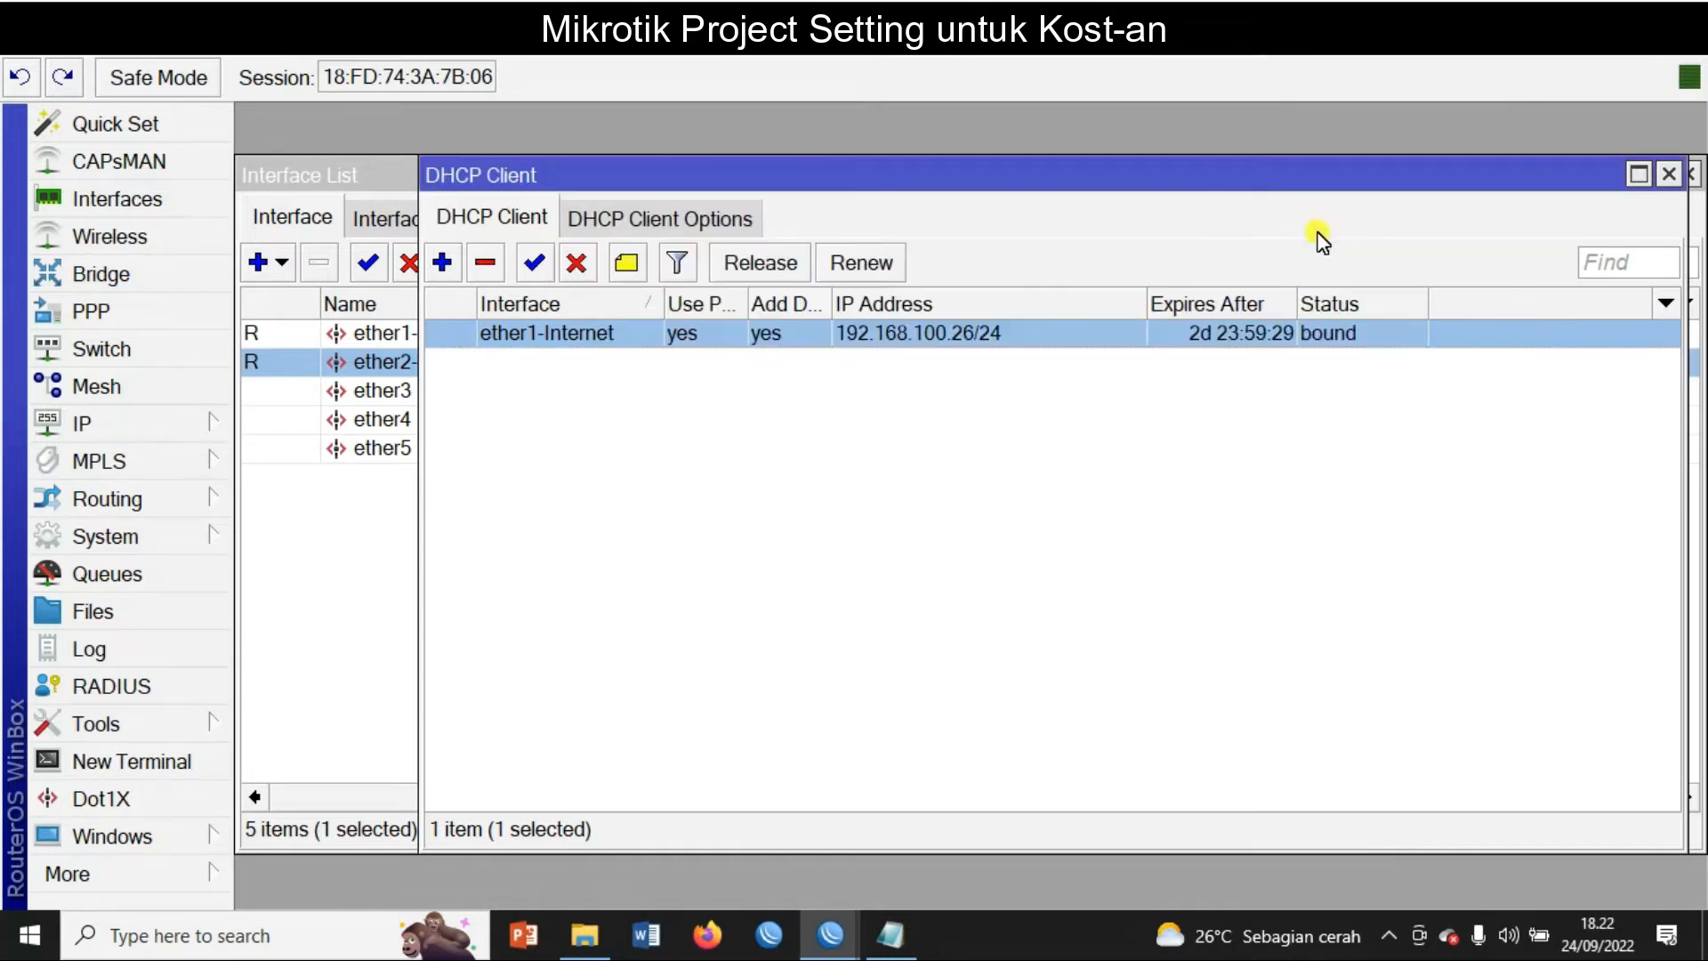
Step: Test the router's internet connection by pinging google.com from a new terminal, and close the terminal
click(1670, 174)
click(125, 761)
text(pin)
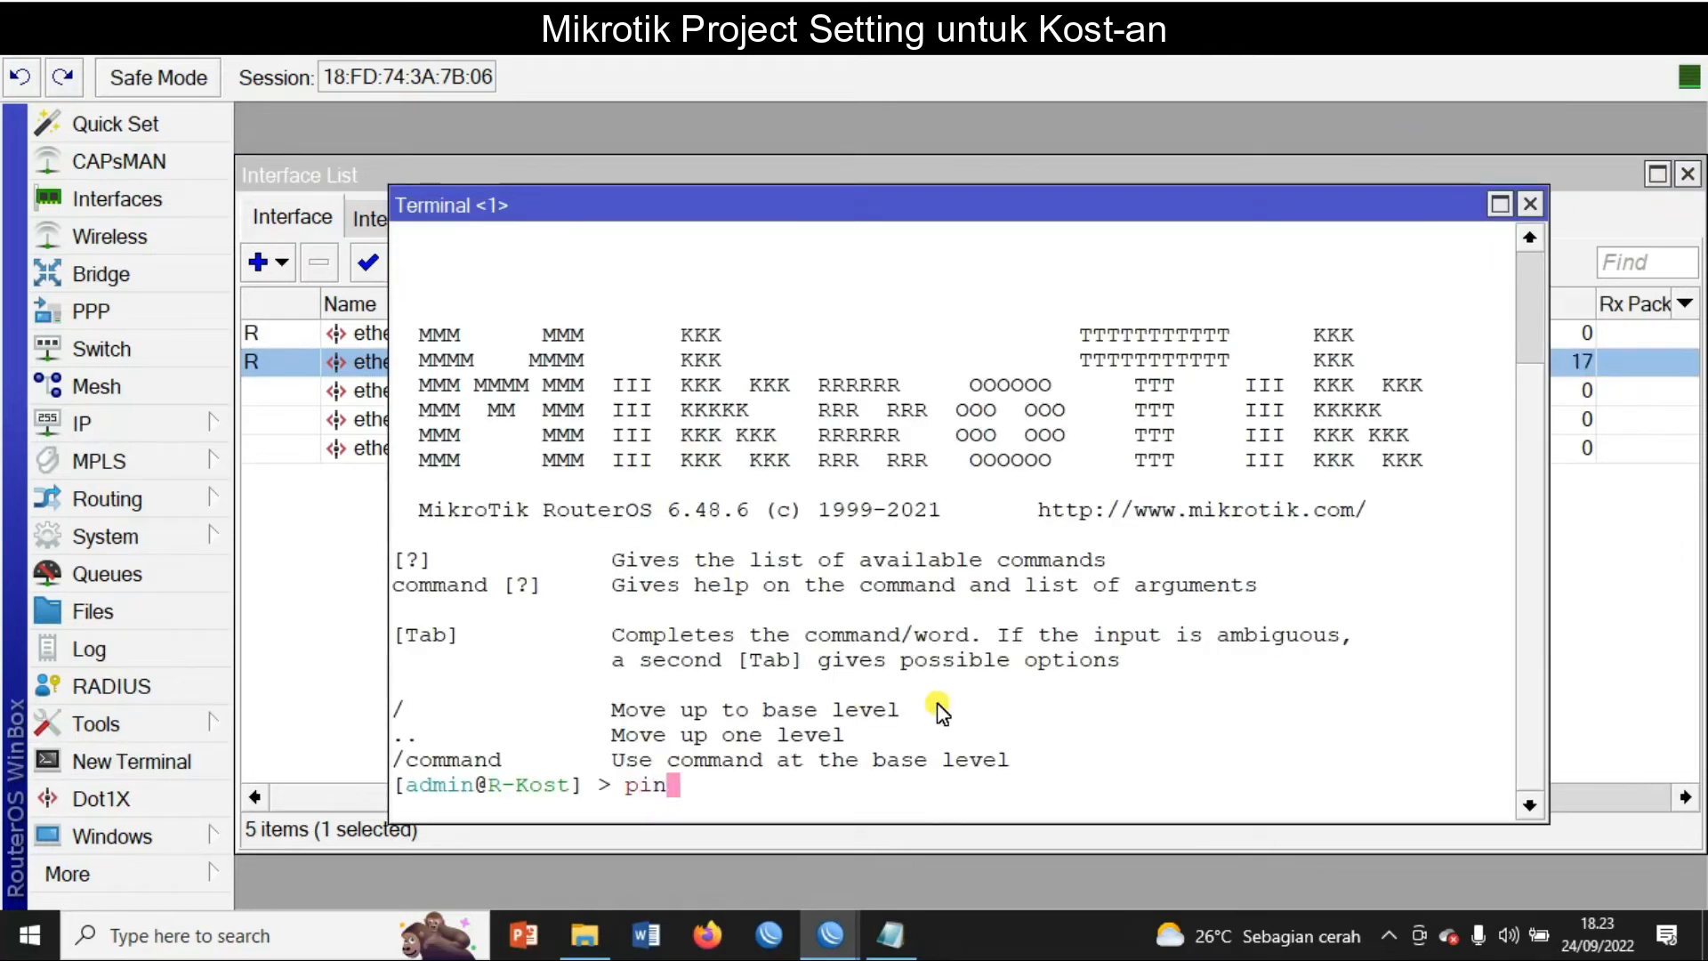
text(g google.com)
key(Return)
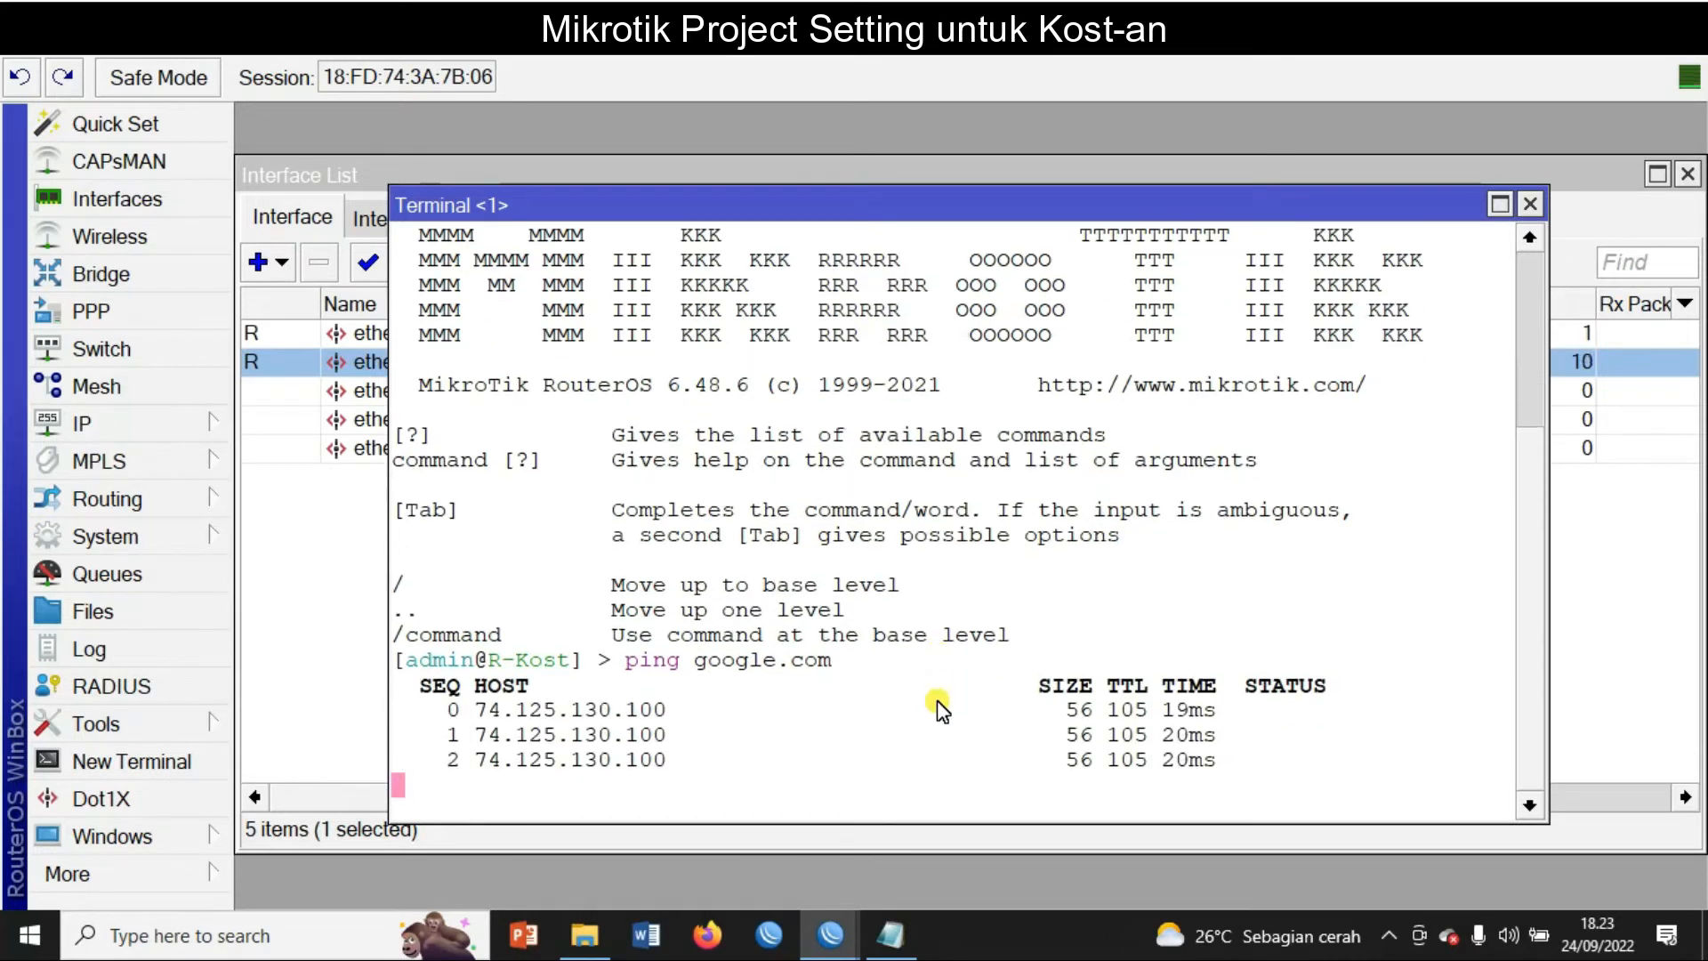
click(1532, 207)
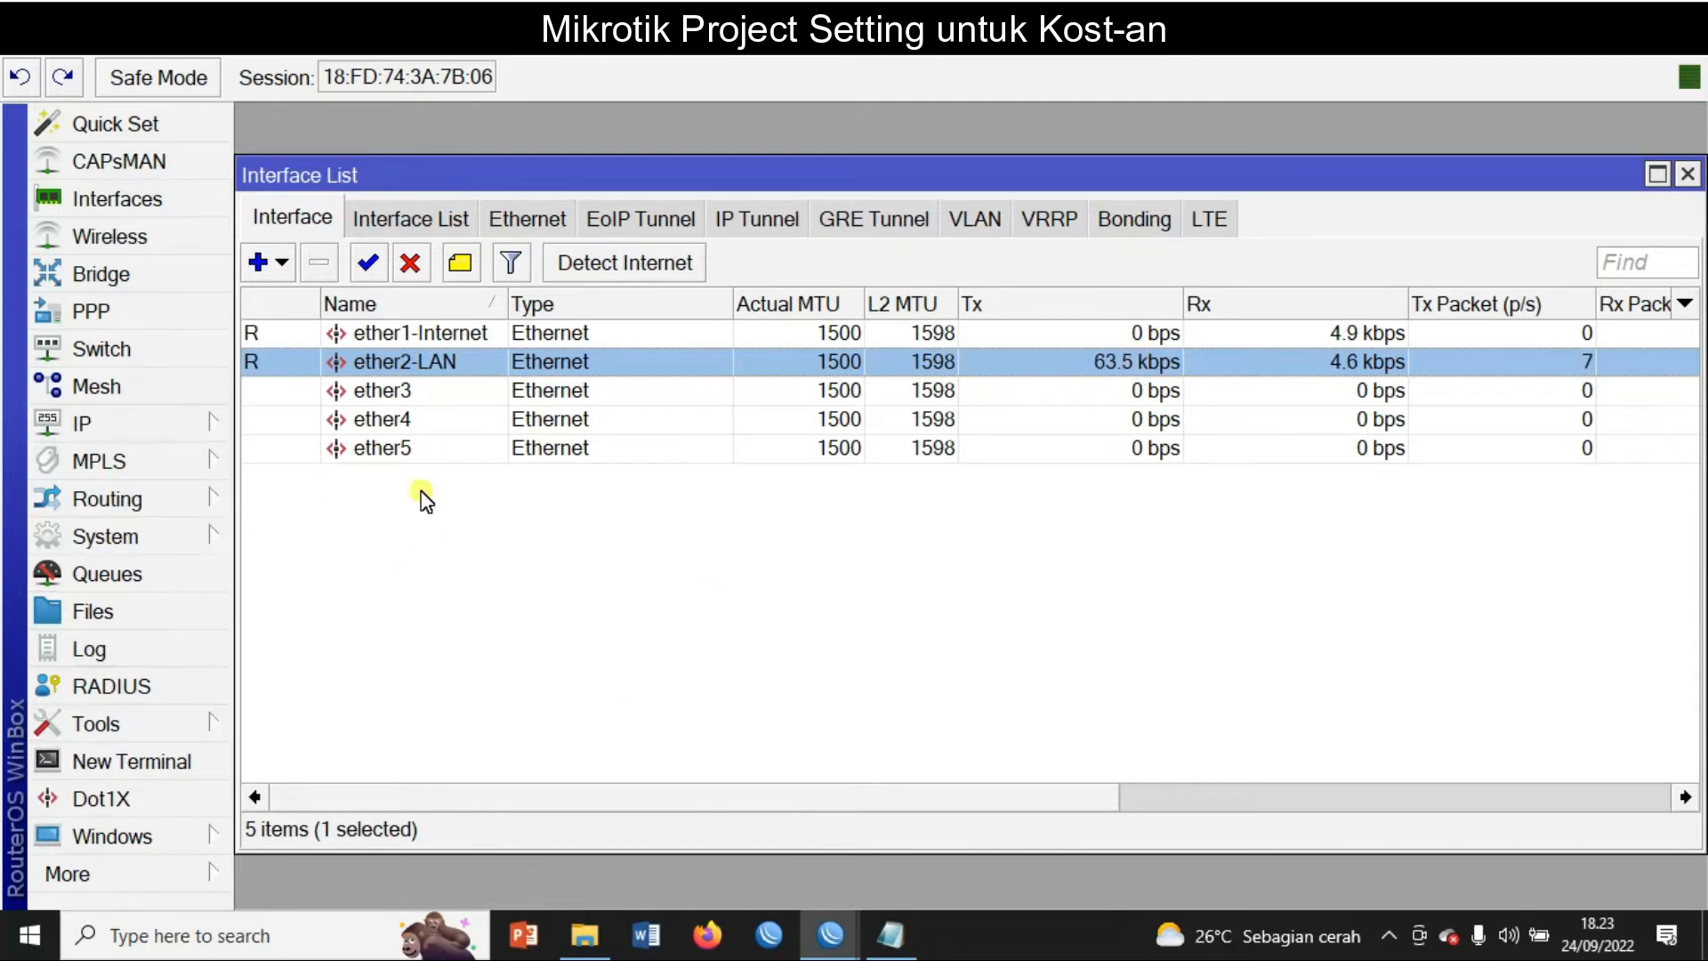
Step: Add the IP address 192.168.10.1/24 to the ether2-LAN interface
click(157, 432)
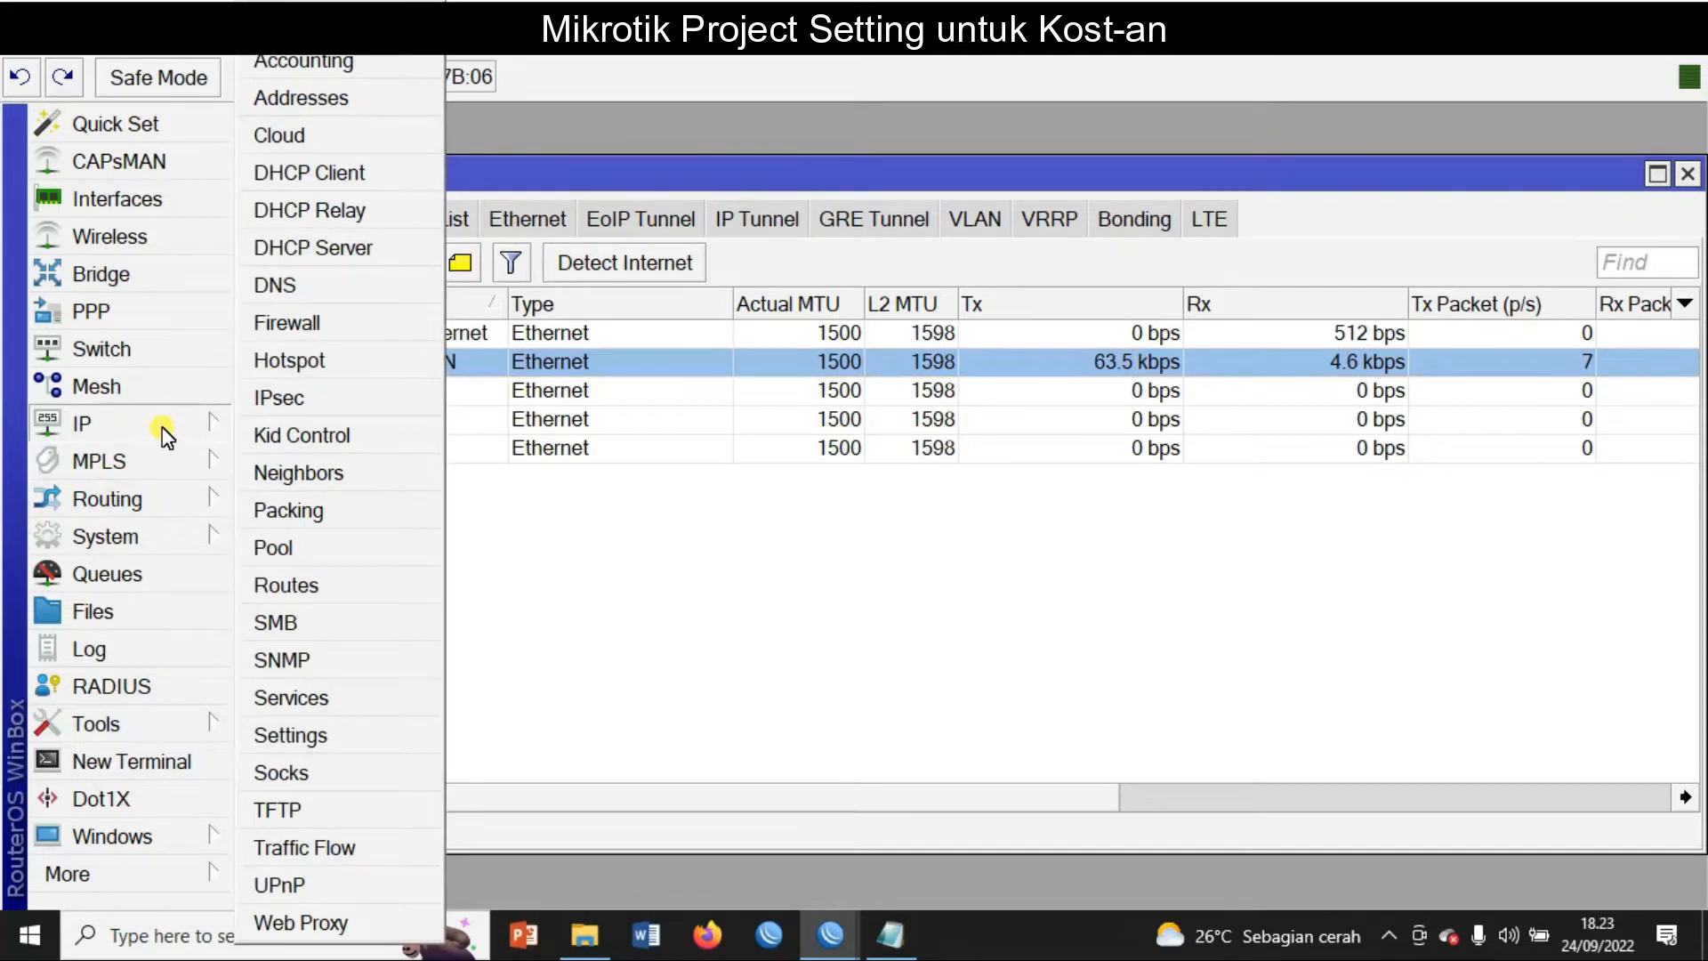
click(310, 100)
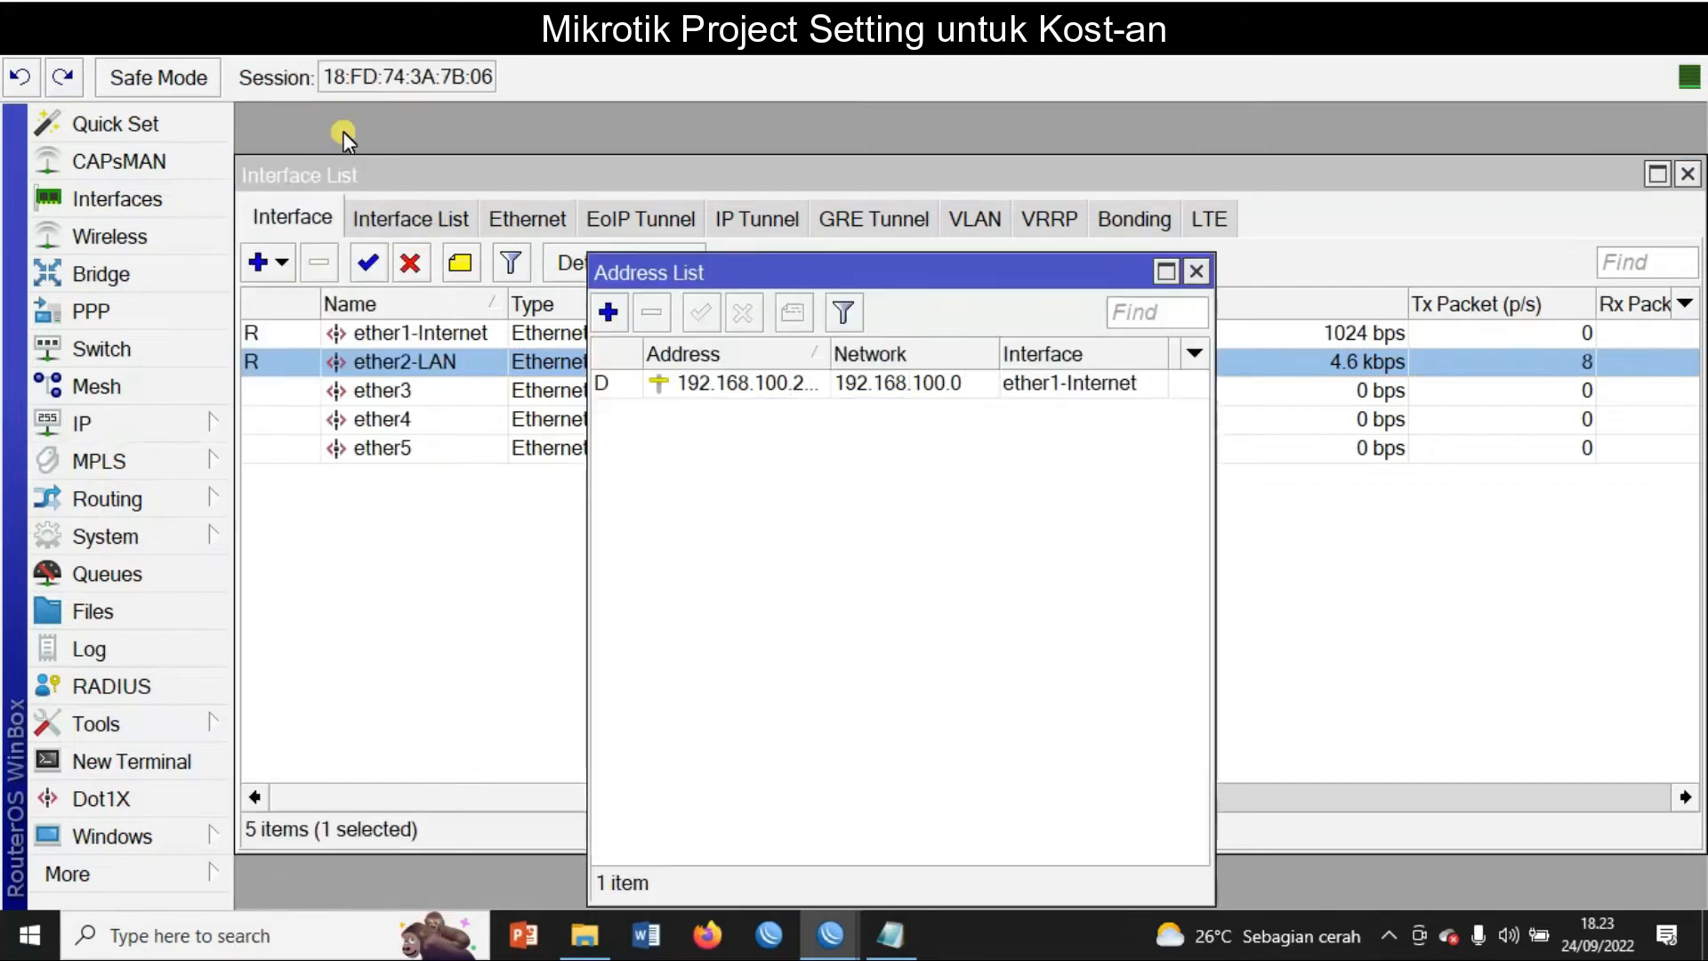
click(607, 313)
text(192.168.)
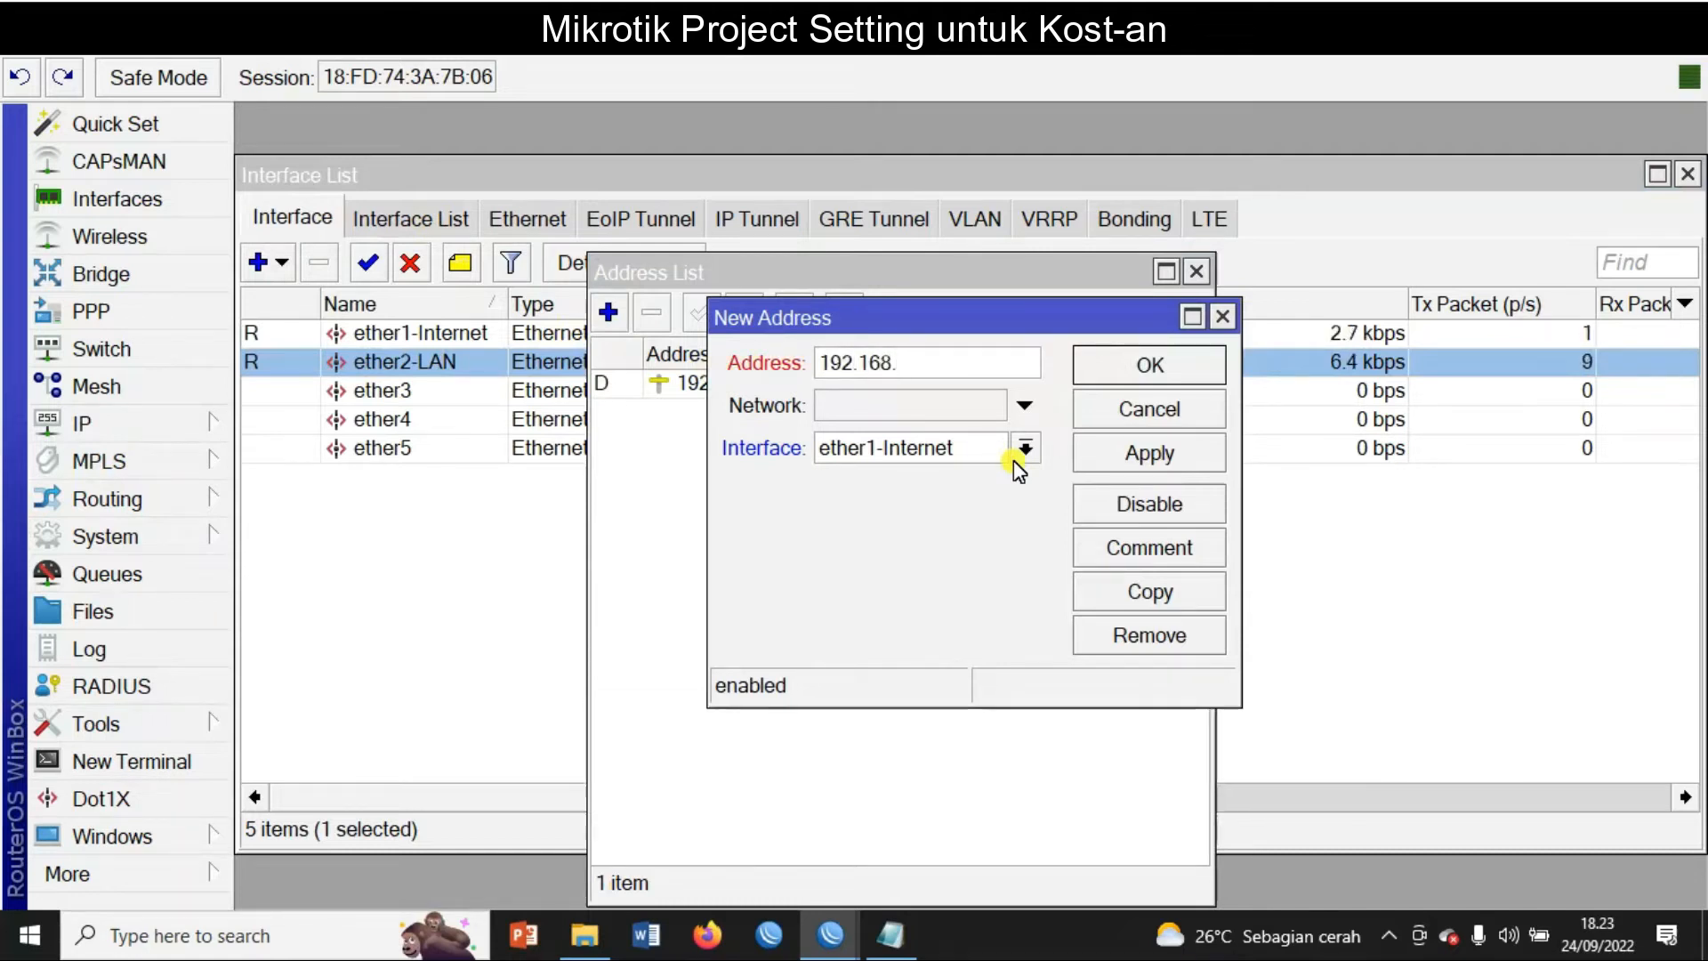
text(1)
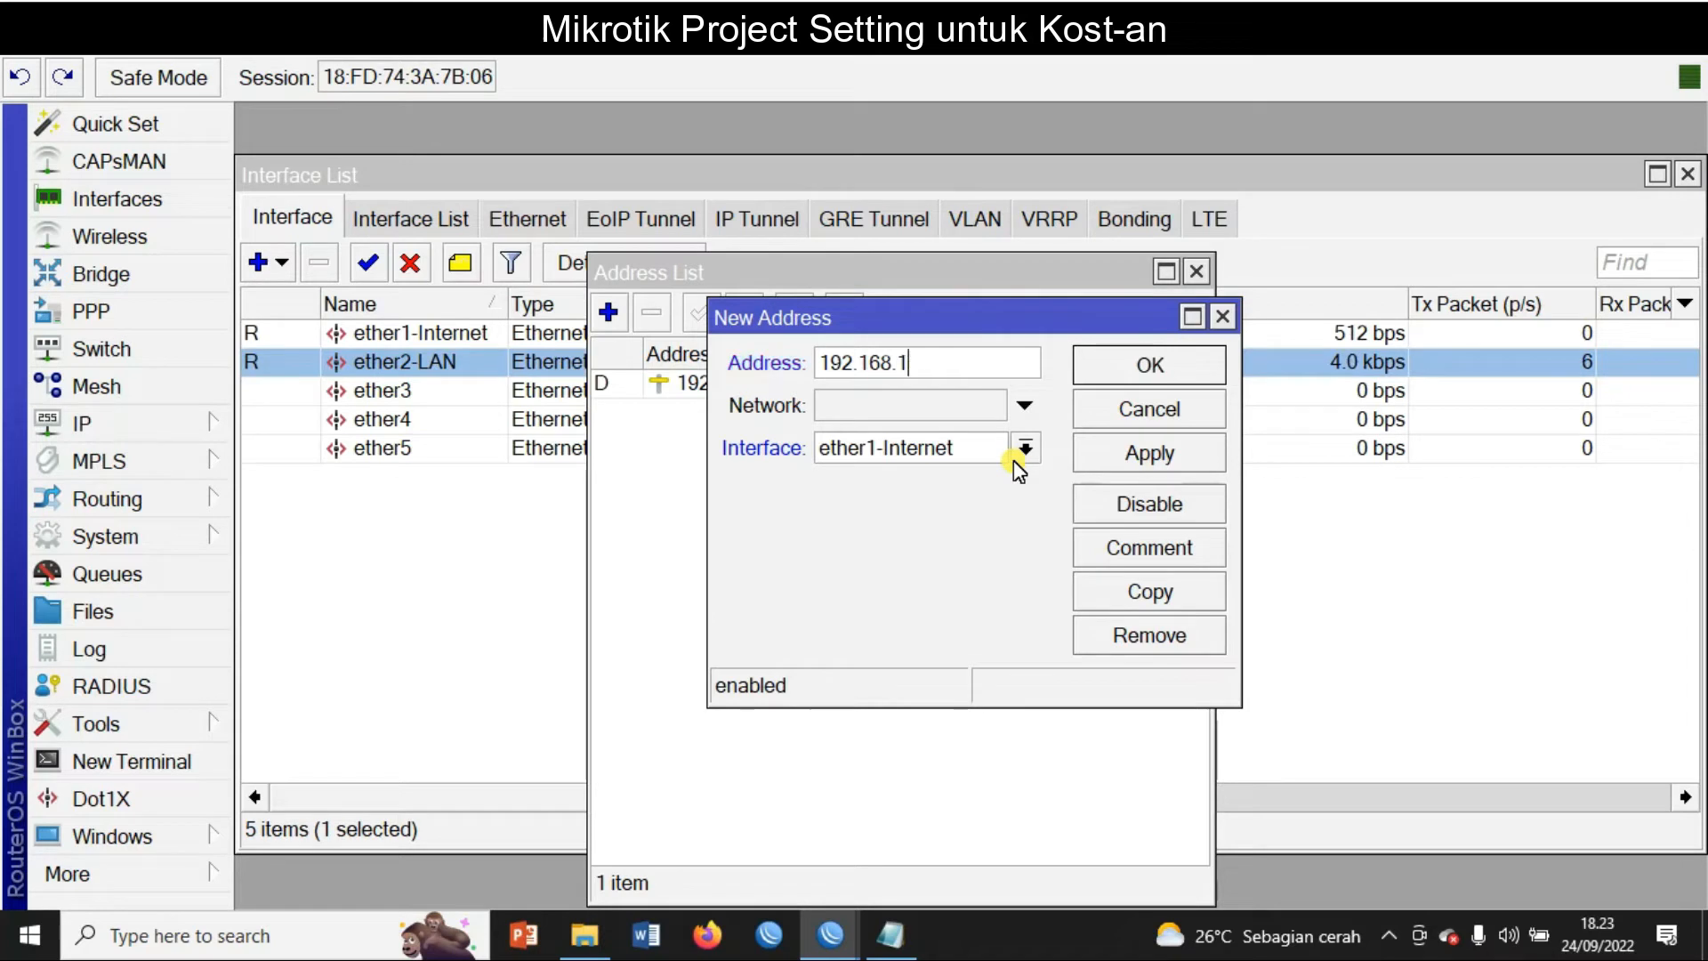
text(0.1/24)
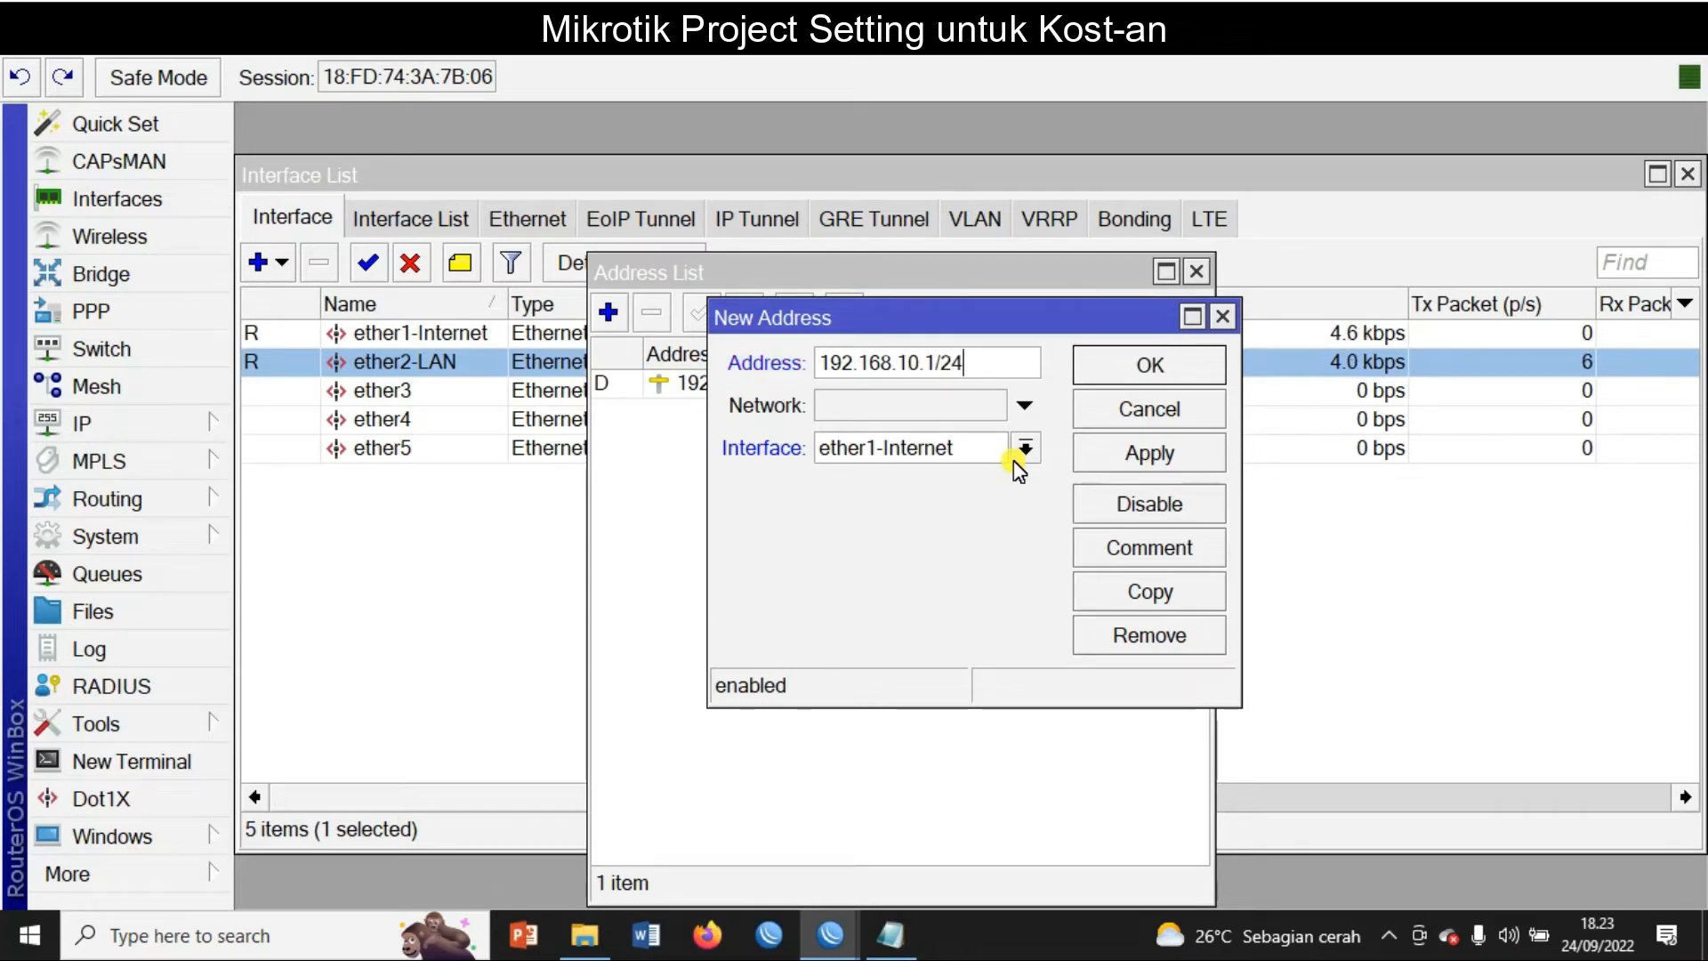
click(1026, 449)
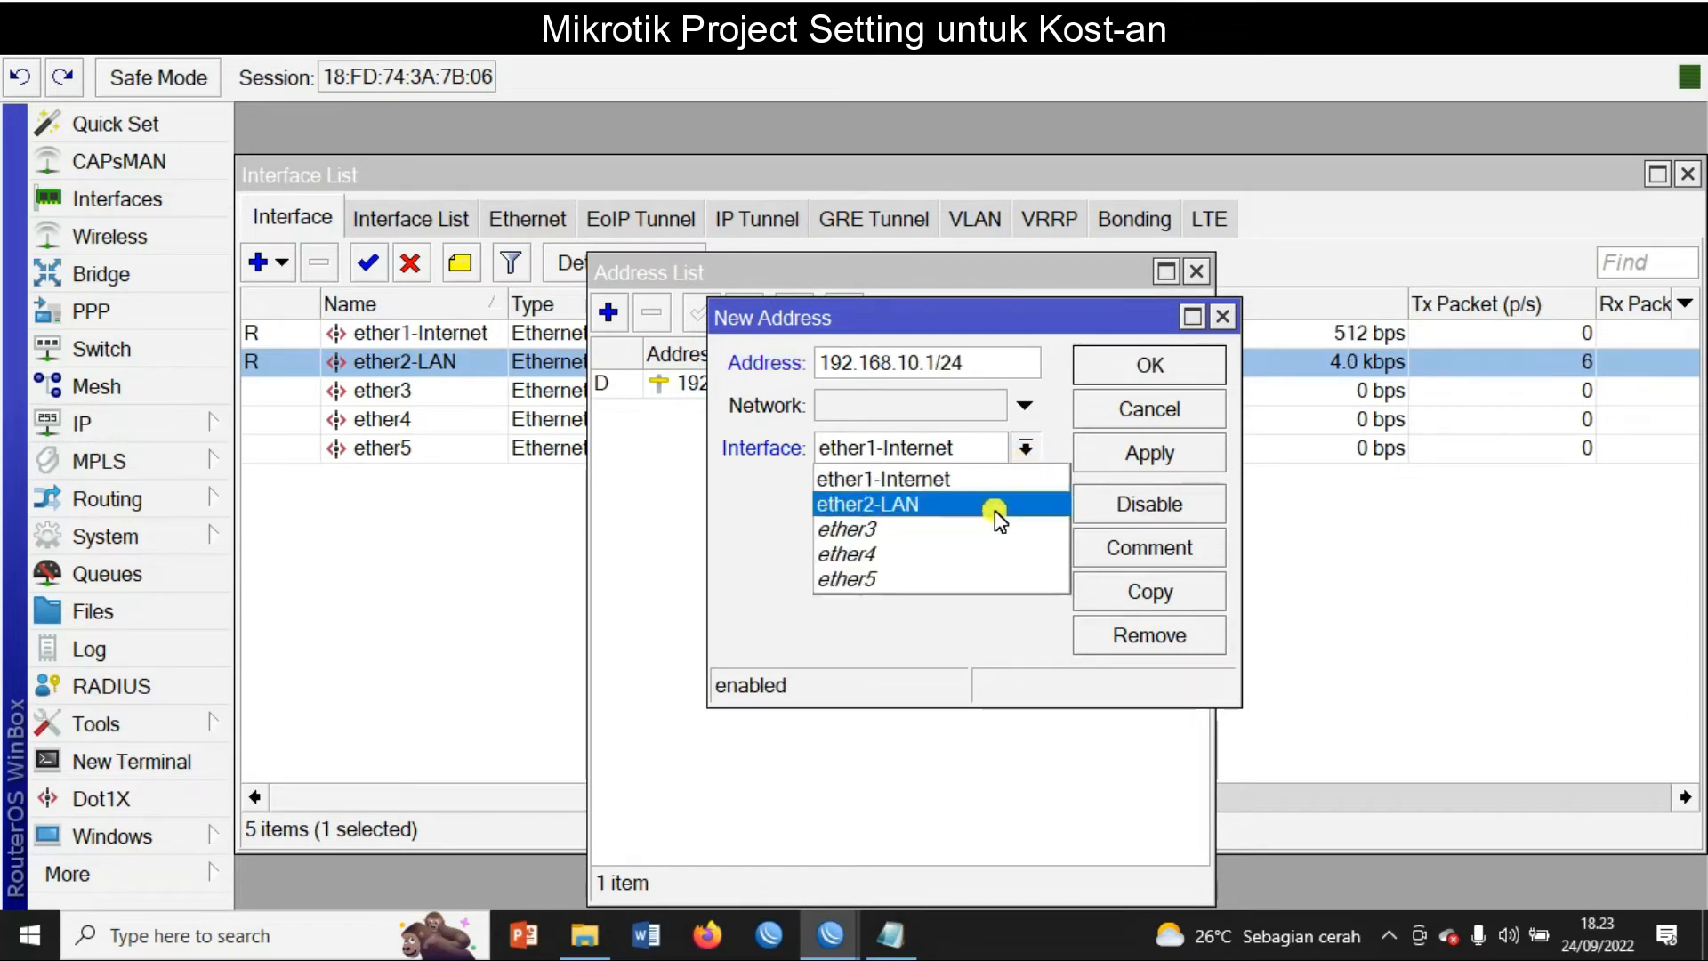
click(996, 504)
click(1144, 456)
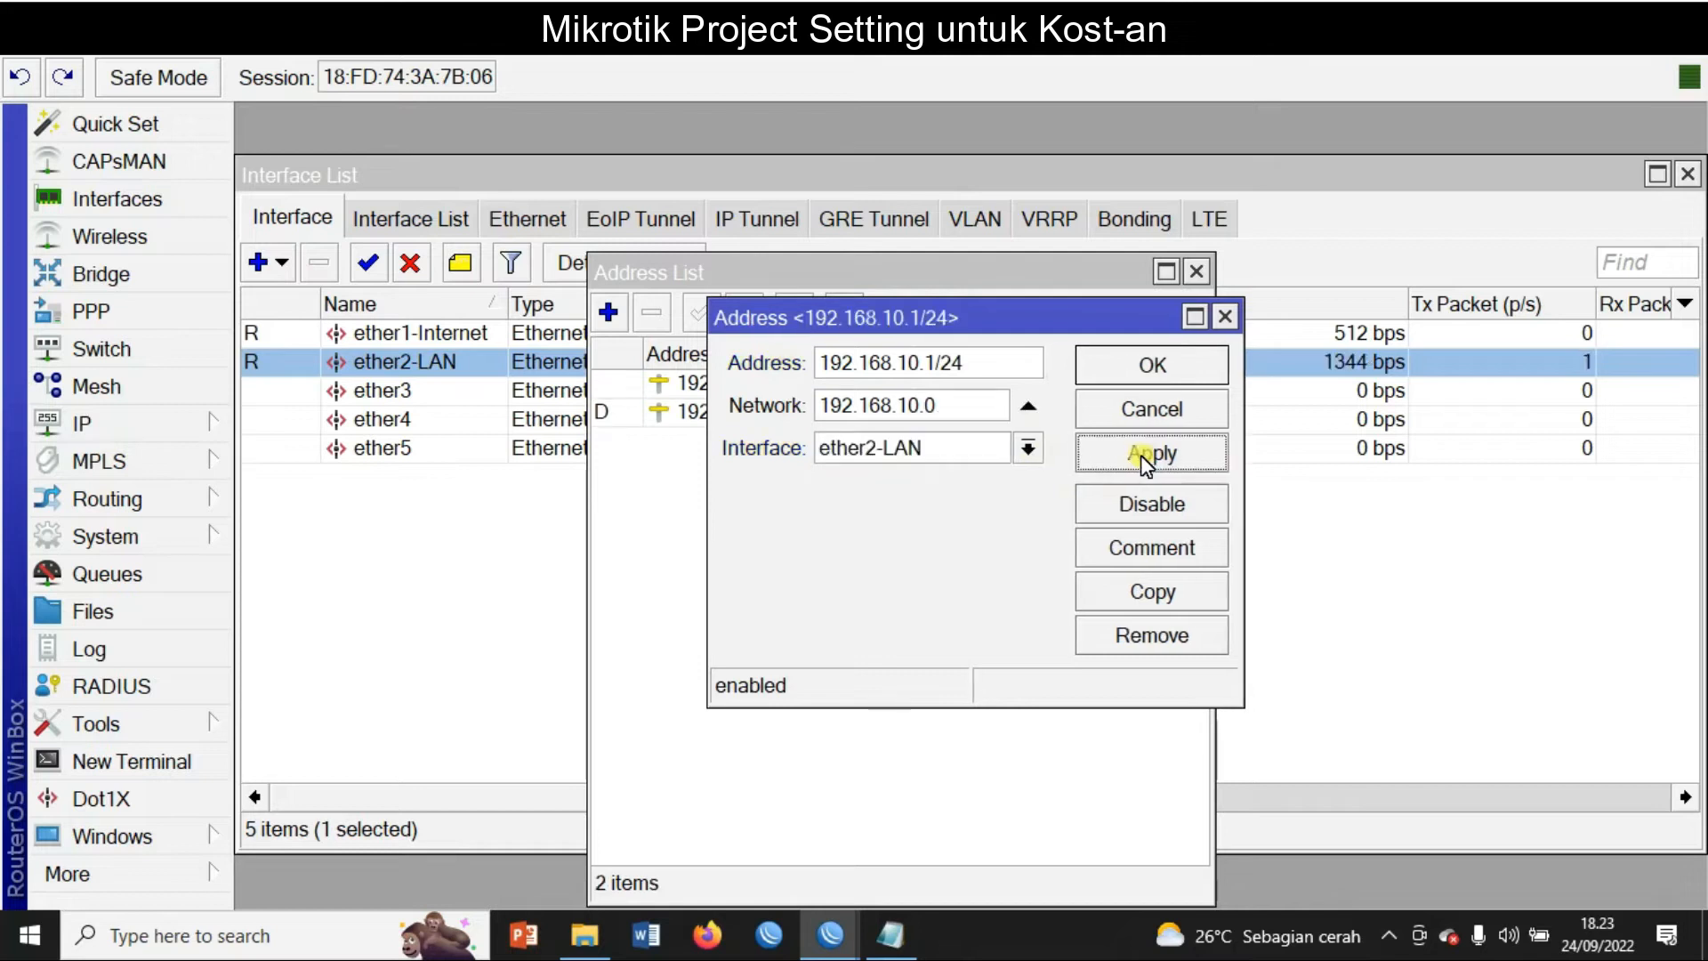
click(1183, 372)
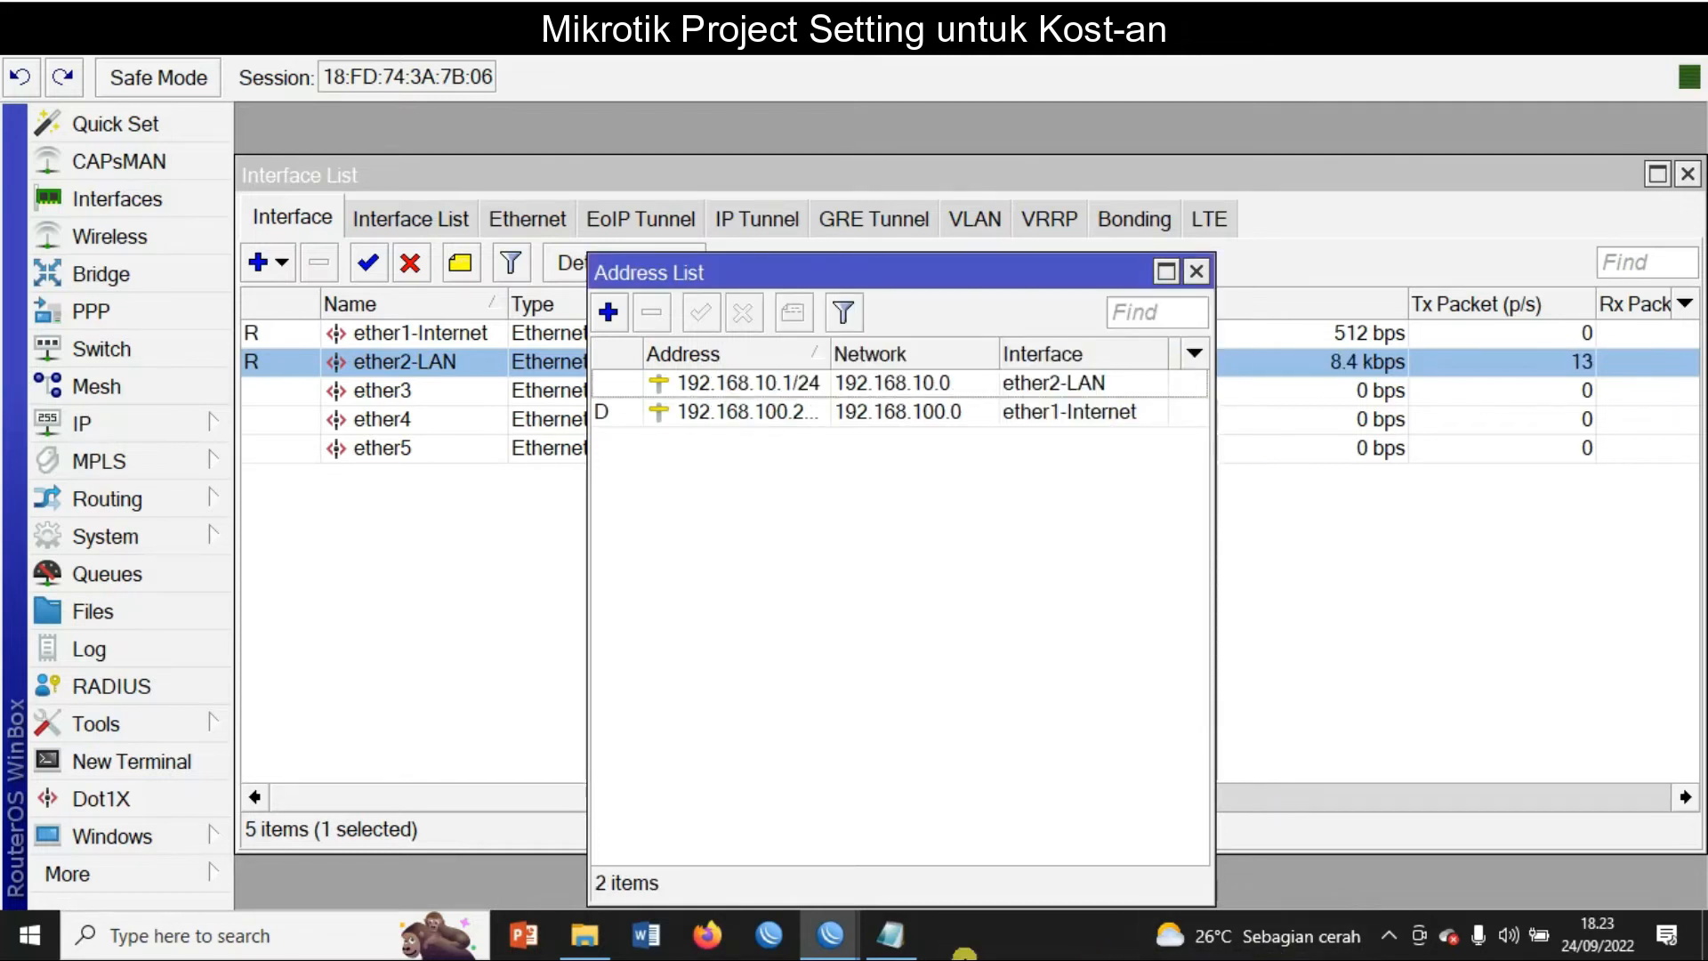
drag(990, 291, 836, 251)
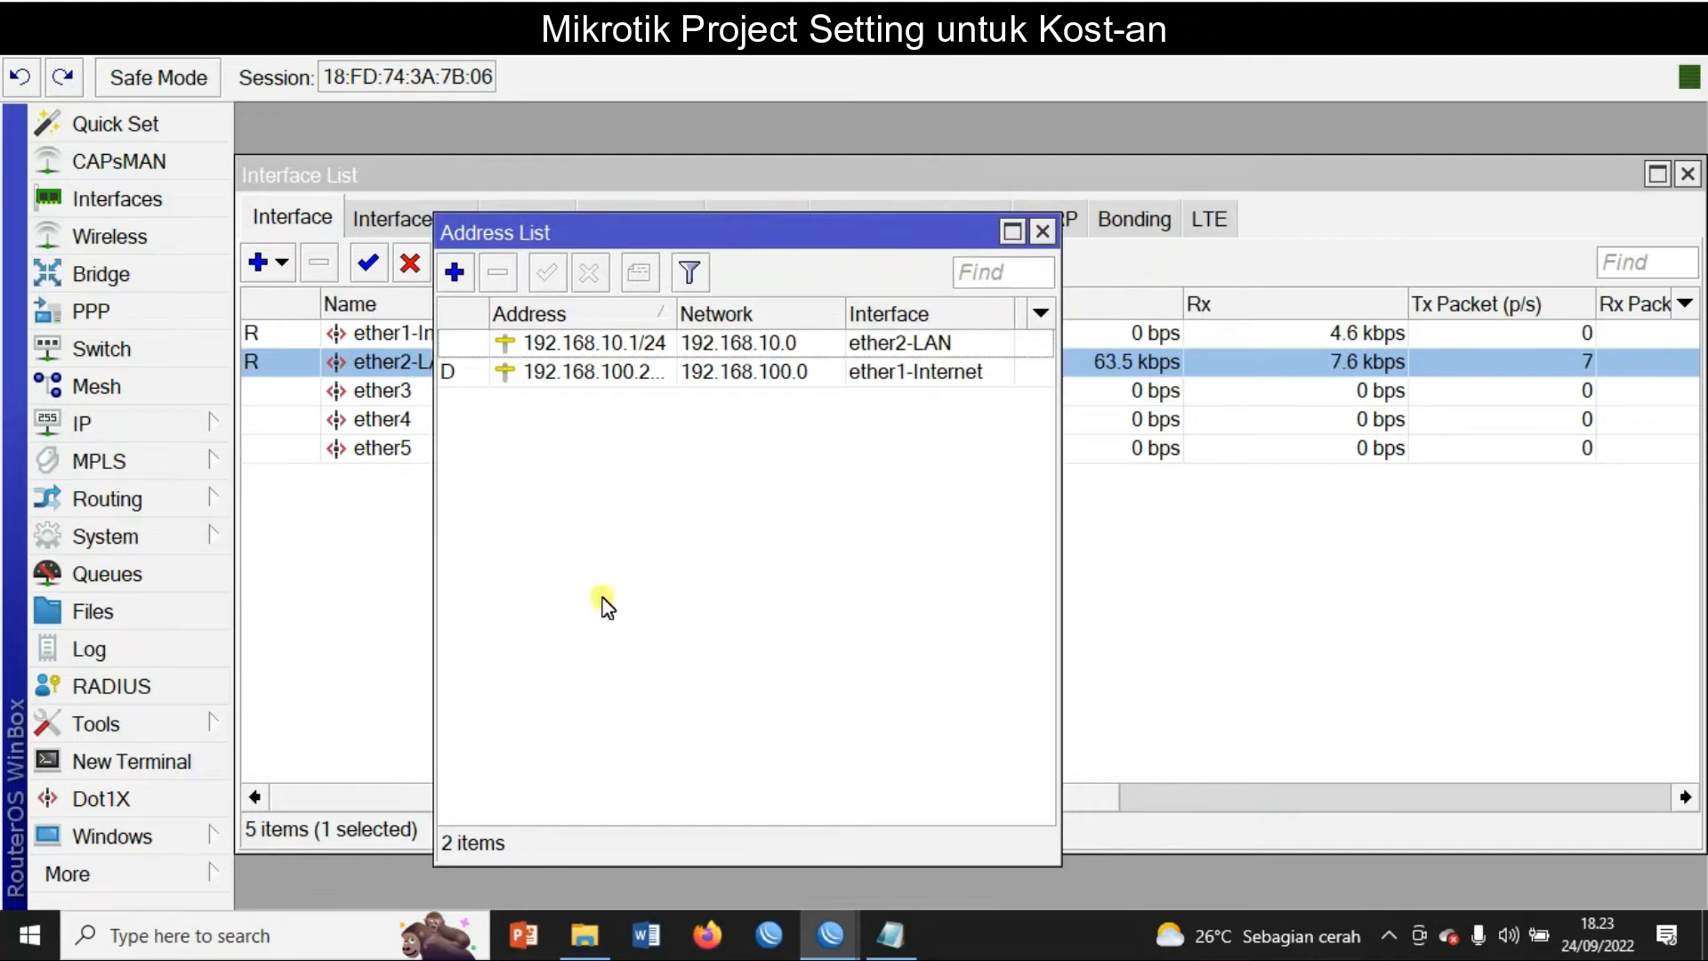
Step: Set up a DHCP server on ether2-LAN for 192.168.10.0/24, with pool 192.168.10.2-192.168.10.254, DNS servers 118.98.115.69 and 118.98.115.78, and lease time 00:10:00
click(109, 425)
click(295, 248)
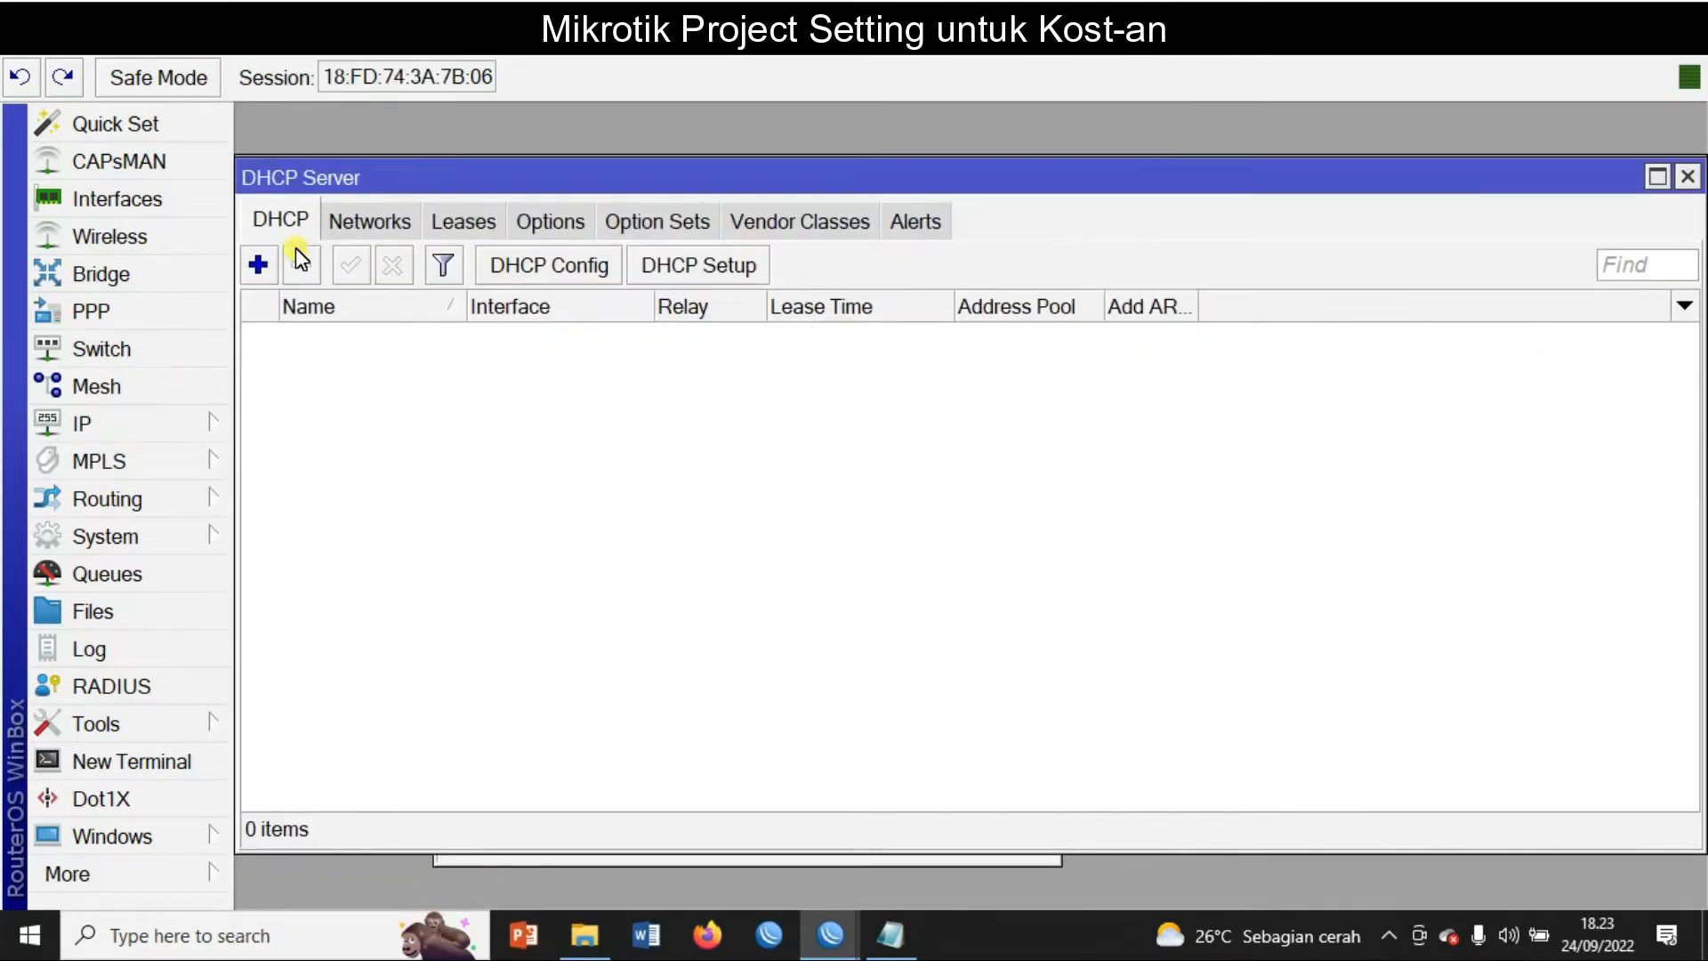
click(705, 266)
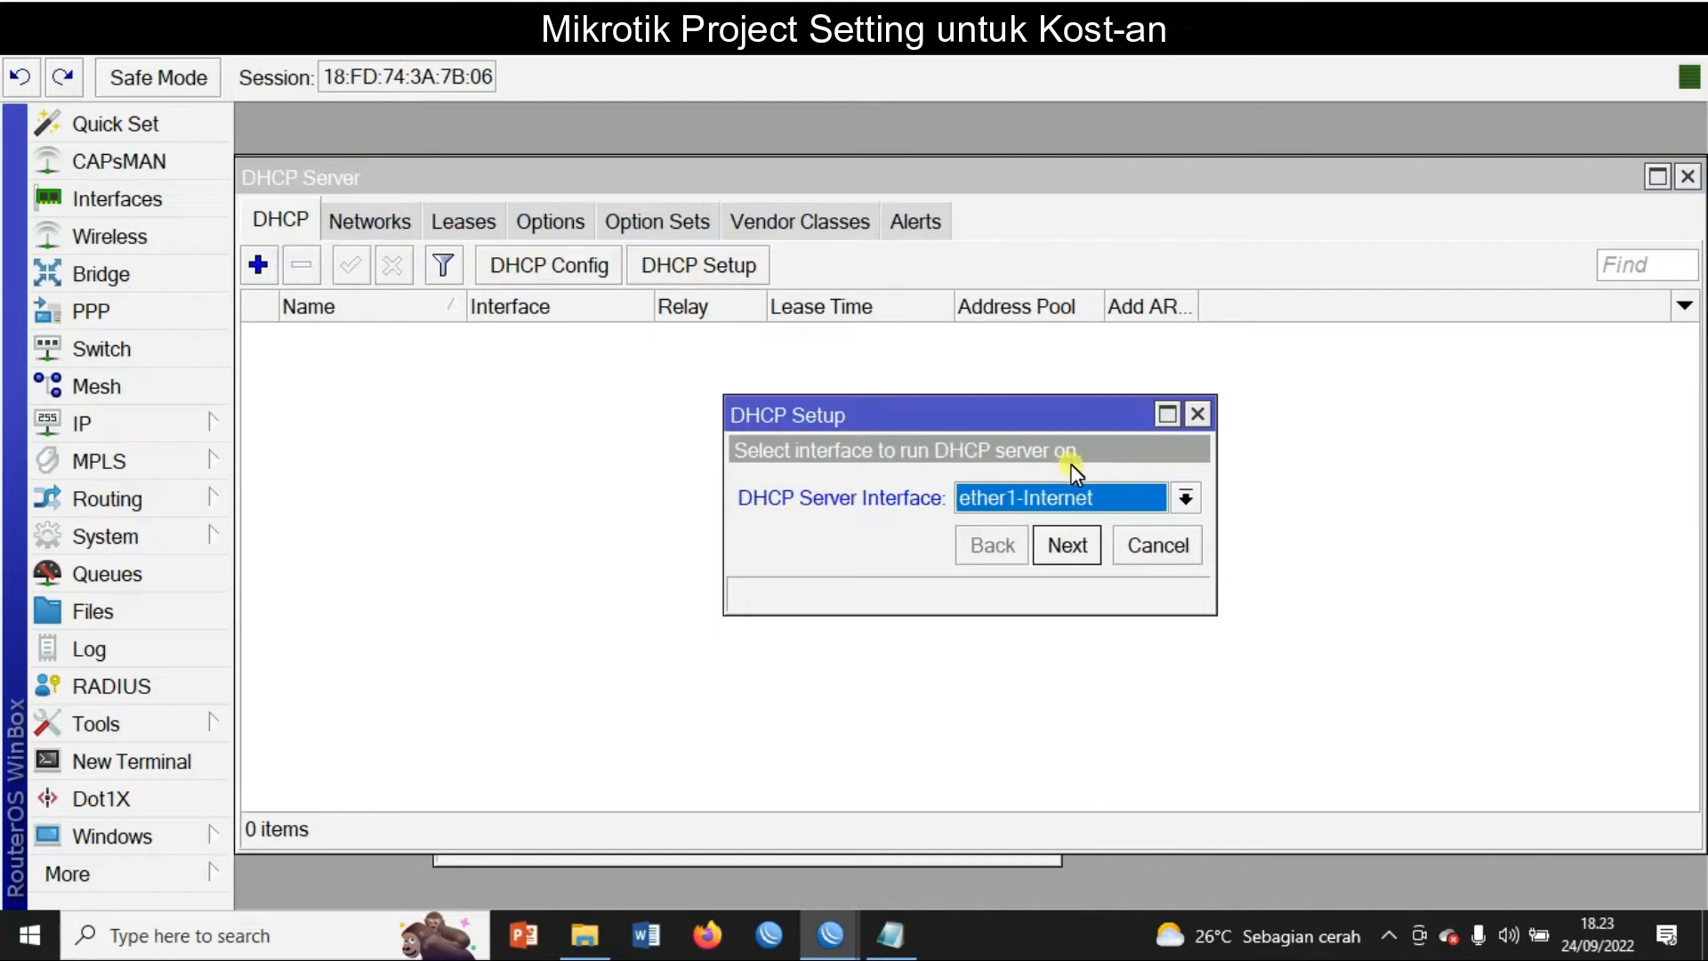
click(1103, 496)
click(1100, 553)
click(1088, 541)
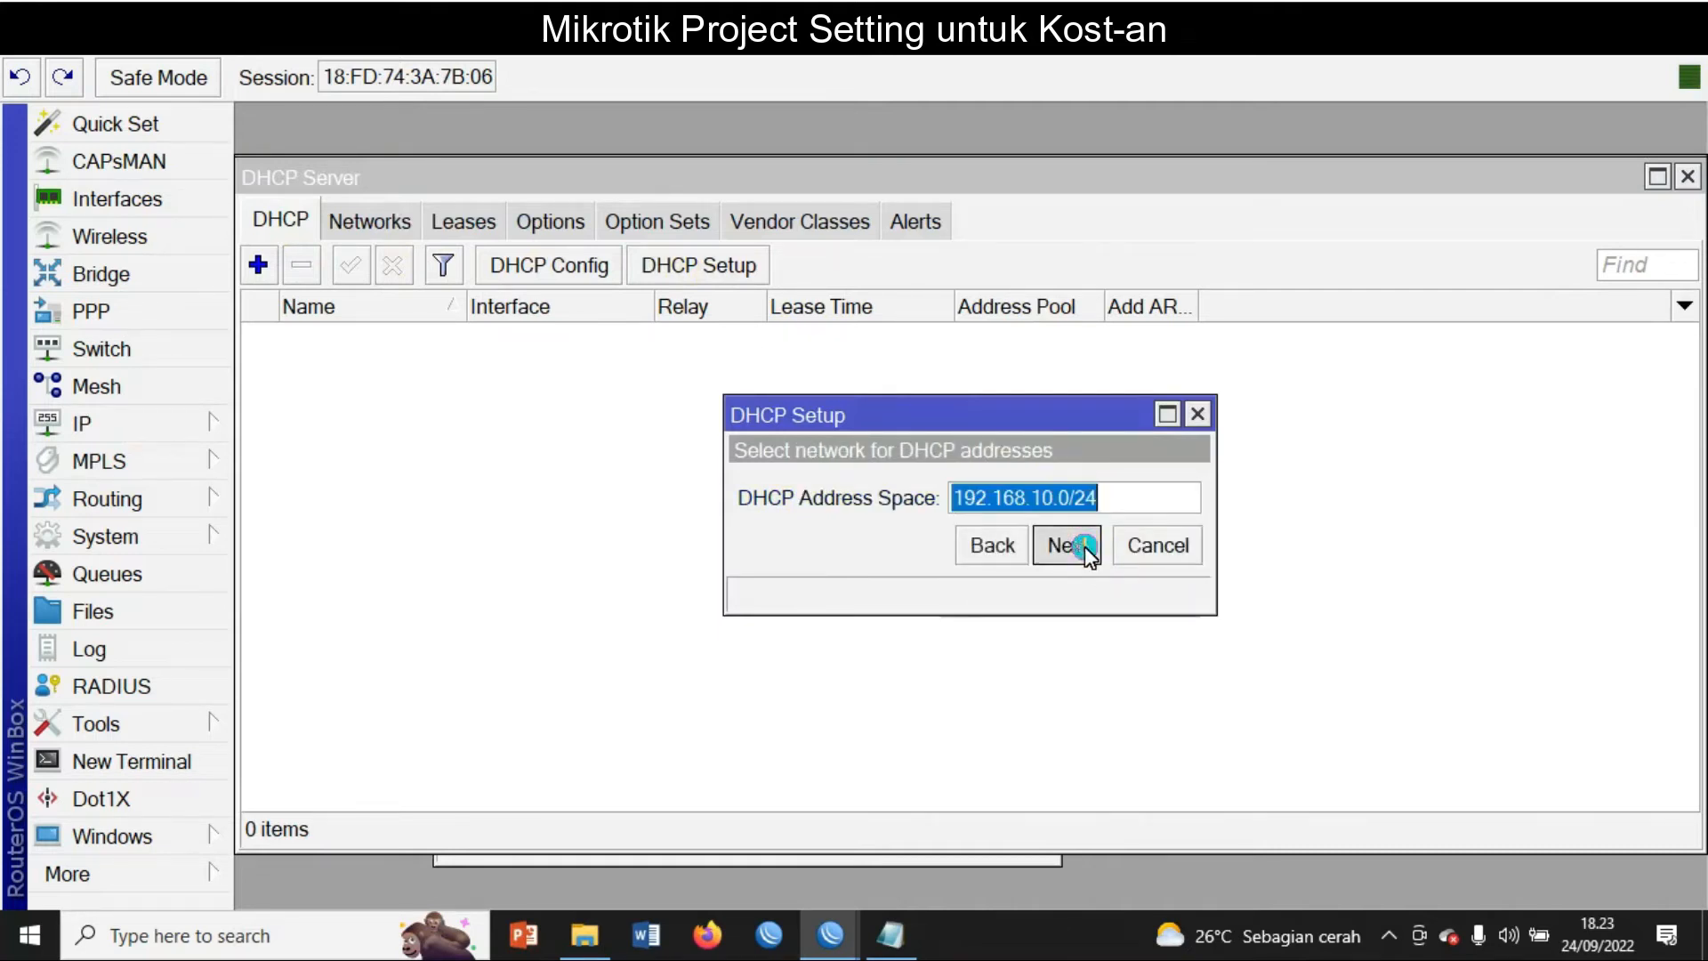
click(1085, 547)
click(1086, 546)
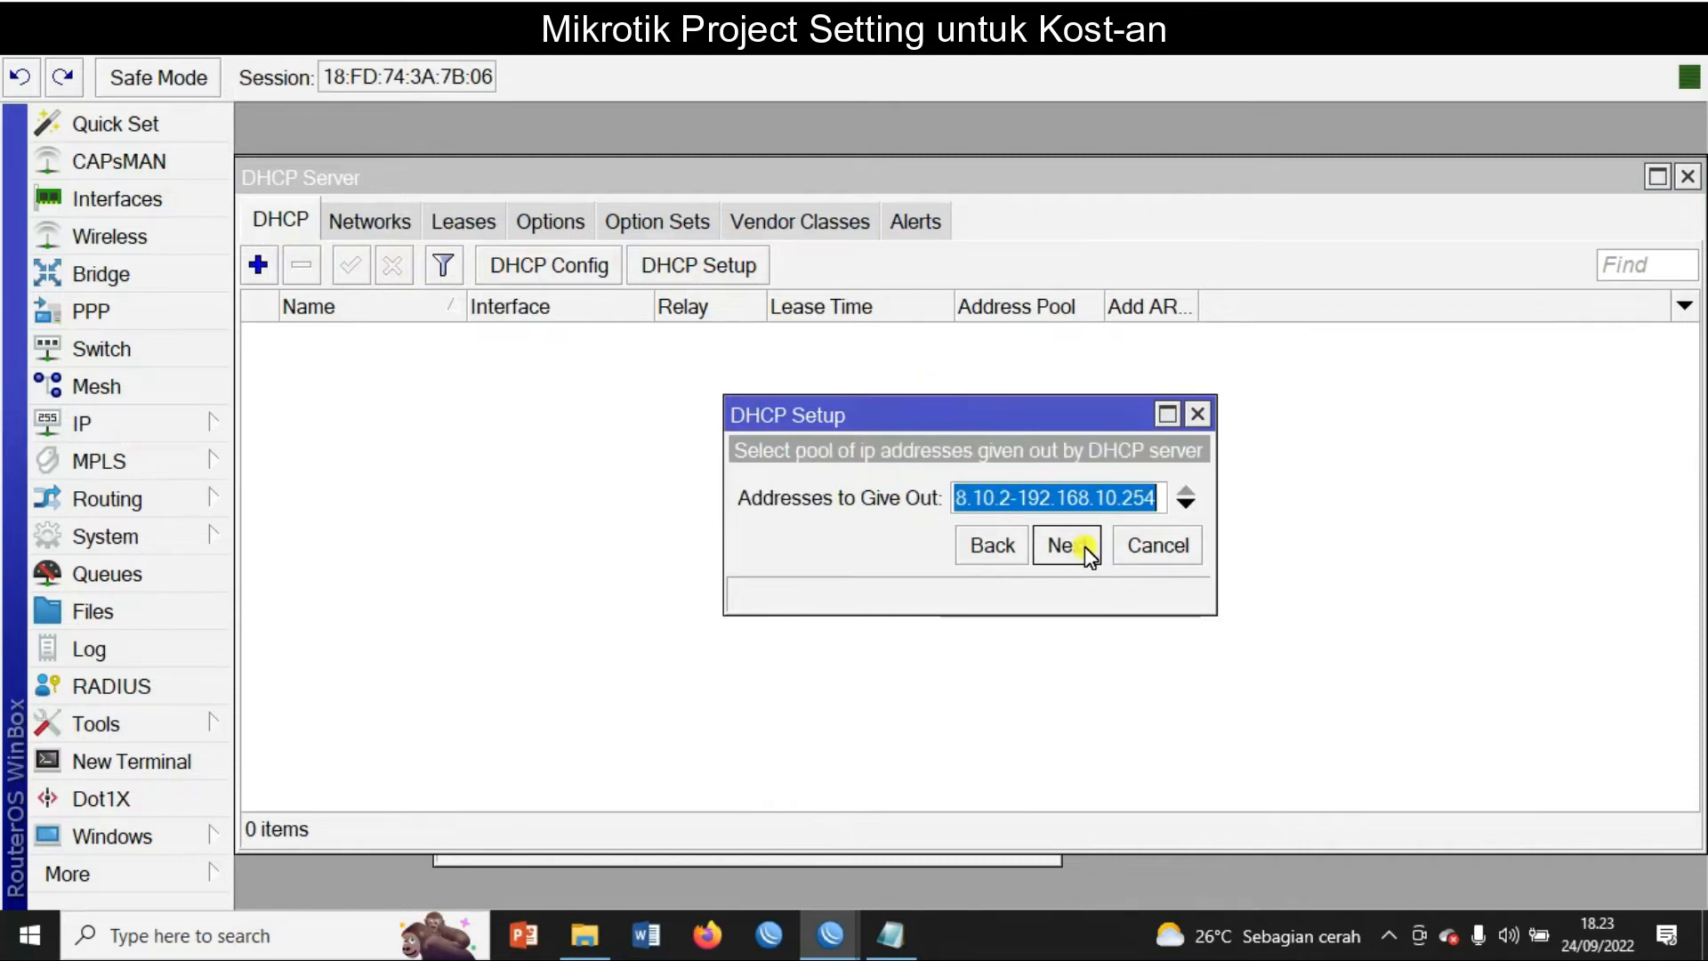
click(1085, 548)
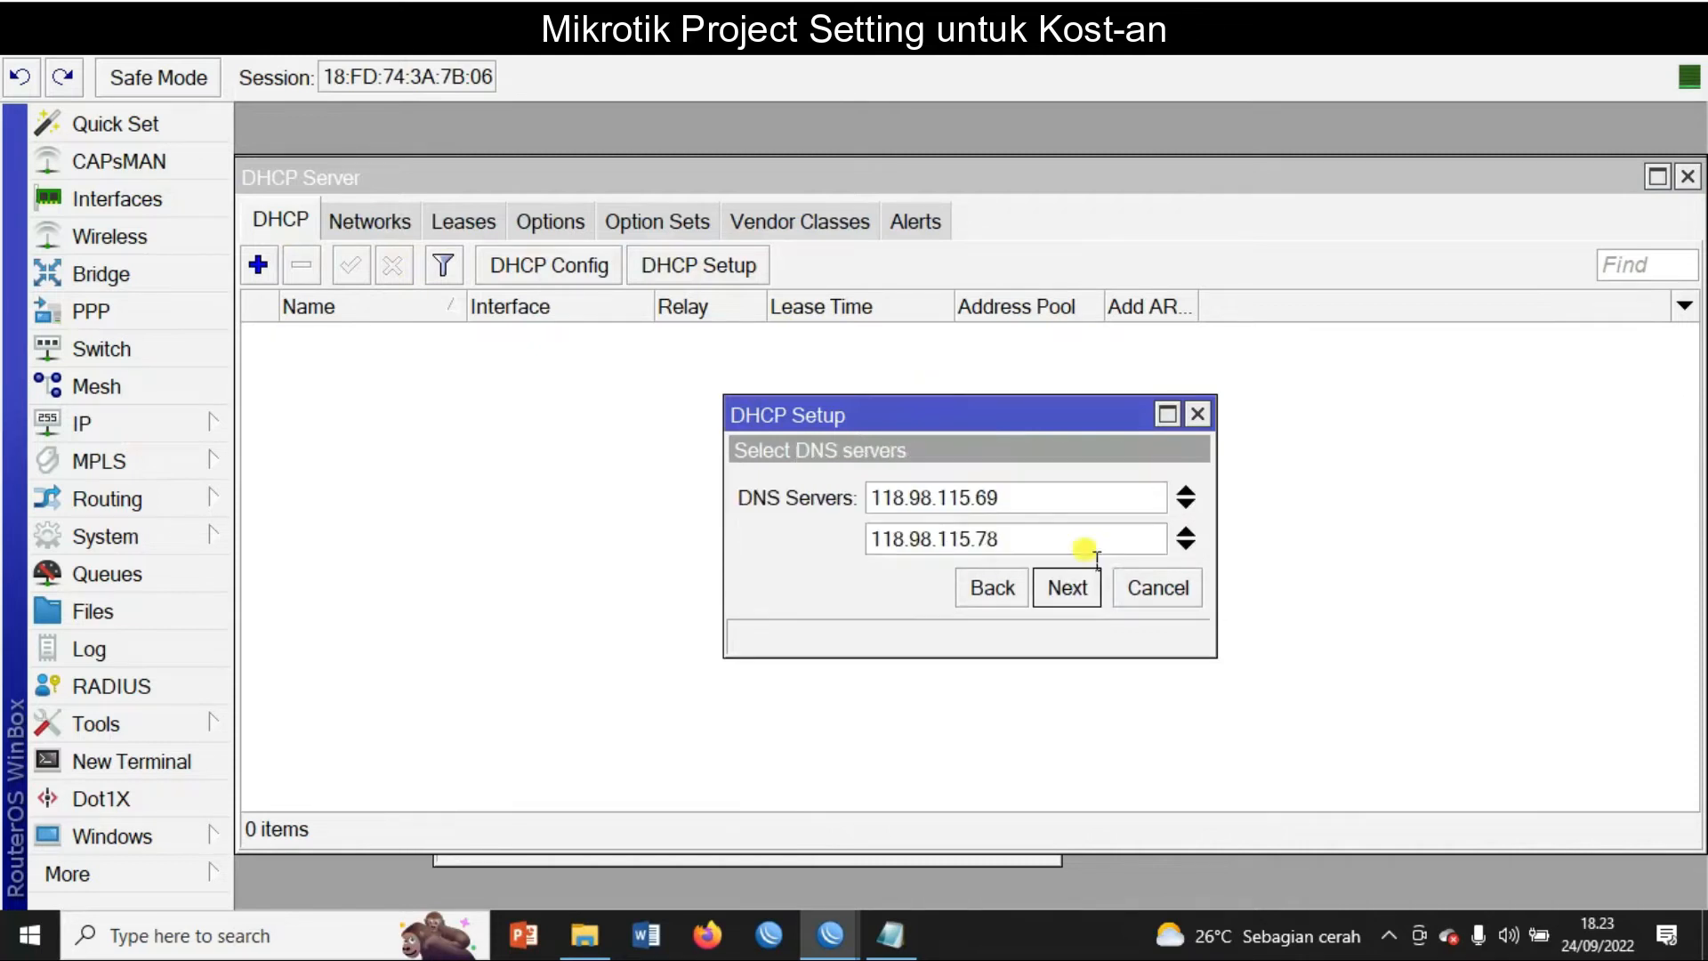
click(1083, 586)
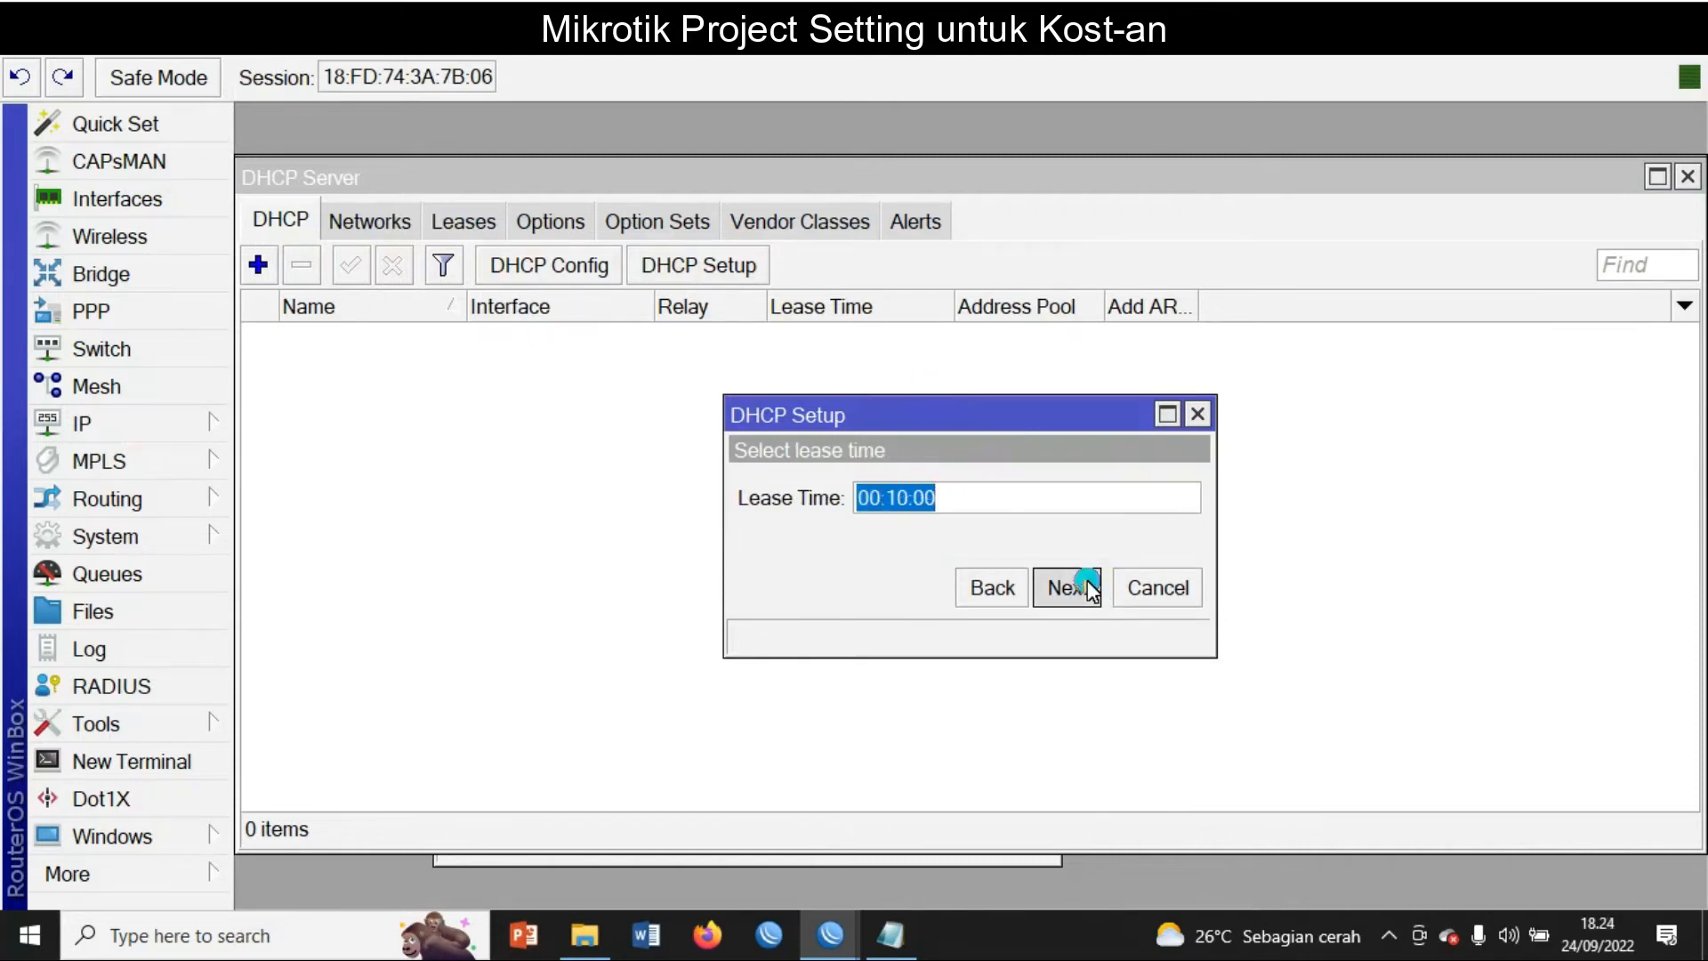
click(1087, 587)
click(1003, 499)
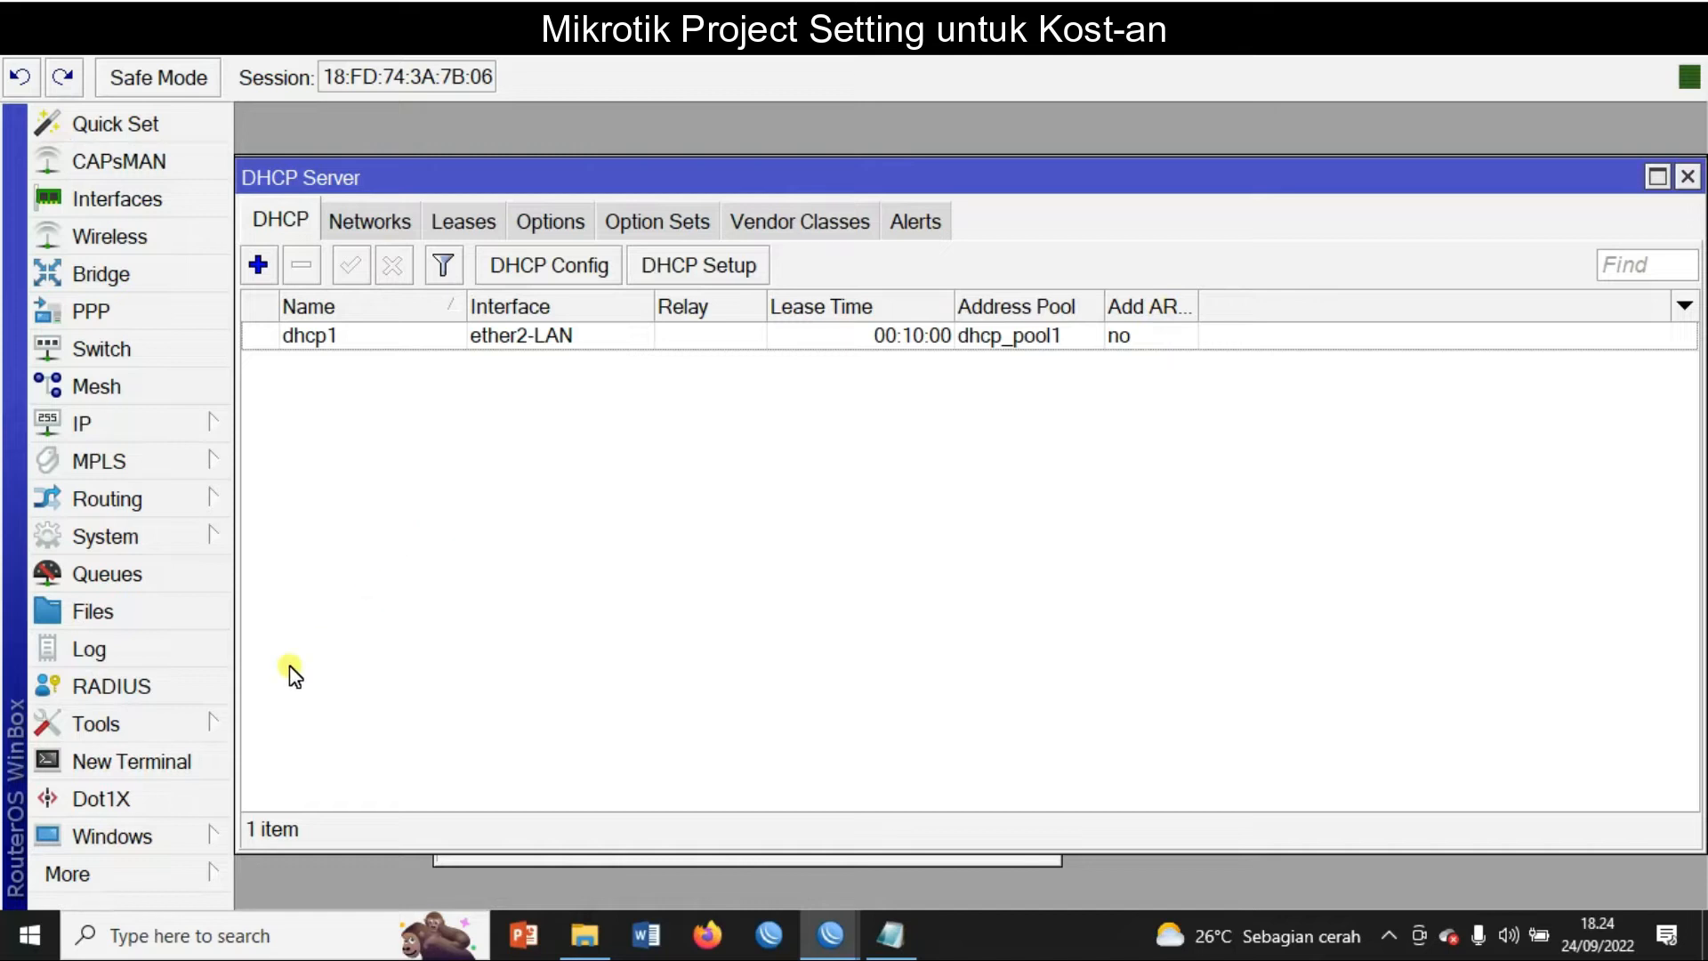
Step: Add a firewall NAT rule with chain srcnat, out interface ether1-Internet and action masquerade
click(119, 429)
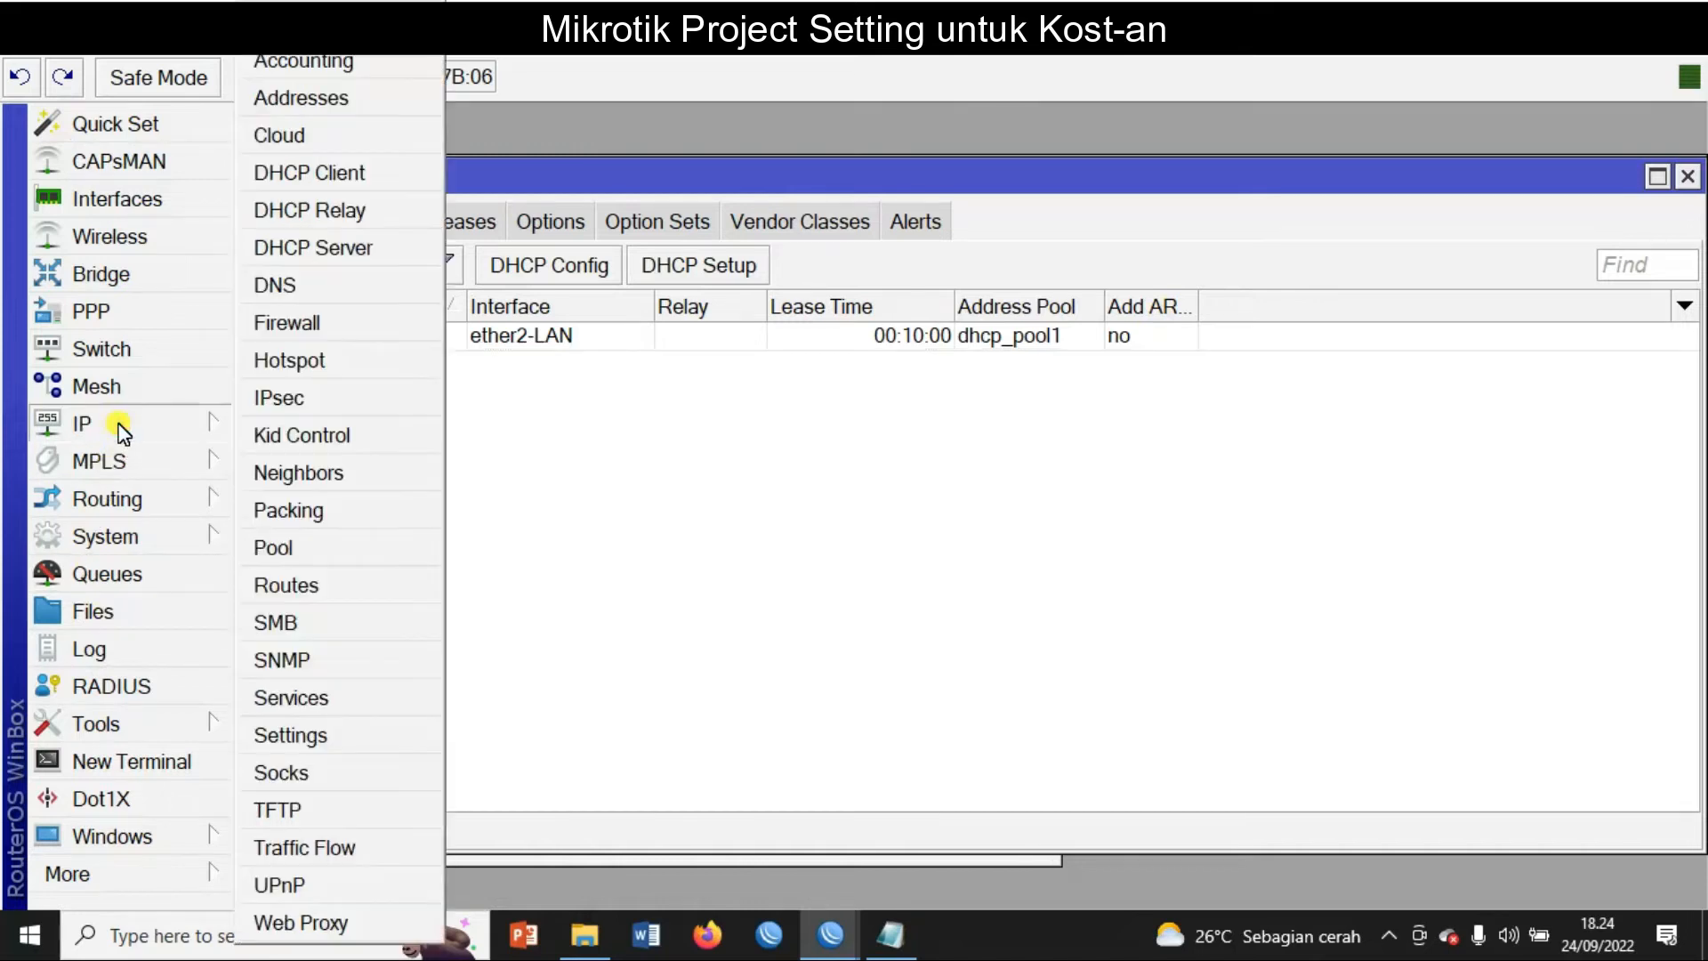
click(302, 323)
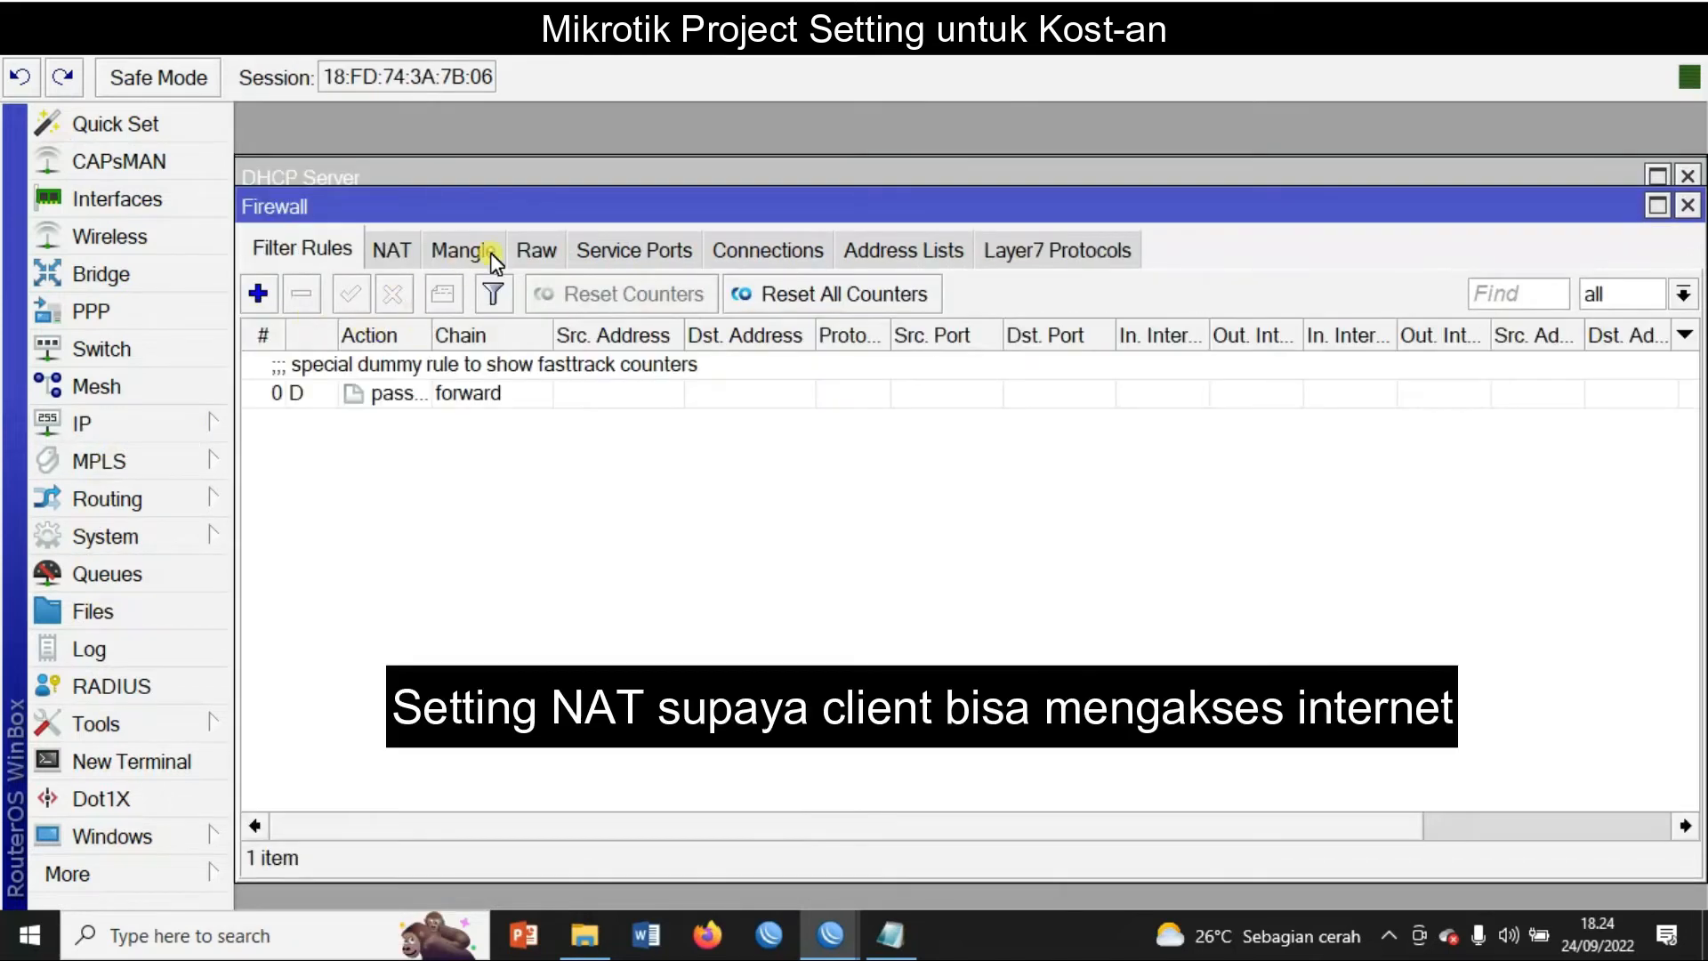
click(393, 250)
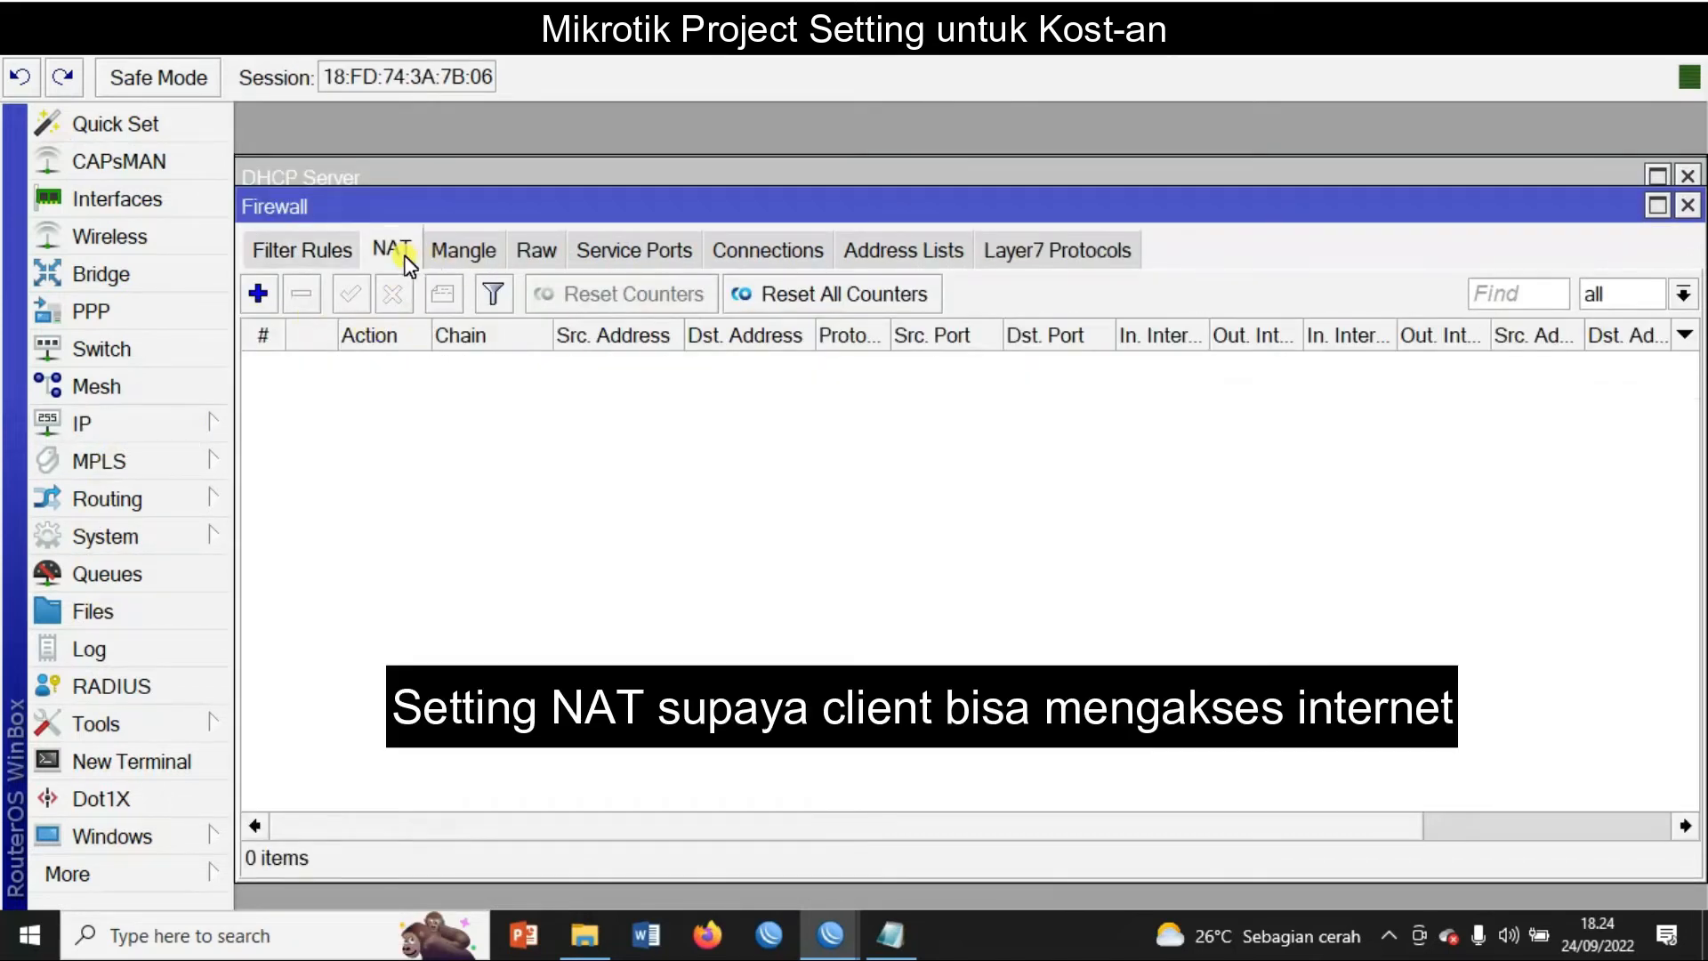
click(262, 296)
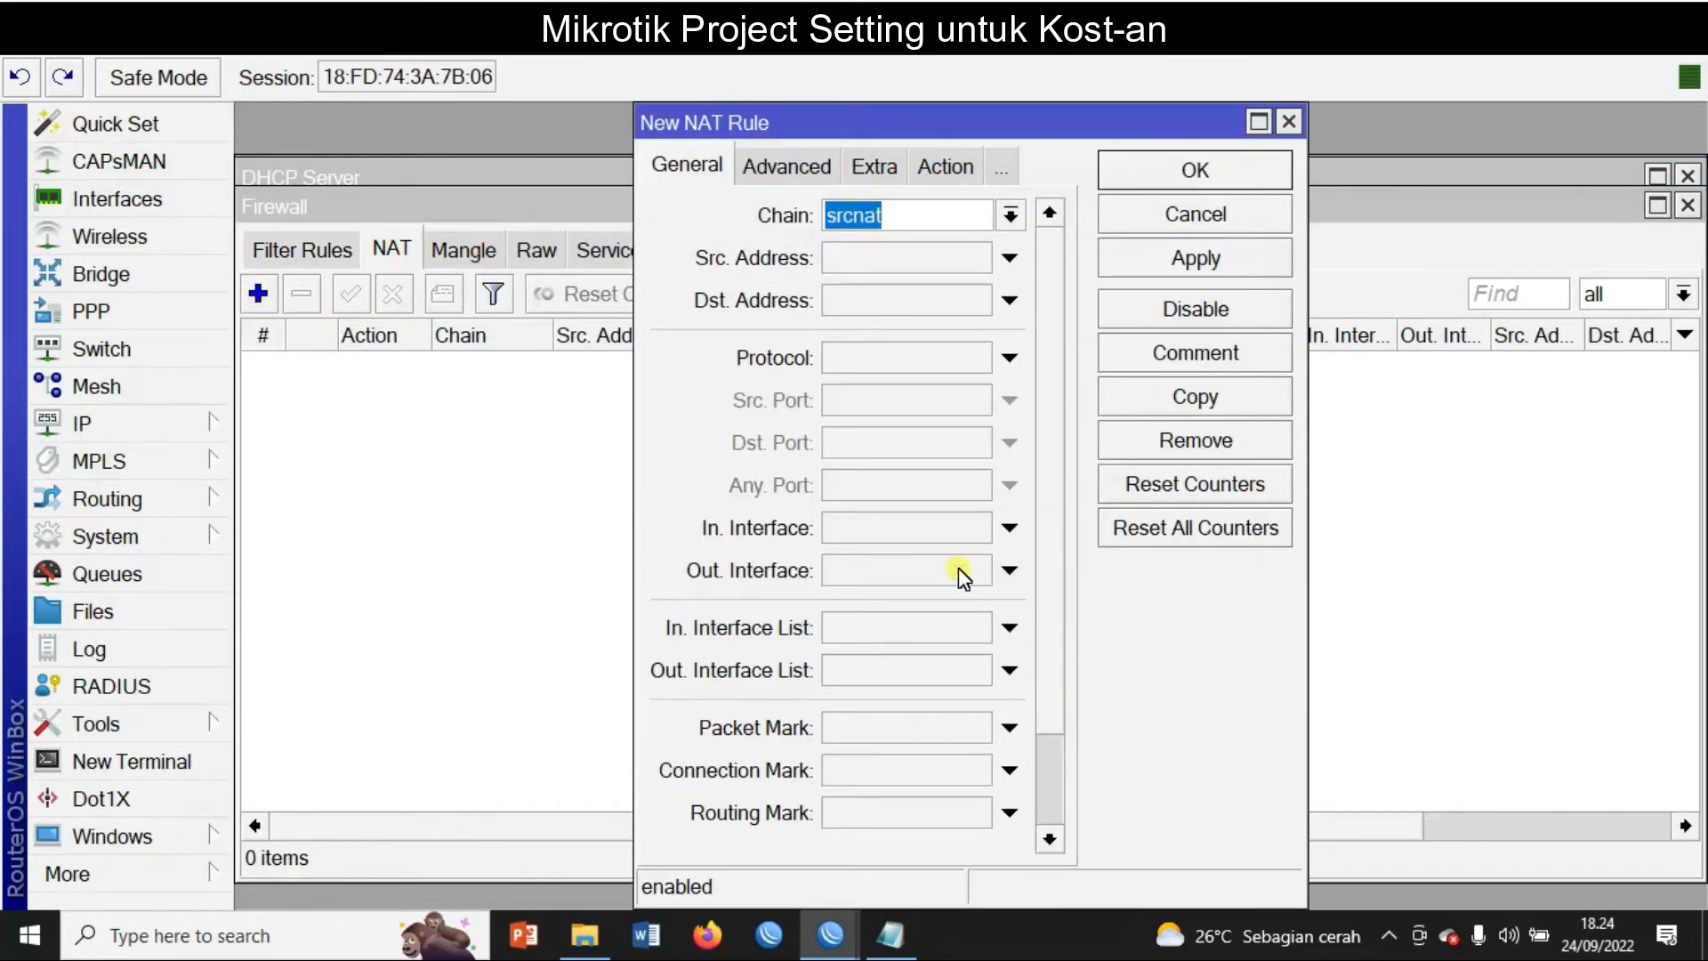
click(1009, 571)
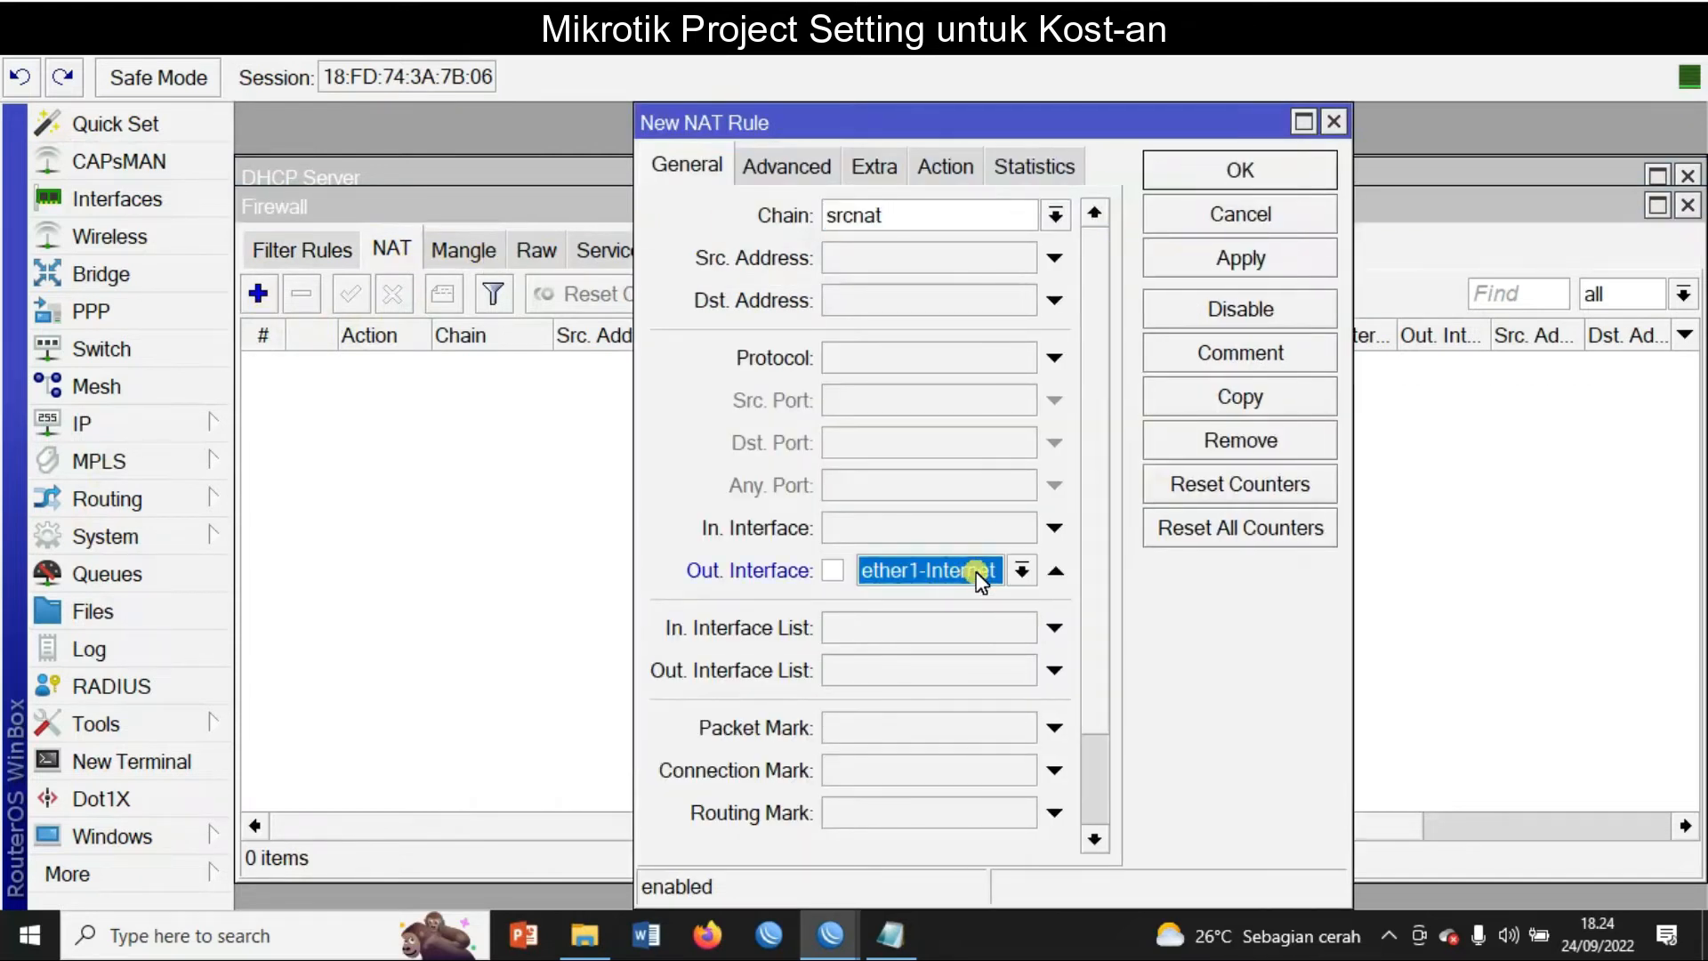
click(947, 169)
click(952, 219)
click(972, 393)
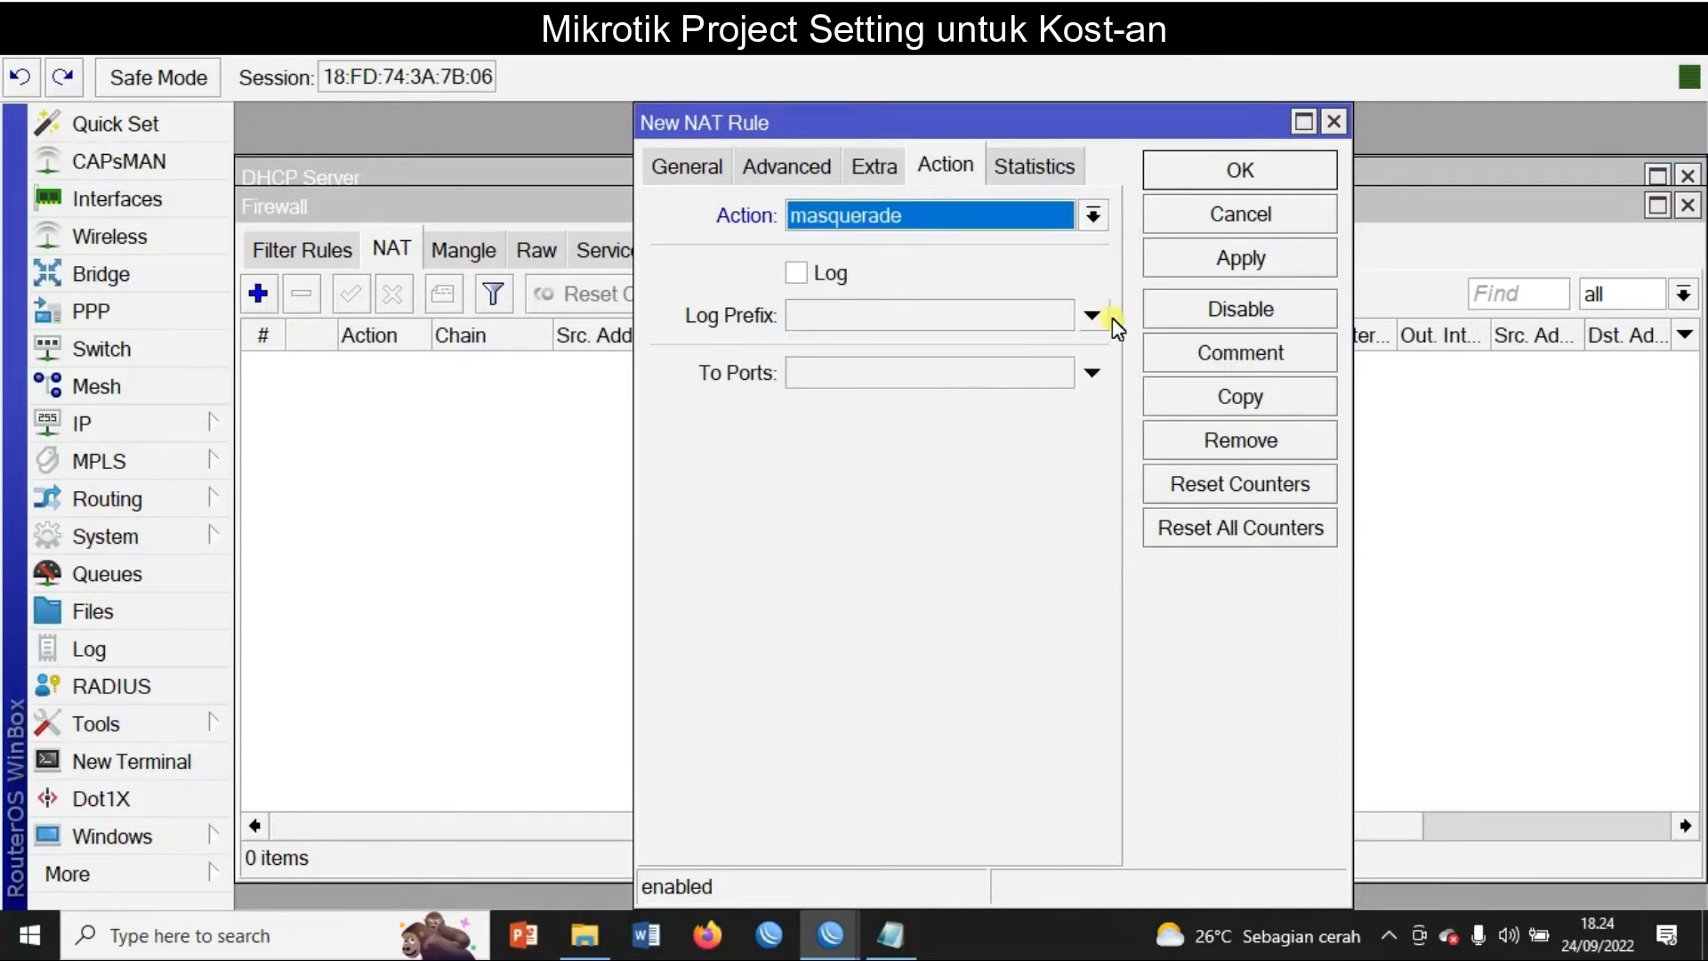
click(1185, 257)
click(1272, 174)
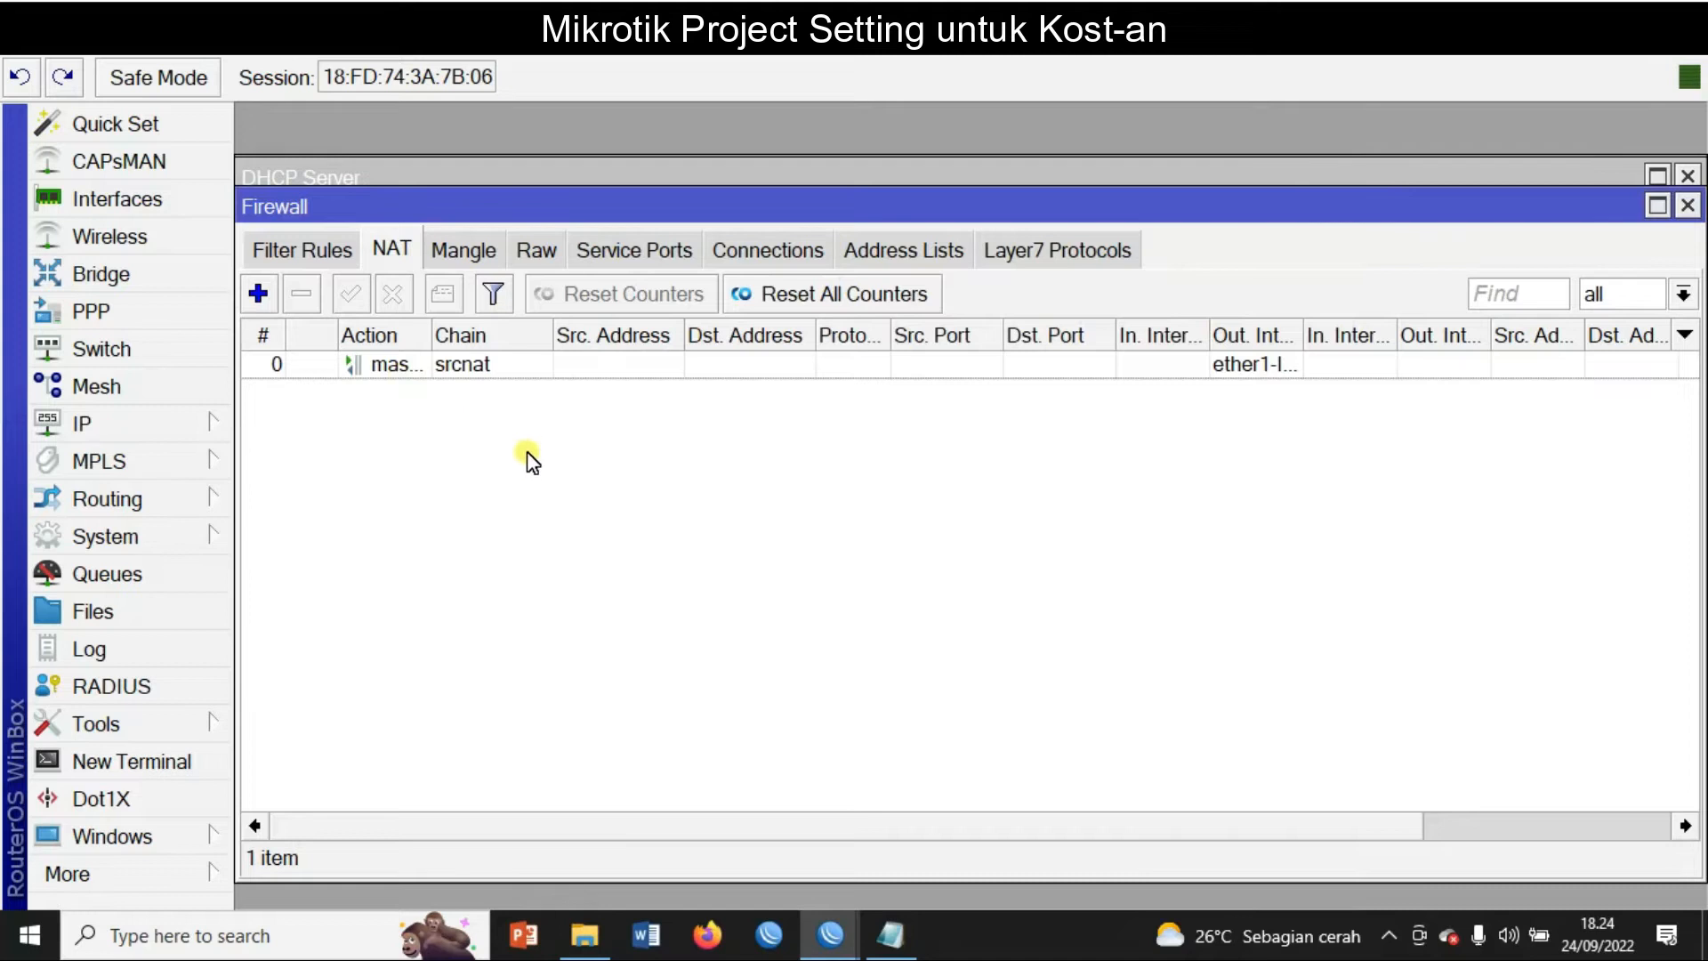
Step: Open the Windows Network Connections with NCPA.CPL and disable the Ethernet adapter
key(super+r)
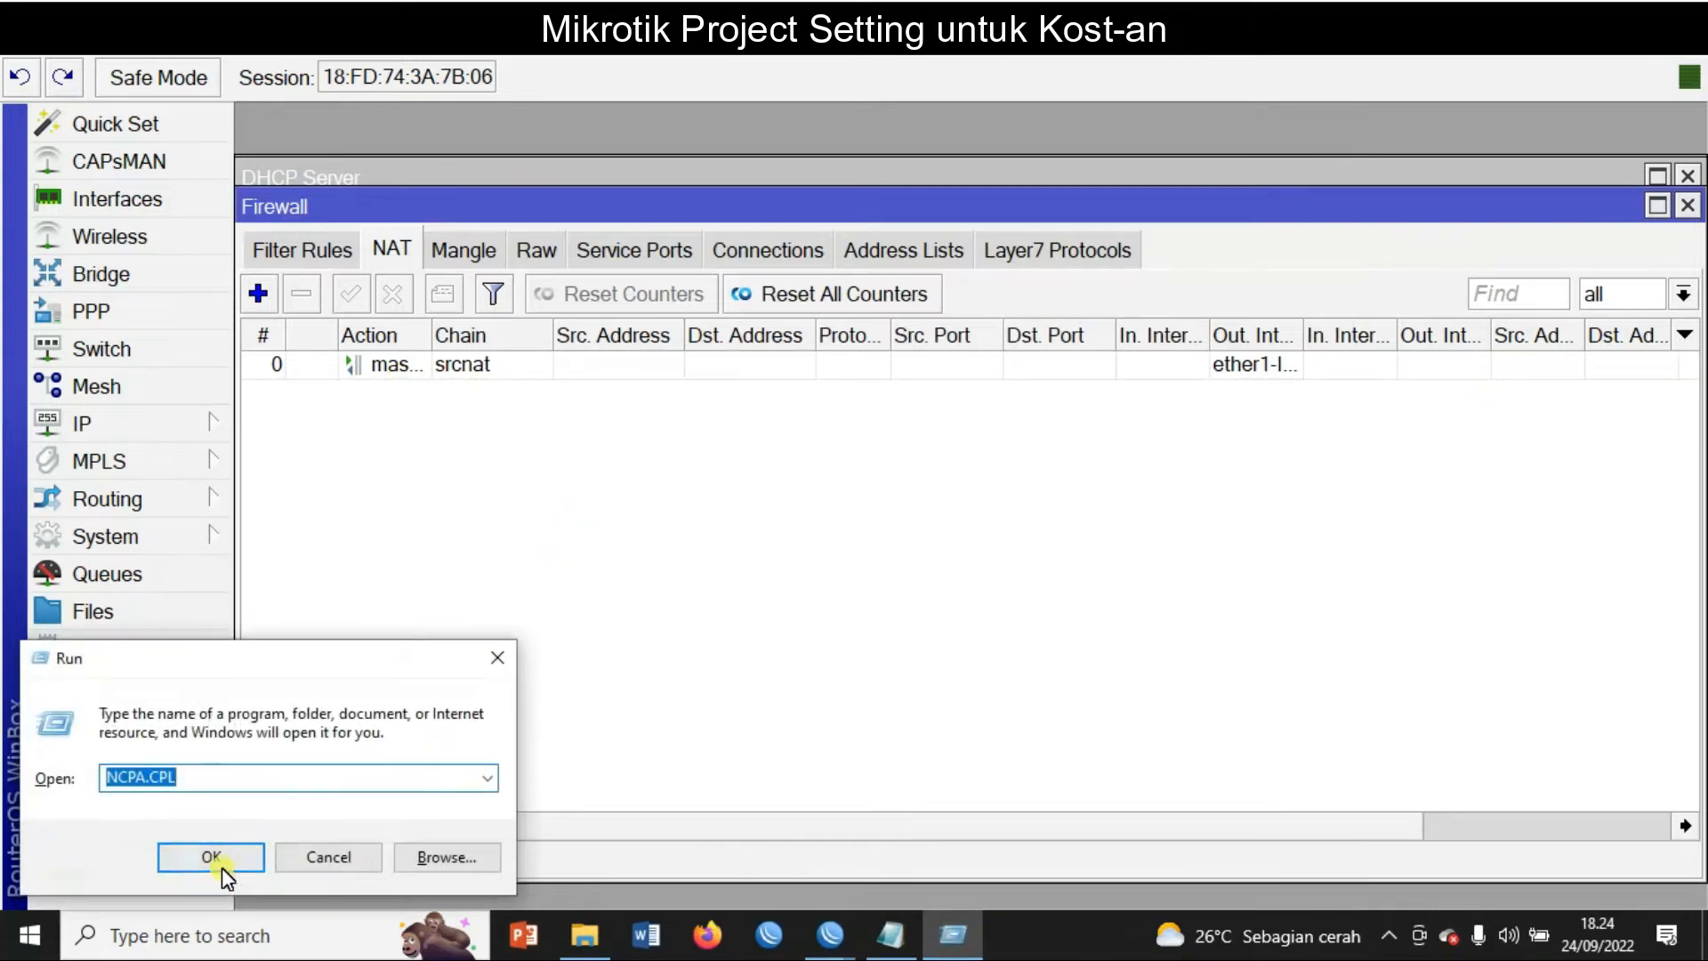
click(221, 863)
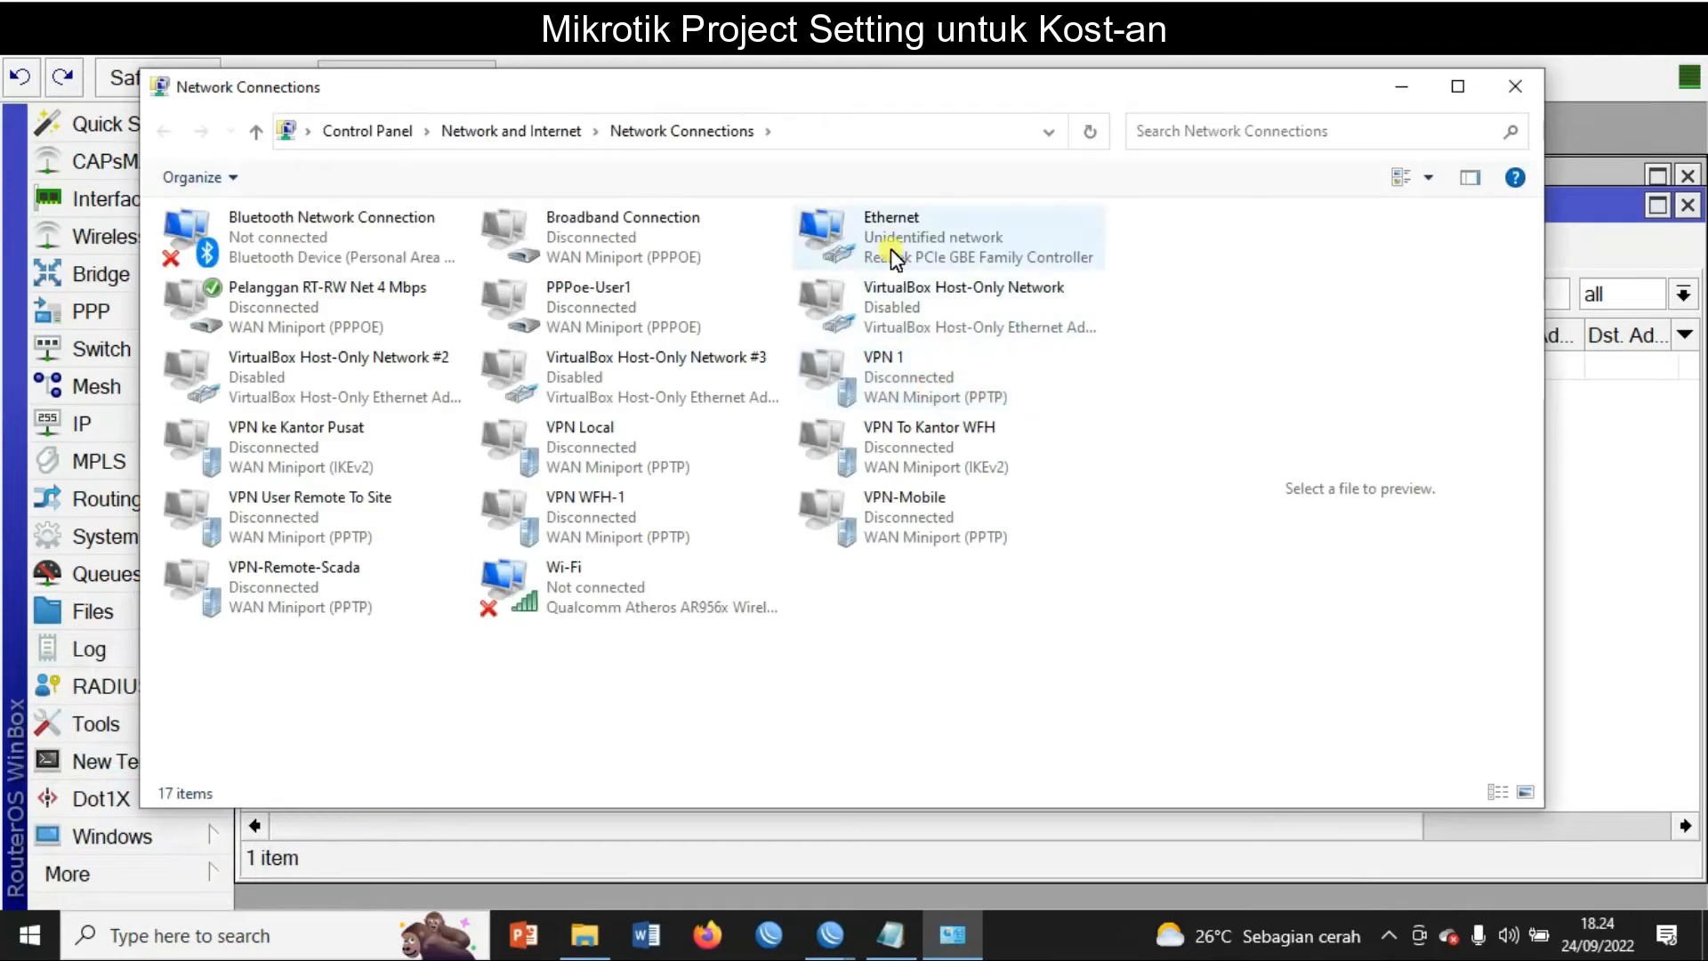
right_click(890, 248)
click(942, 270)
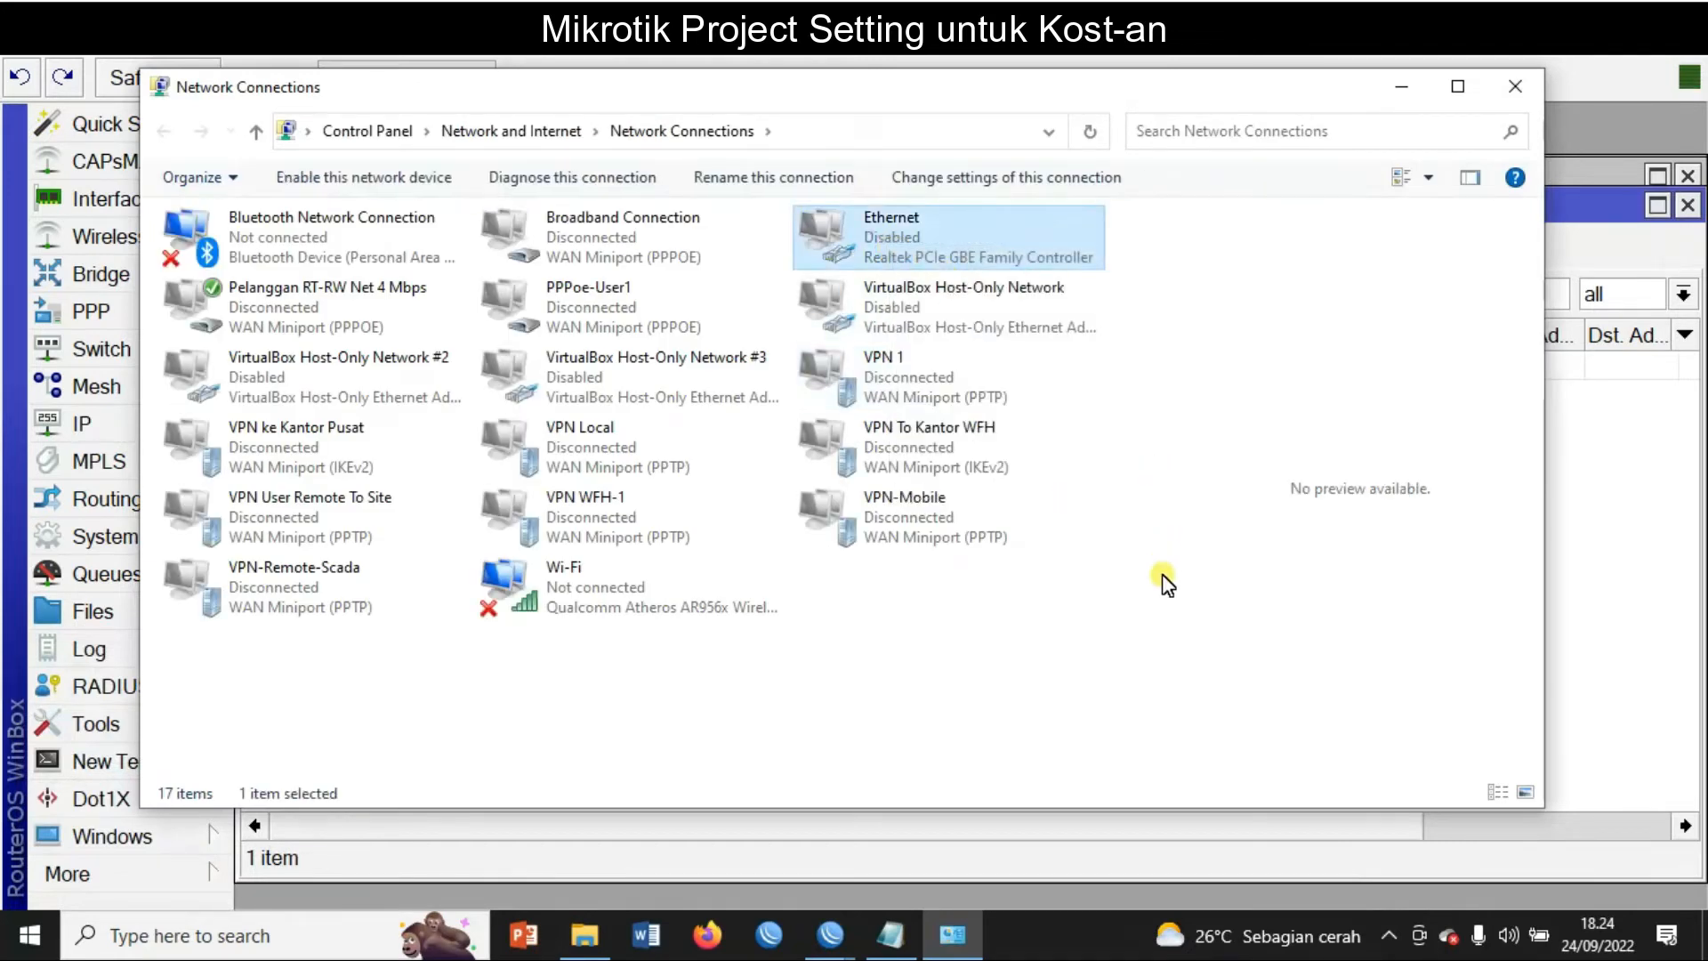
Step: Re-enable the Ethernet adapter and minimize the WinBox window that covers Network Connections
right_click(907, 252)
click(943, 266)
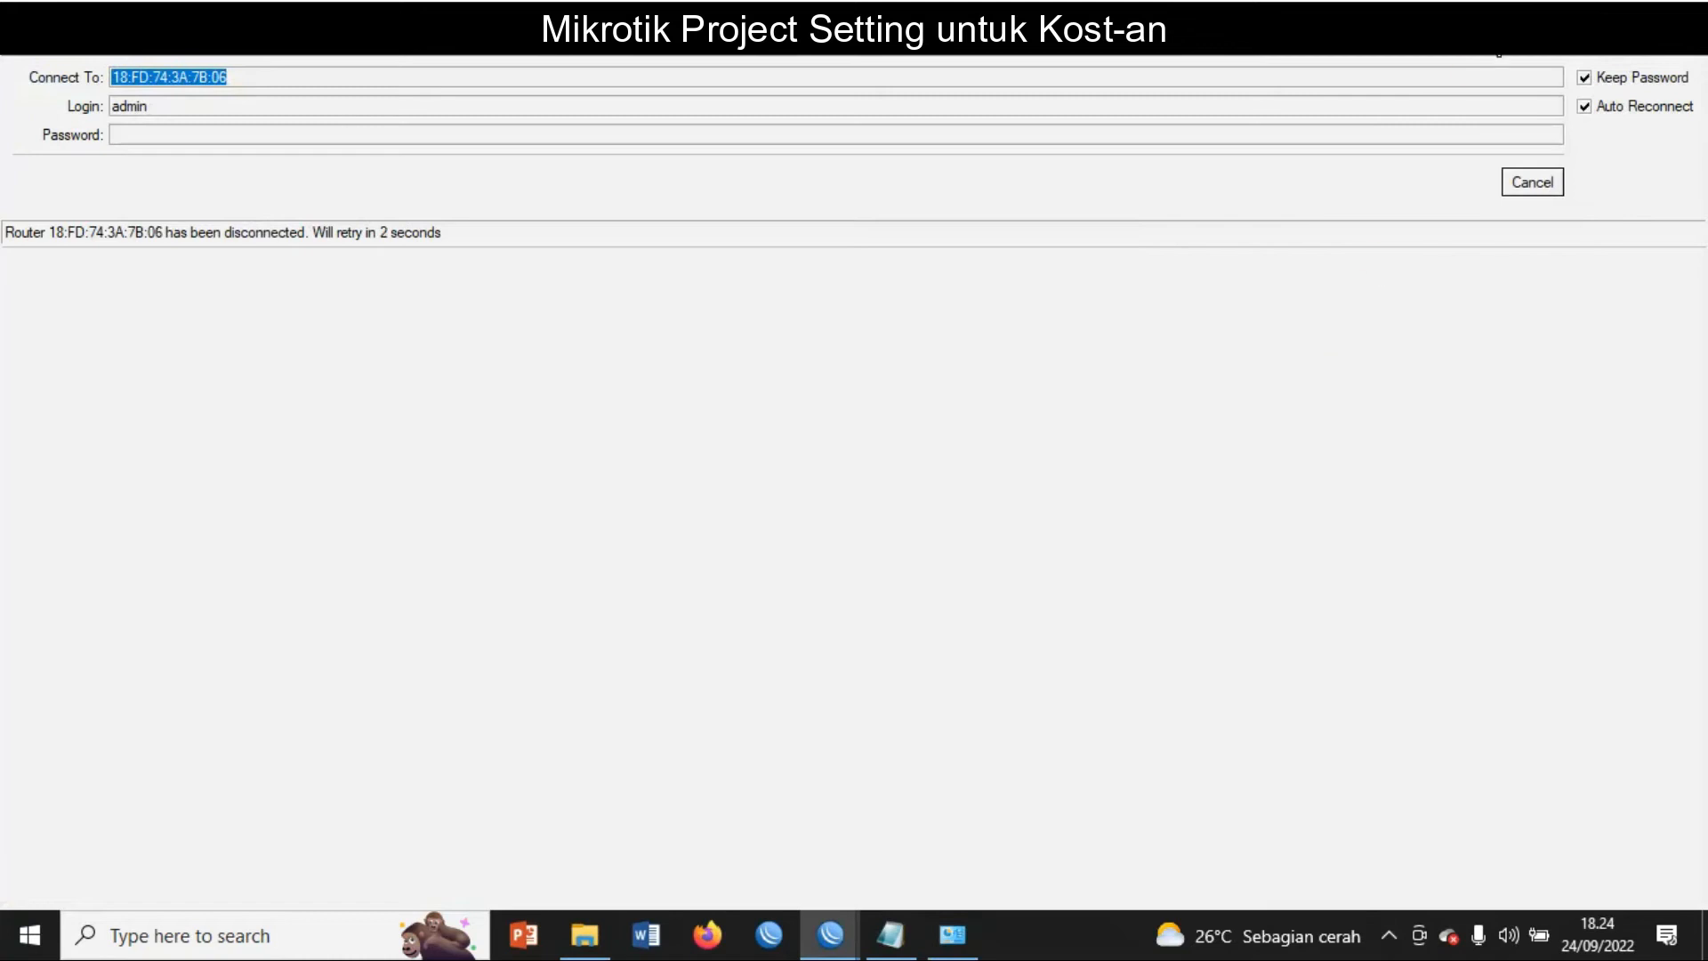
click(1579, 13)
right_click(1307, 380)
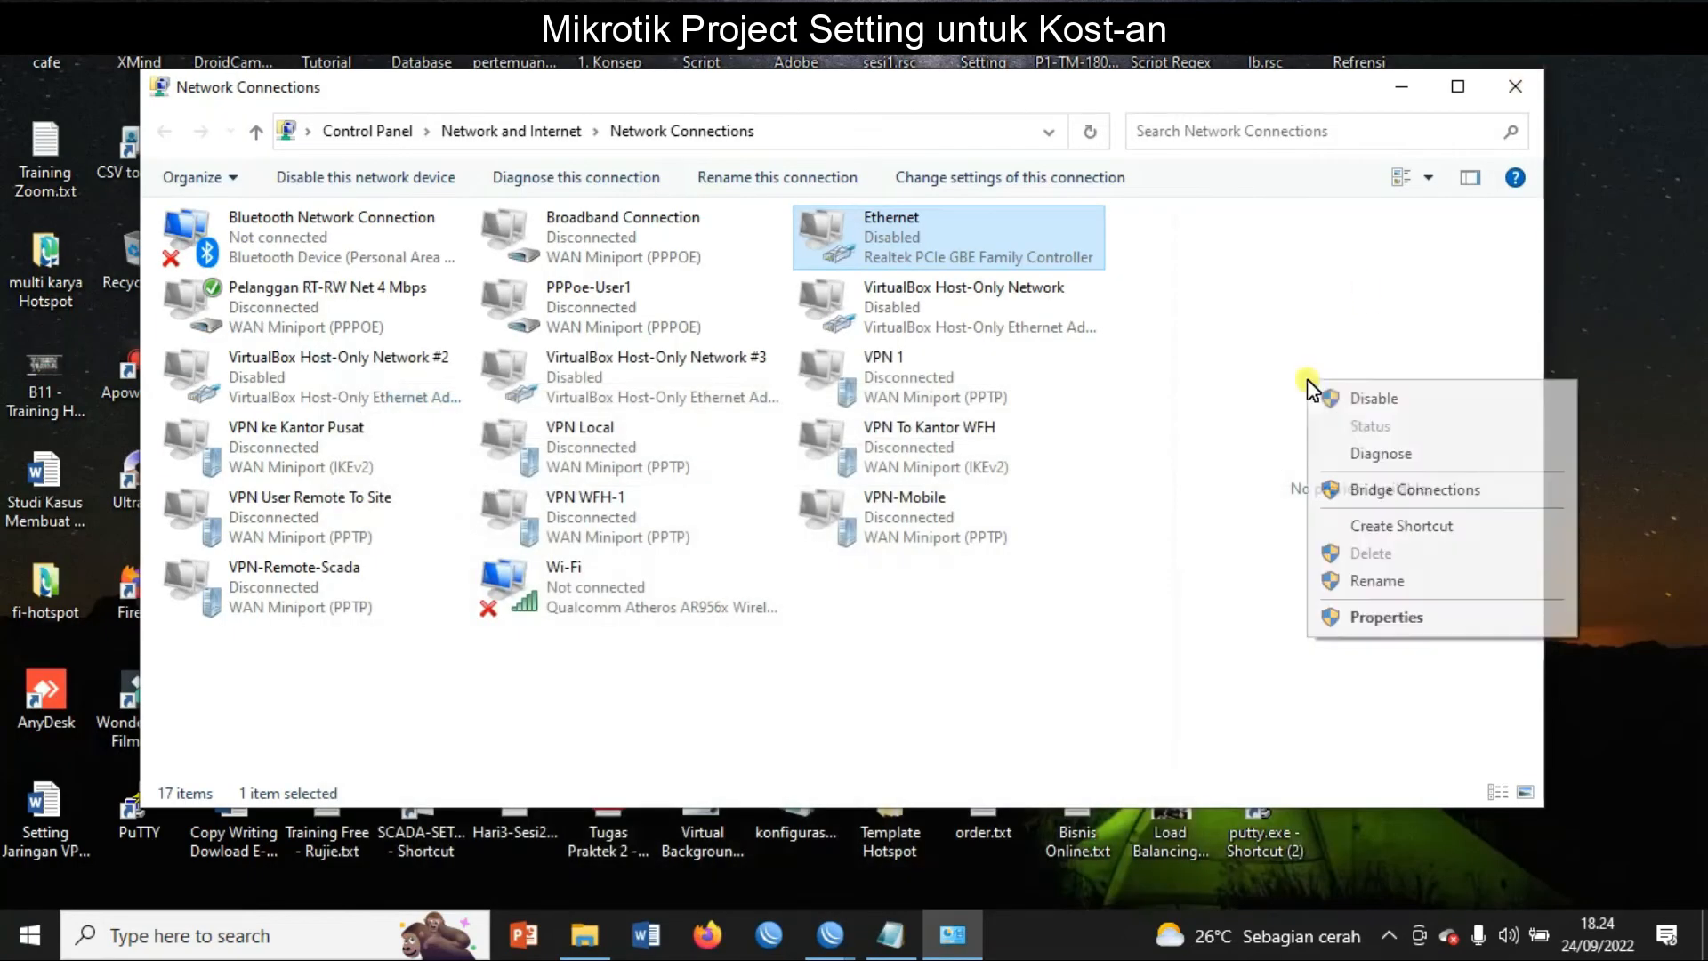
click(1077, 504)
right_click(867, 234)
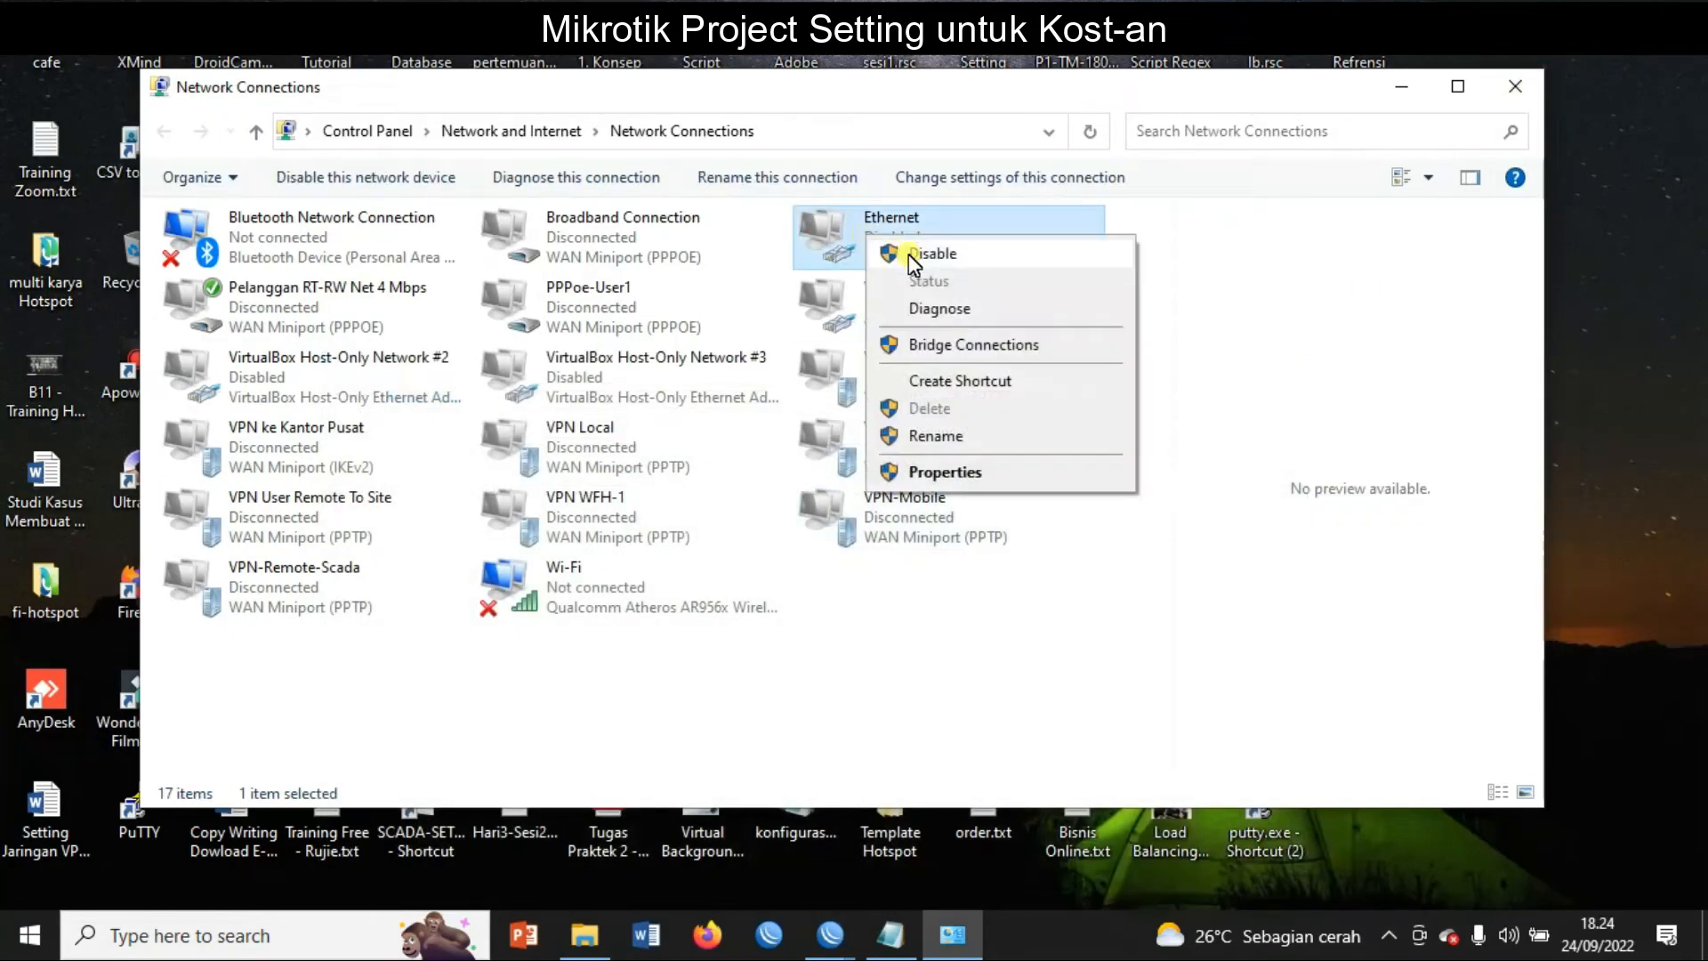
click(914, 254)
Step: Refresh the Network Connections list to check the Ethernet adapter's status
right_click(1115, 557)
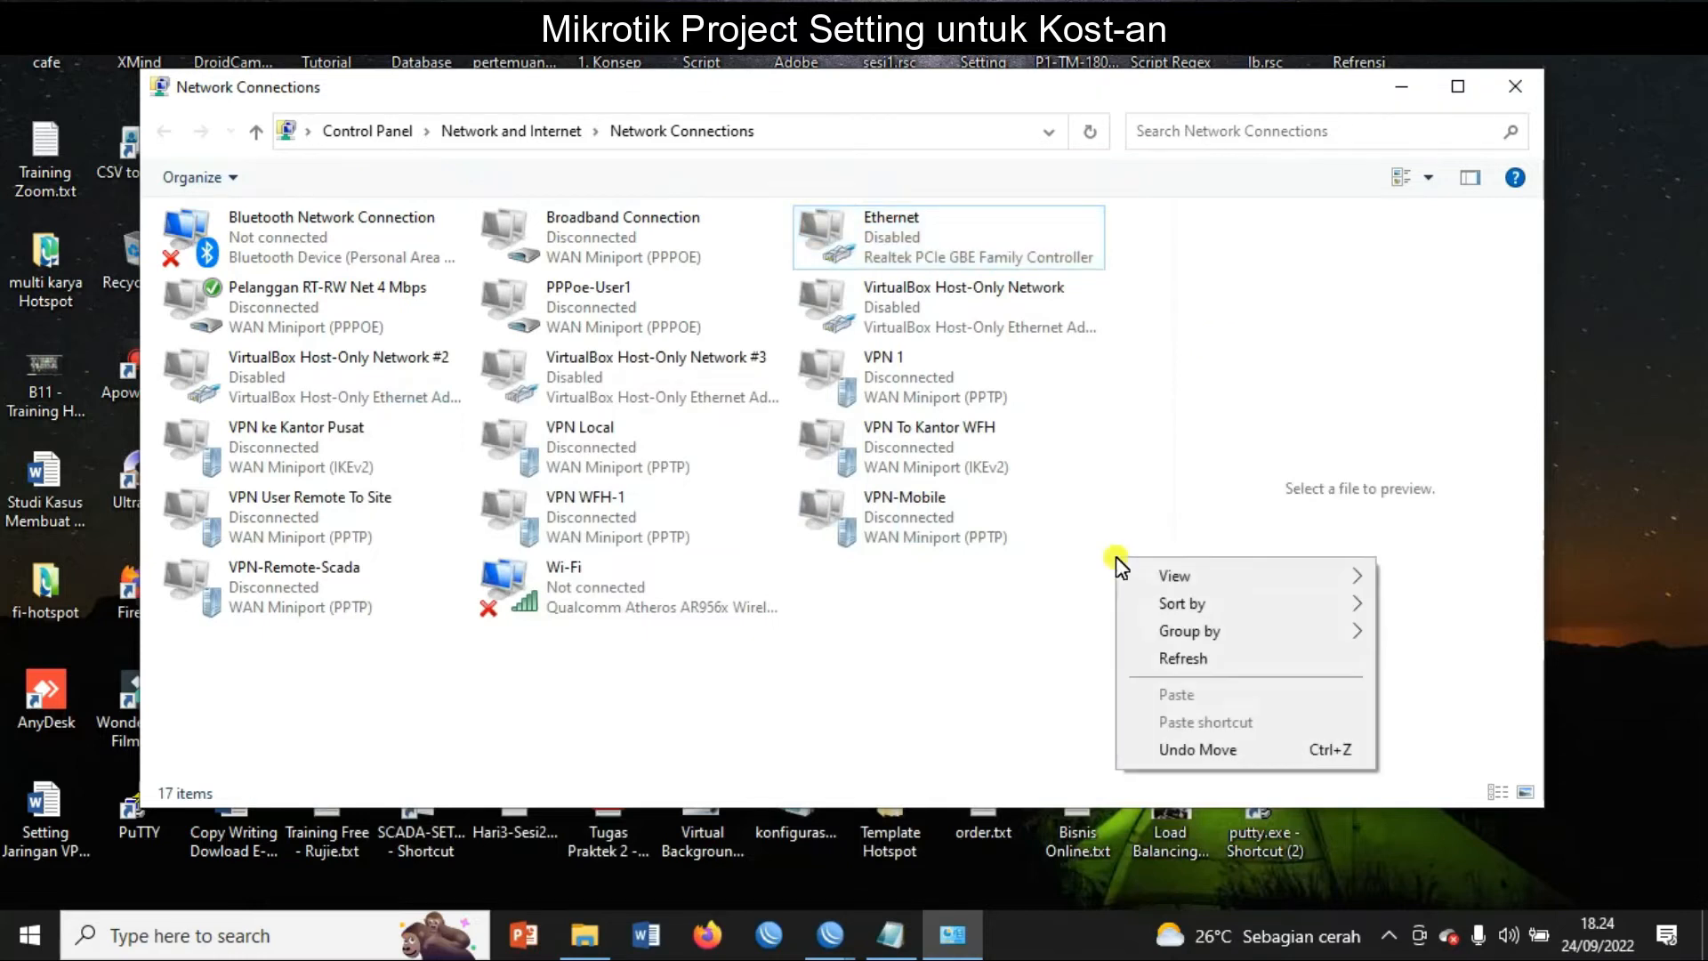
click(1183, 658)
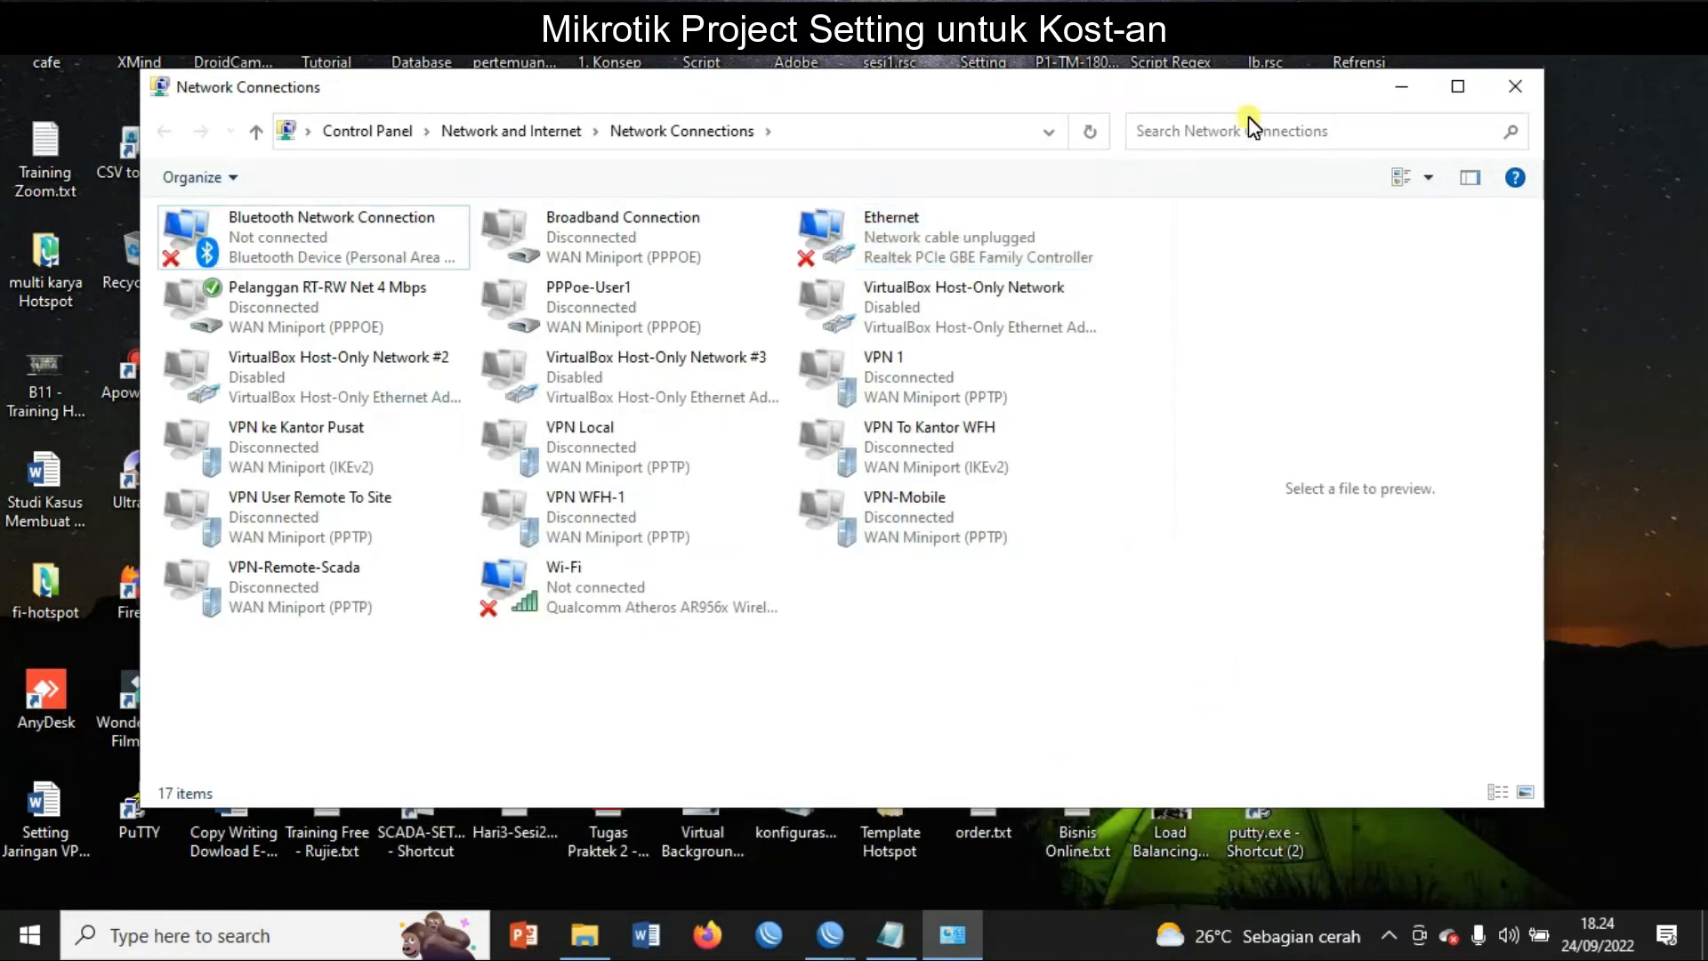
right_click(1215, 534)
click(1283, 634)
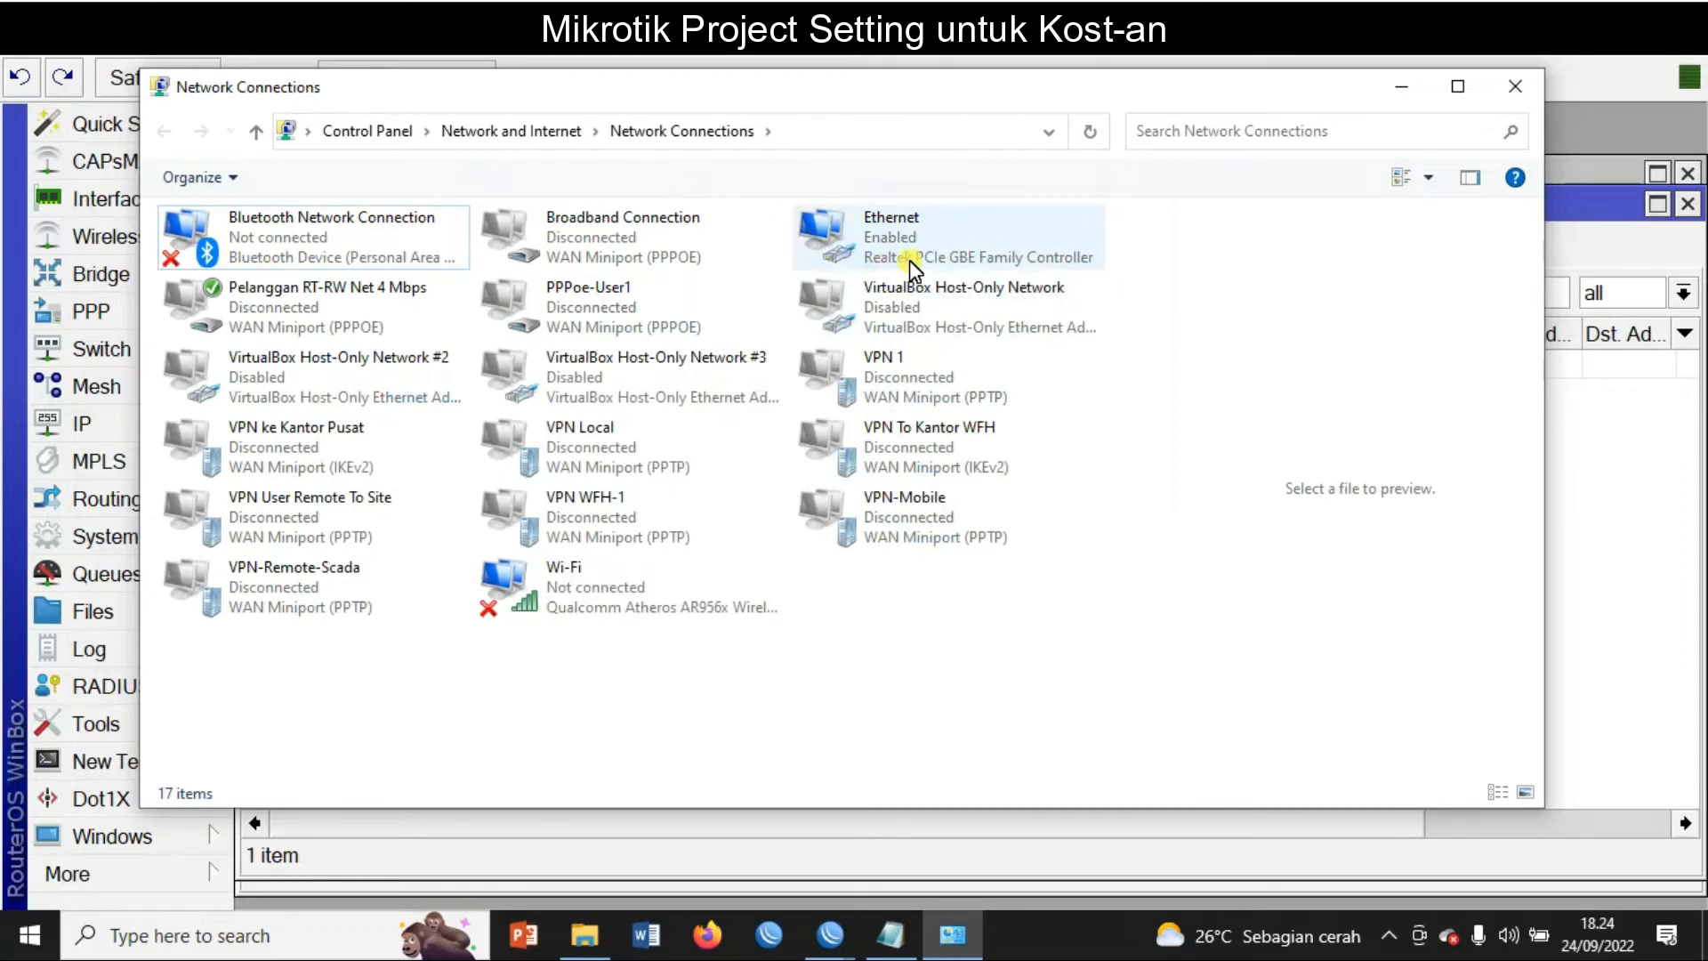
Step: View the Ethernet adapter's connection details to check the IPv4 address assigned by DHCP
right_click(909, 258)
click(973, 297)
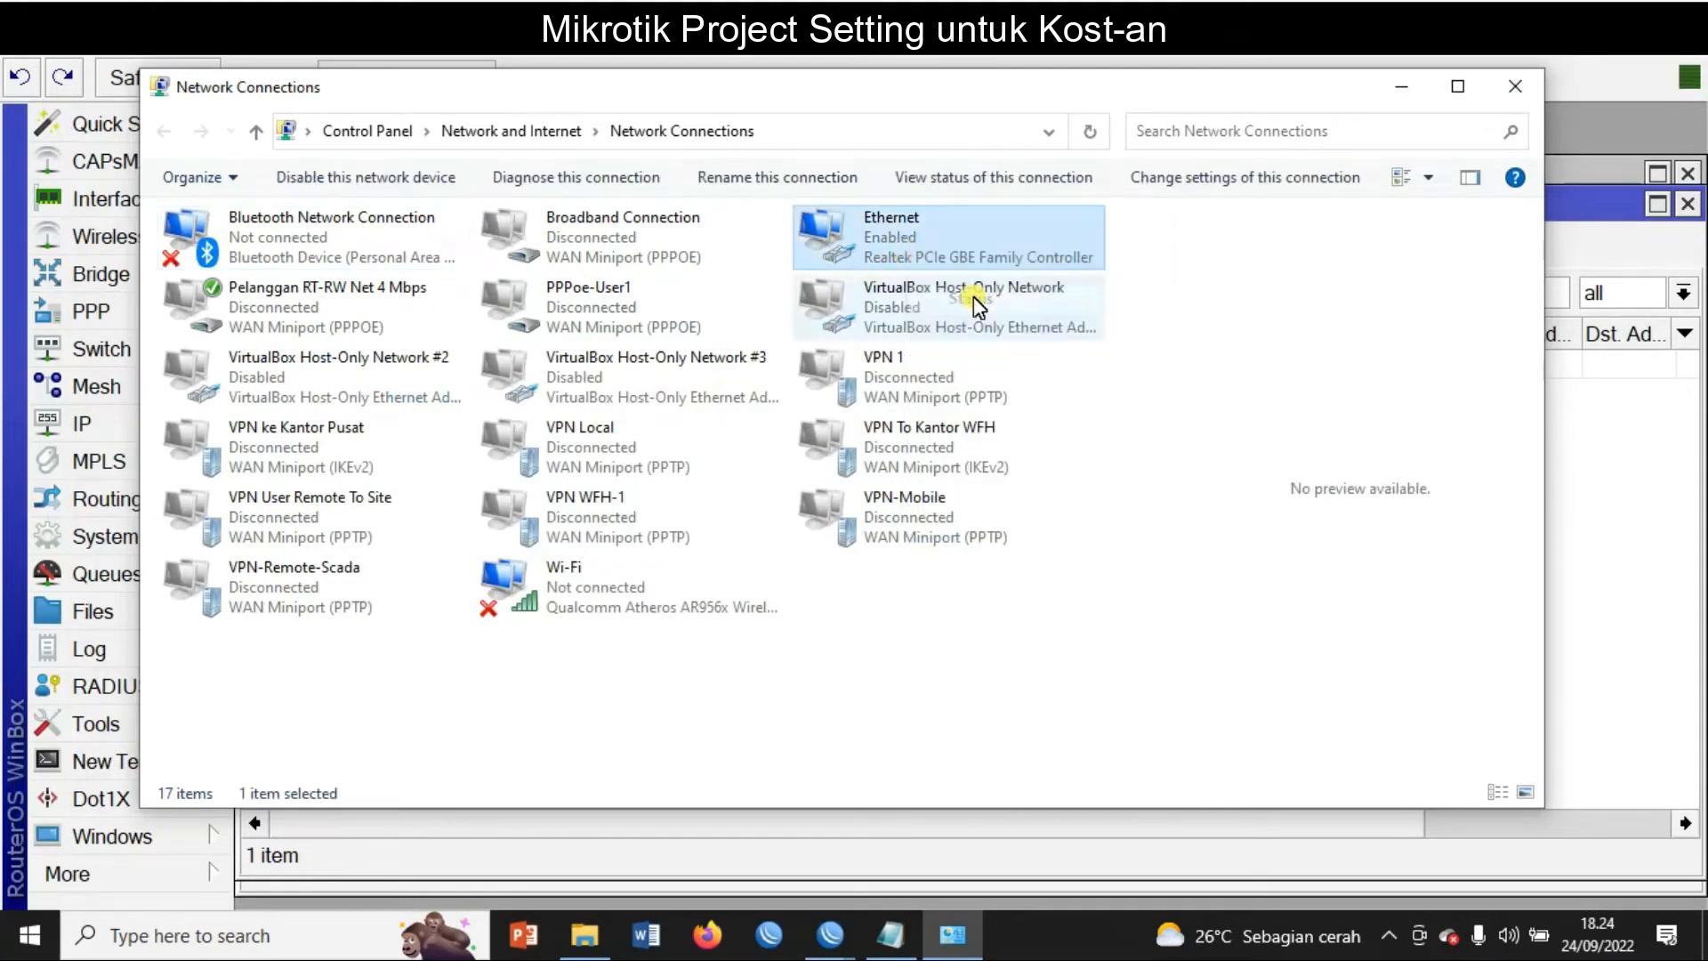
click(733, 451)
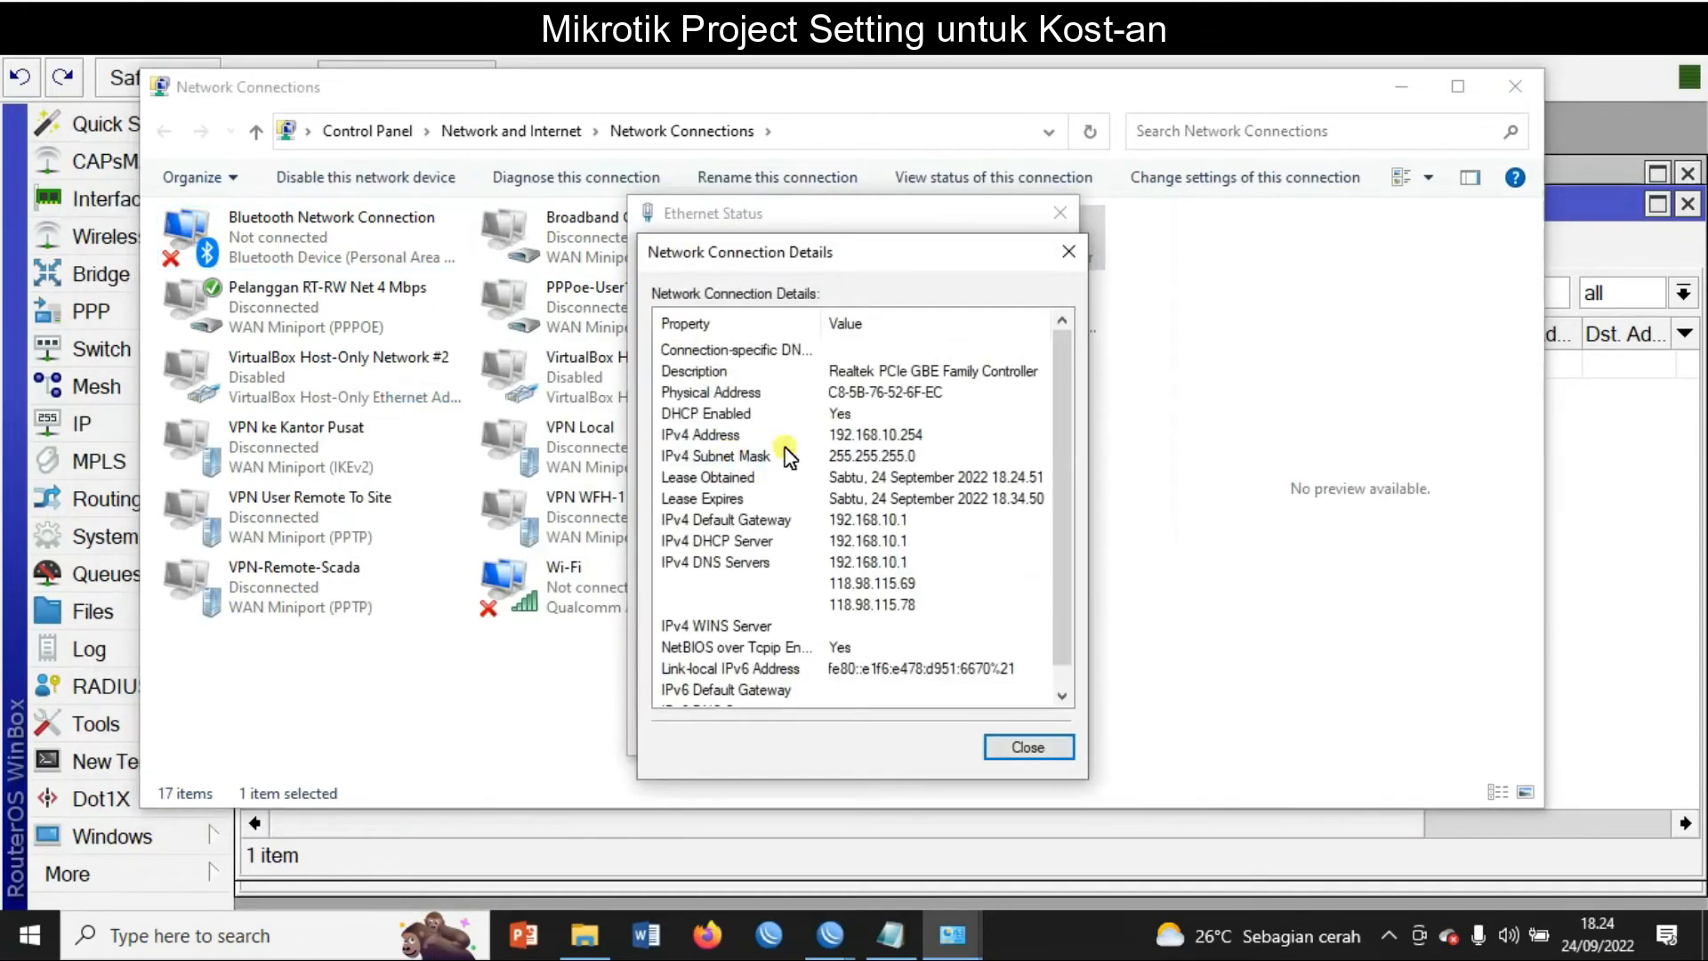
click(916, 436)
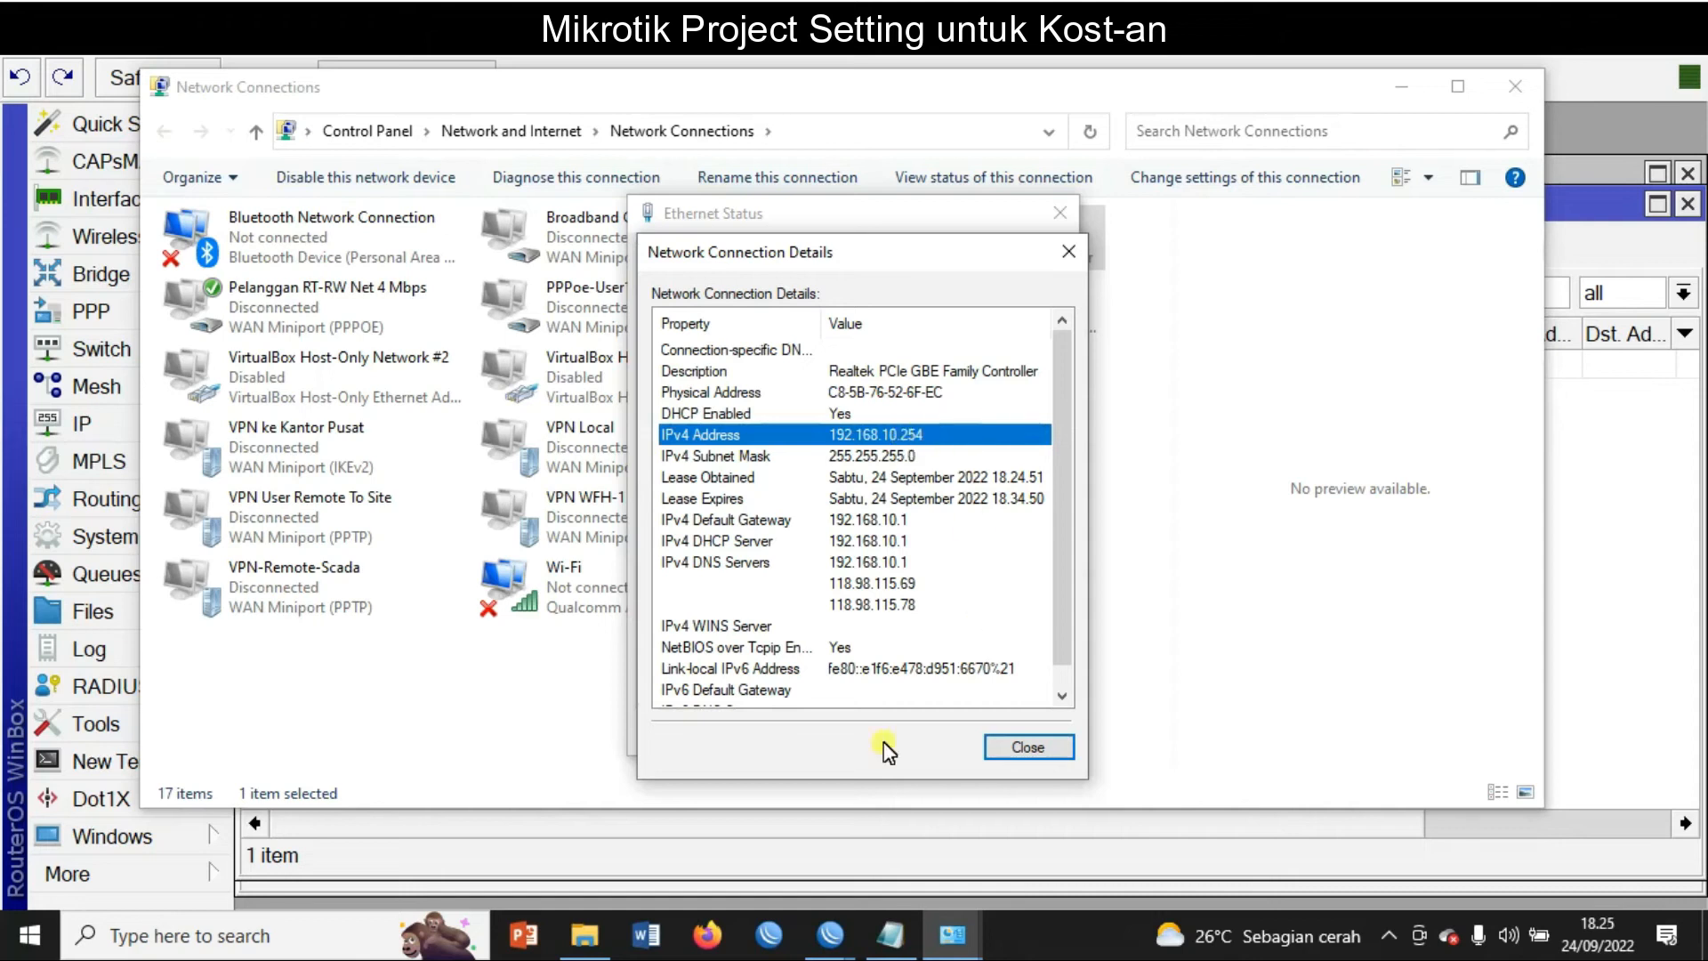
Step: Open the Windows Command Prompt and ping google.com to test internet access from the client
click(354, 939)
text(cm)
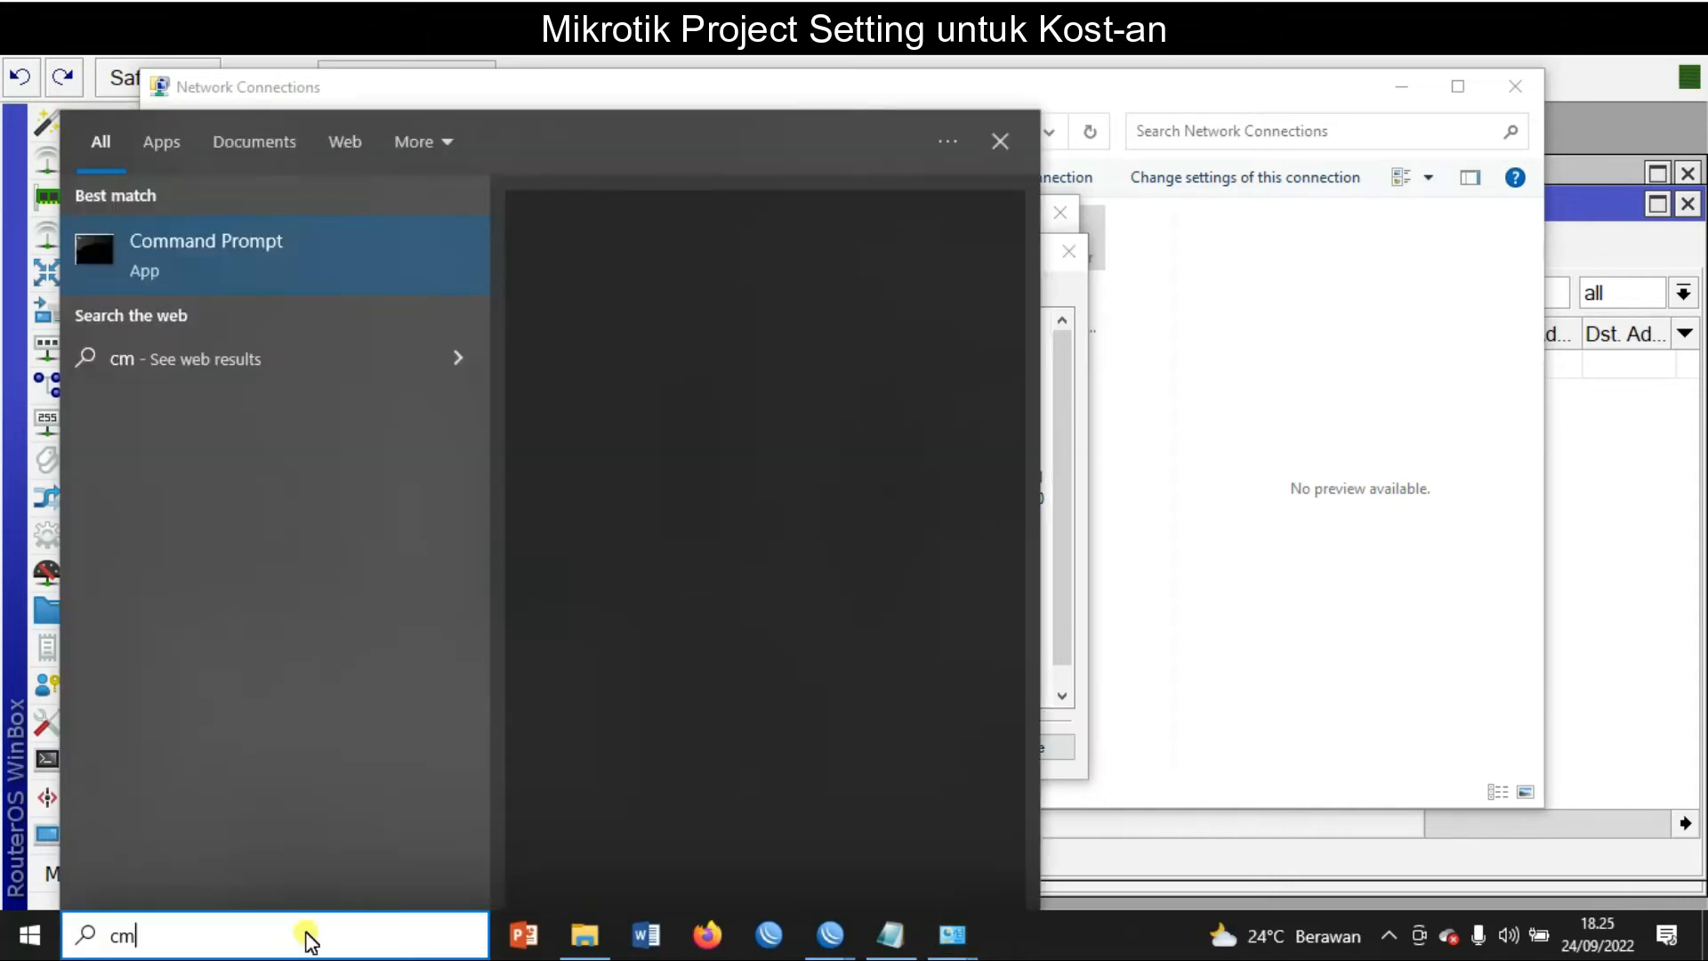
text(d)
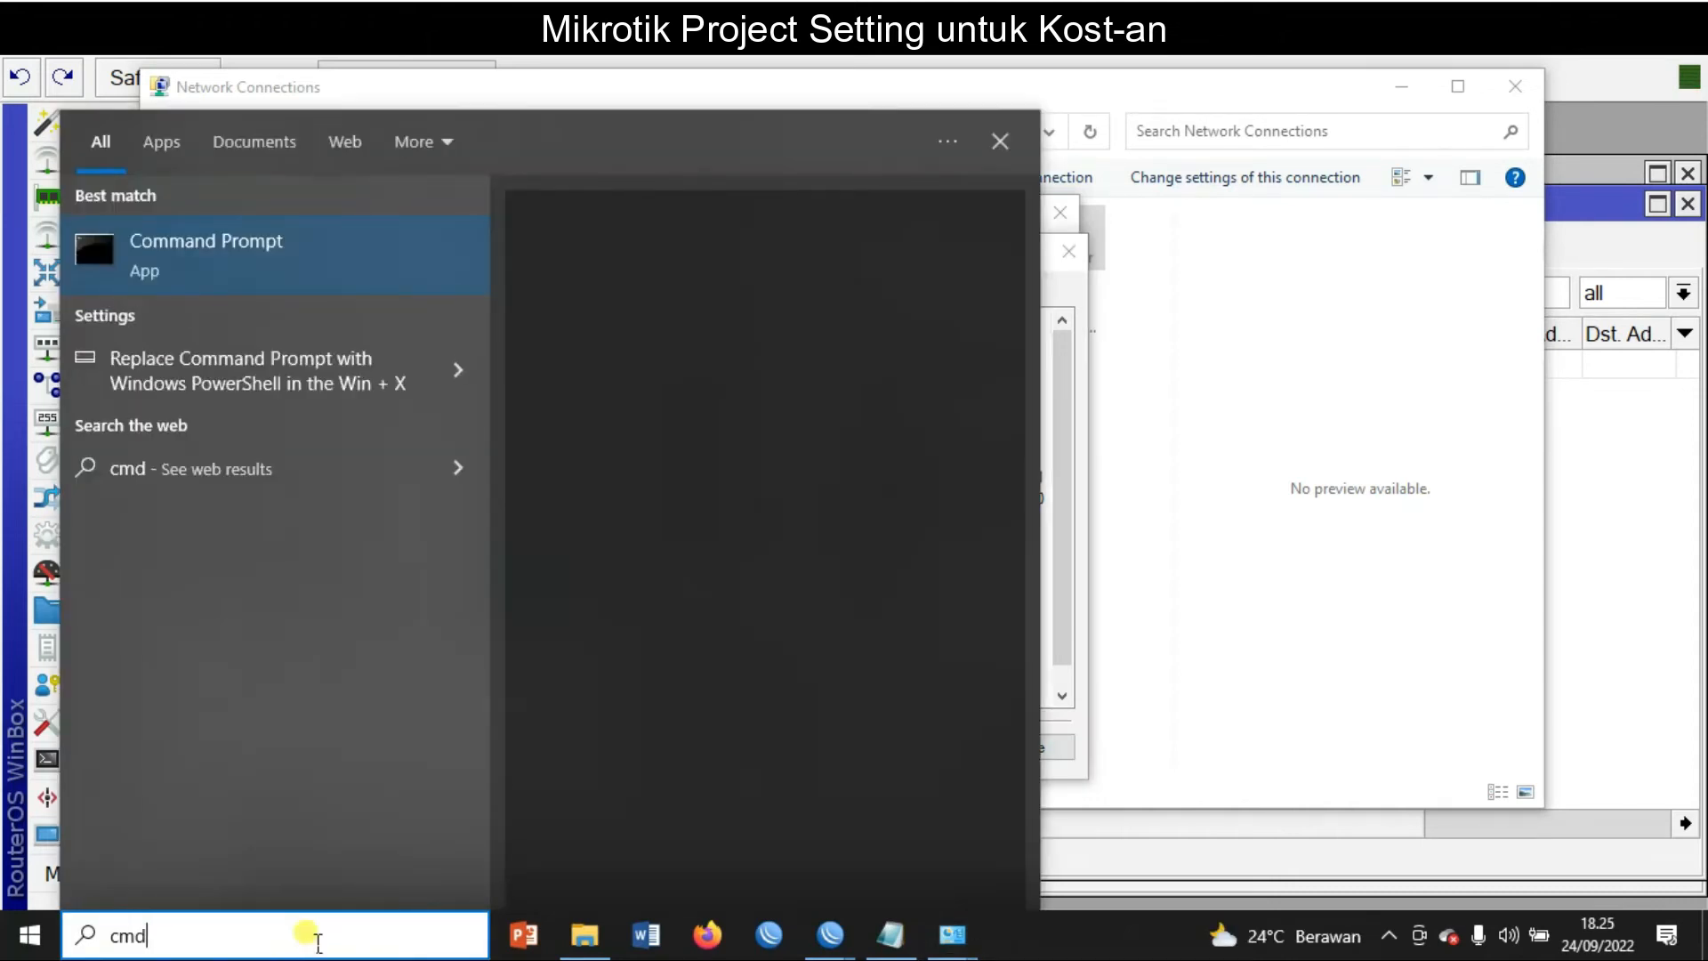
key(Return)
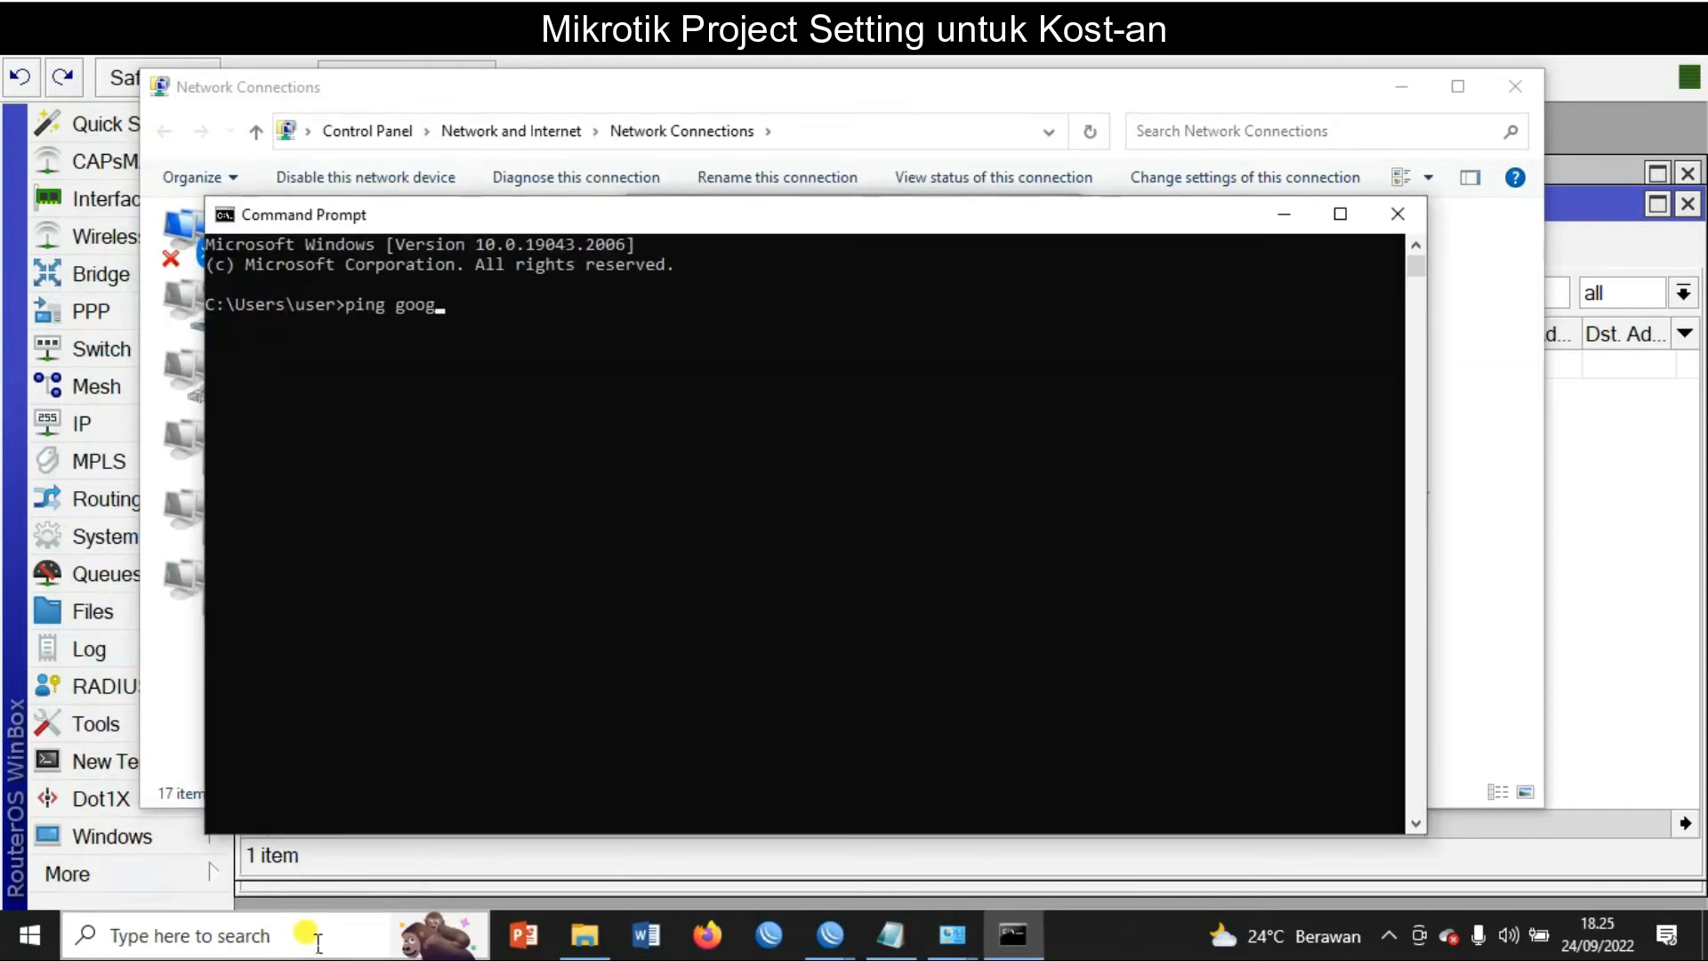
text(ping google.com)
key(Return)
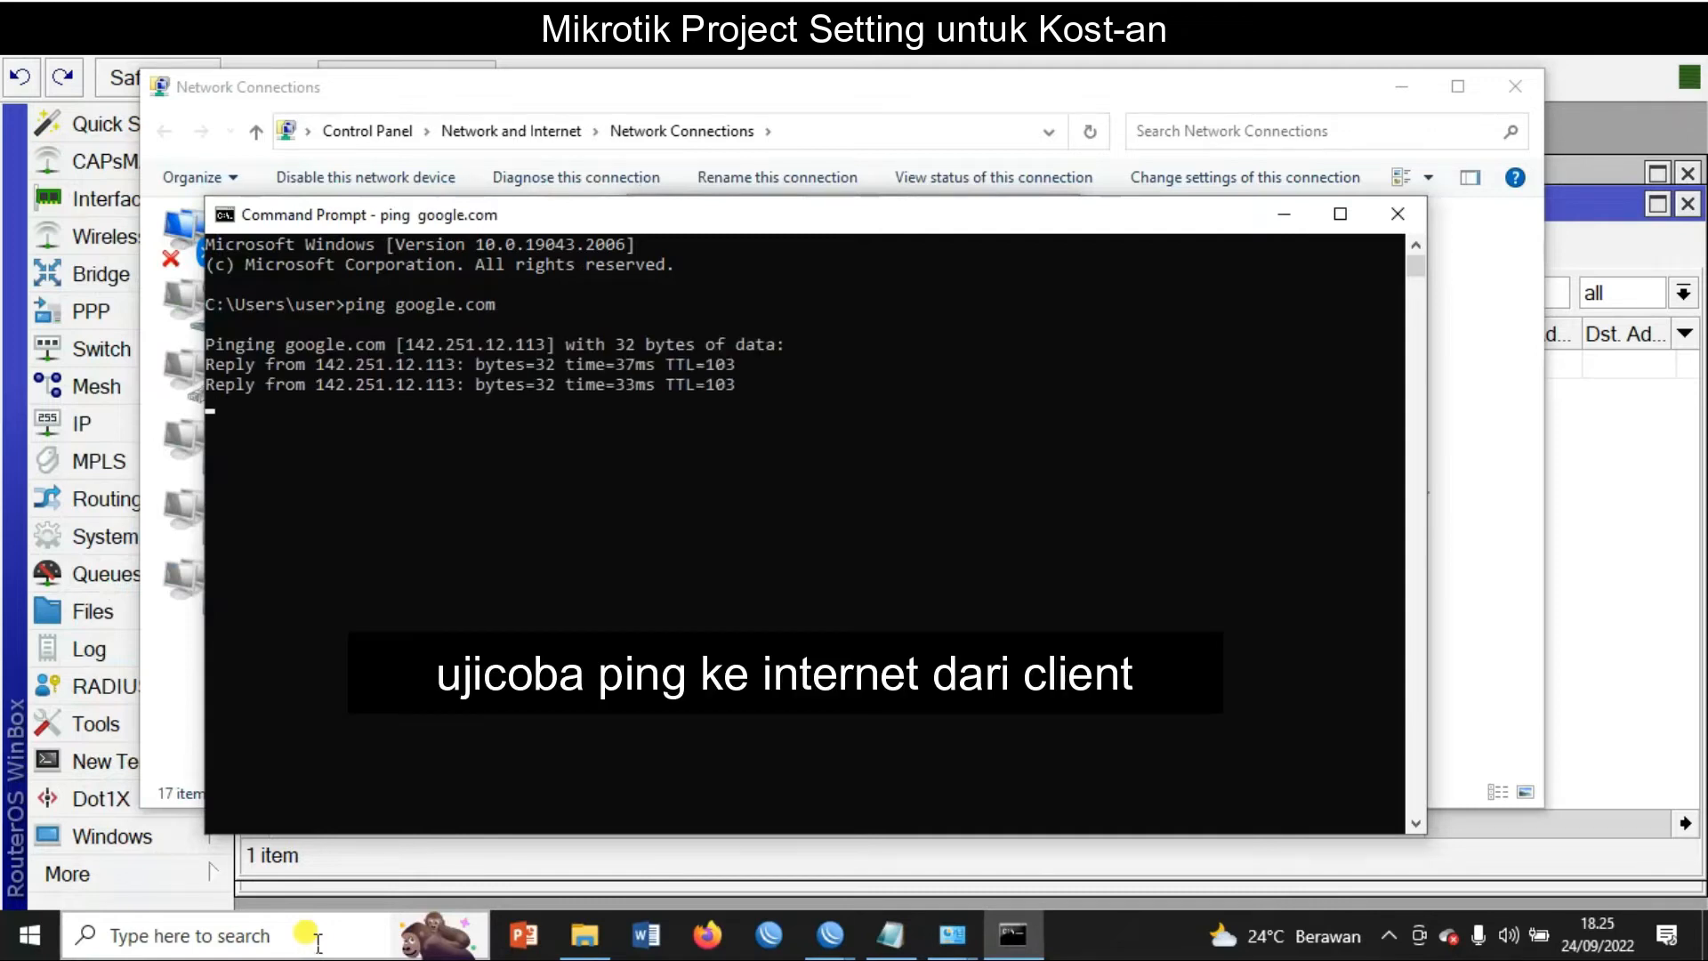
Step: Close the Command Prompt, Network Connections and Ethernet status windows, and close all open windows inside WinBox
click(1402, 207)
click(1517, 90)
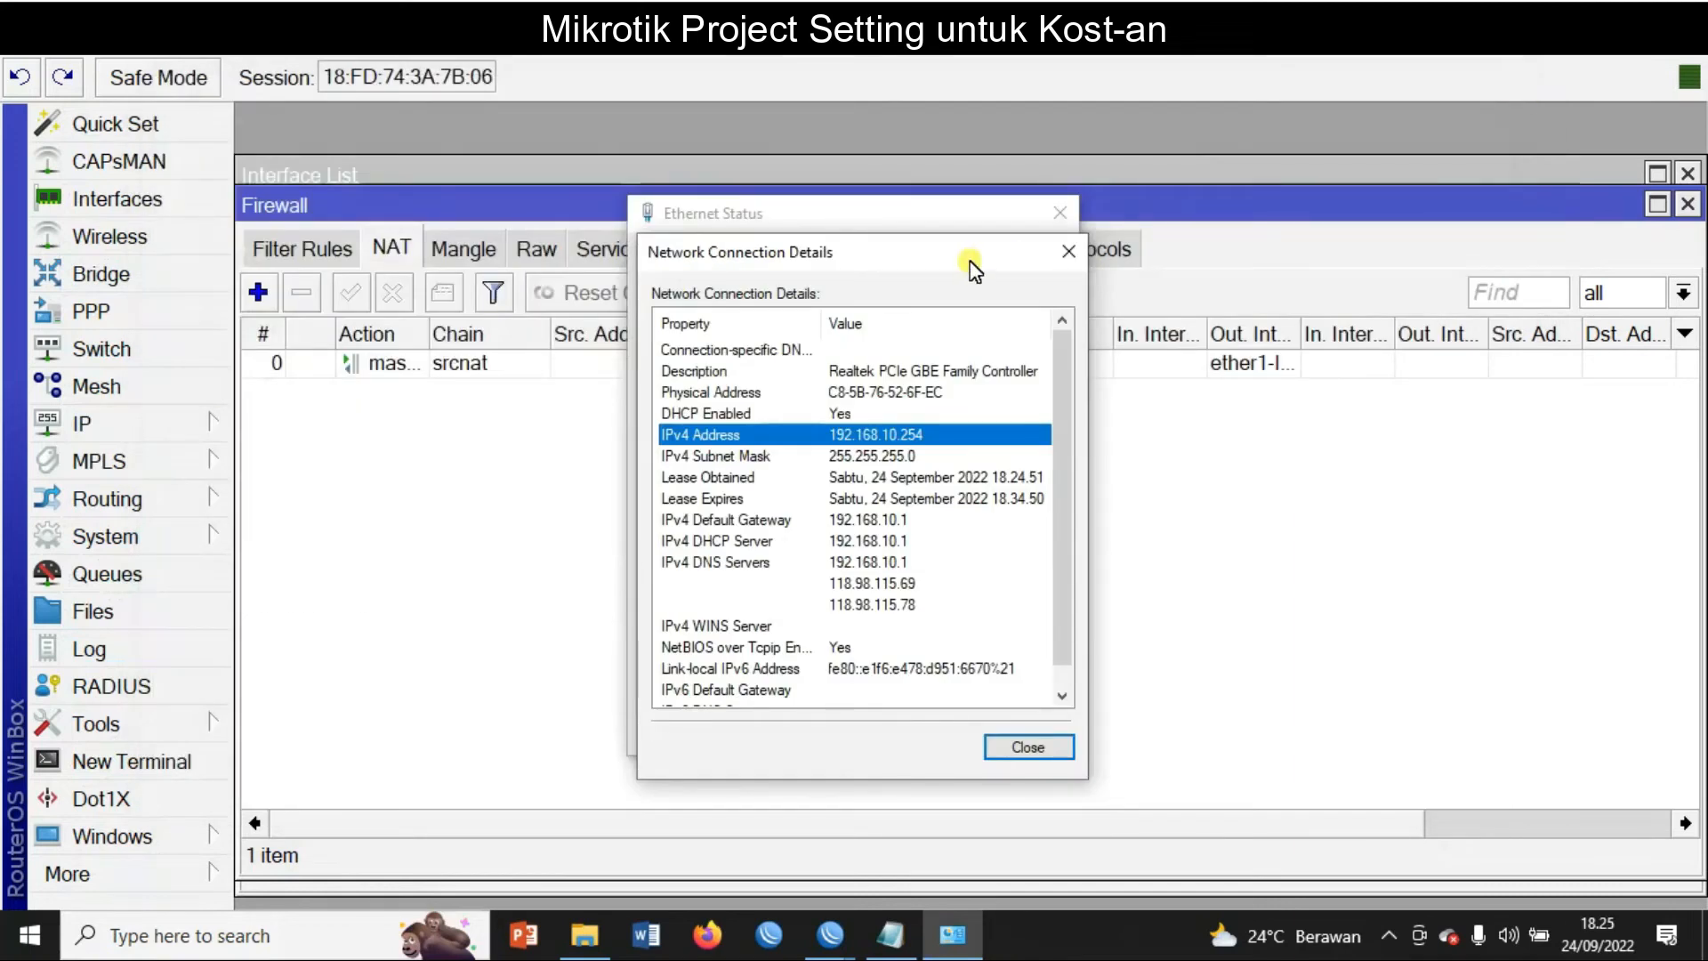
click(1069, 252)
click(1060, 213)
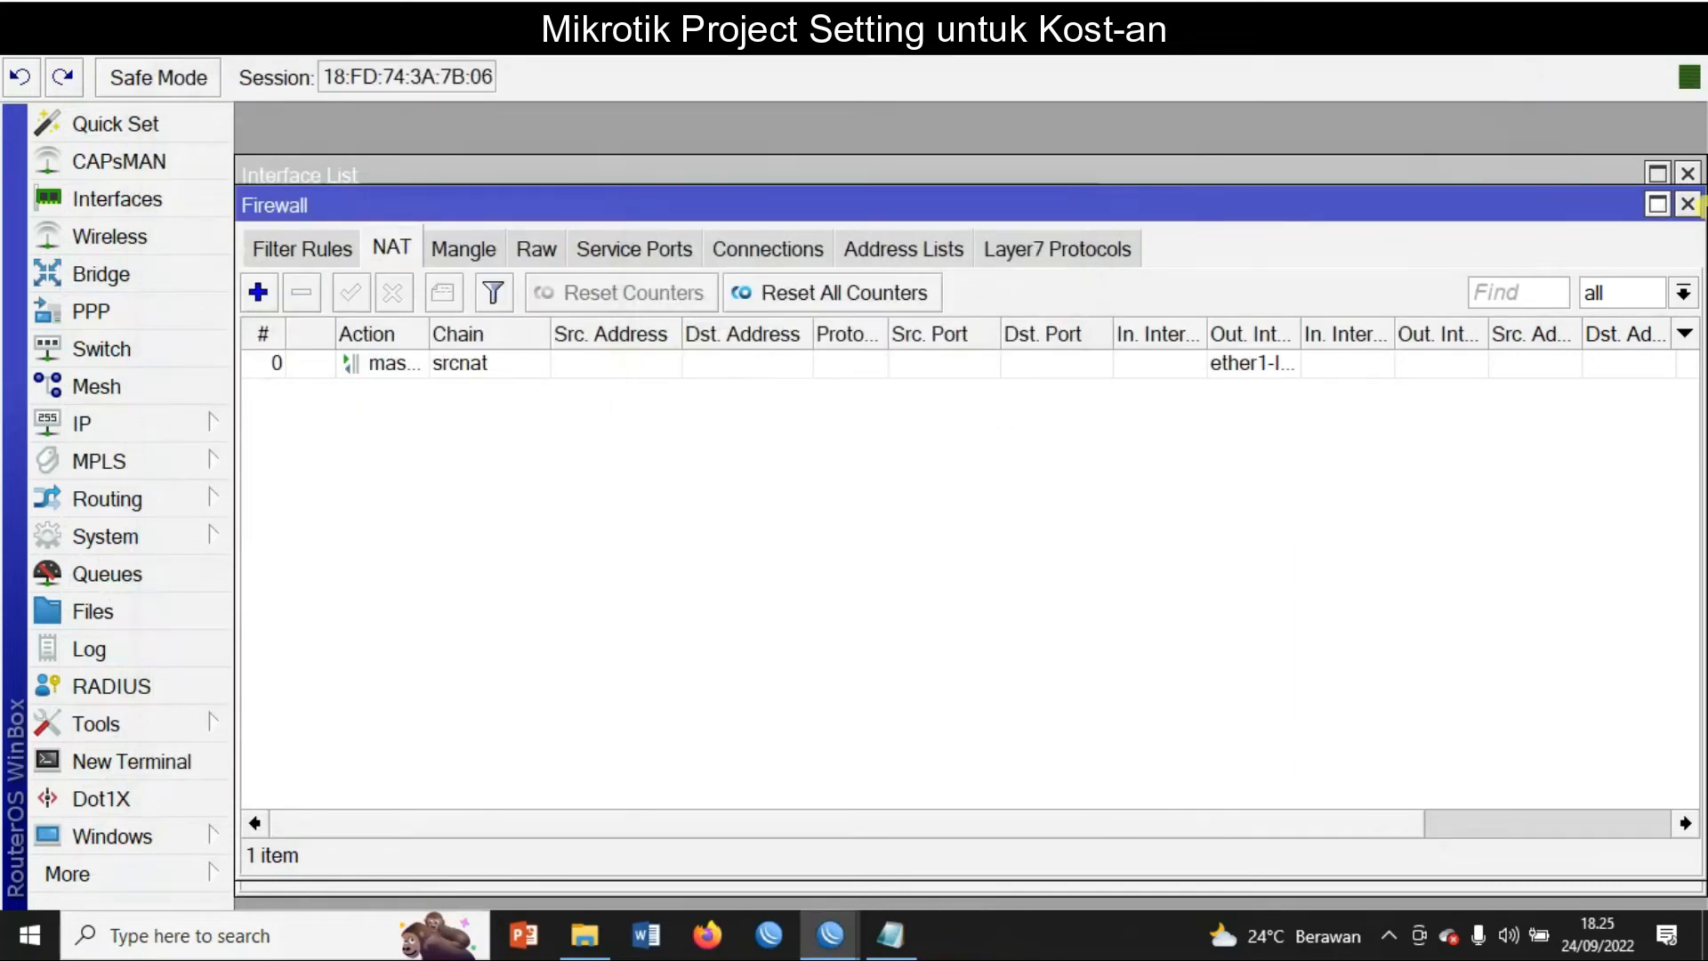
click(16, 57)
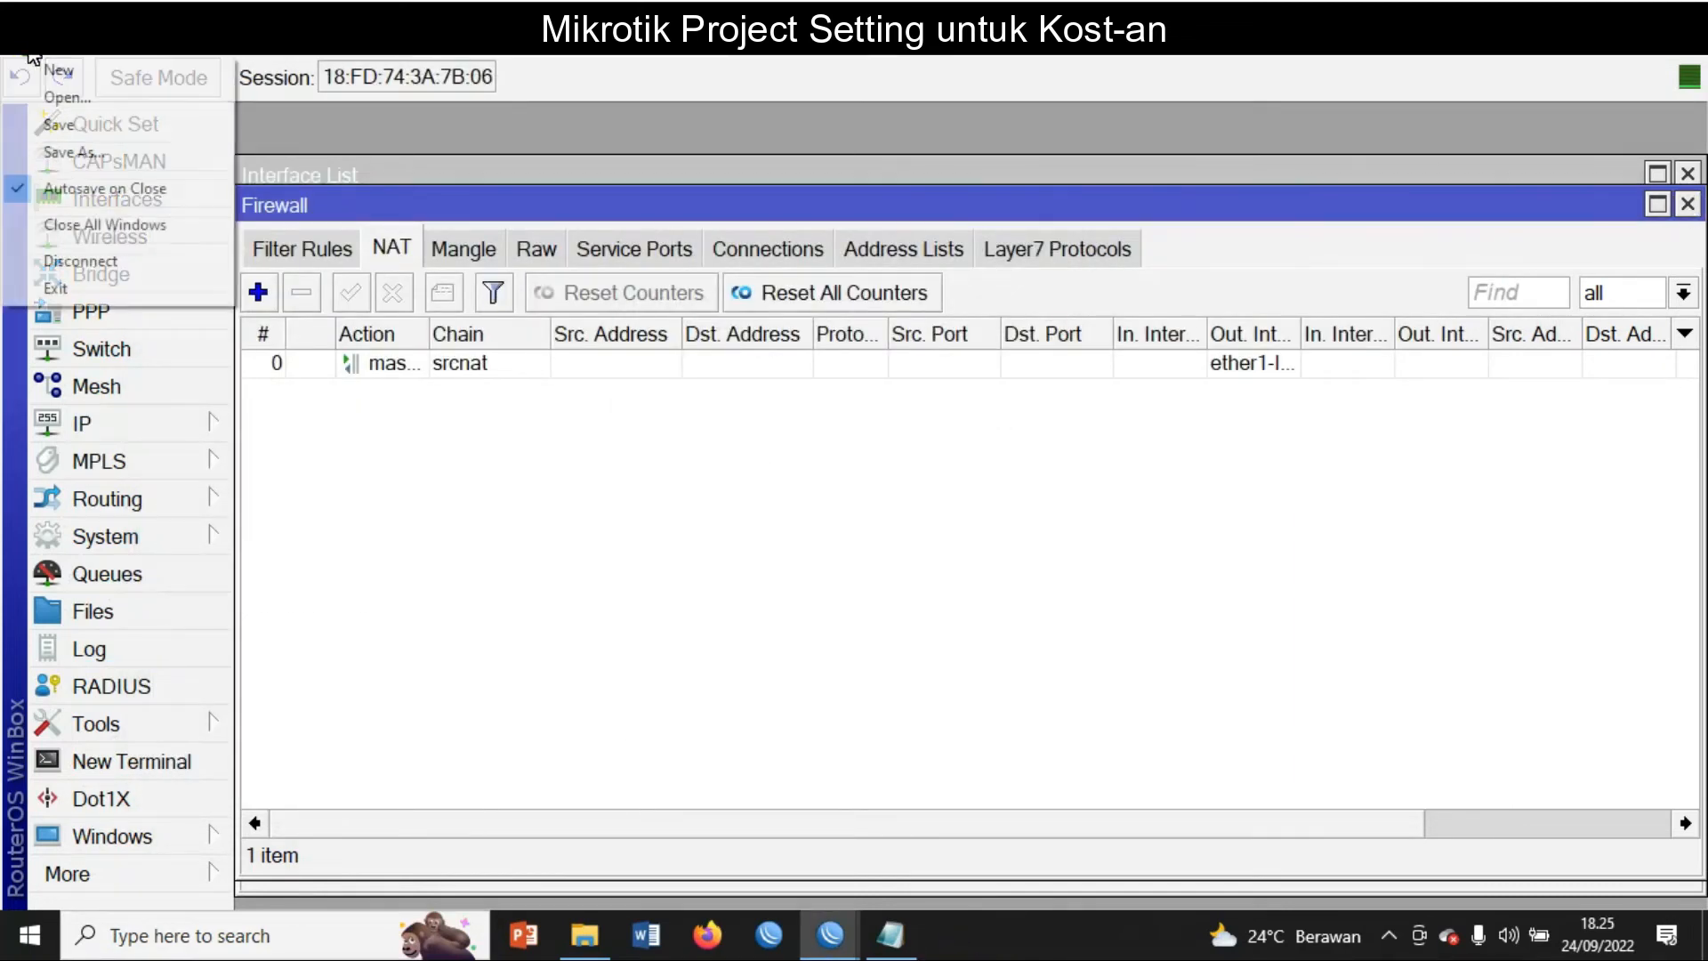
click(111, 223)
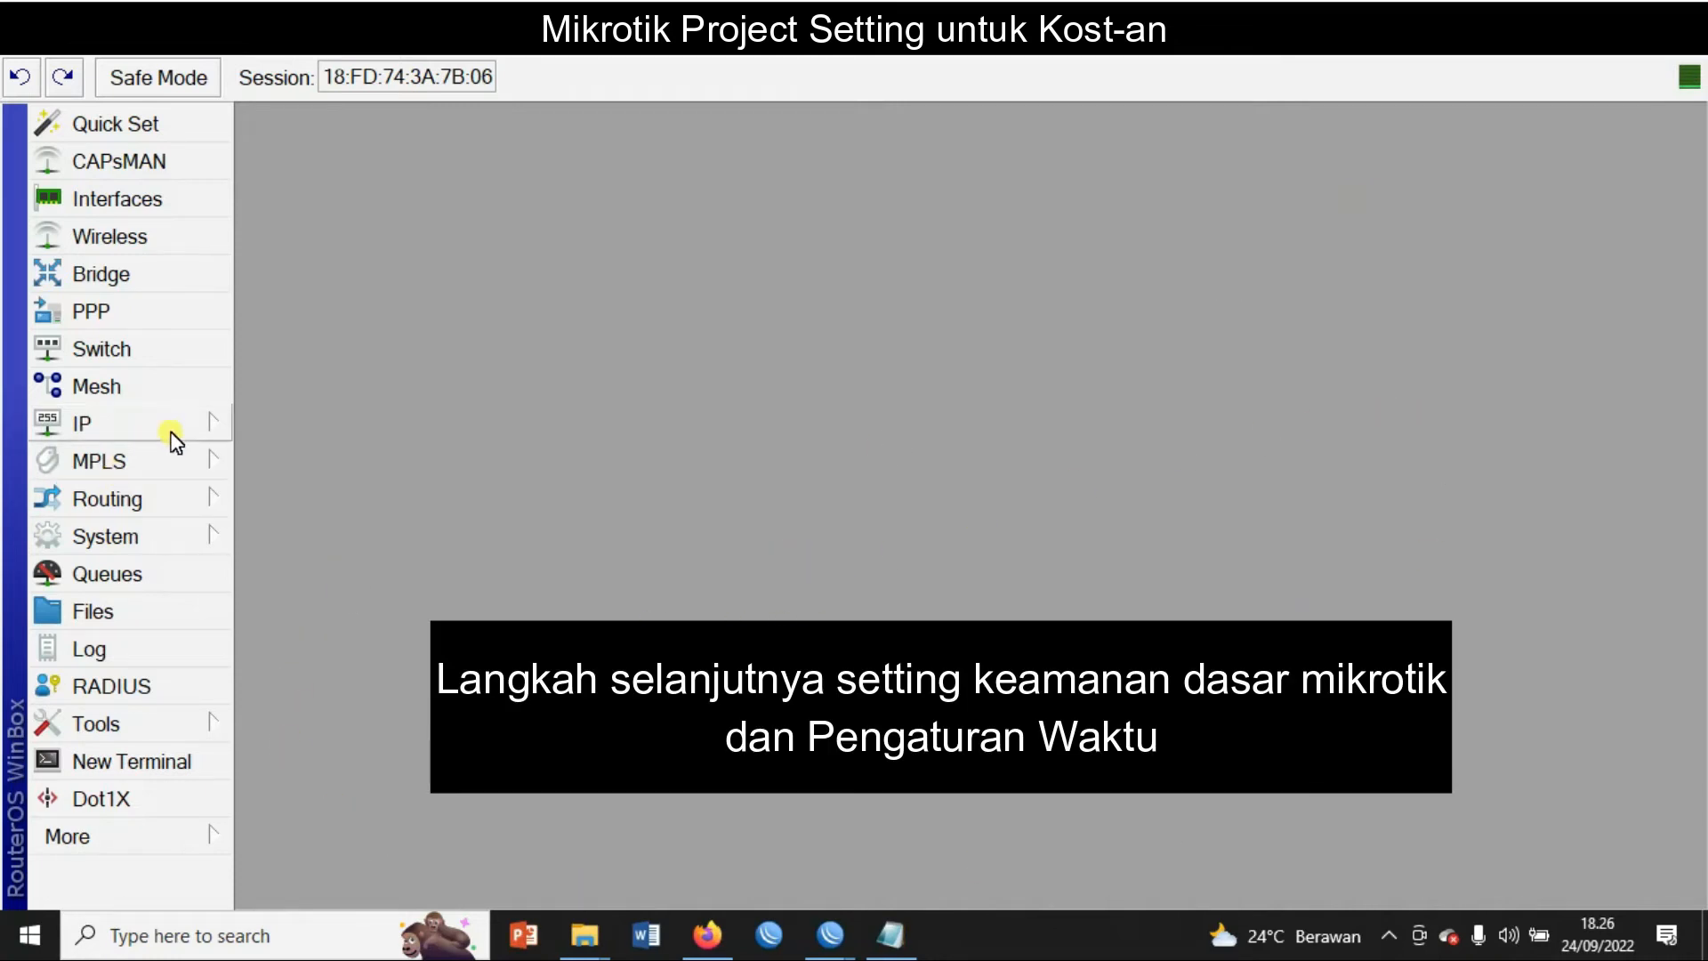
Step: Disable the api, api-ssl and ftp services in the router's IP service list
click(134, 427)
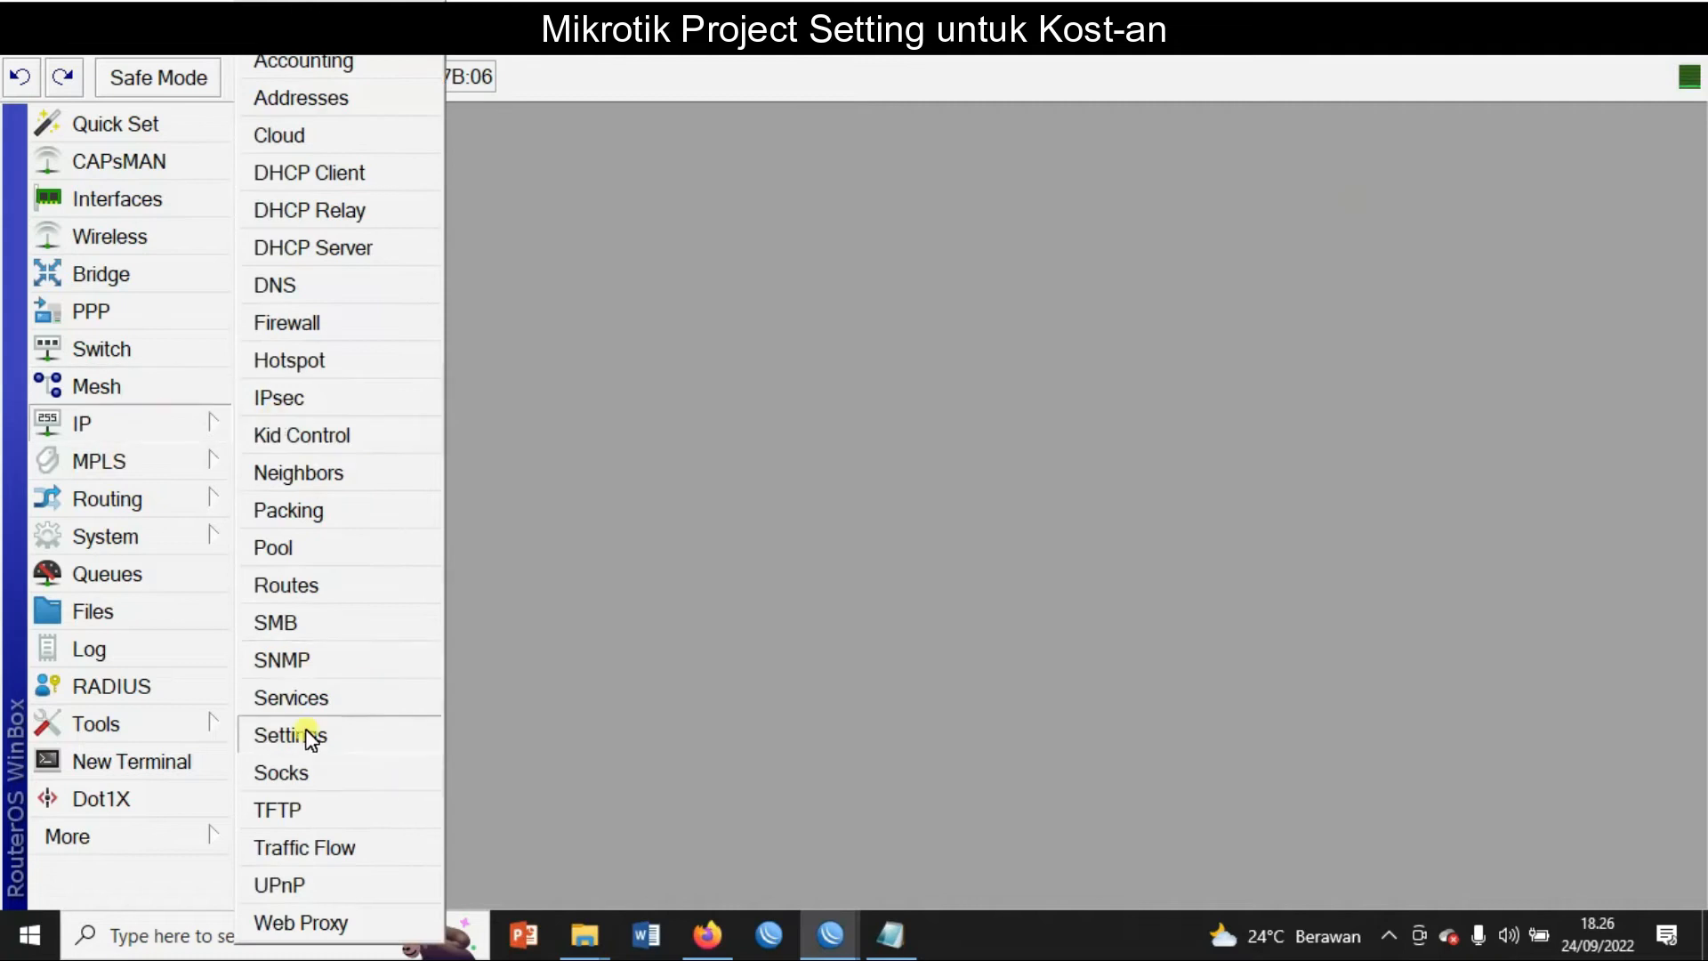
click(302, 697)
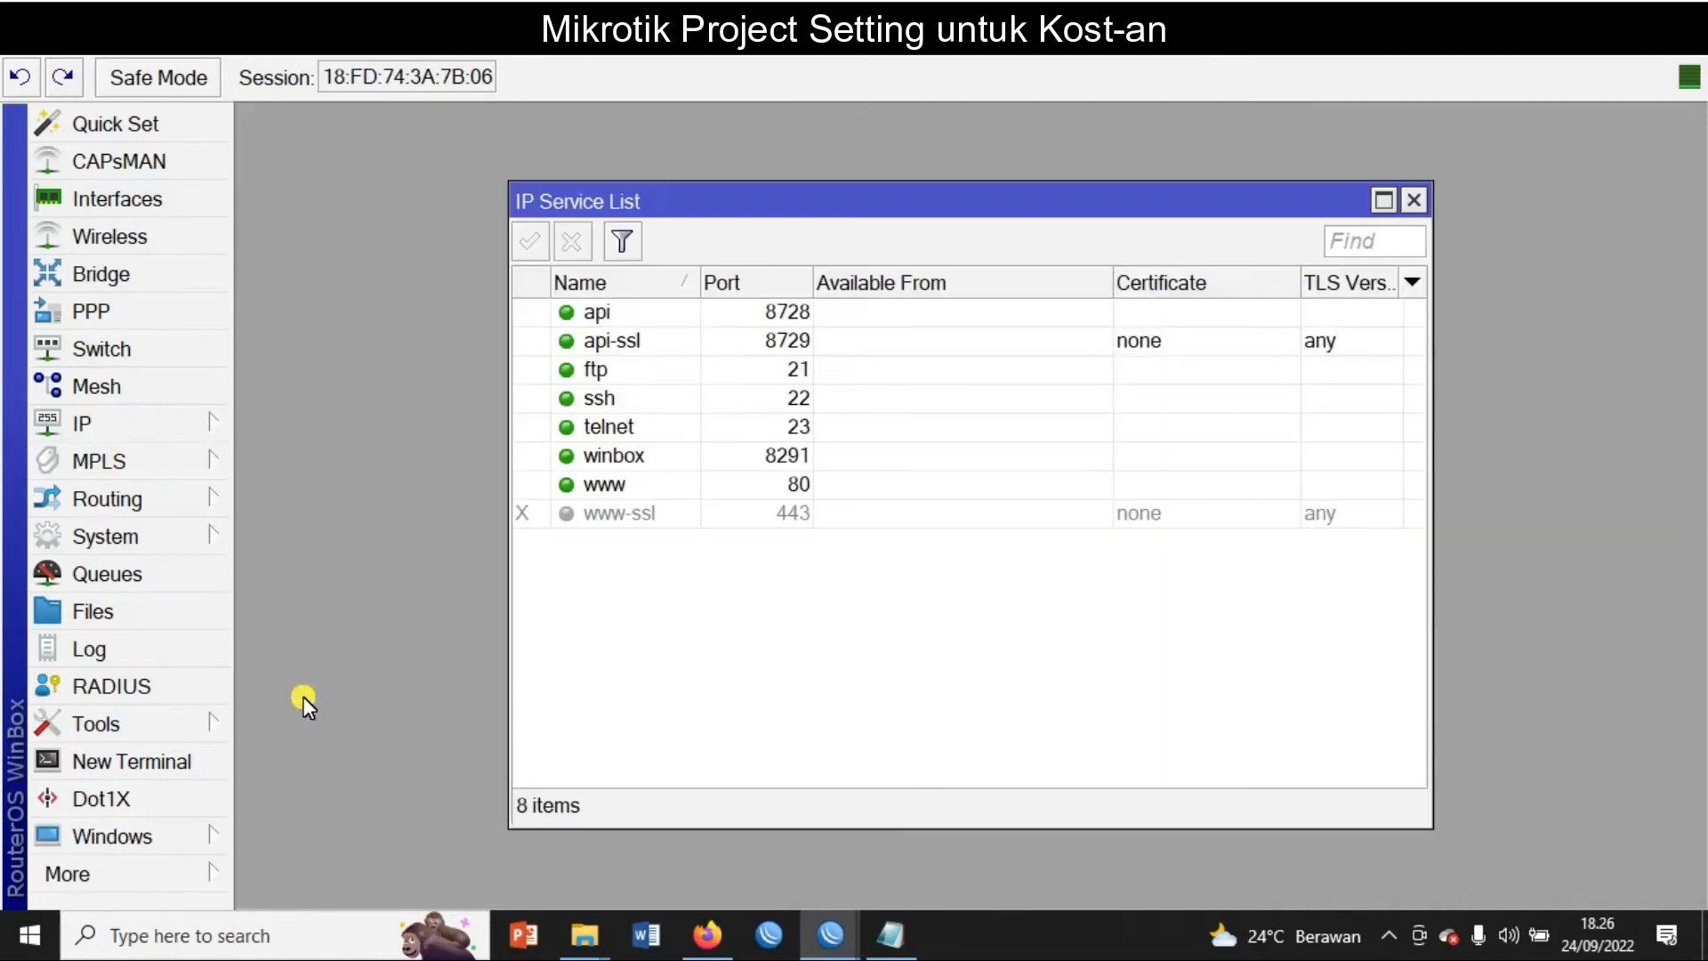
click(604, 317)
ctrl+click(649, 343)
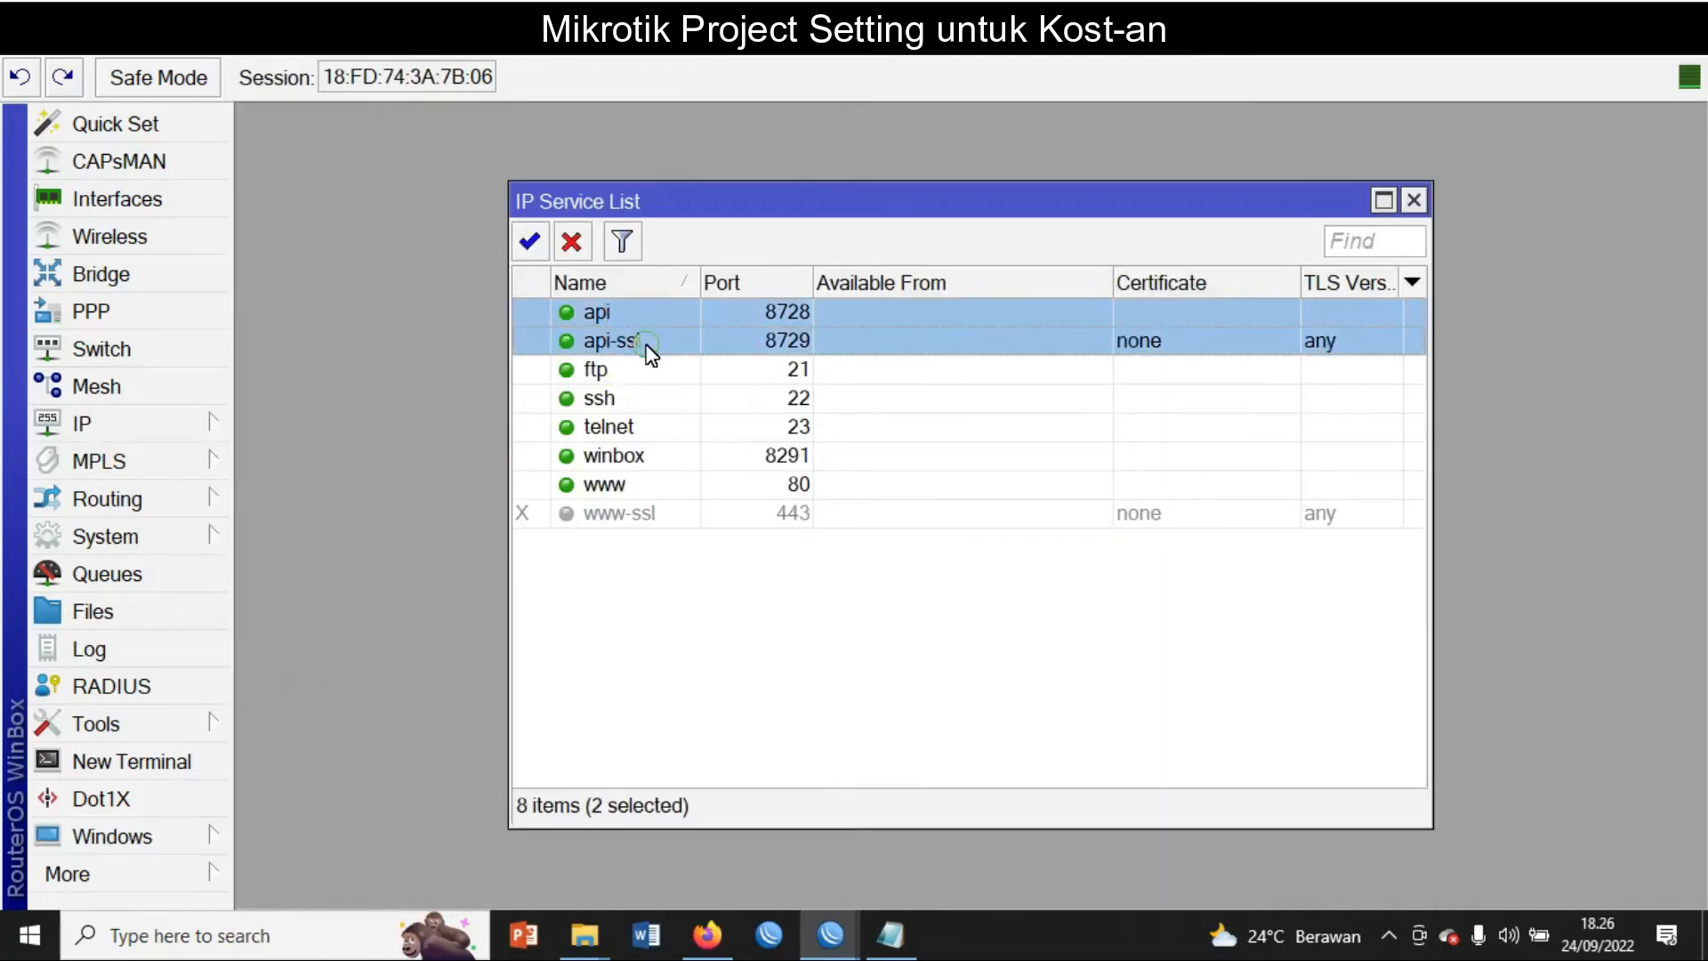
ctrl+click(634, 370)
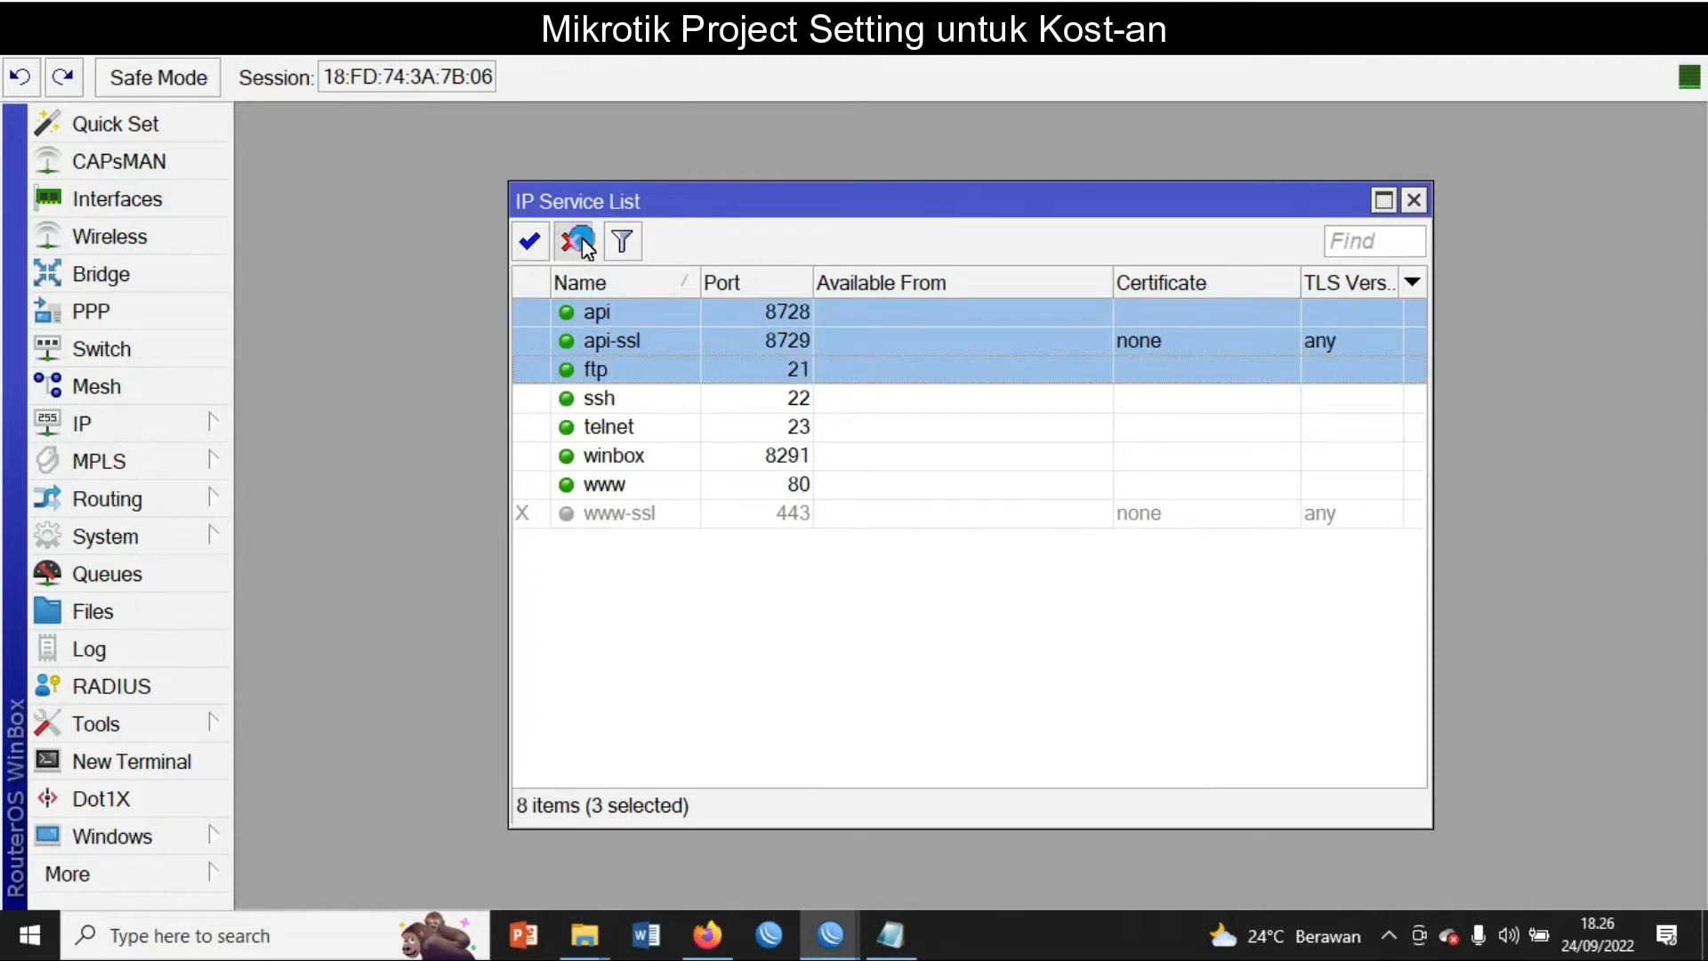
click(571, 241)
Step: Disable the ssh, telnet and www services as well, and close the IP service list
click(658, 395)
click(571, 241)
click(659, 428)
click(571, 239)
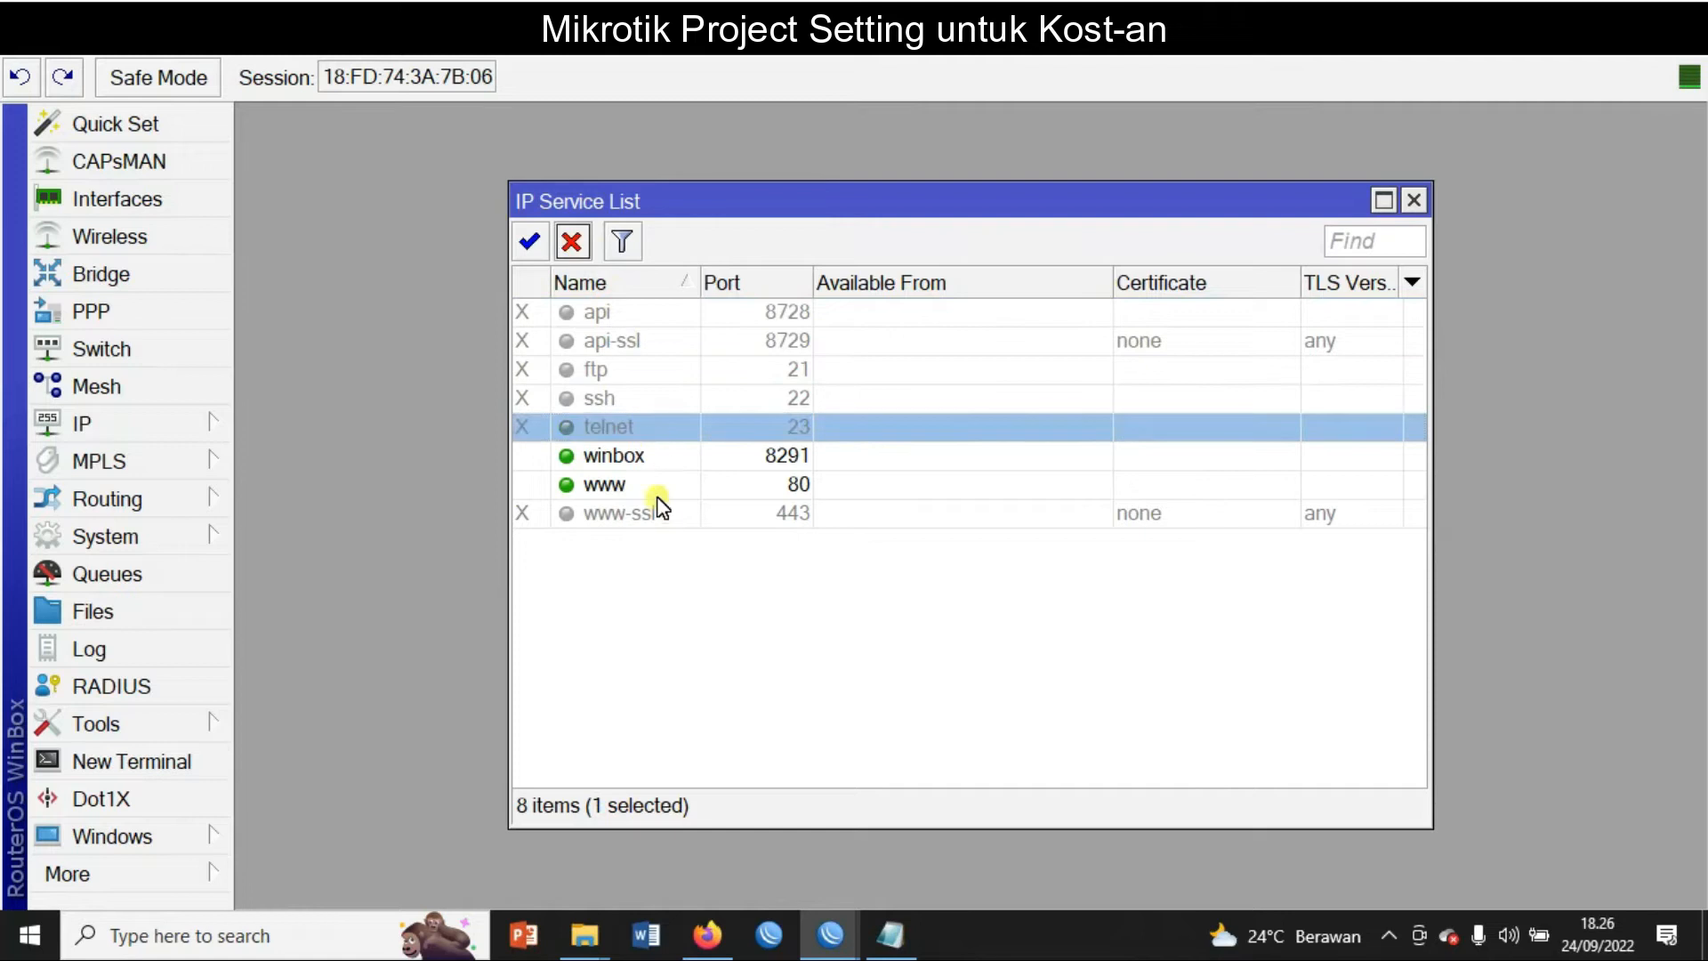
click(648, 486)
click(570, 244)
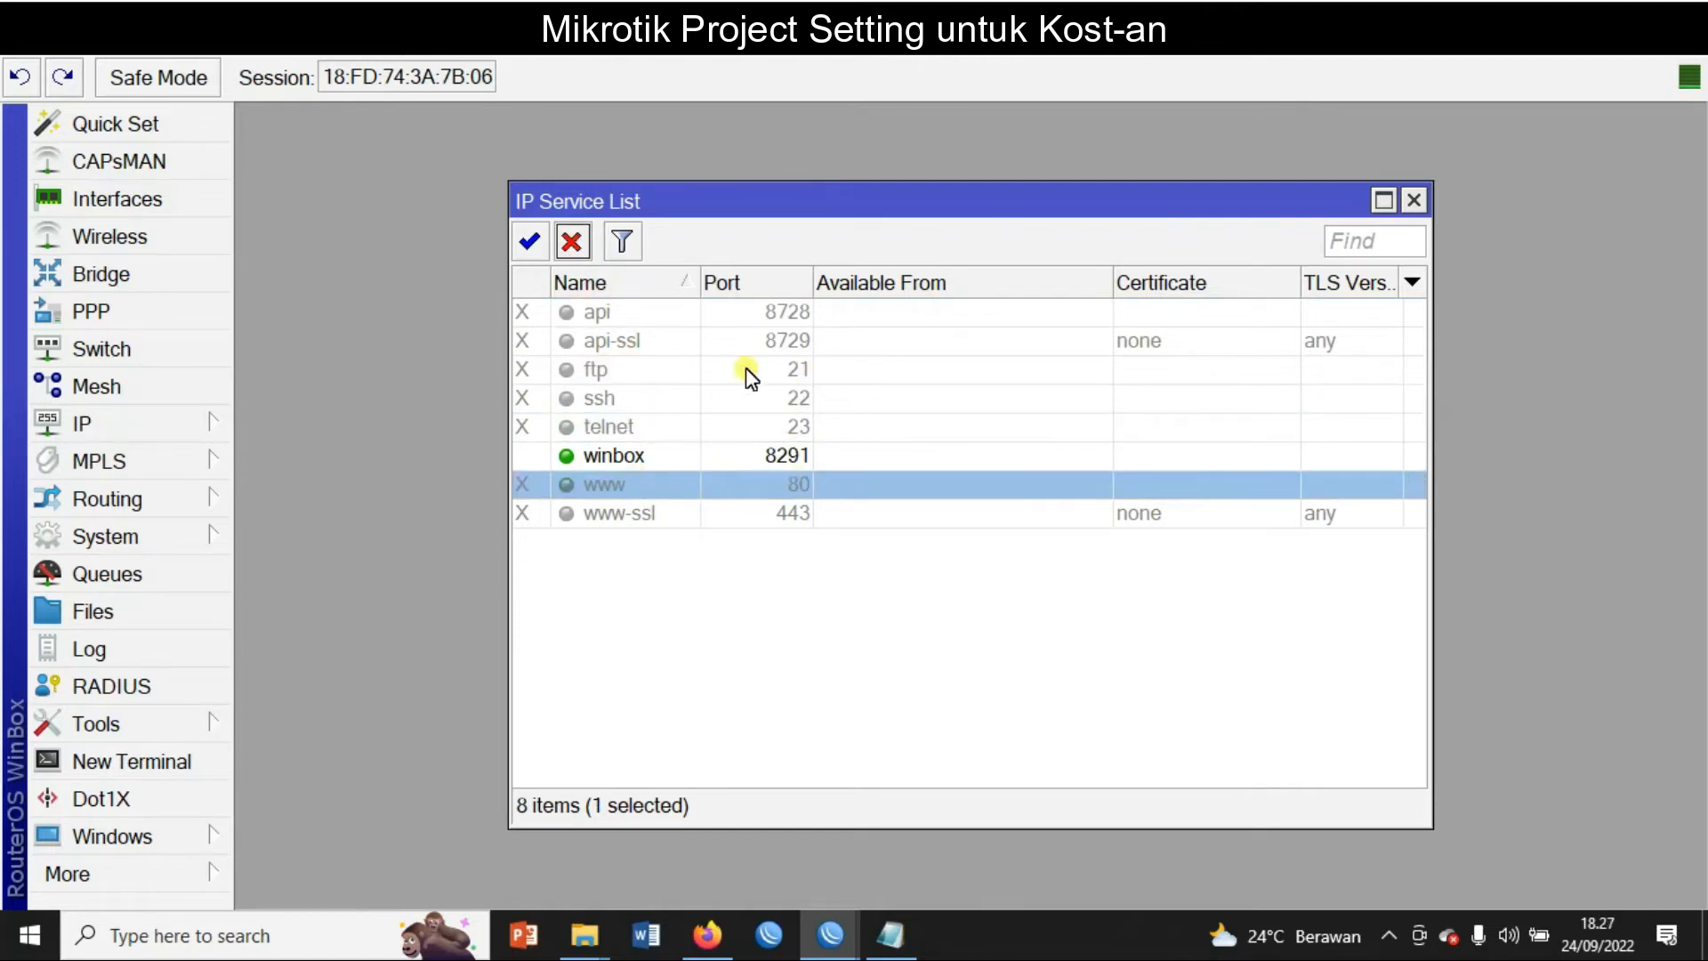
click(1418, 199)
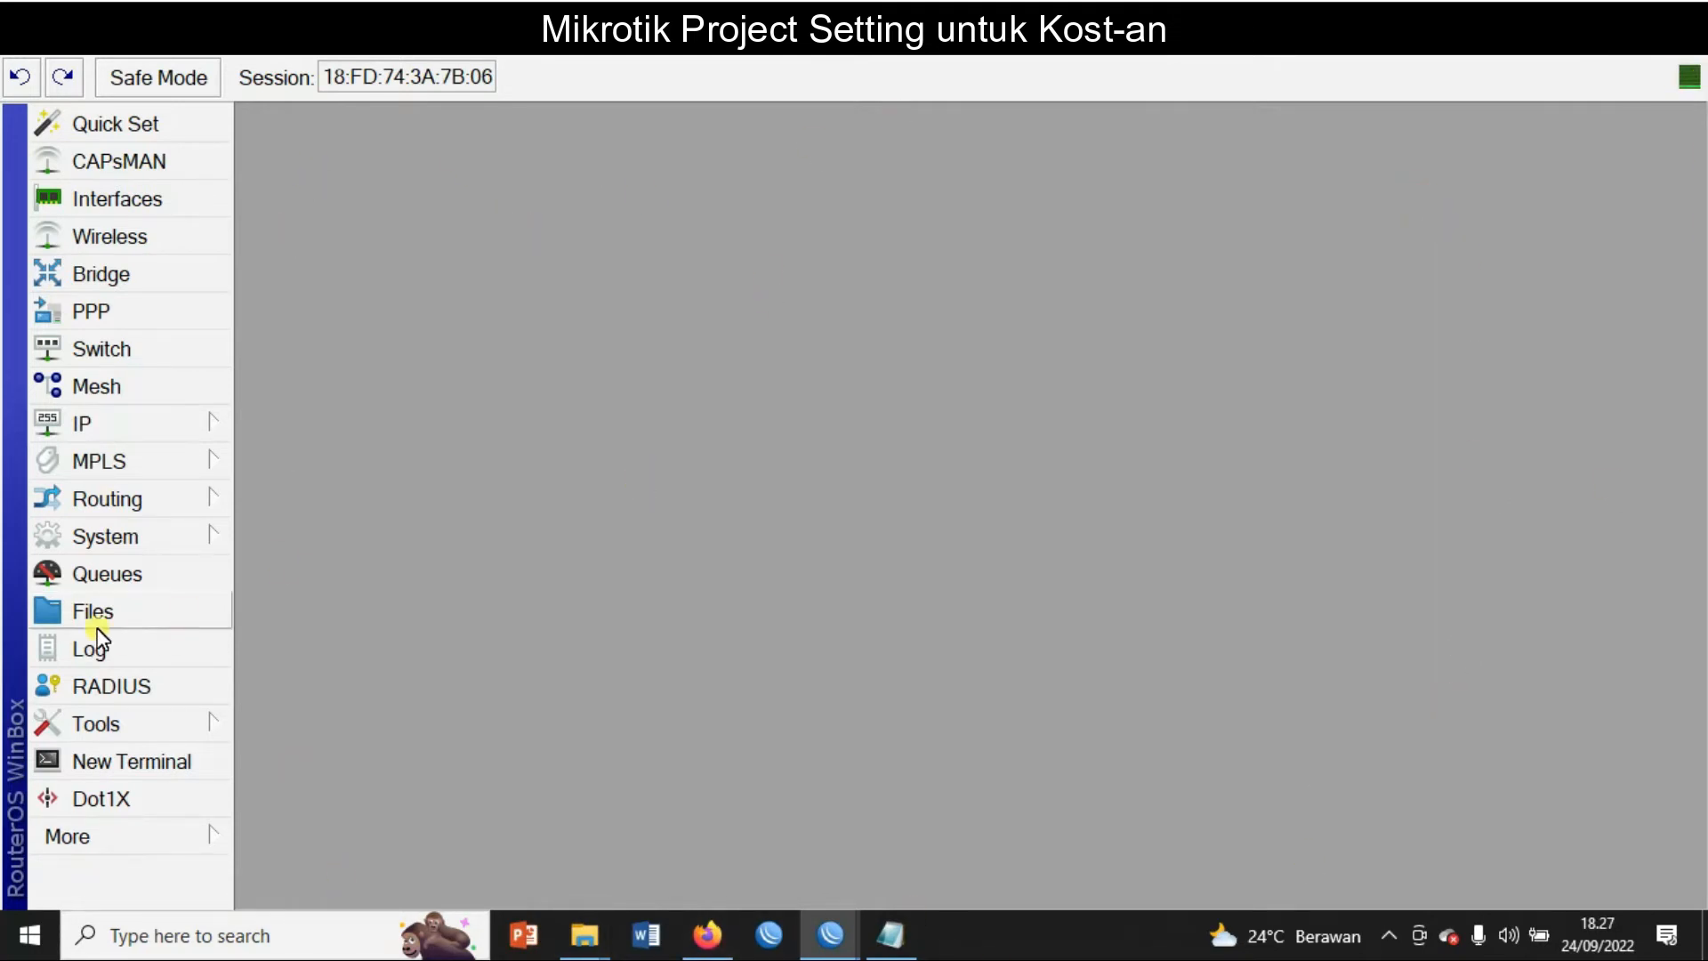
Step: Try to enable the router's SNTP client and fill in its primary NTP server
click(139, 535)
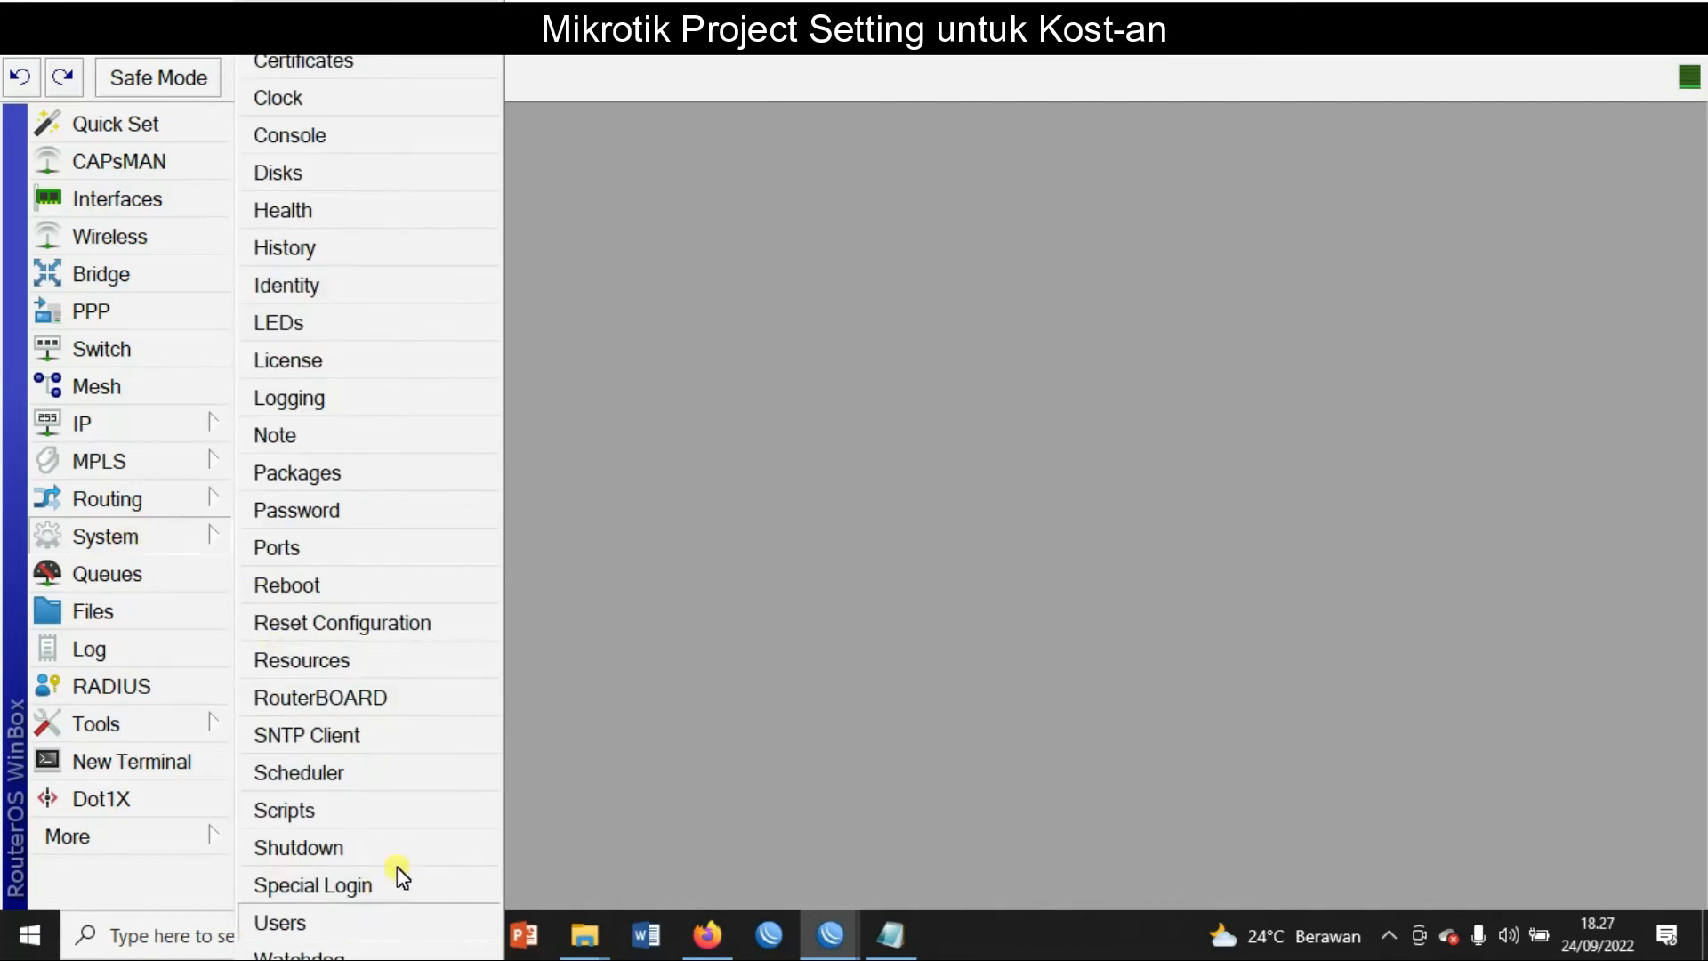
click(328, 738)
click(847, 232)
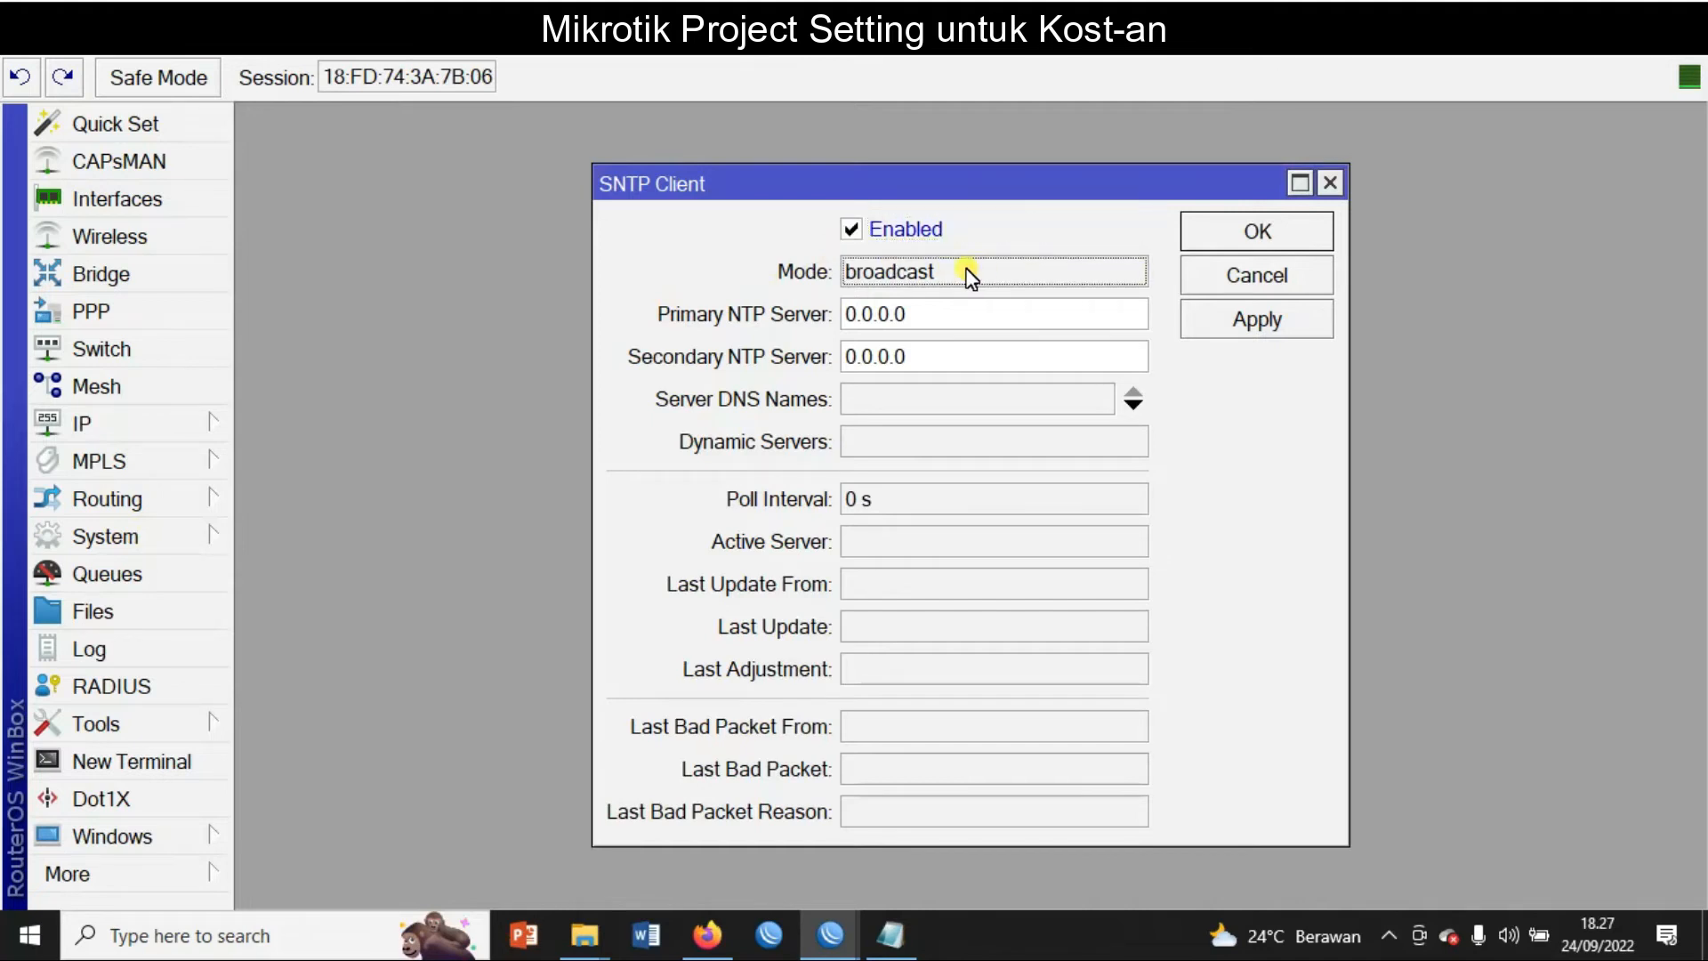
drag(938, 317, 724, 317)
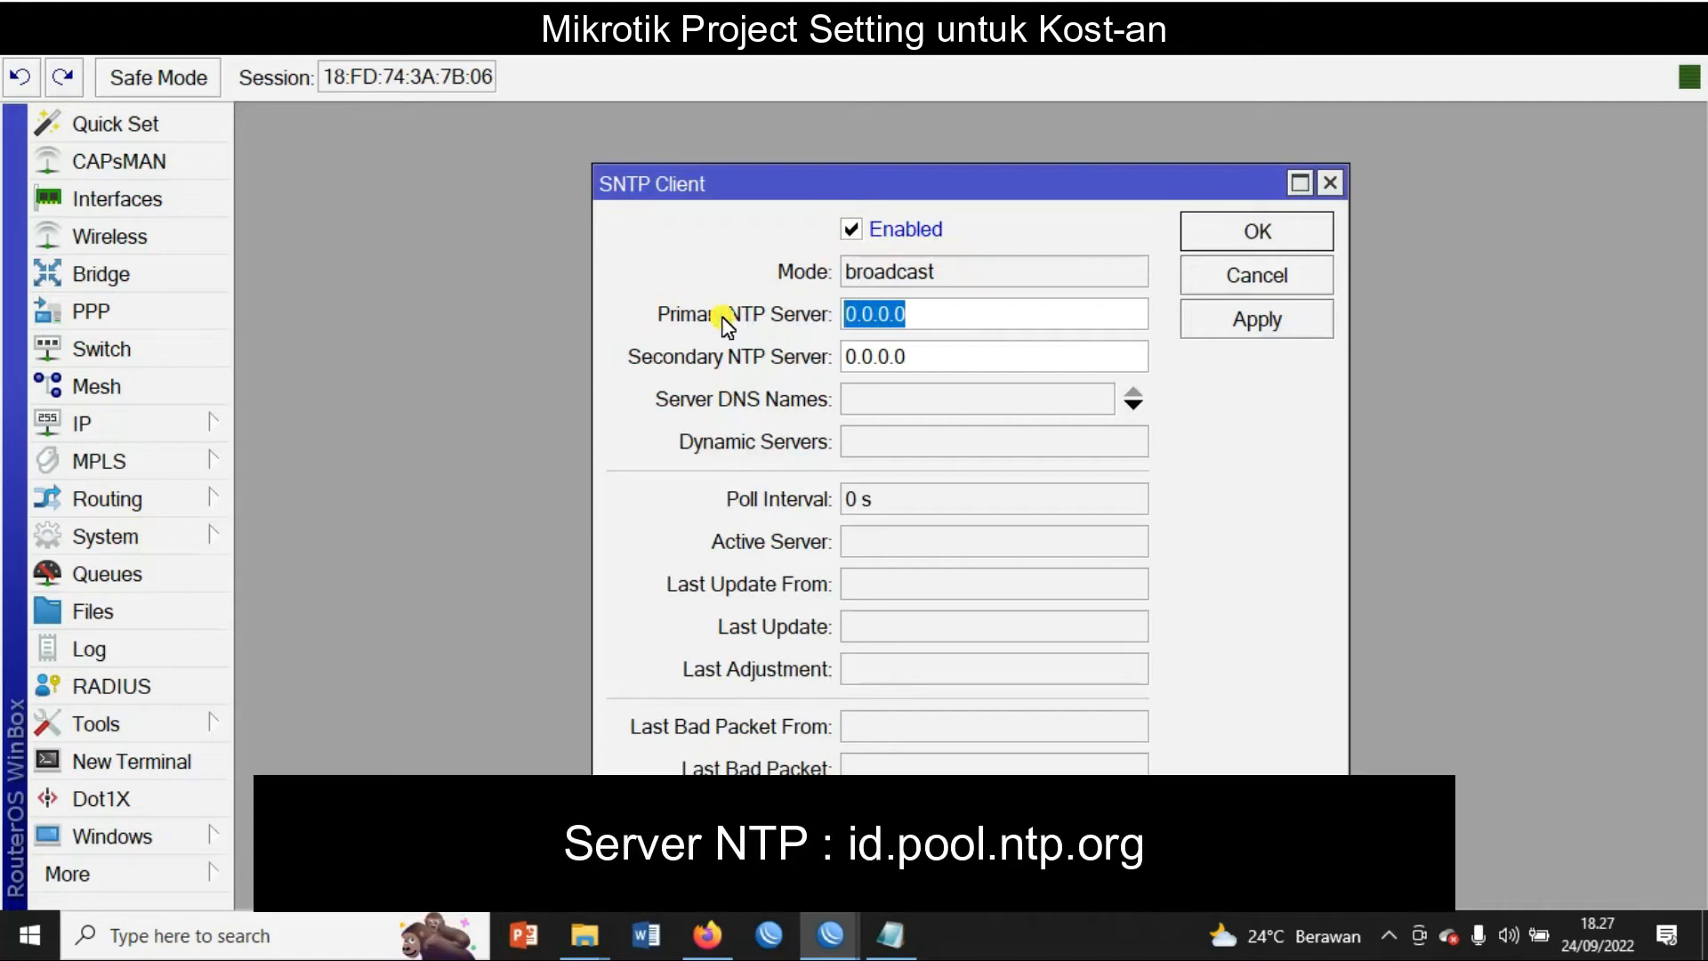
text(i)
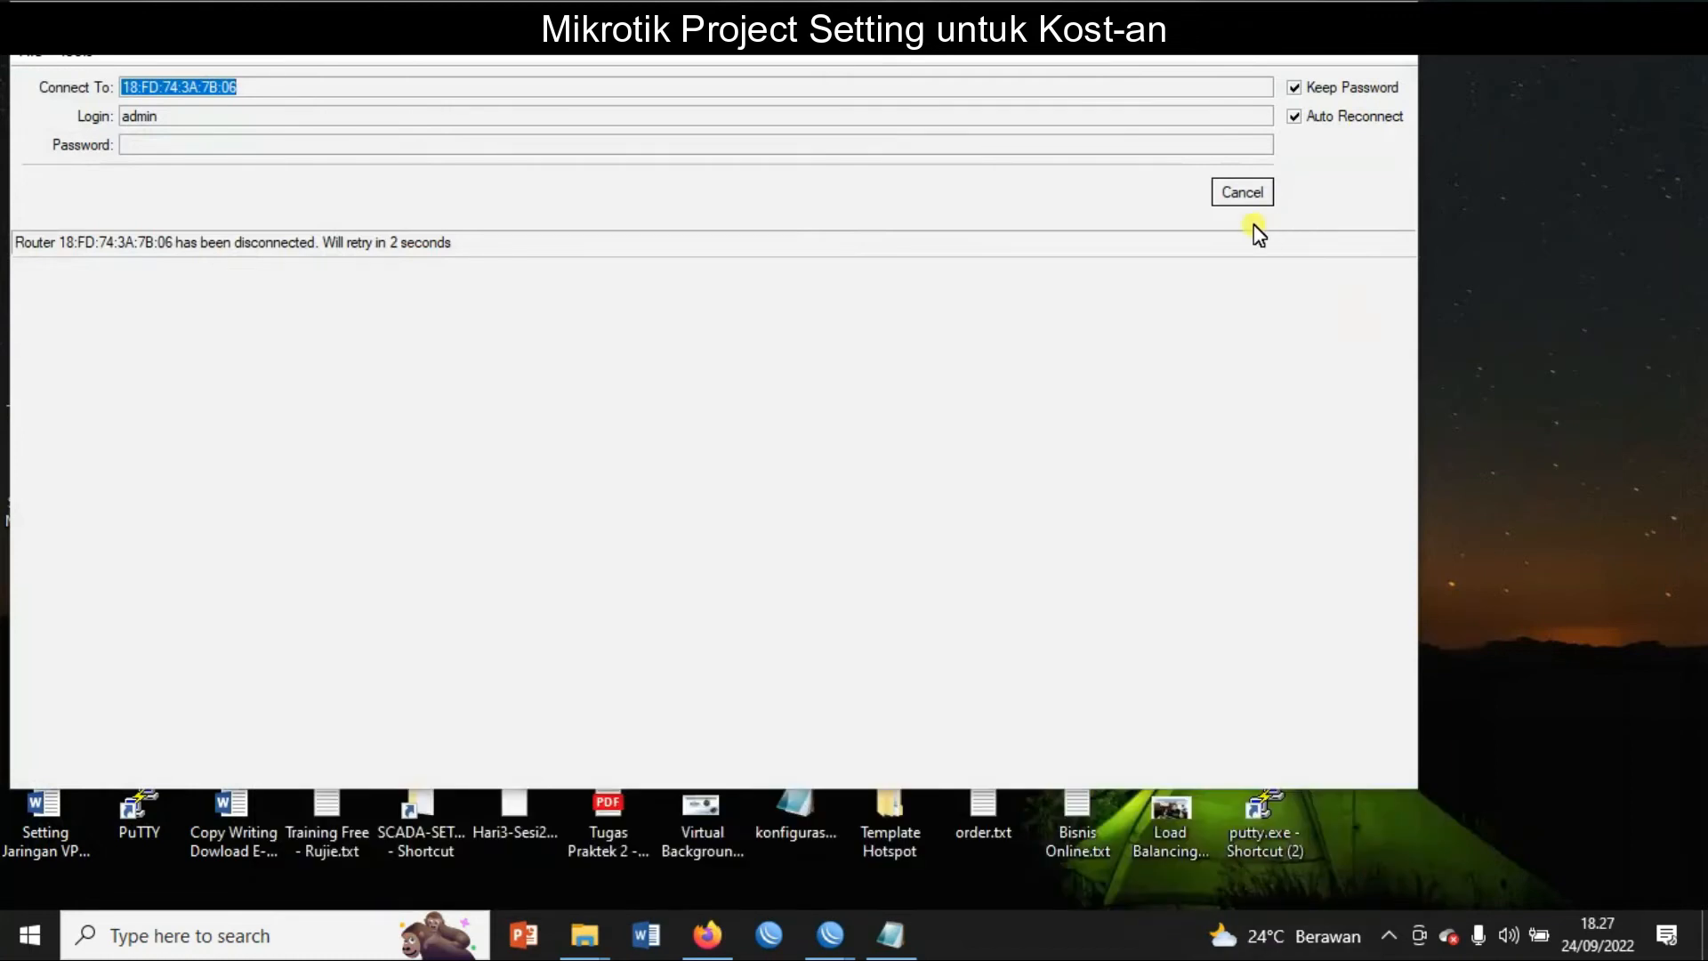
Step: Cancel the automatic reconnection and connect to the router again manually with the admin login
click(1246, 197)
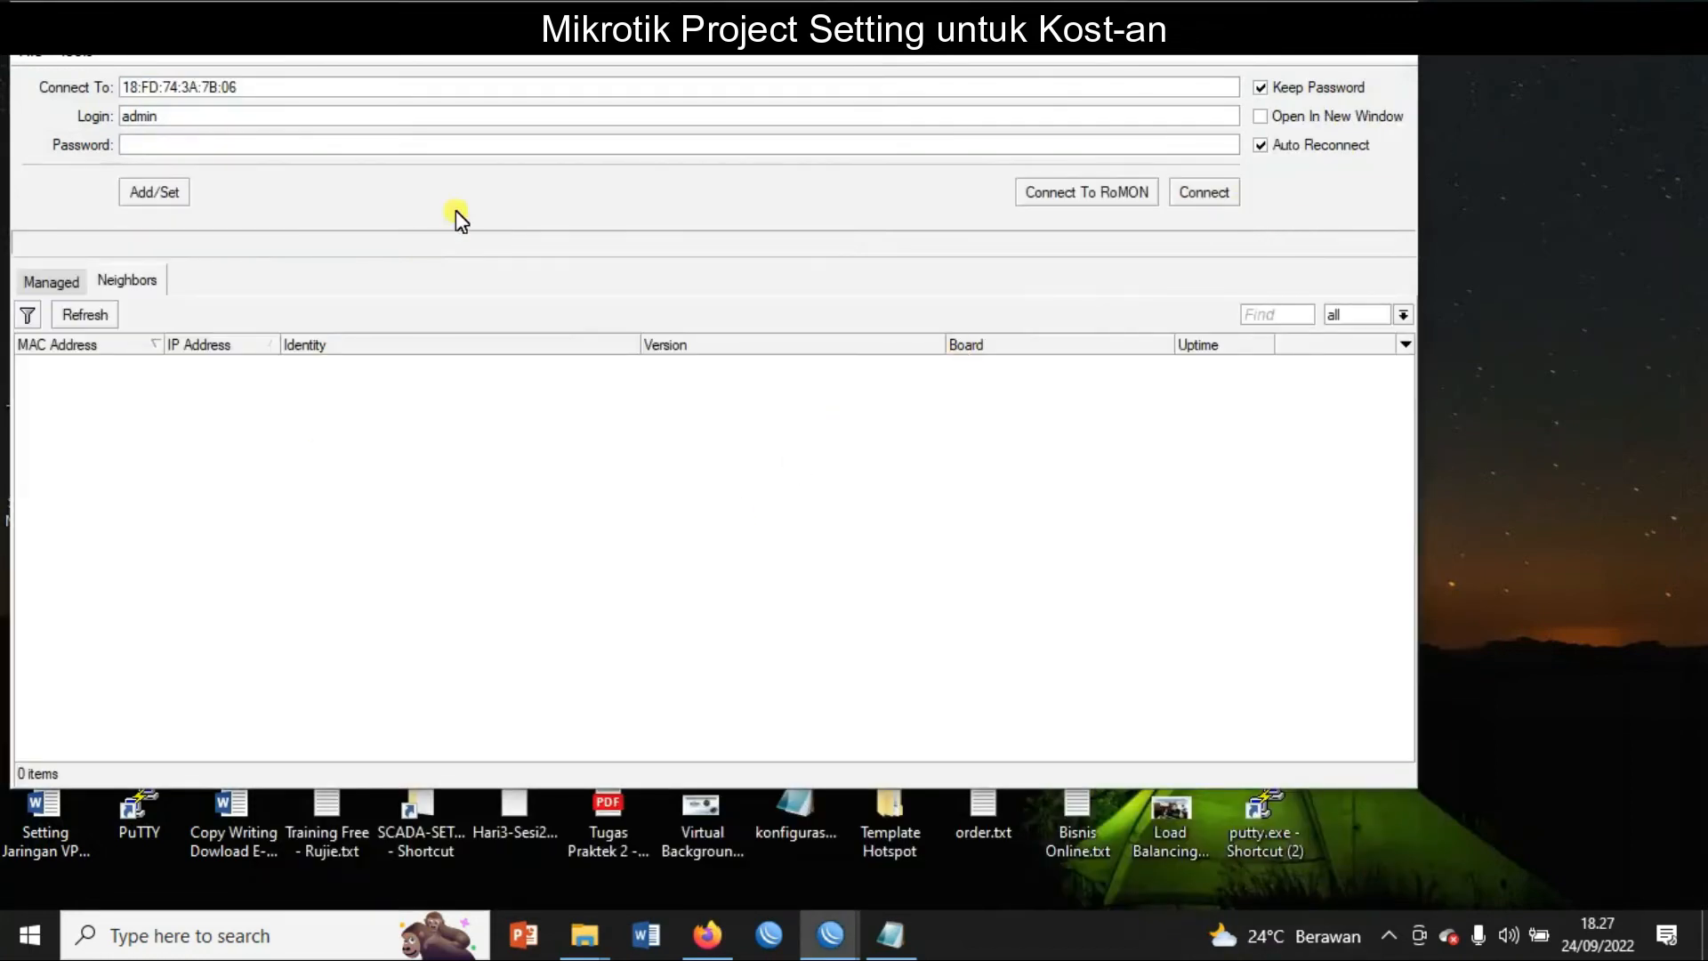
click(64, 281)
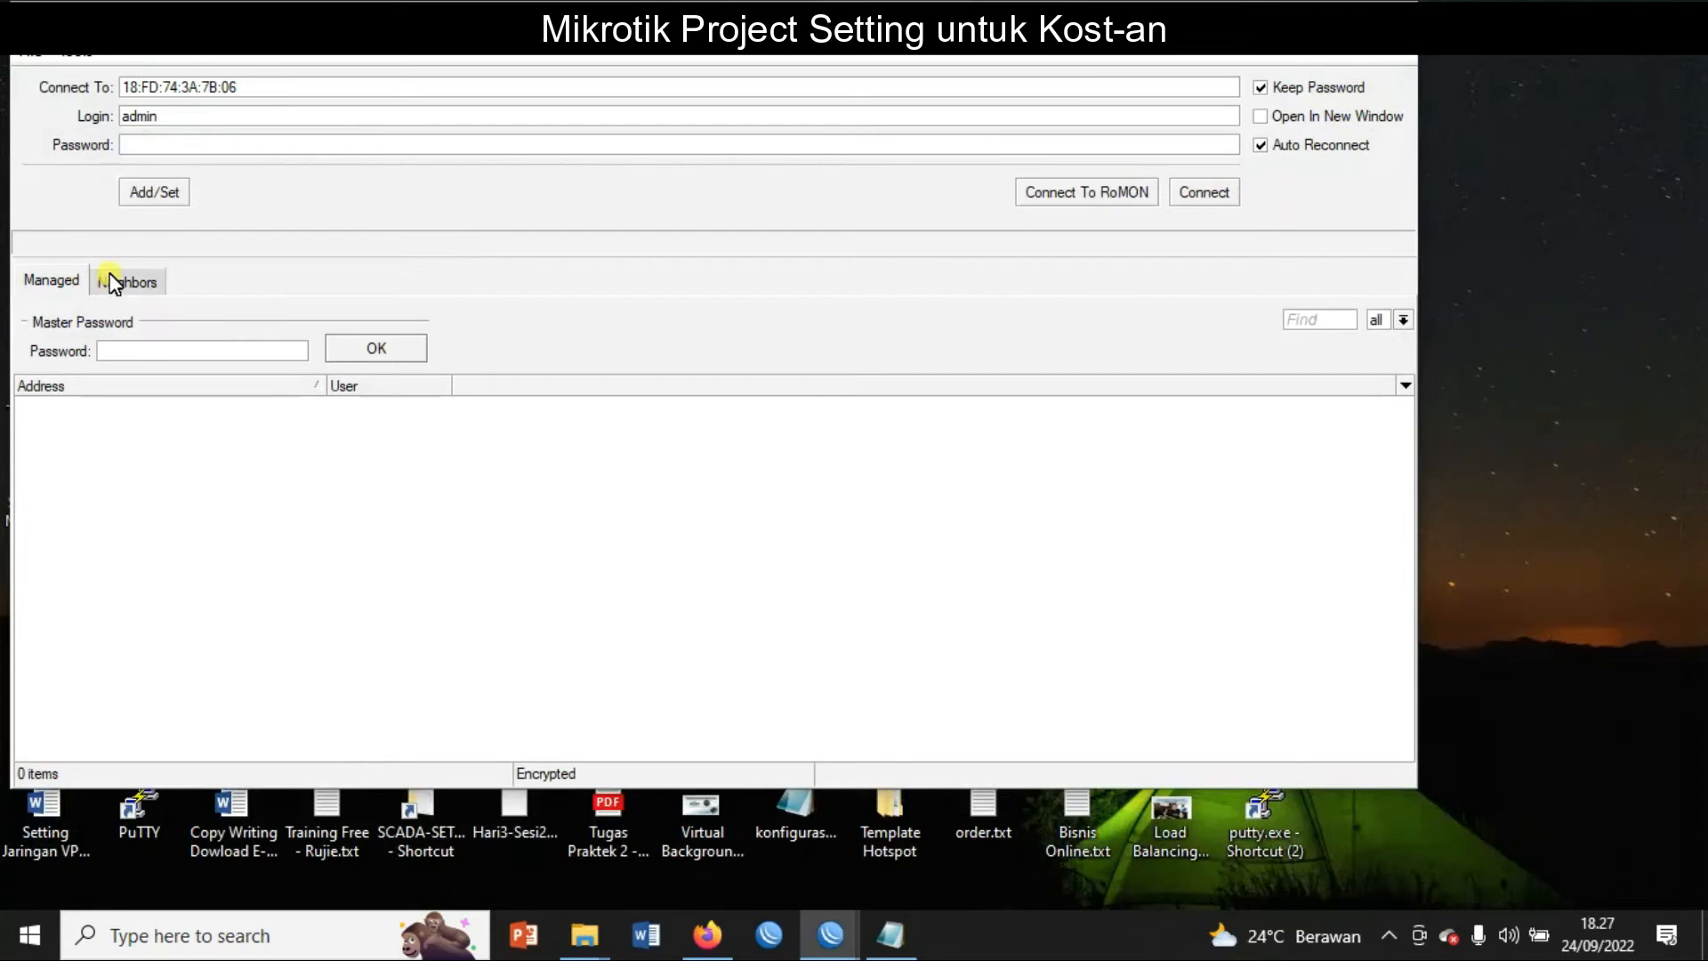
click(153, 283)
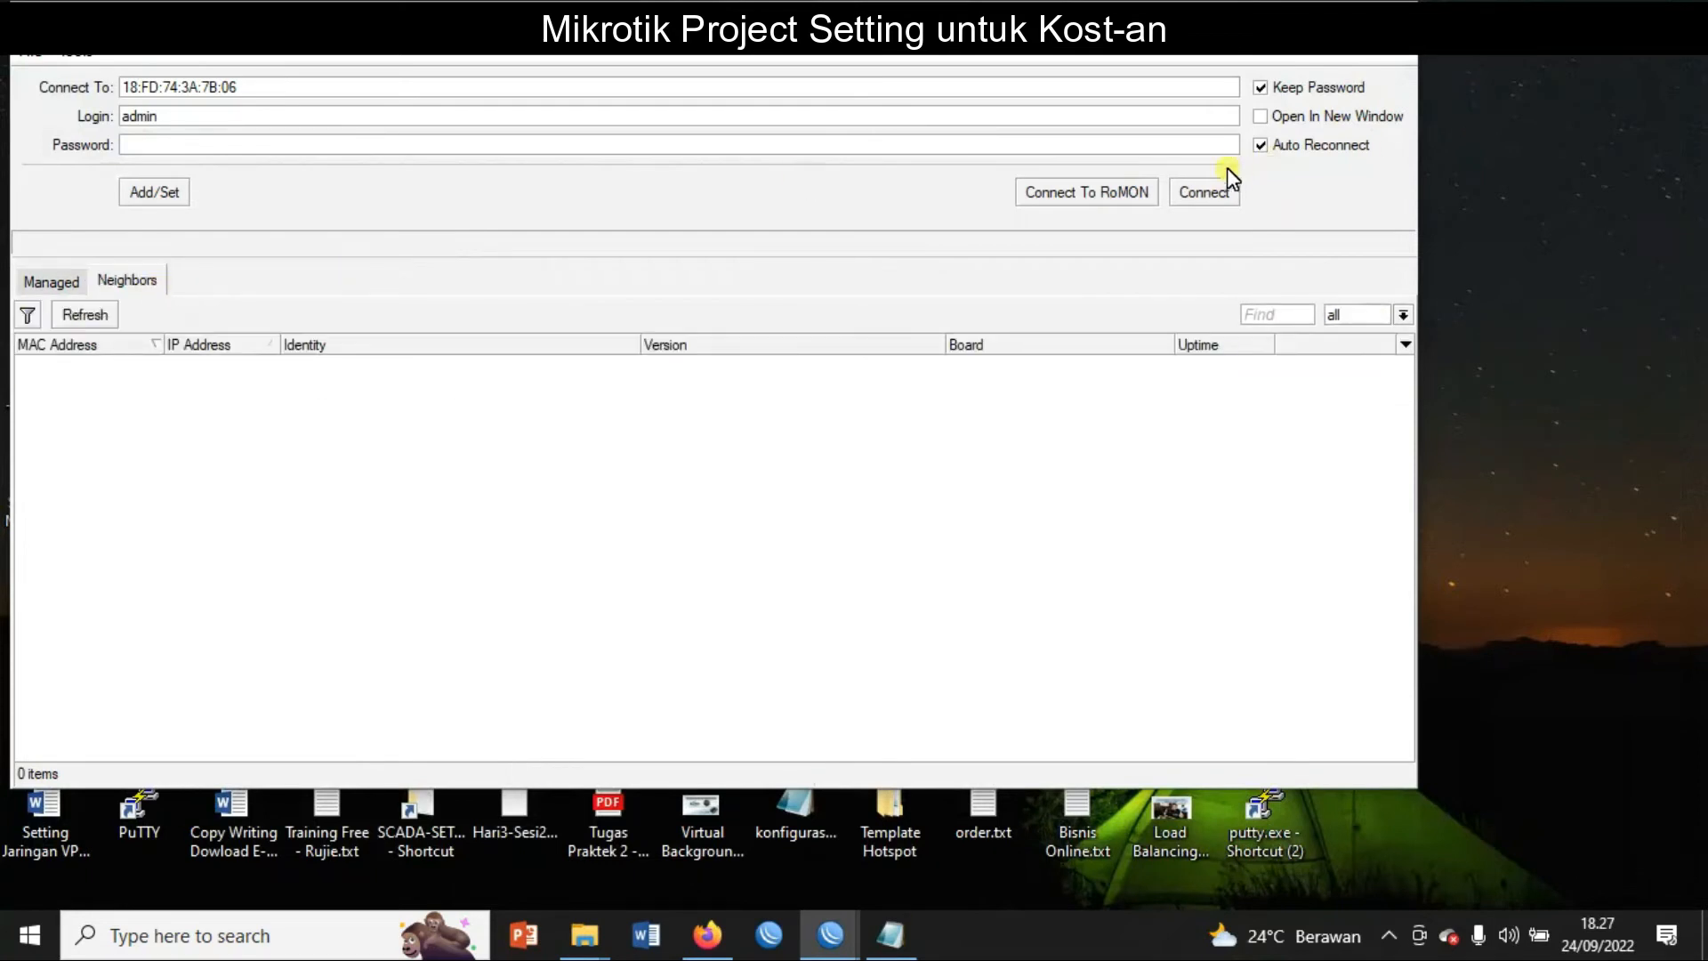
click(1217, 198)
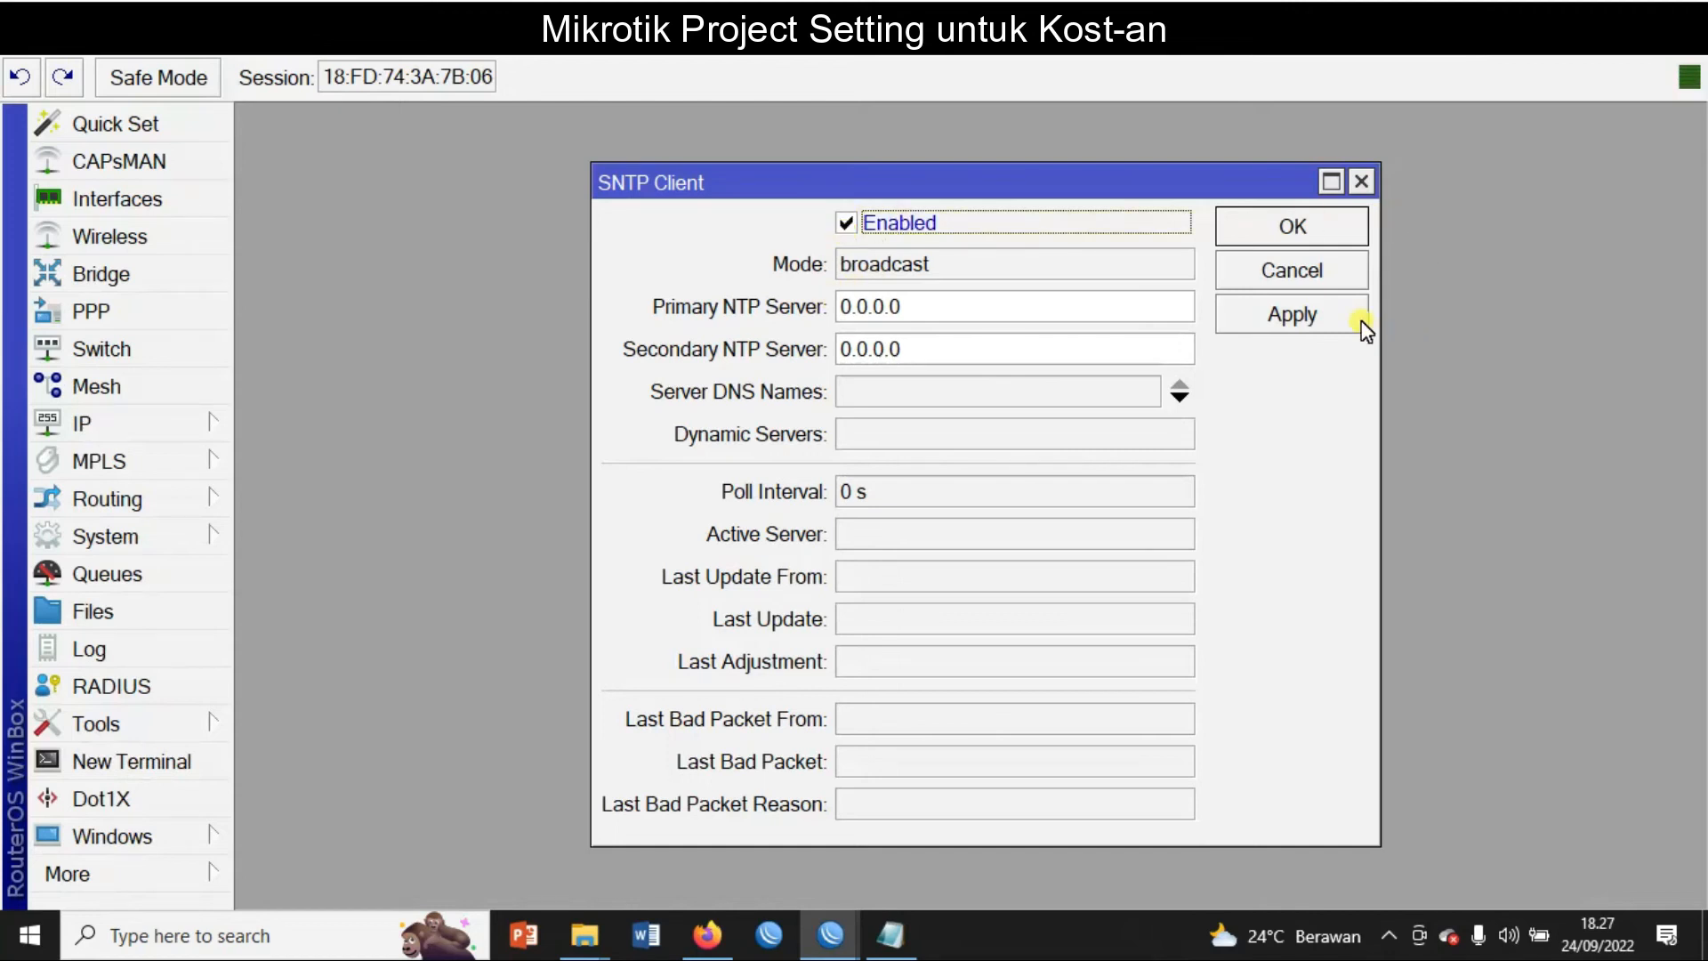
Step: Save the enabled SNTP client with id.pool.ntp.org as its primary NTP server
drag(930, 310, 698, 305)
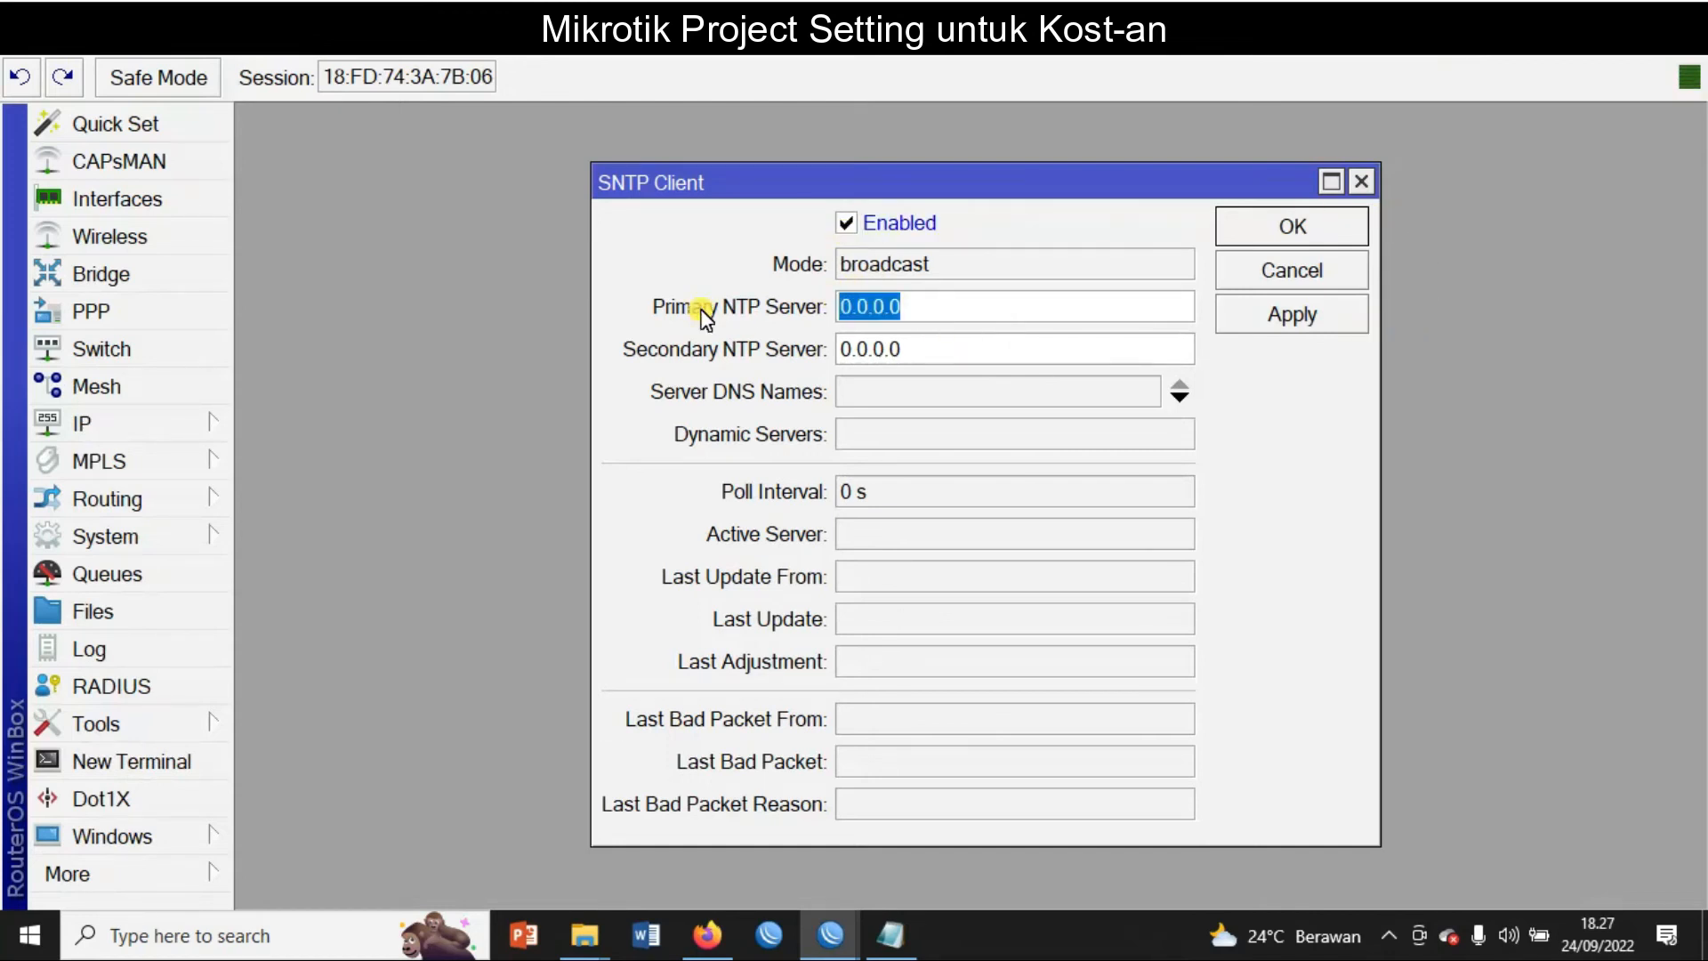
text(id.pool.ntp.org)
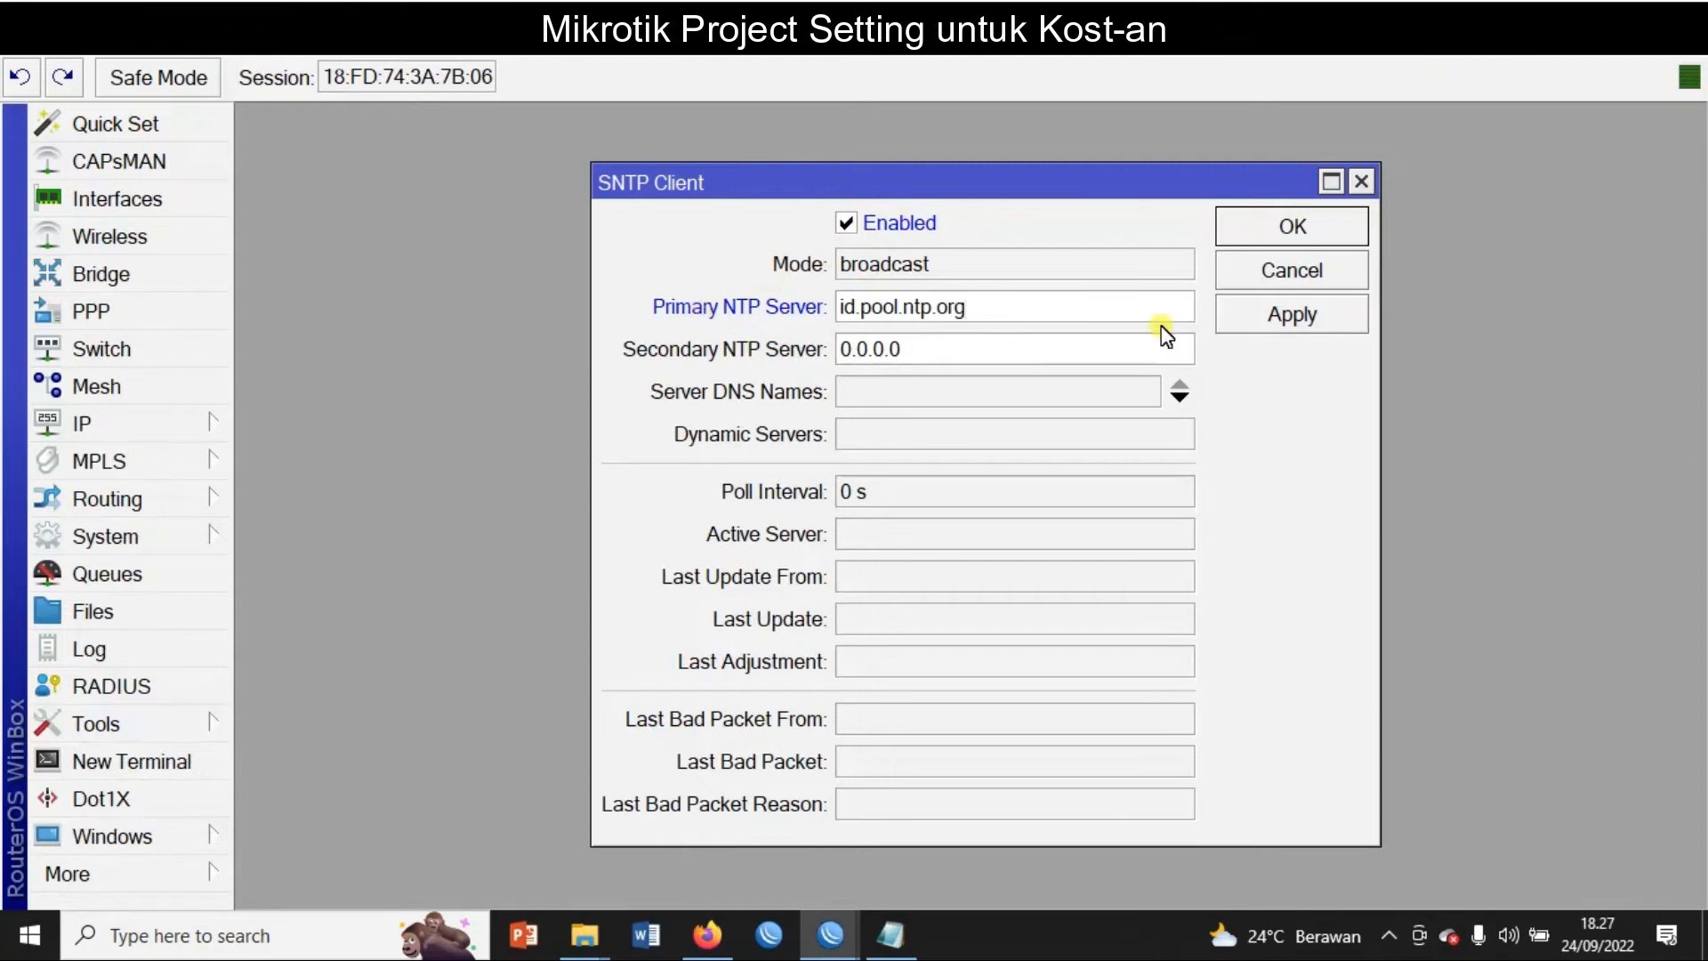
click(1300, 317)
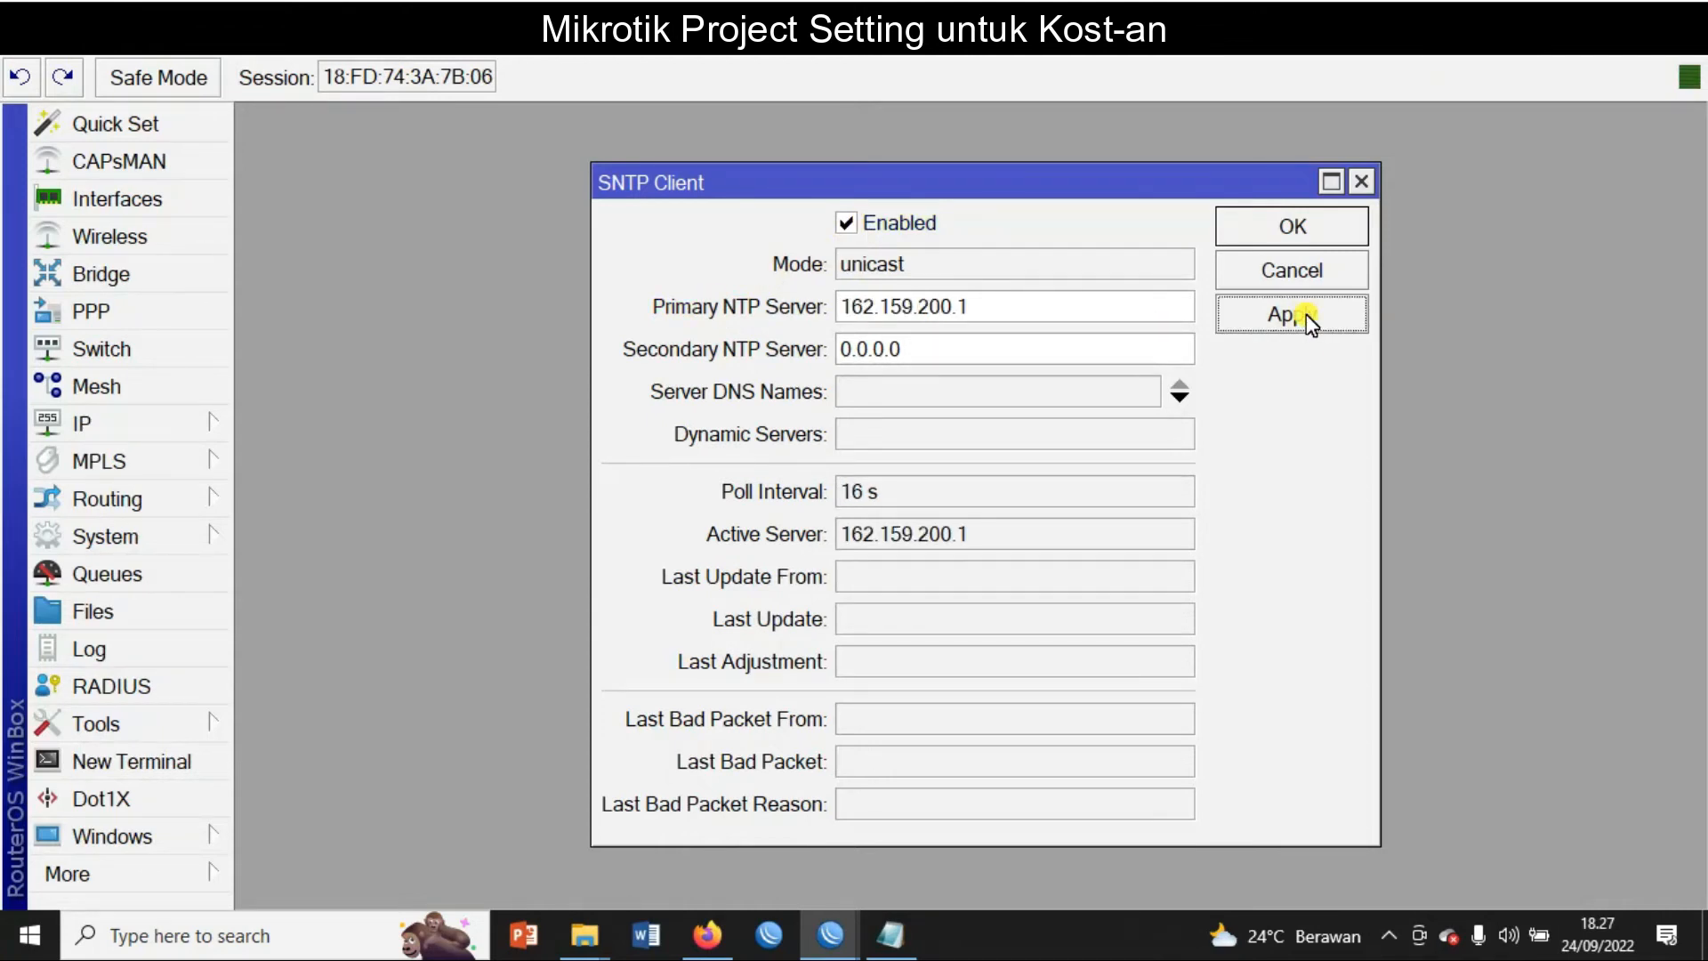
click(1325, 228)
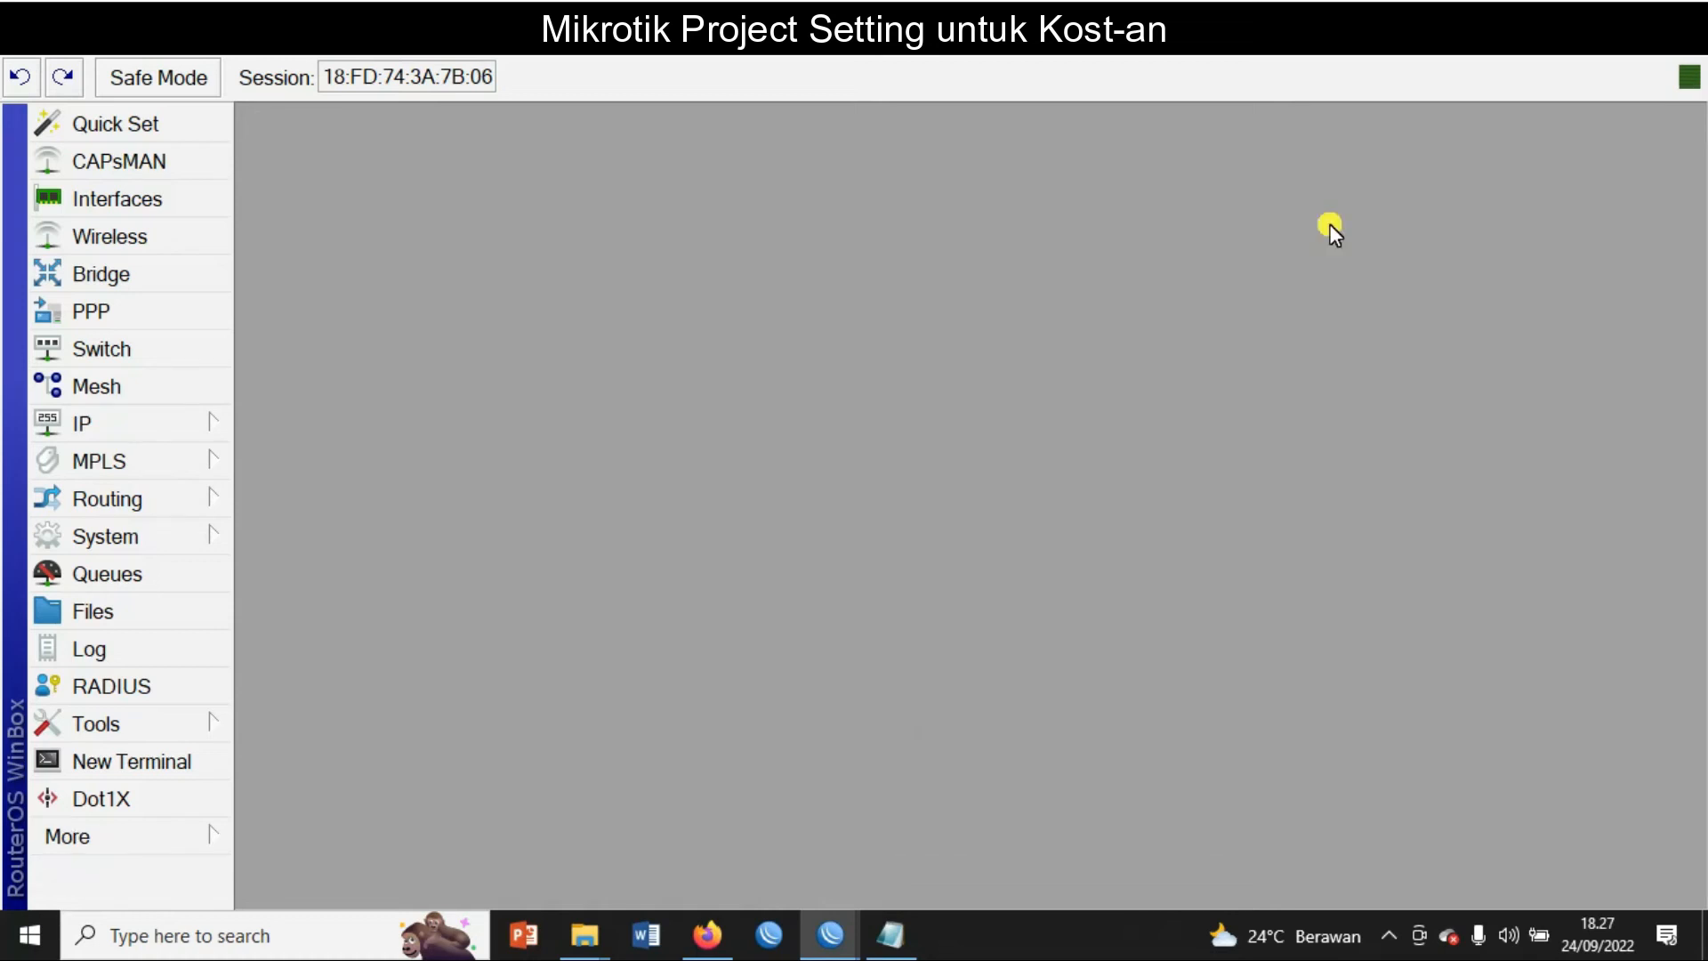
Step: Check the time, date and time zone in the router's system clock and close it with its settings applied
click(107, 536)
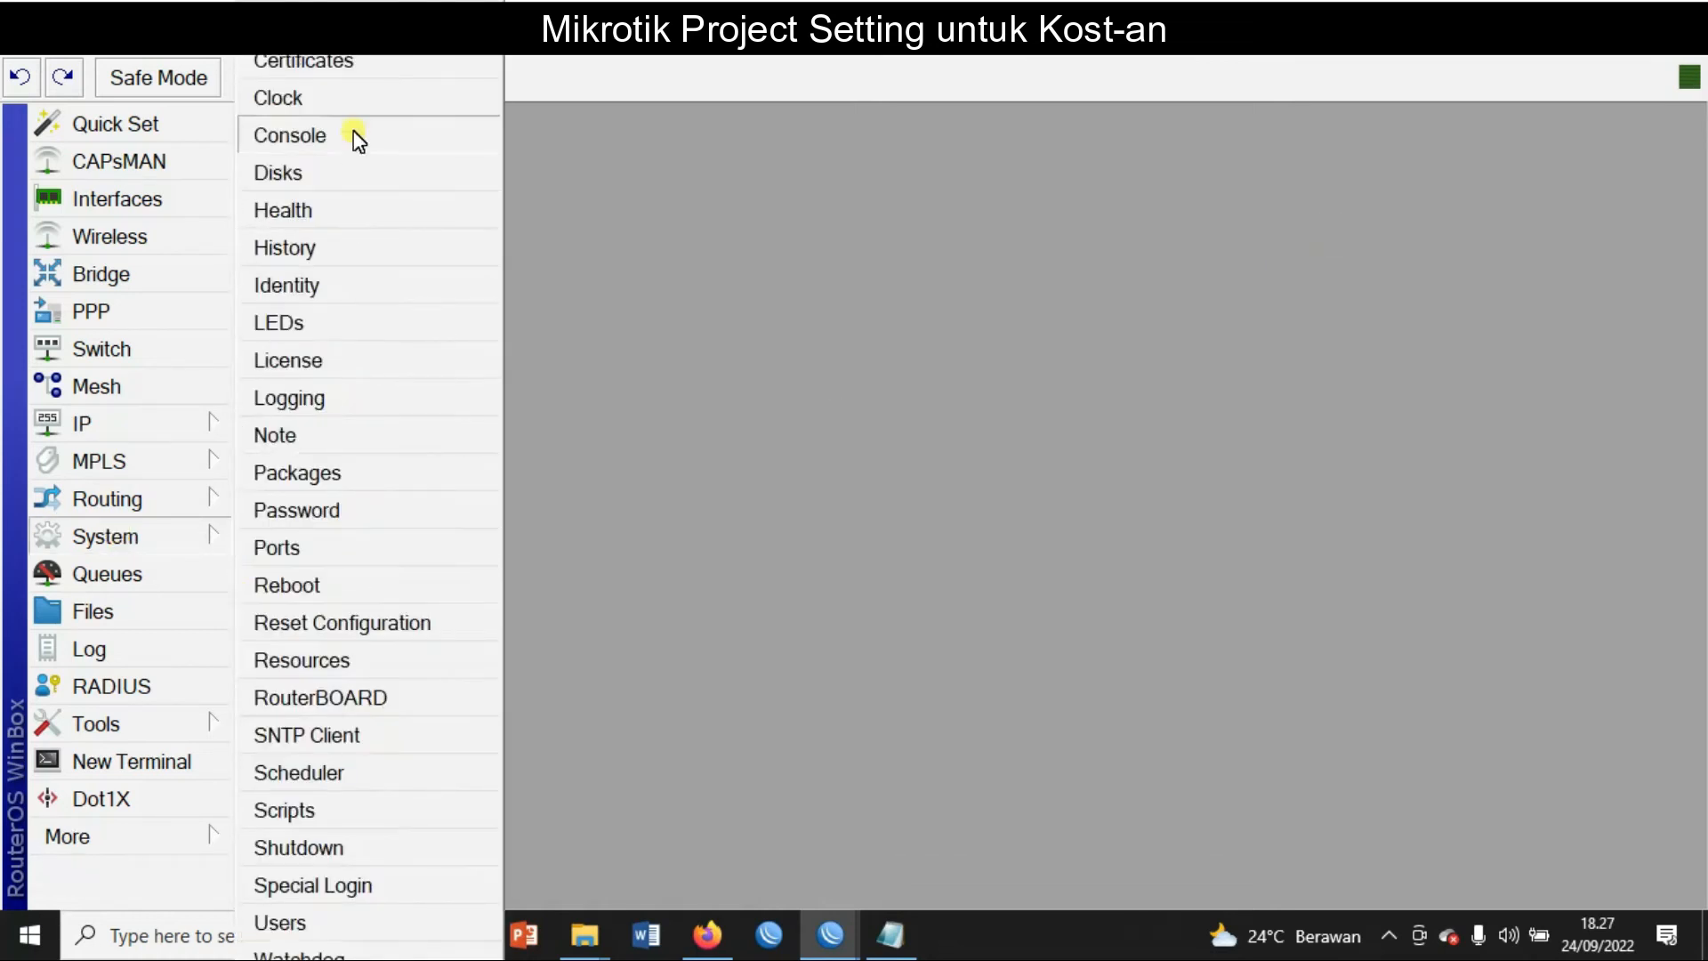
click(275, 105)
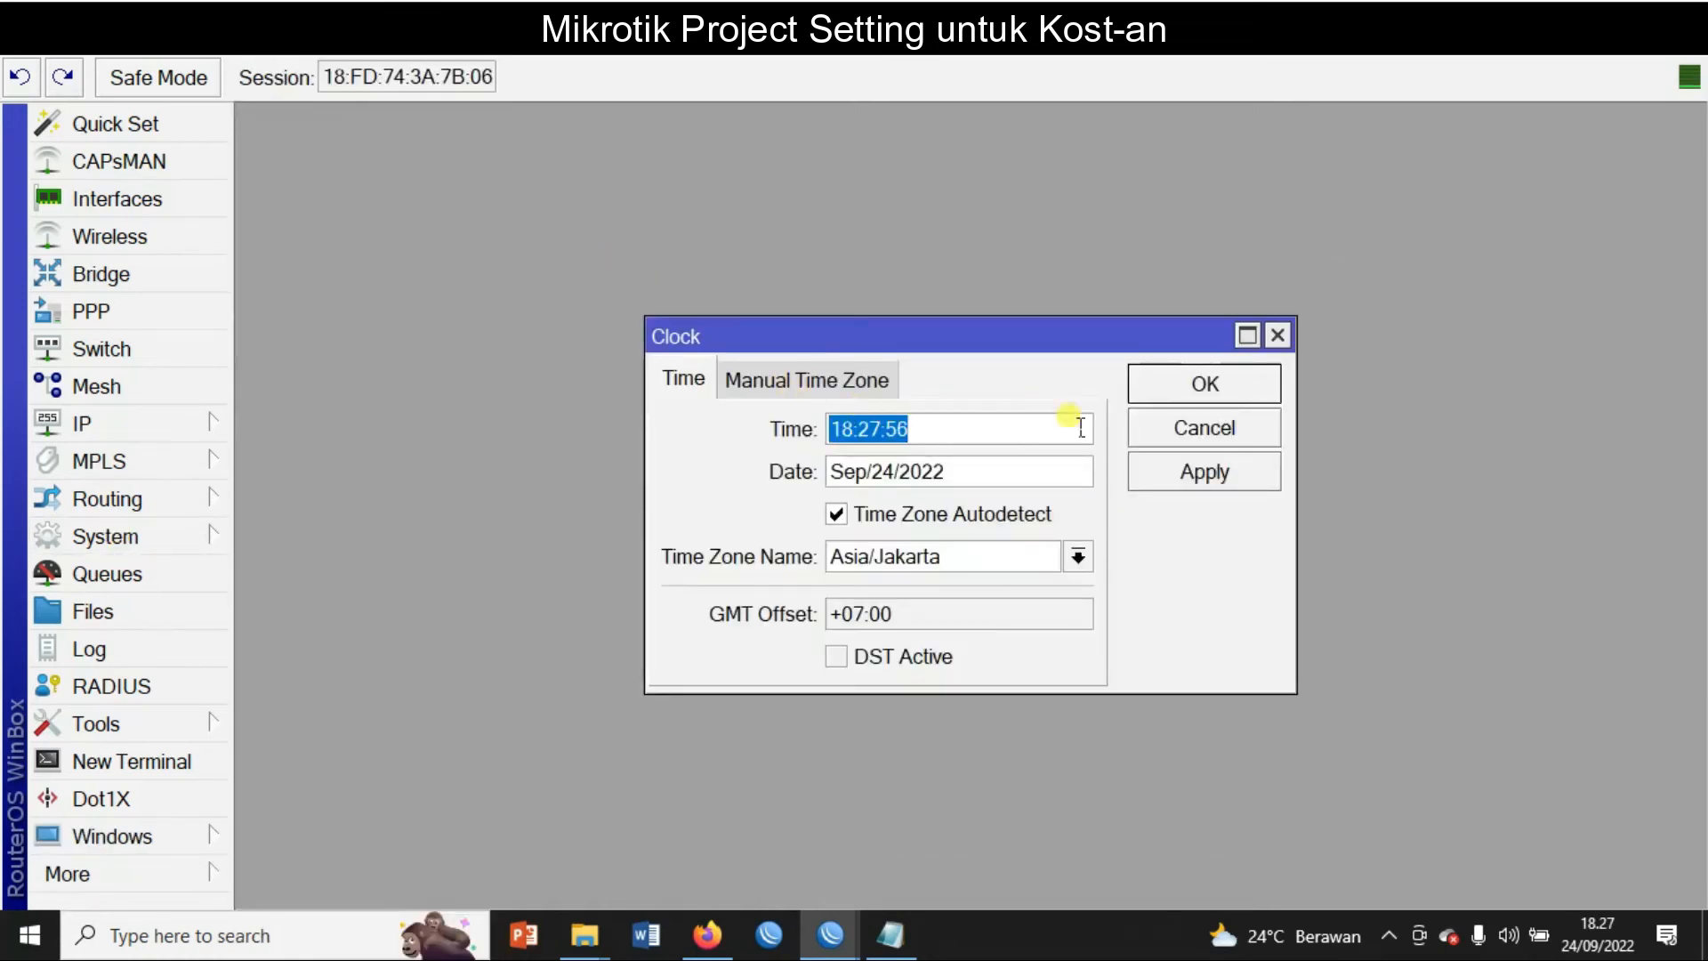
click(1171, 481)
click(1219, 390)
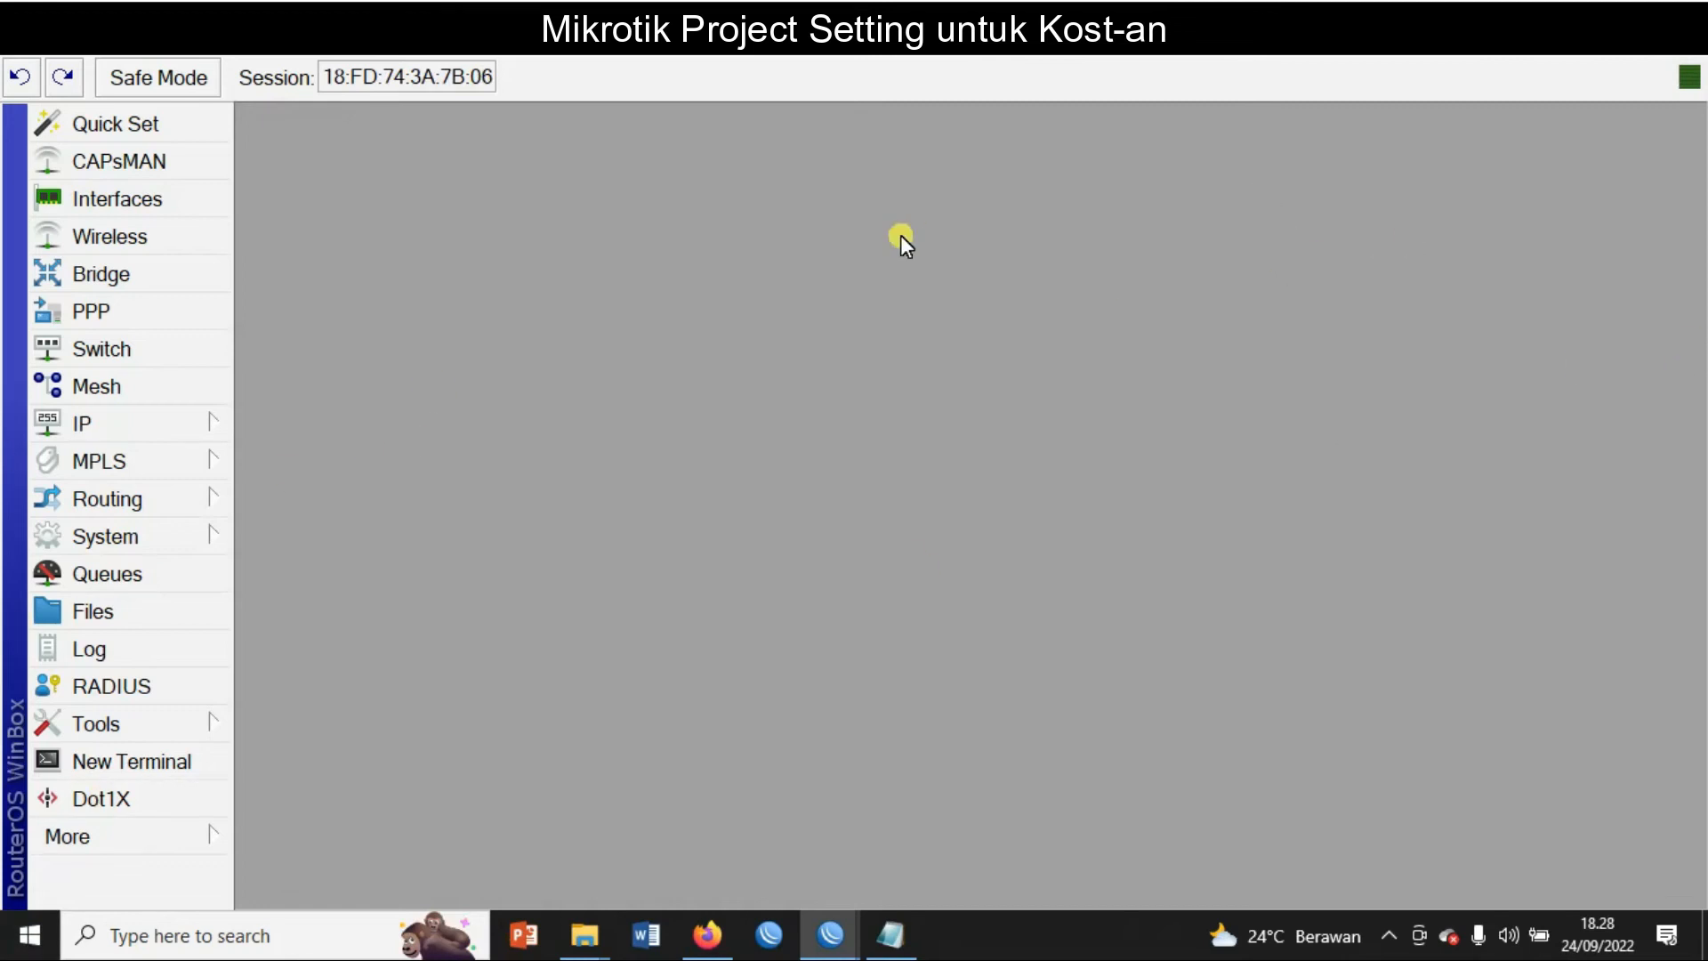
Step: Start a new router user named admin2 and enter and confirm the account password
click(86, 535)
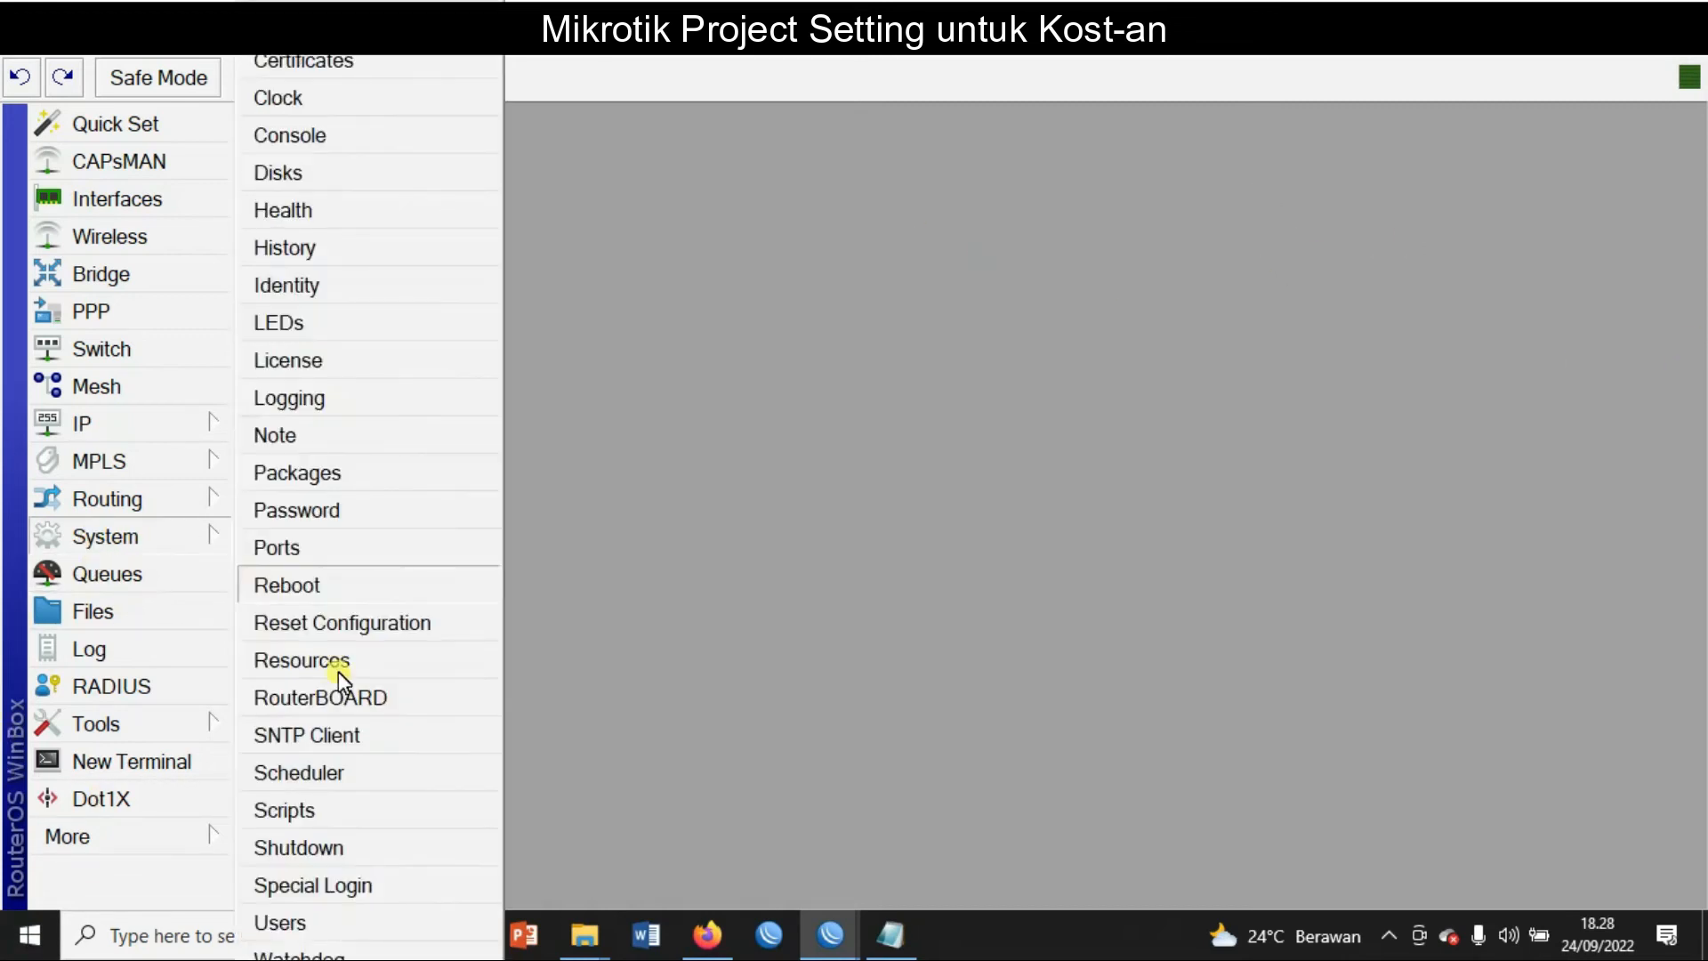
click(294, 923)
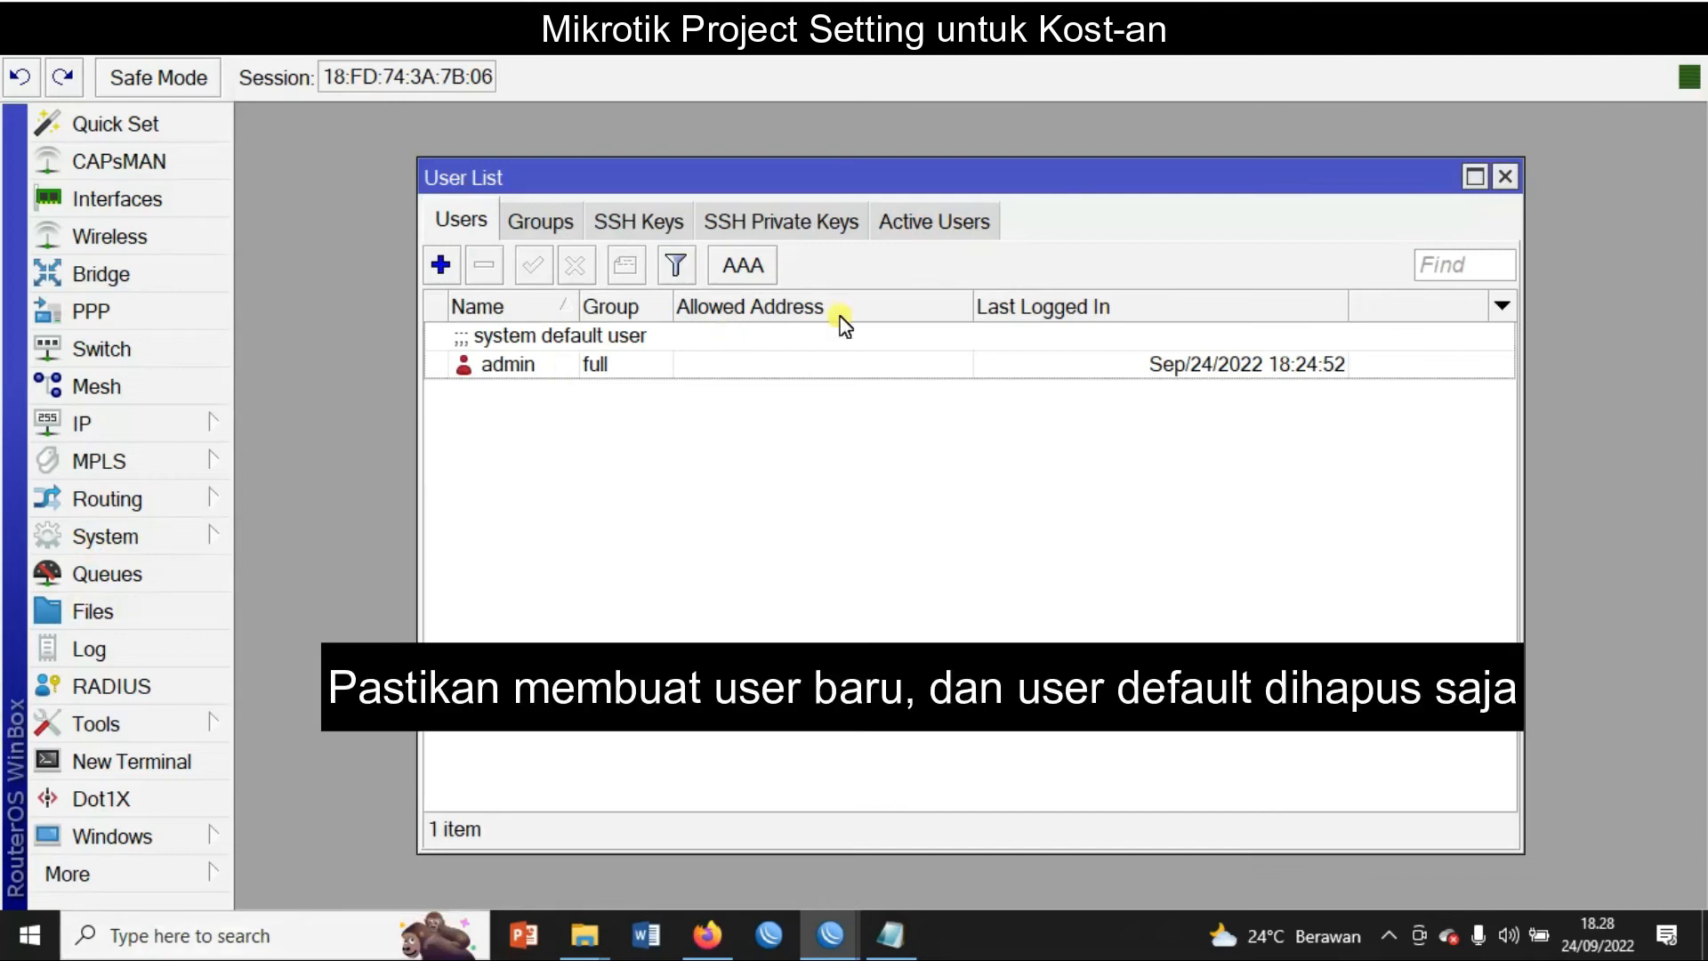
click(442, 265)
text(admin)
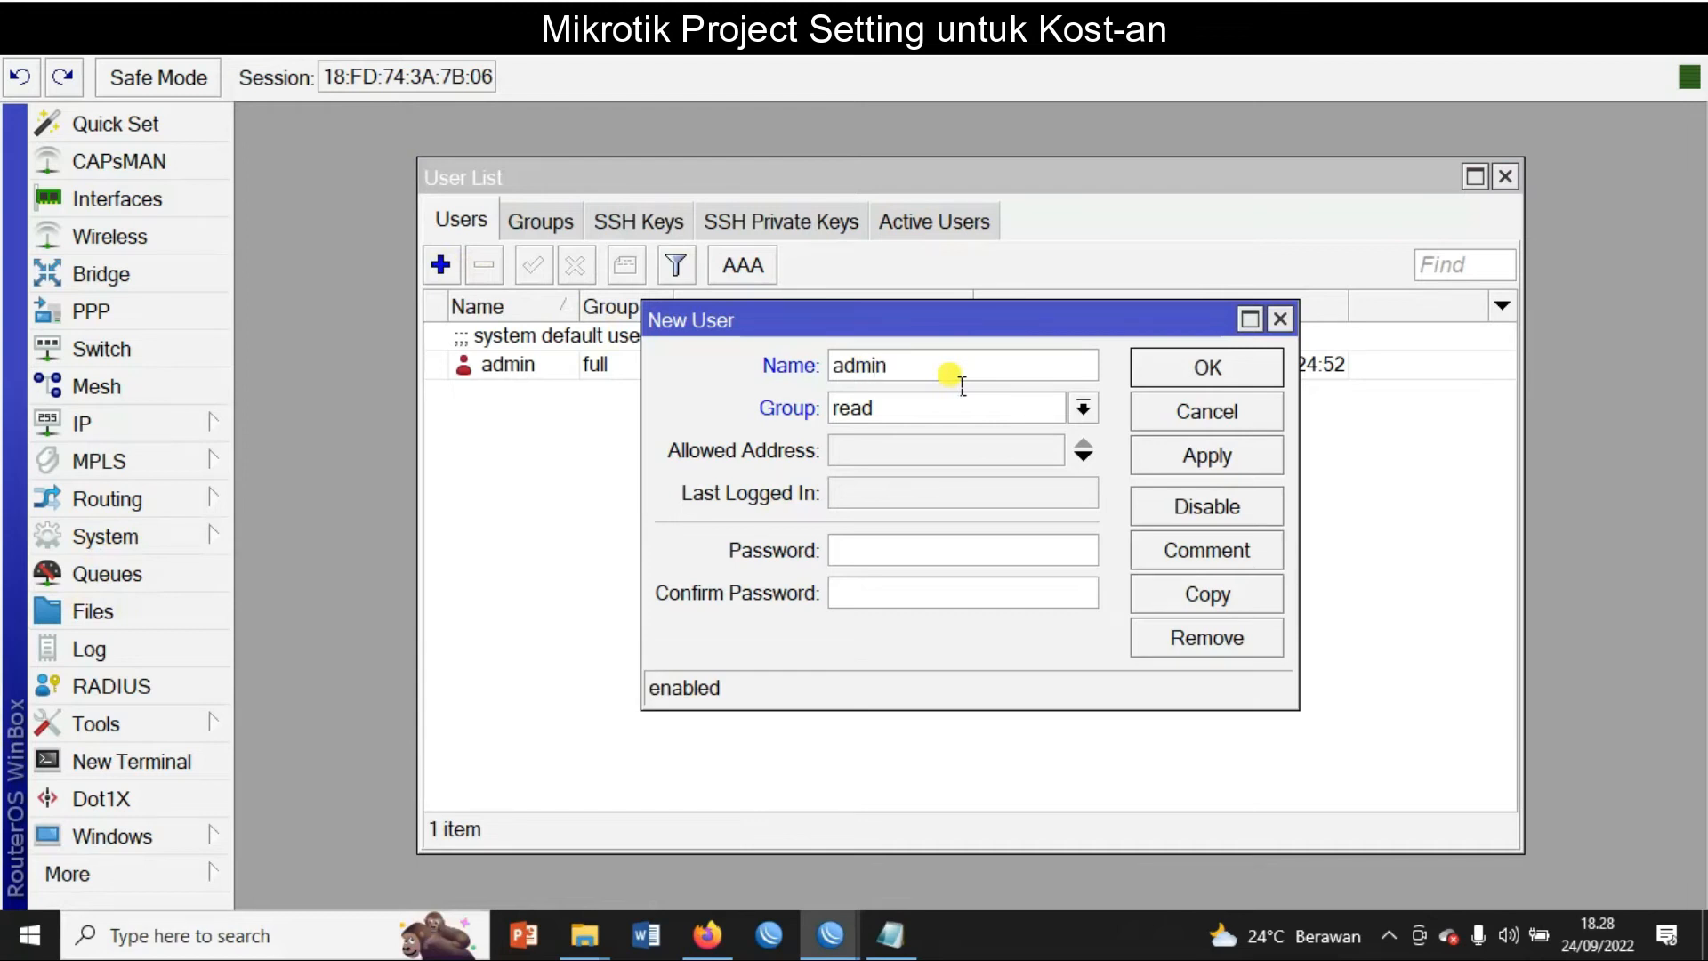
click(930, 552)
text(********)
click(907, 600)
text(********)
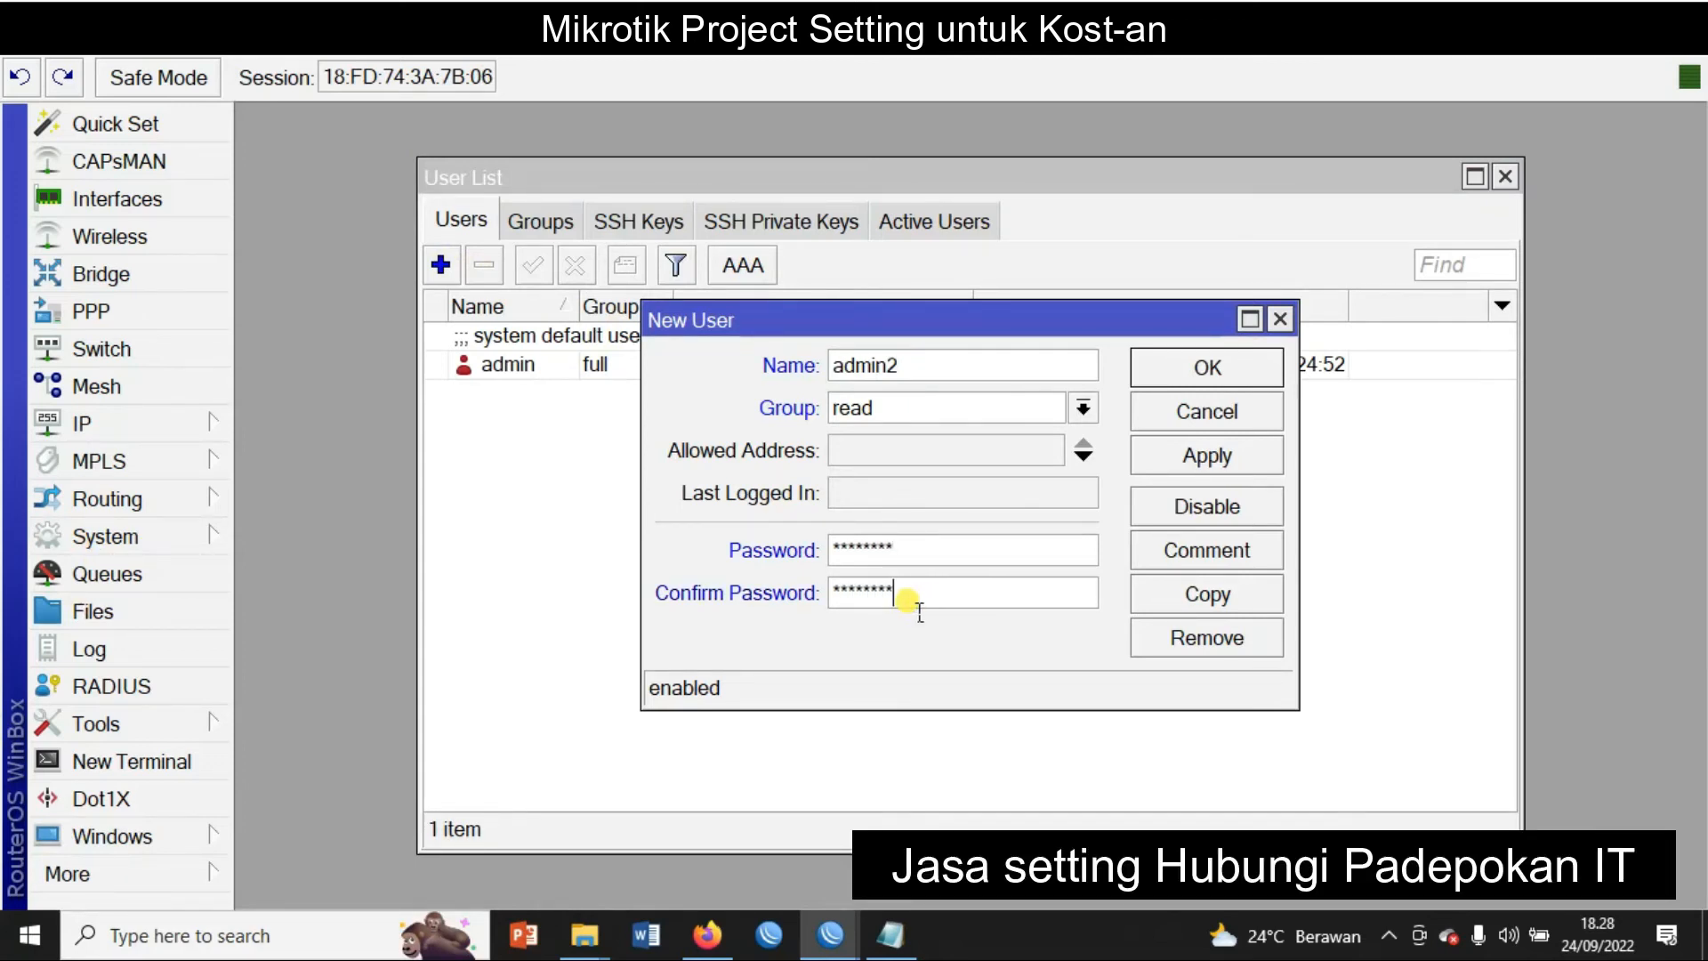
Step: Assign the new user to the full group, save it, and close the user list
click(1066, 409)
click(1016, 442)
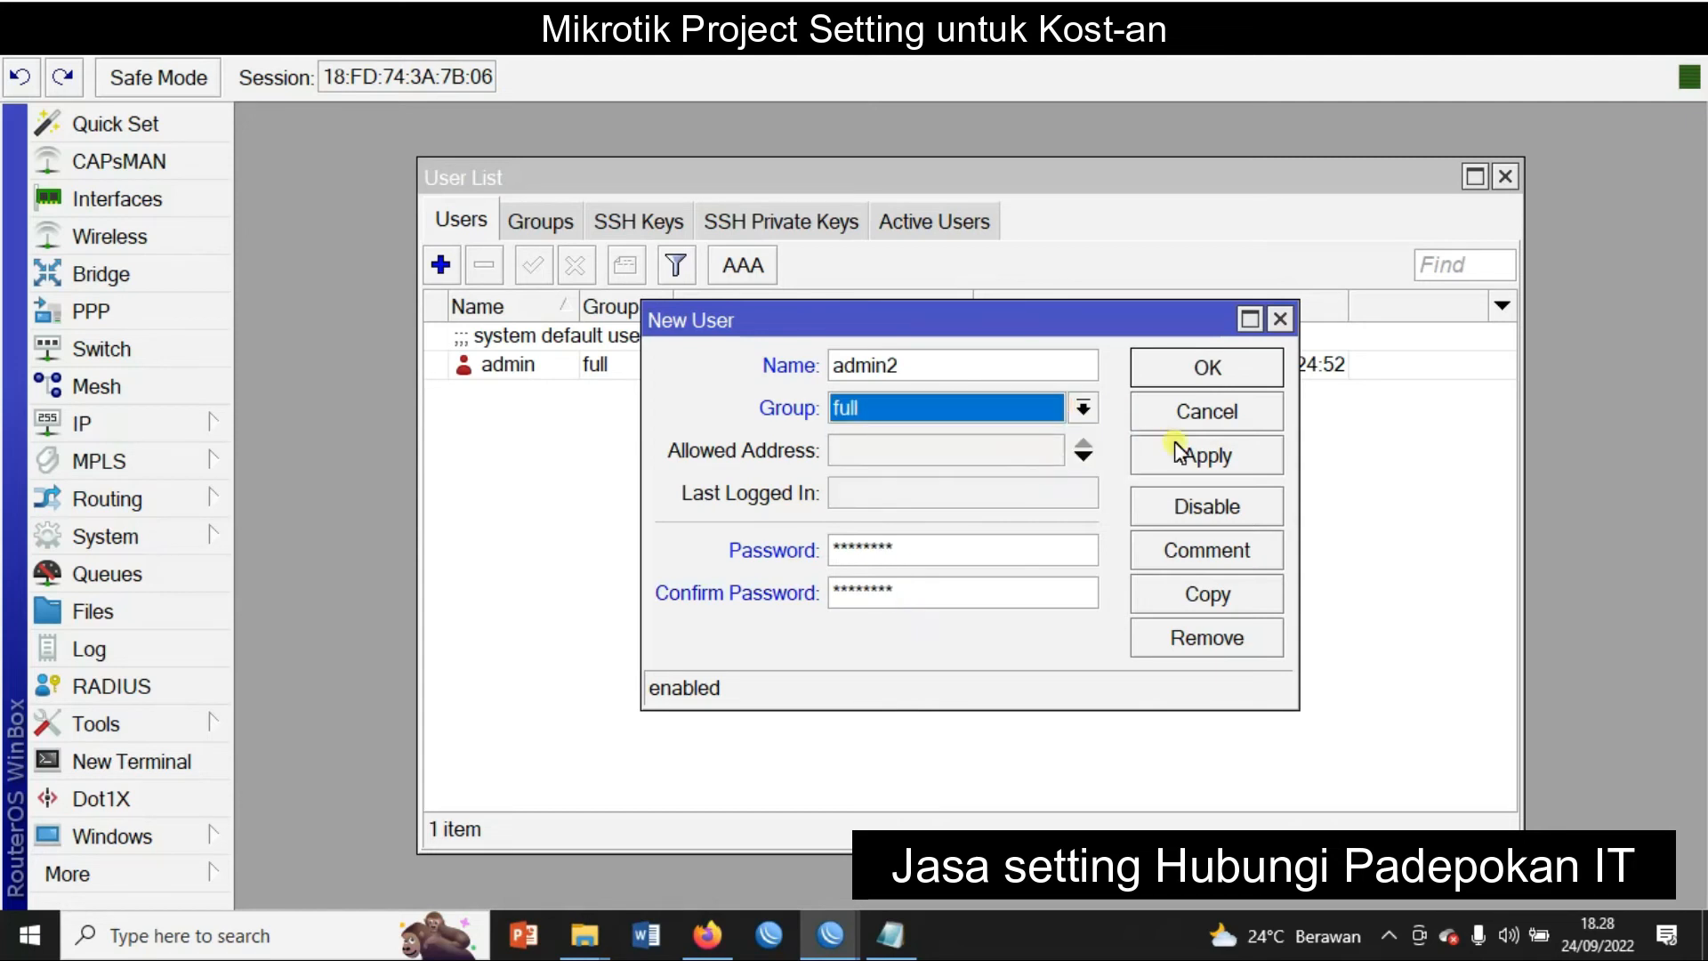
click(1231, 456)
click(1210, 369)
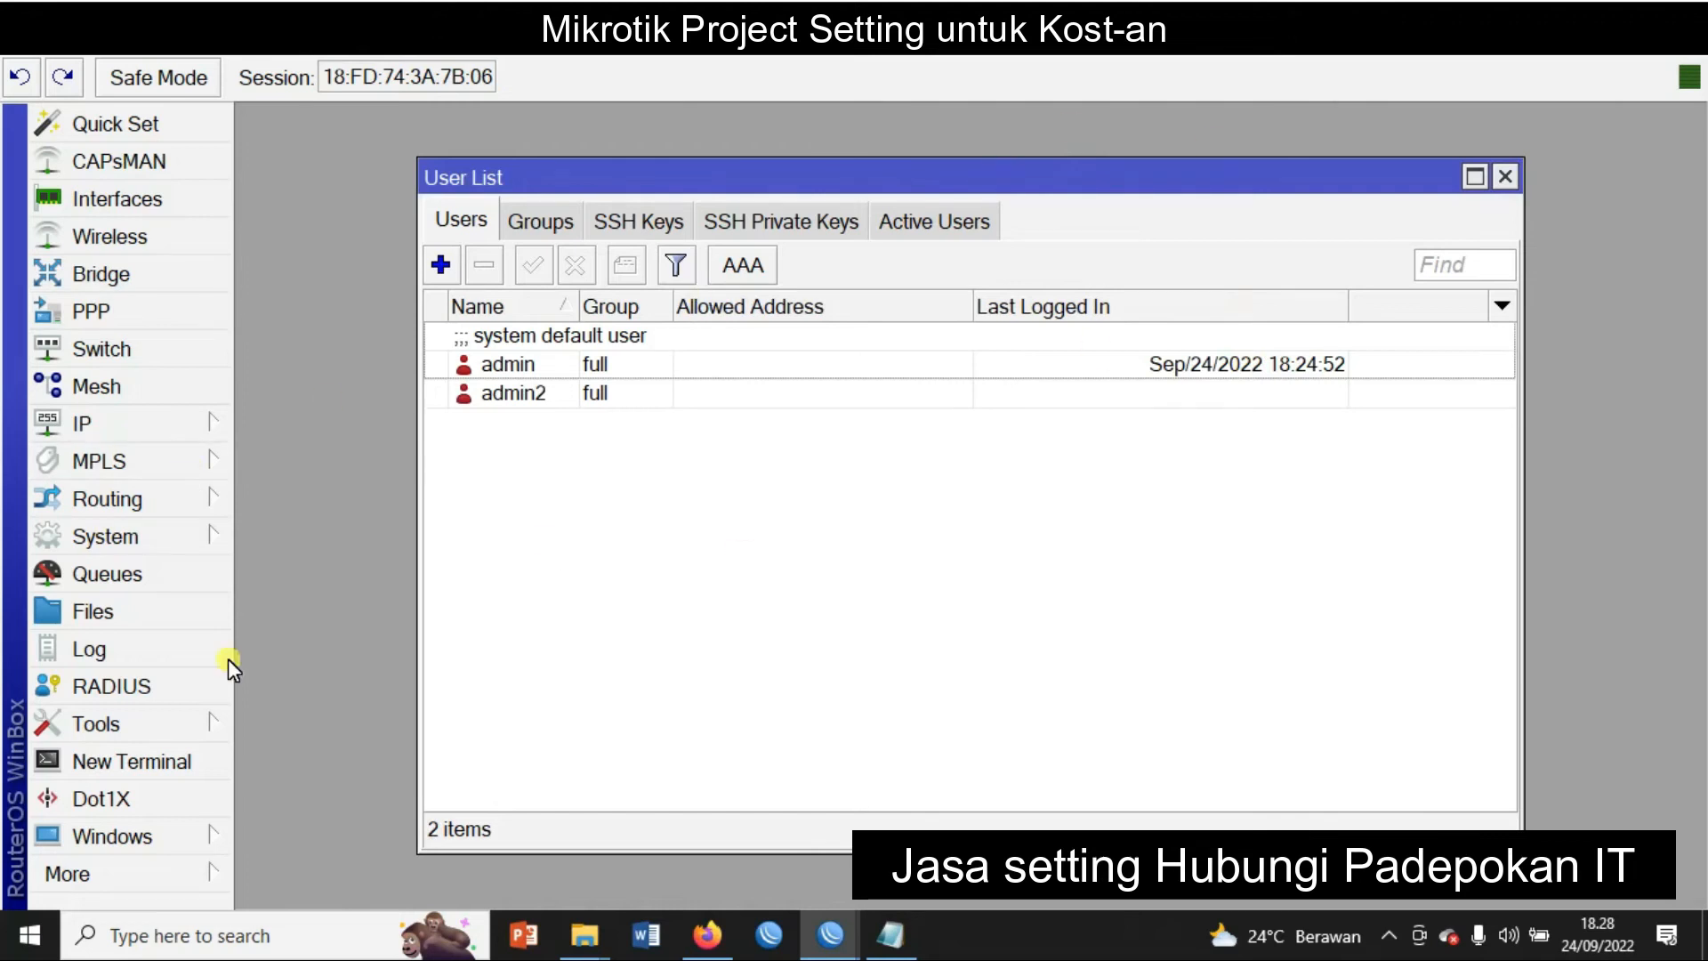
click(537, 352)
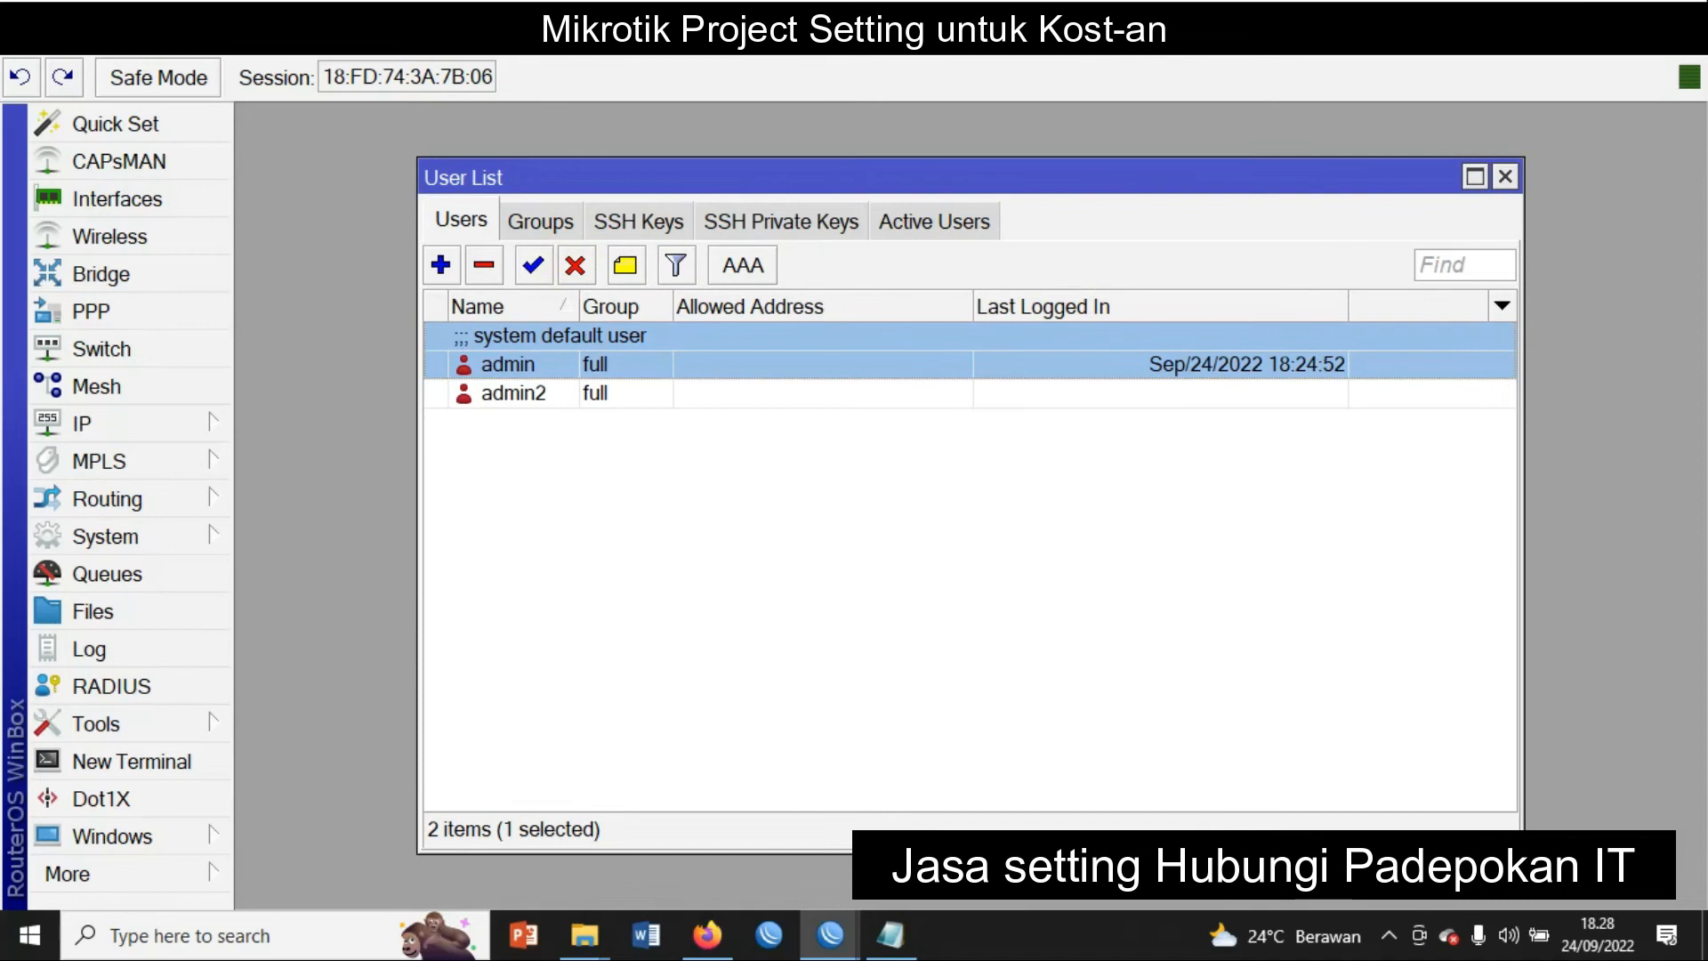
click(1505, 177)
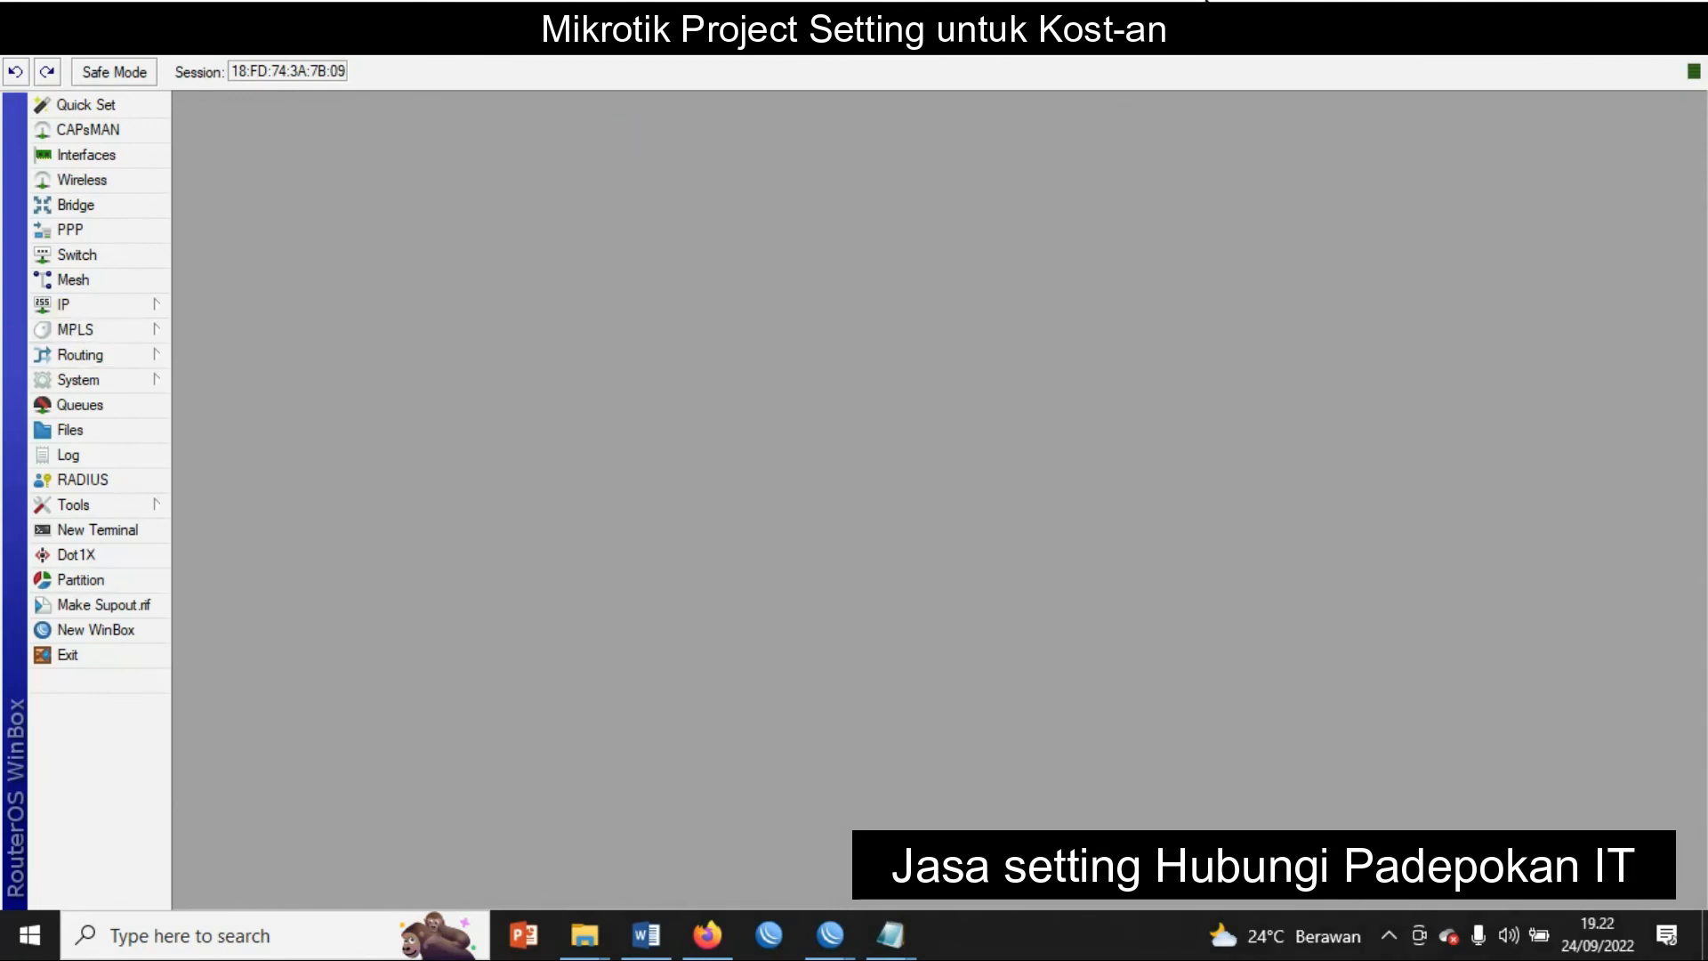
Step: Ping google.com from a new terminal on the router to test its internet connection
click(98, 530)
text(ping goog)
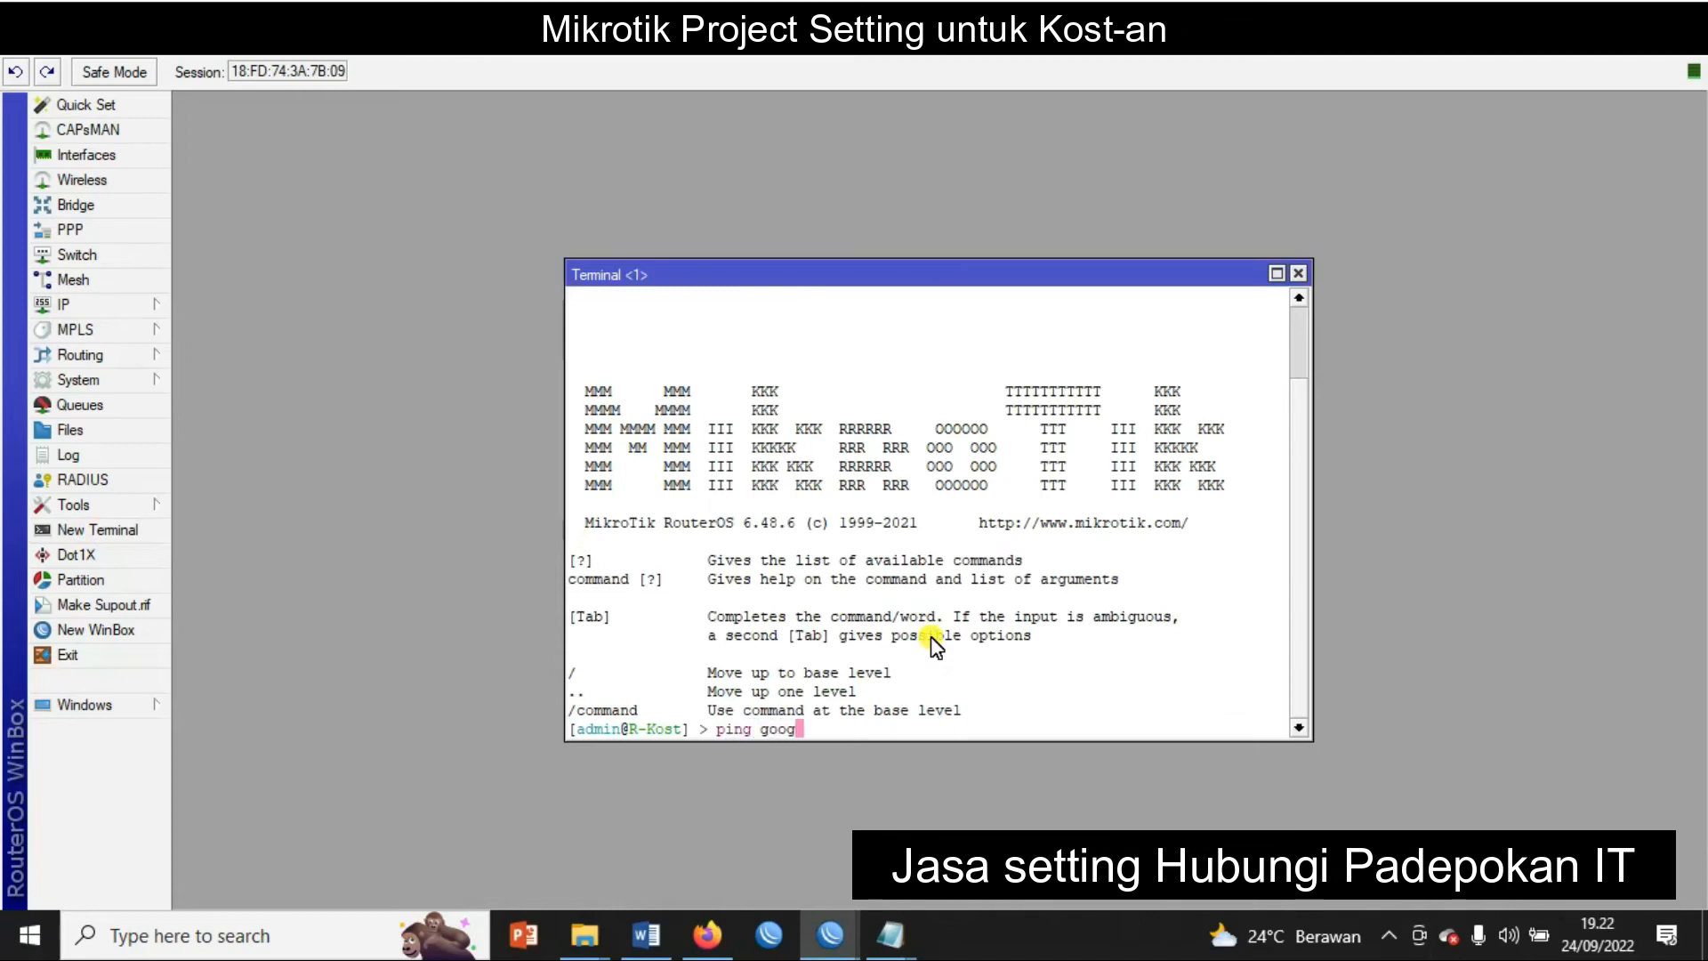
text(le.com)
key(Return)
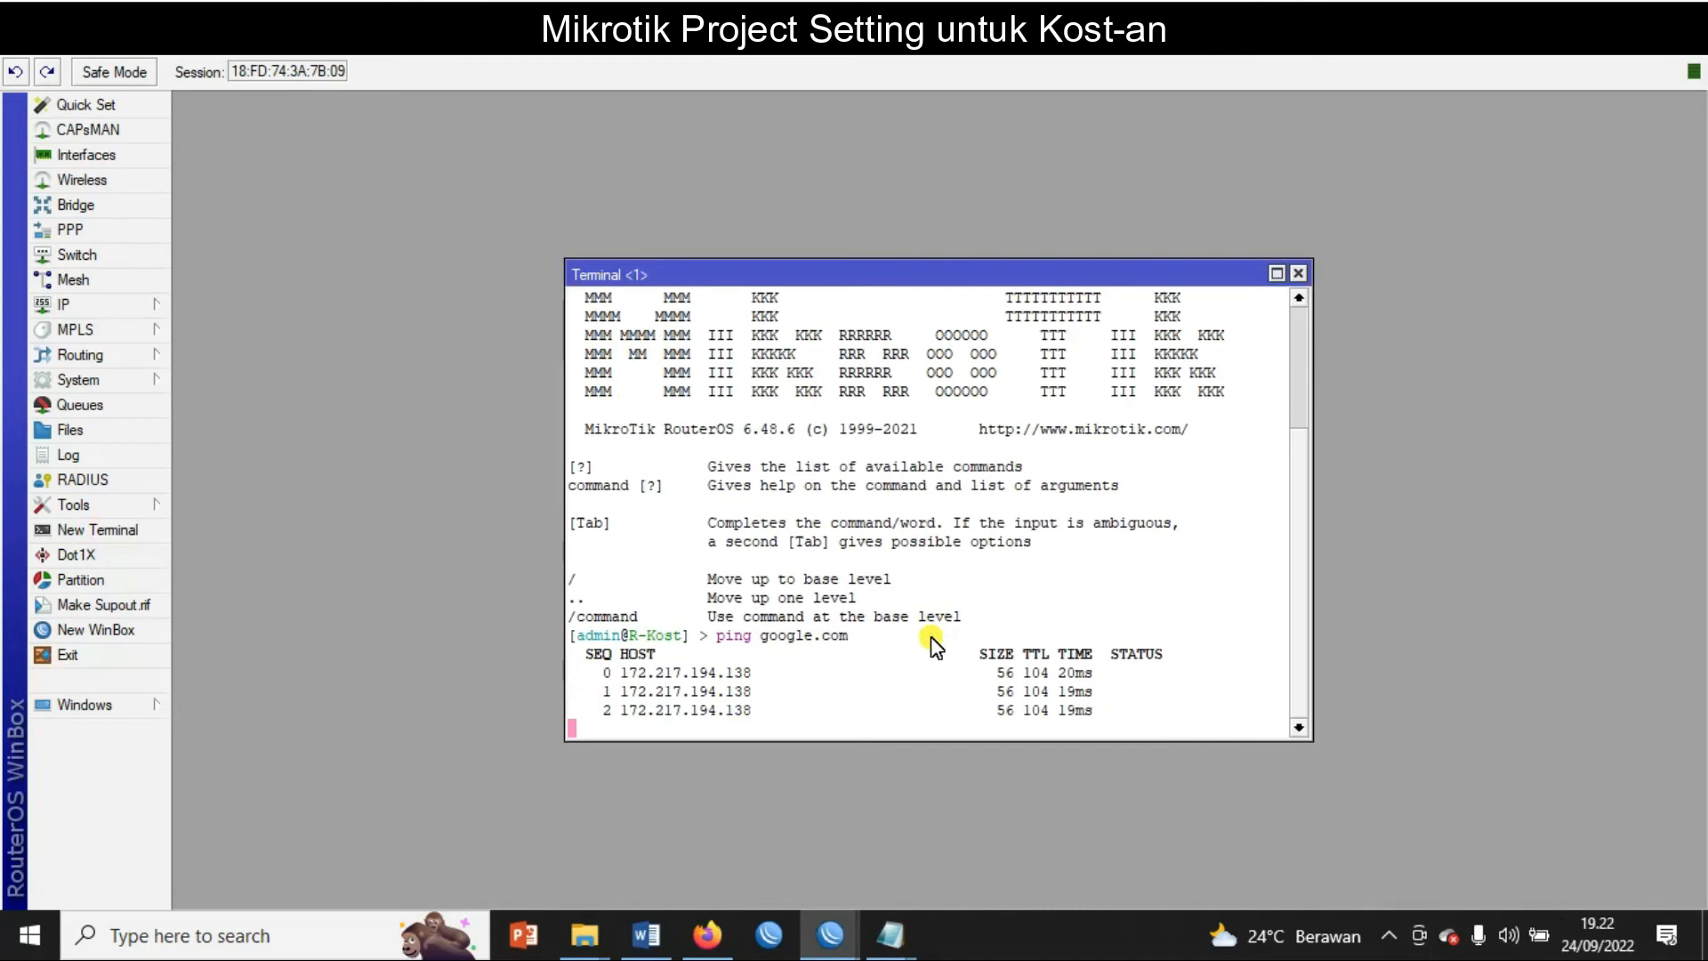
Step: Switch to a Windows command prompt and display the client's network configuration with ipconfig
key(super+r)
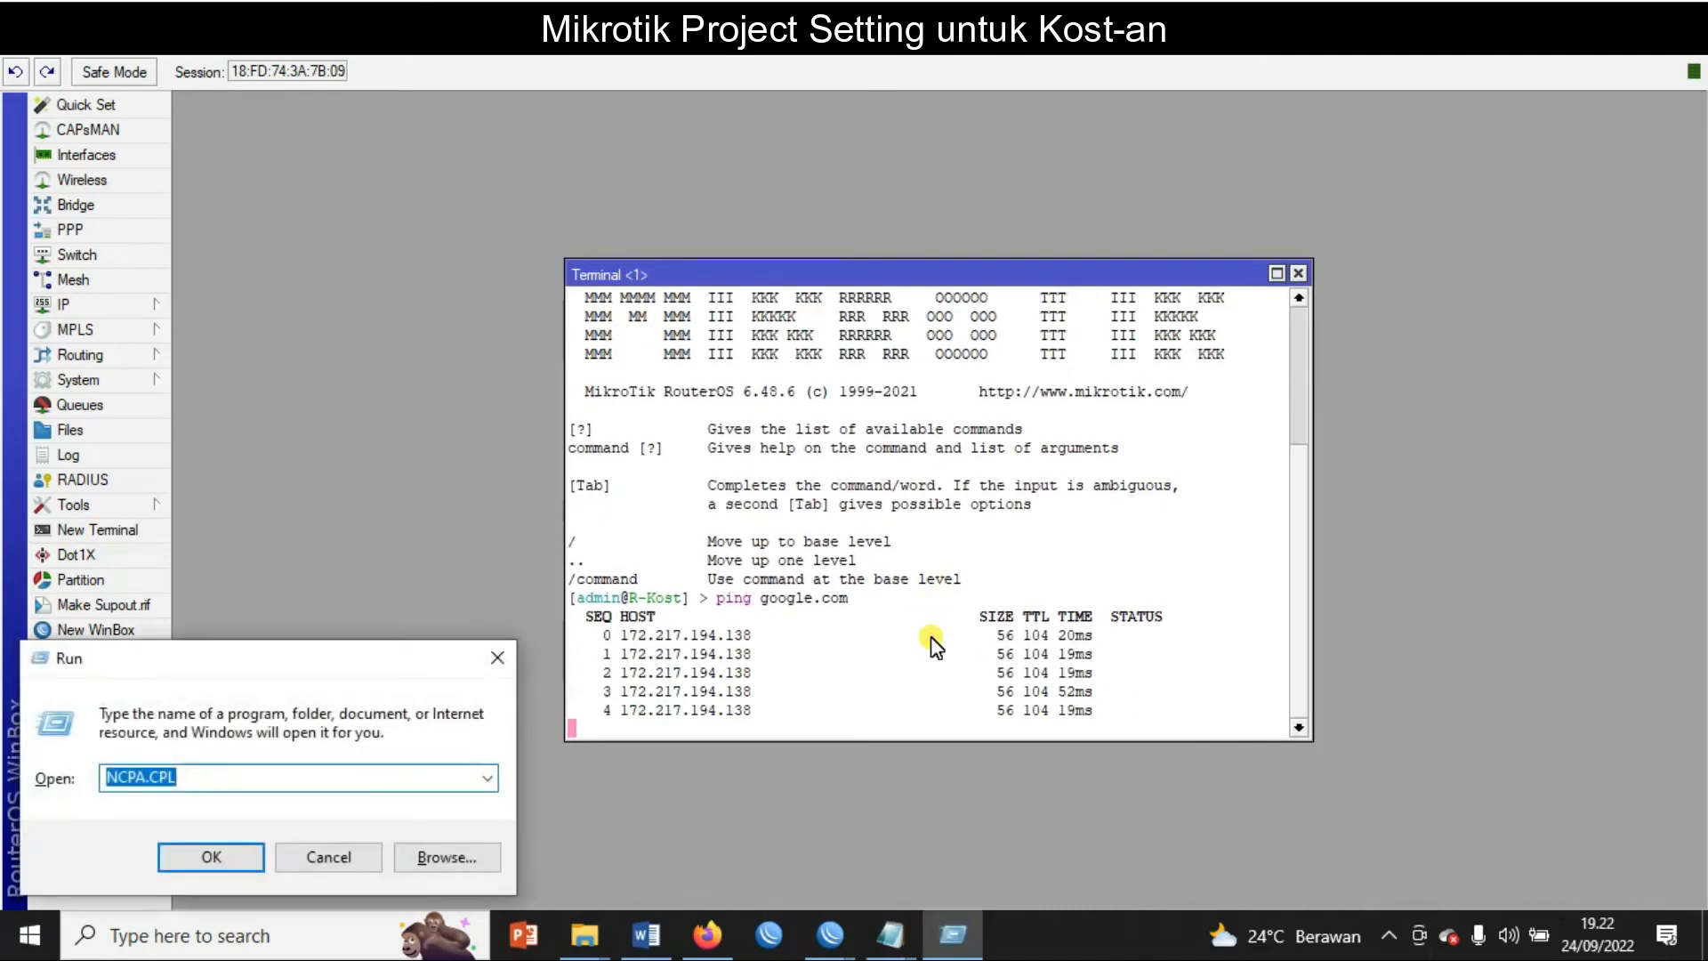
text(cmd)
key(Return)
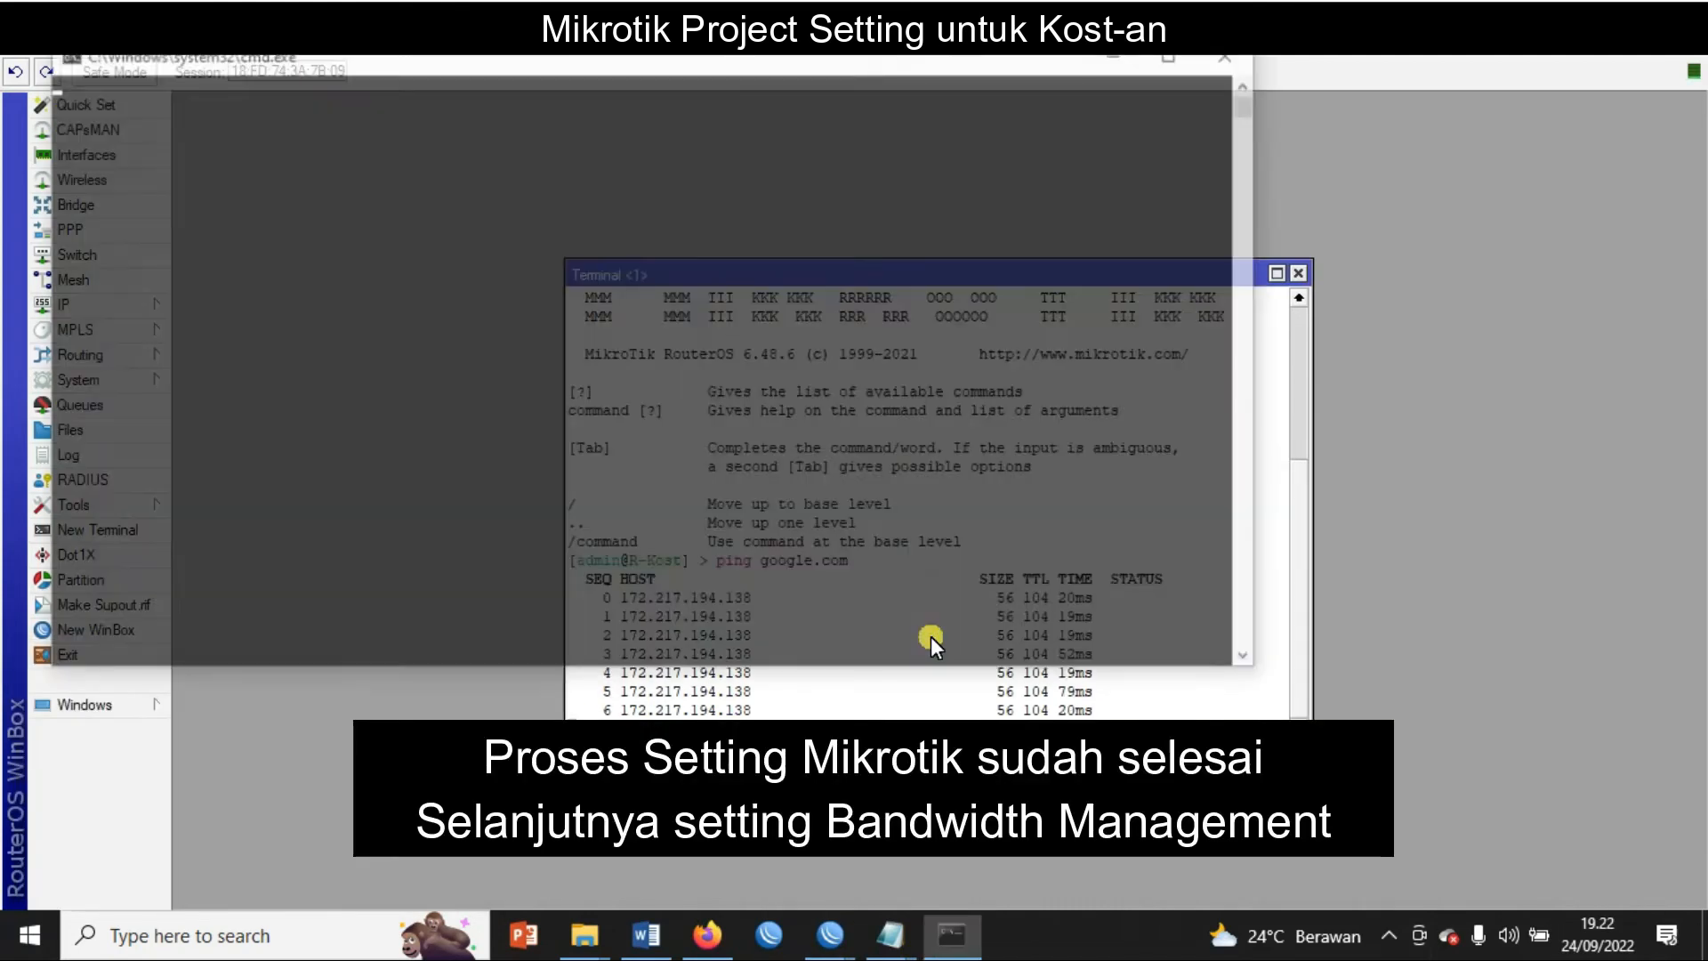
text(ipconfig)
key(Return)
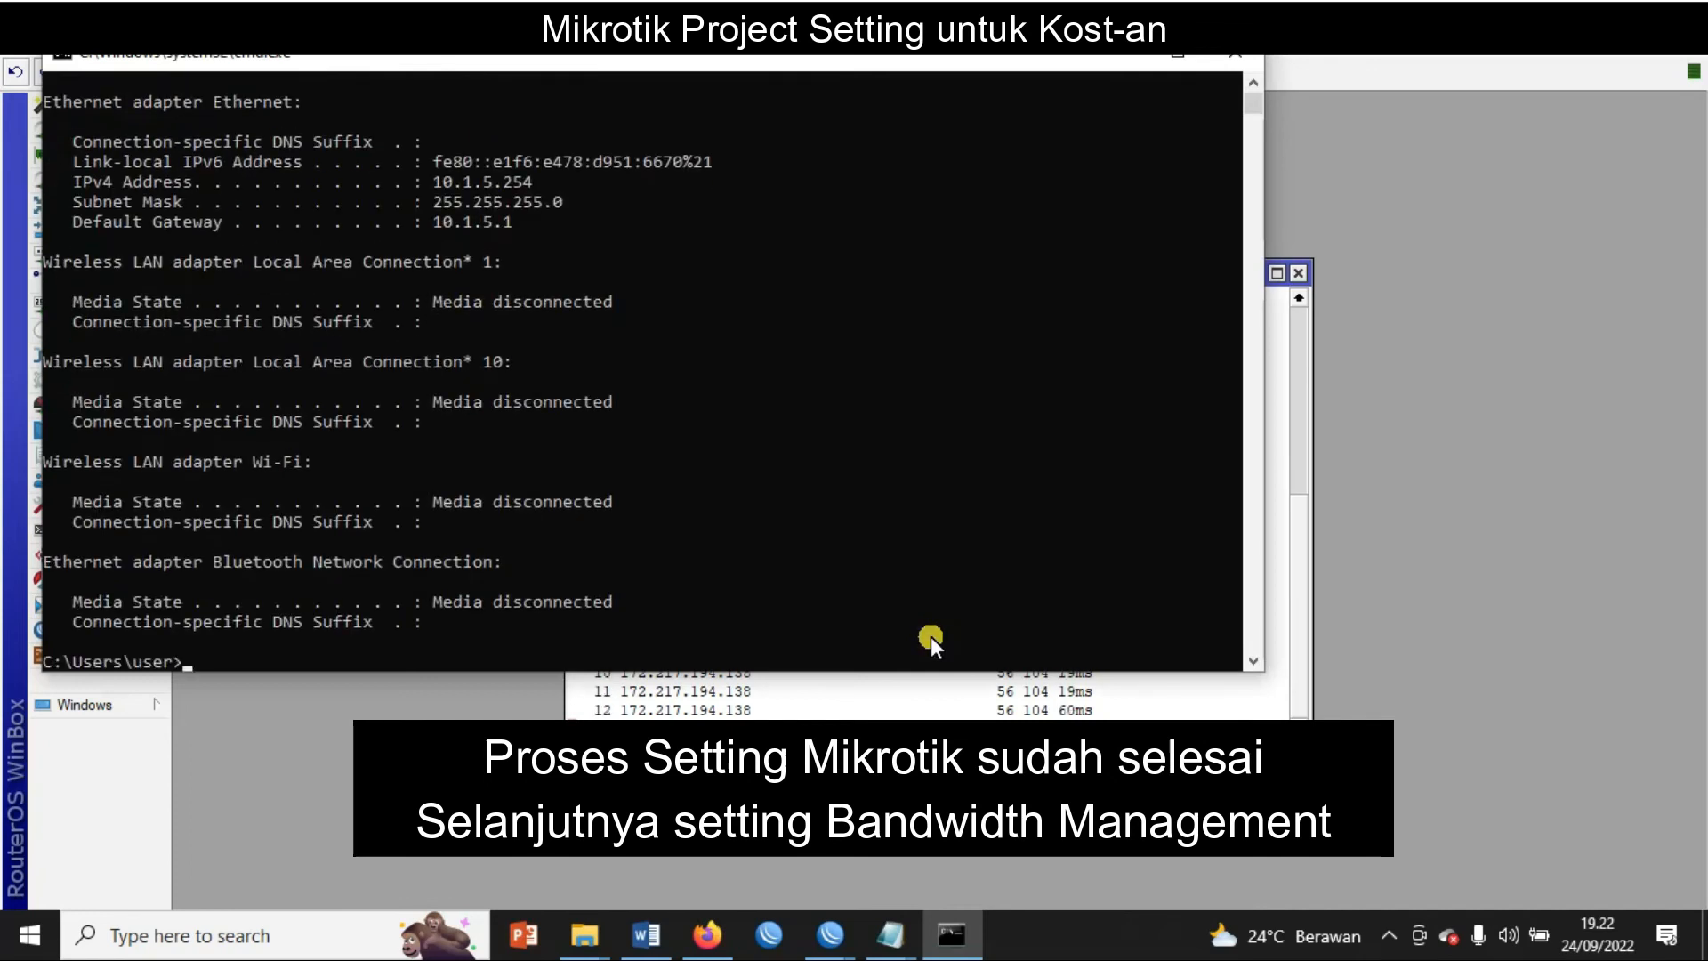
Step: Ping google.com from the client's command prompt, then return to WinBox and close the router's terminal
text(ping google.com)
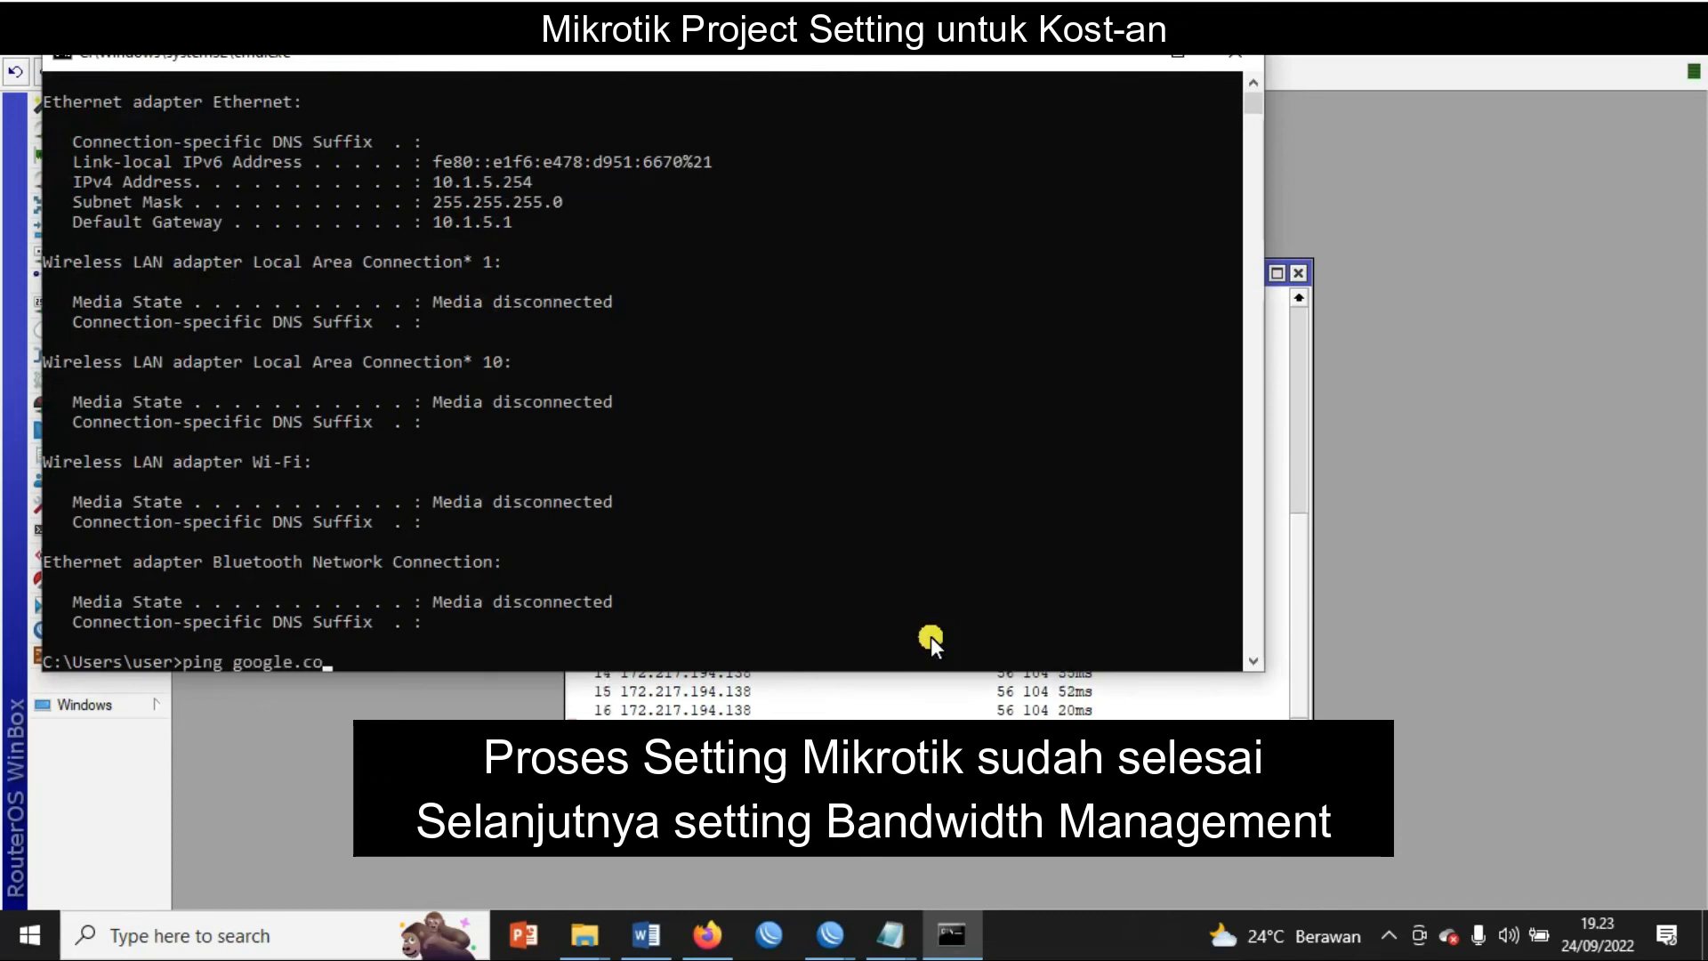
key(Return)
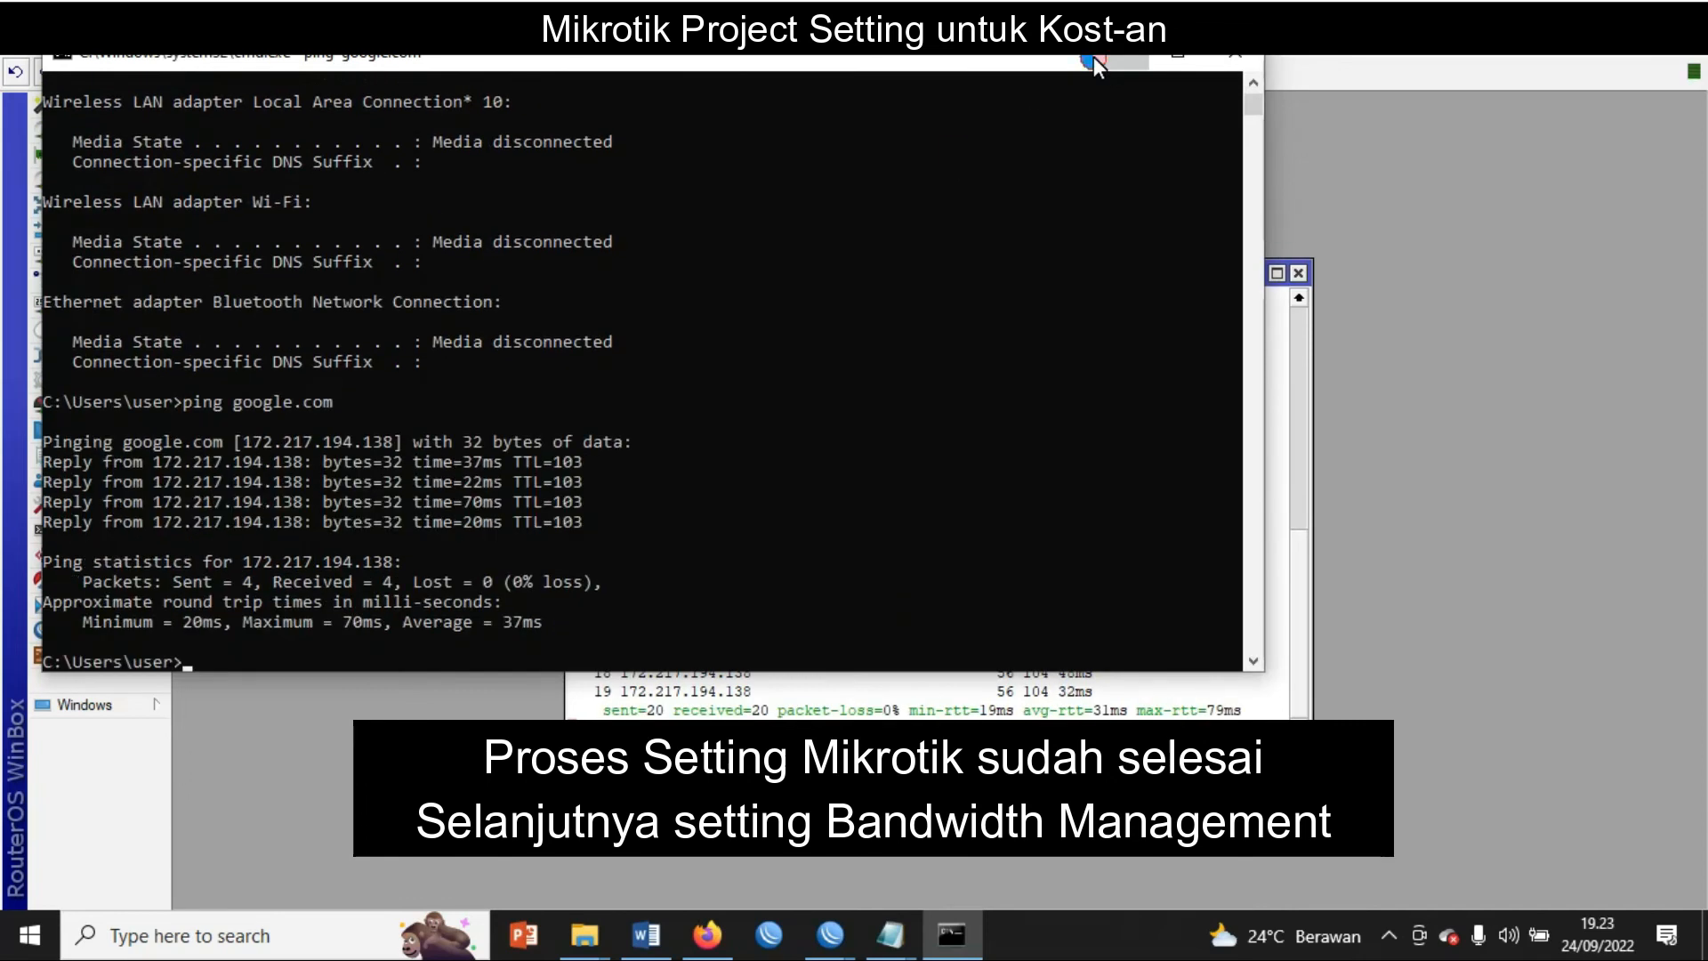
click(1093, 59)
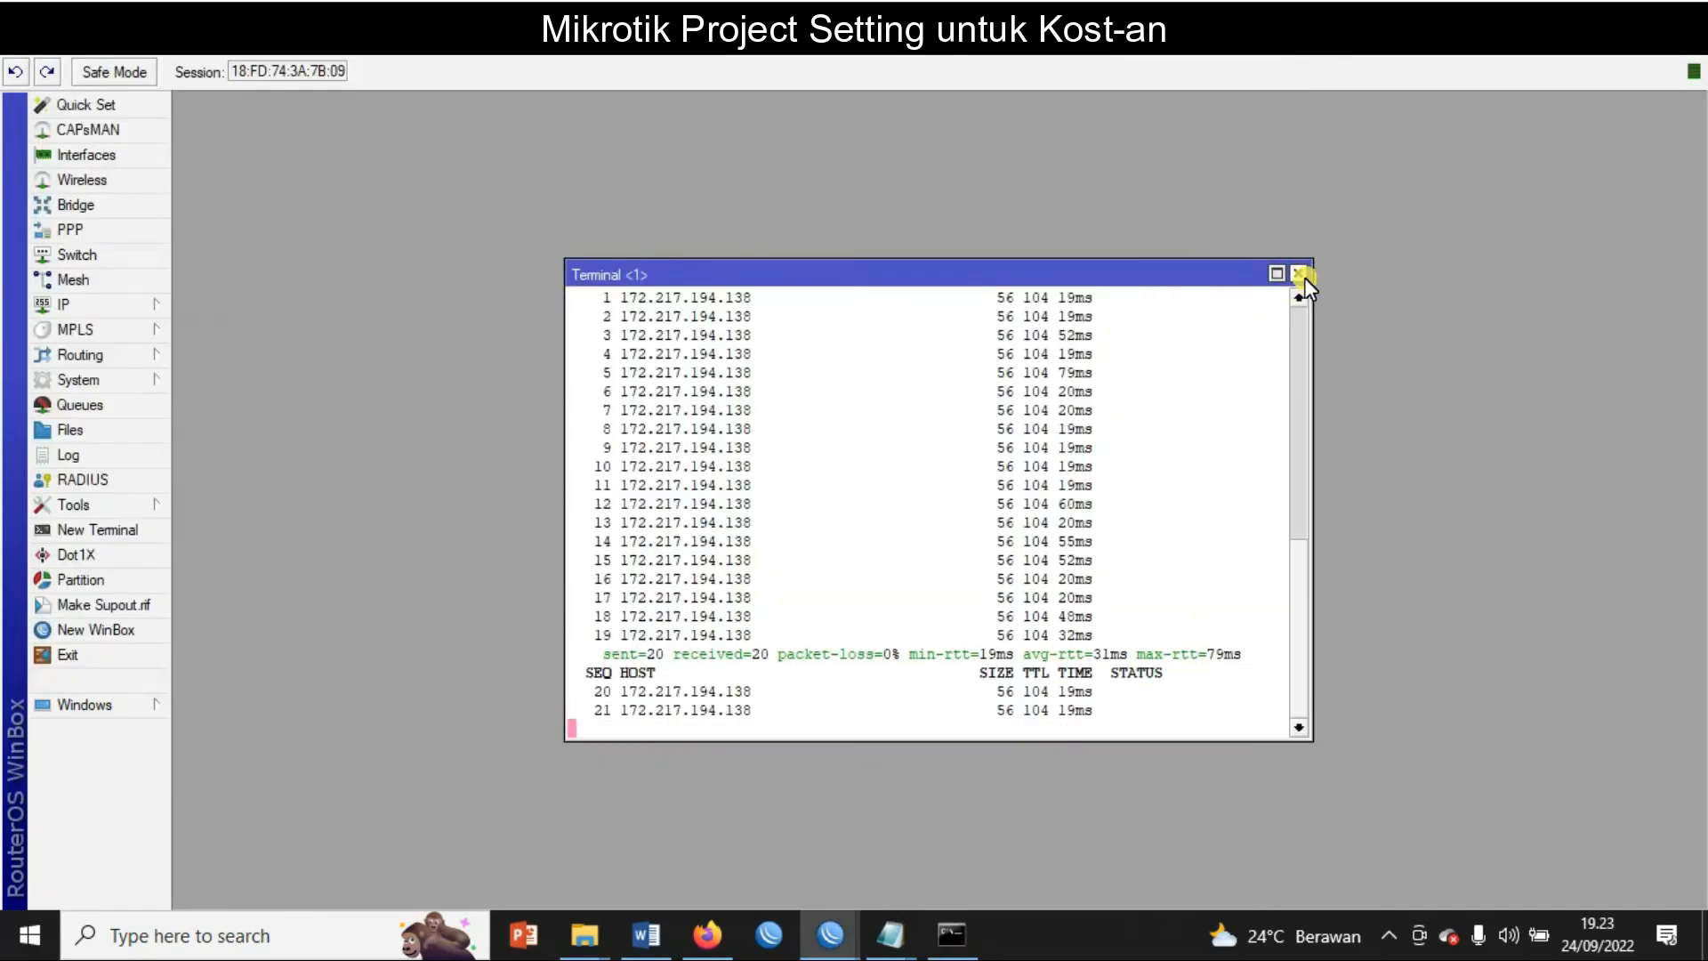
click(1298, 274)
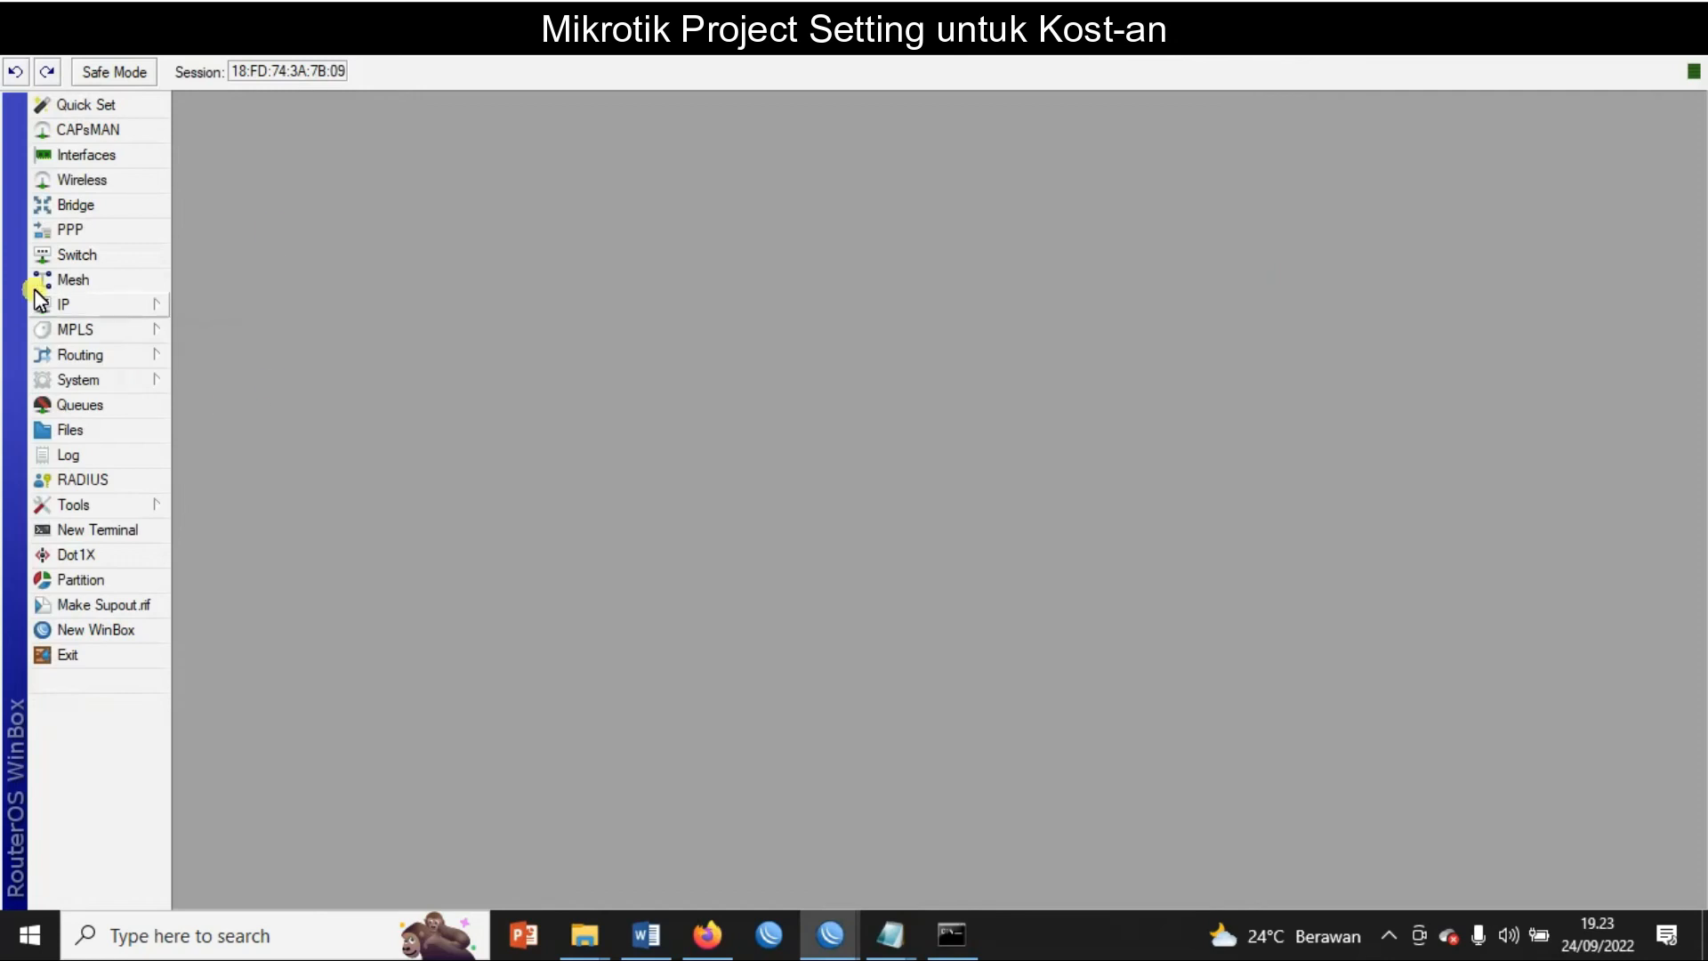
Step: Display the router's queue tree and widen its columns and window to examine the bandwidth limits per floor
click(62, 305)
click(73, 408)
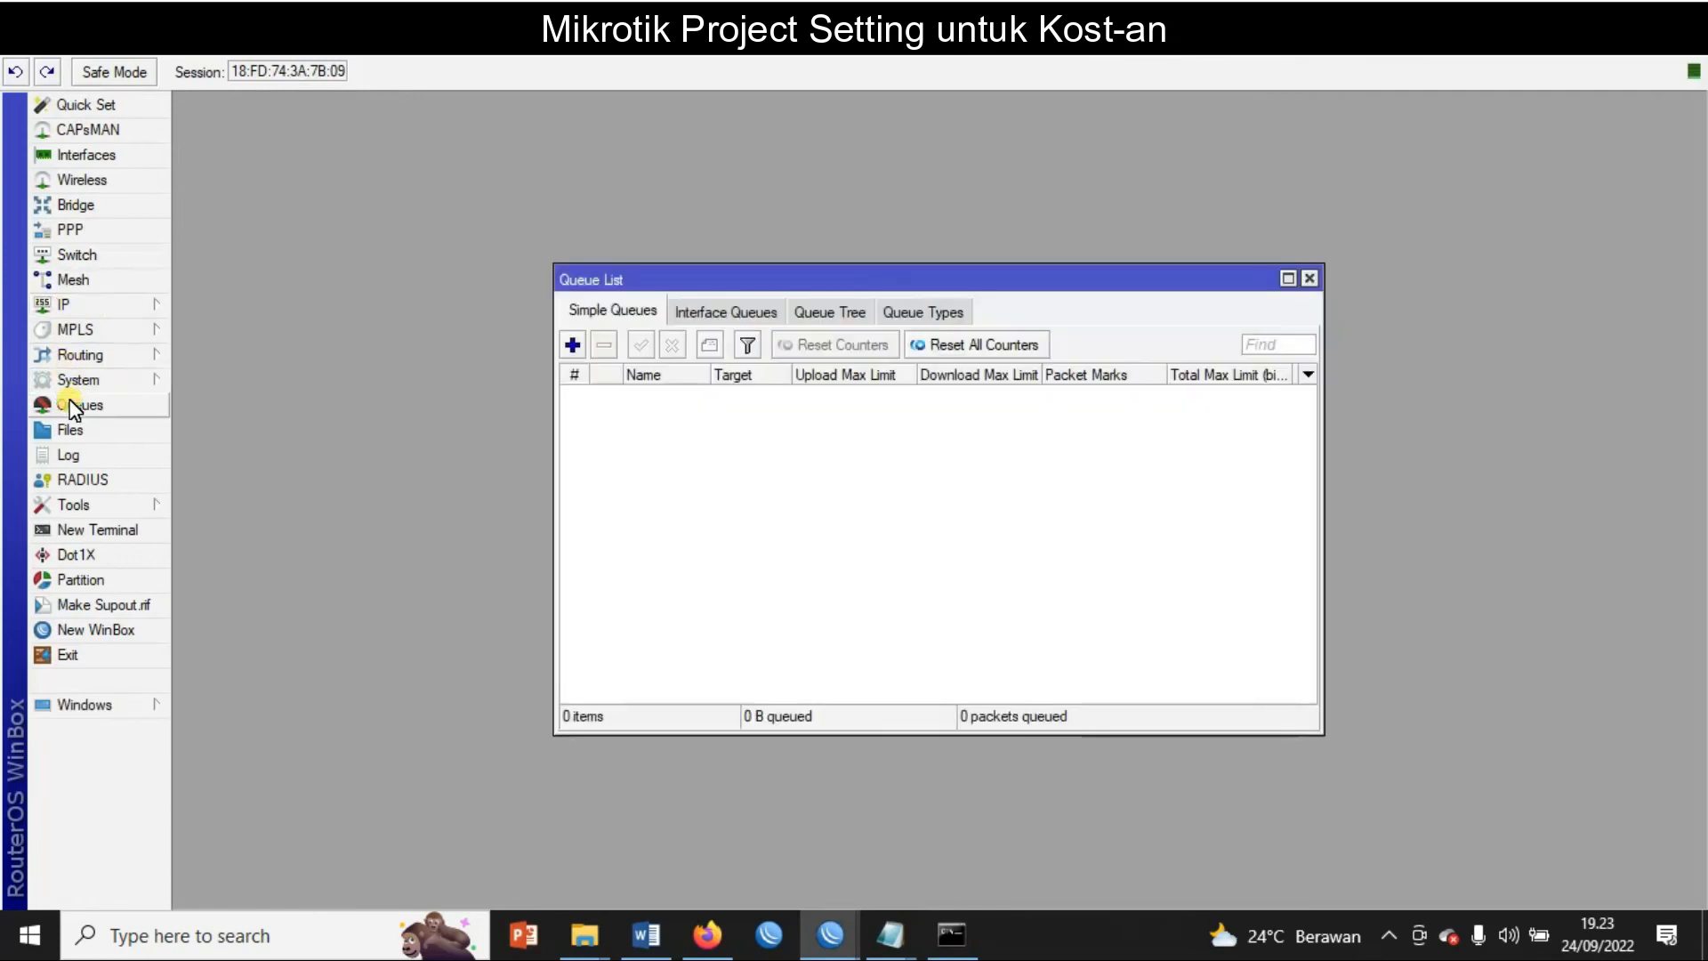
click(824, 313)
drag(805, 376, 894, 375)
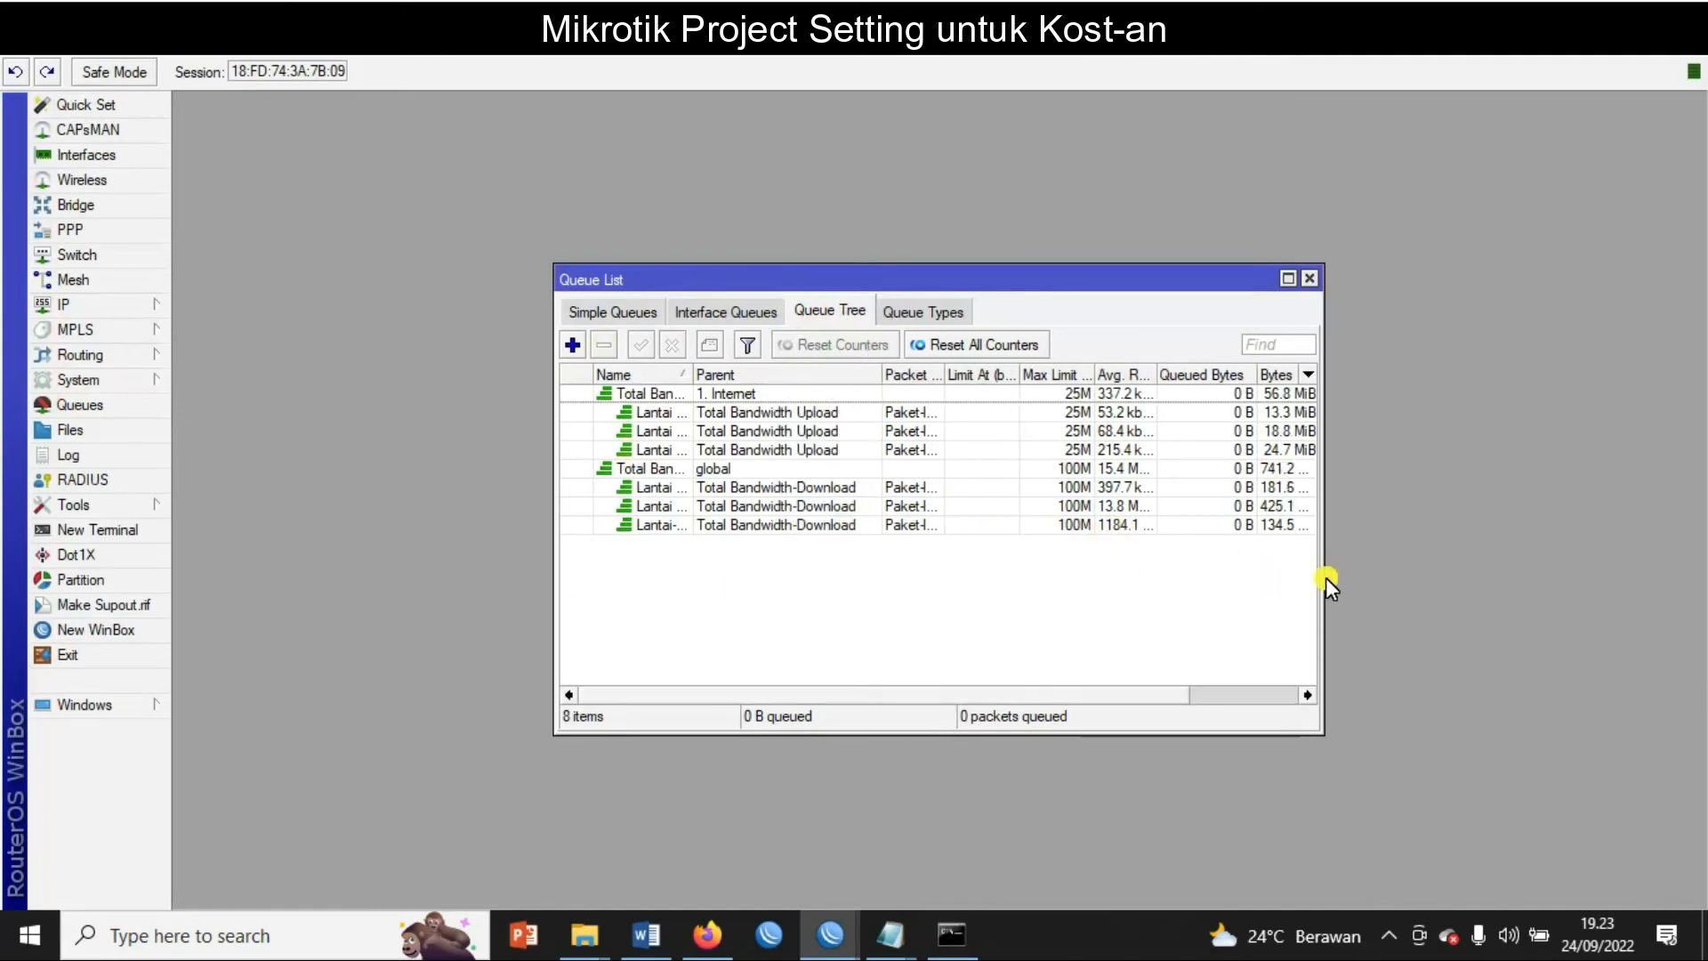
drag(1335, 582, 1561, 580)
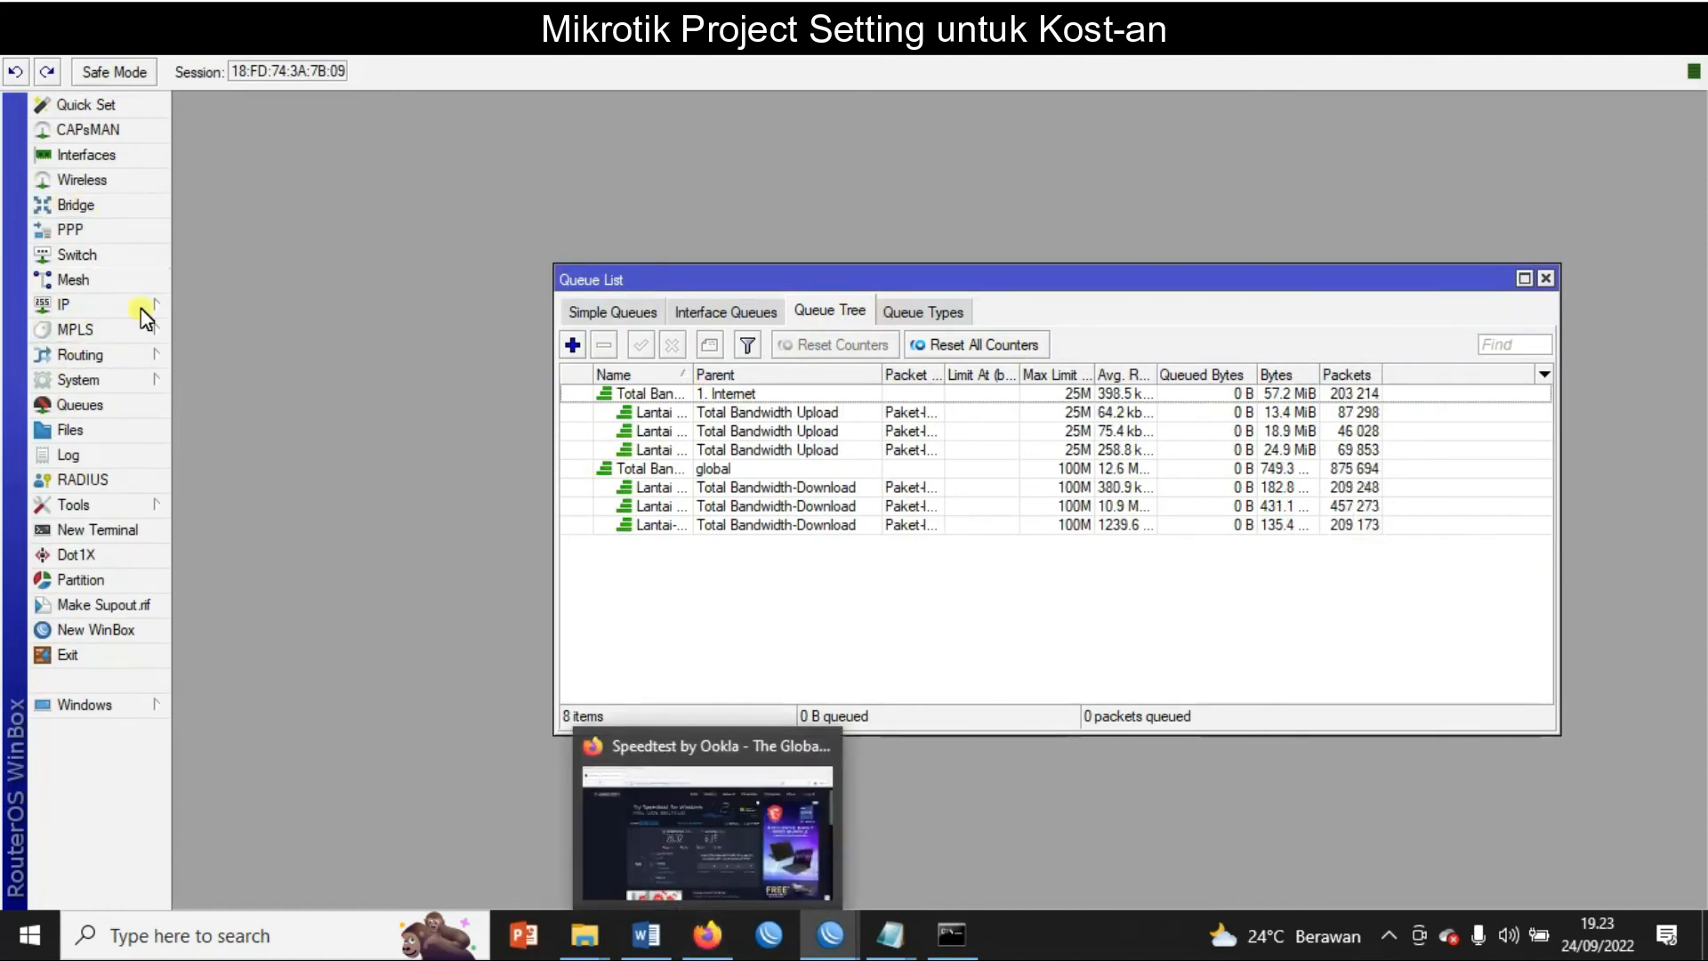
Step: Display the firewall's mangle rules to examine the connection and packet marks per floor
click(83, 307)
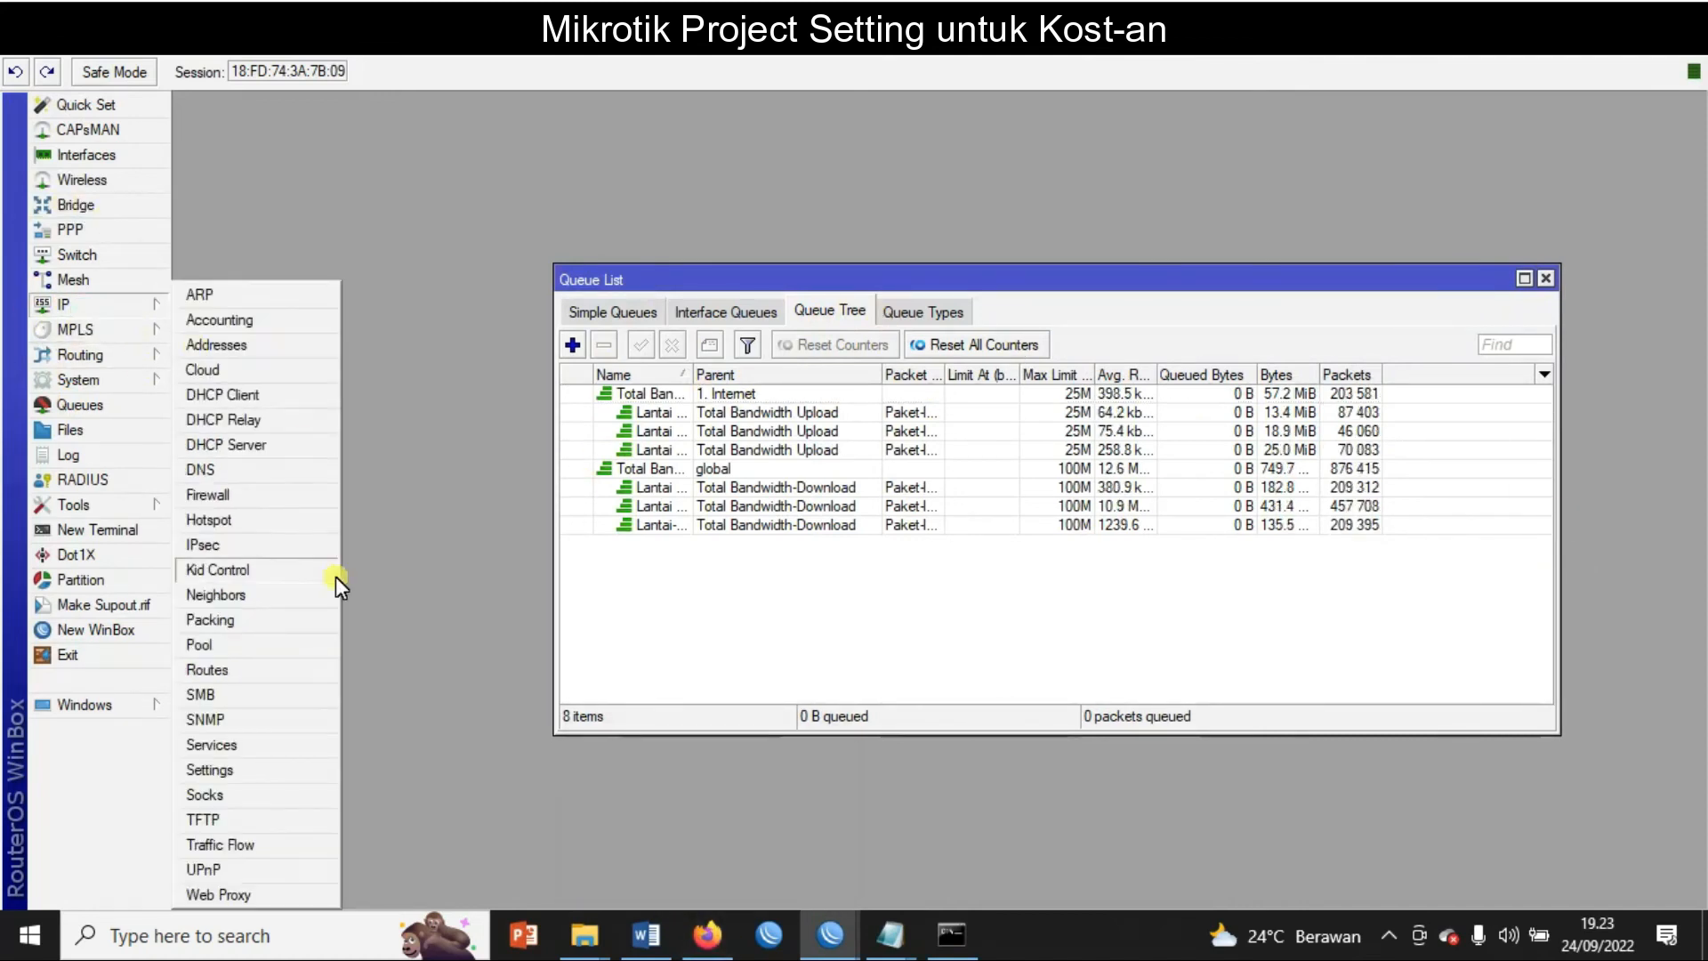
click(204, 494)
click(531, 315)
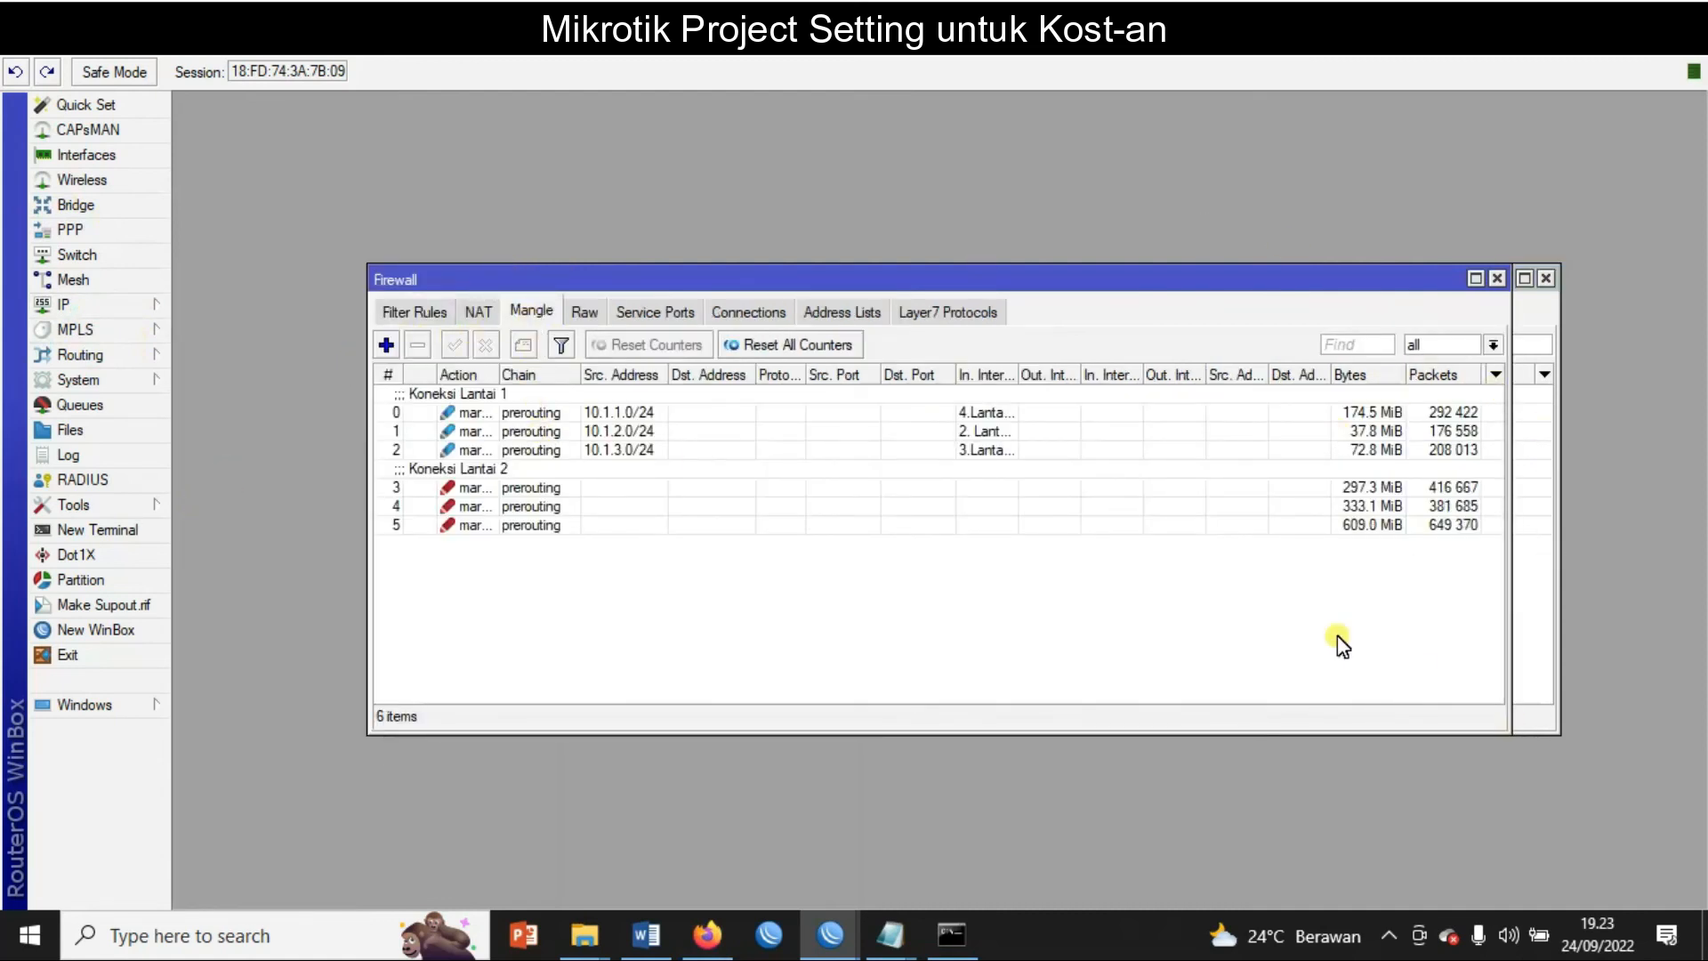
Step: Switch to Firefox, rerun the Speedtest, and return to WinBox to examine the traffic in the queue tree
click(705, 934)
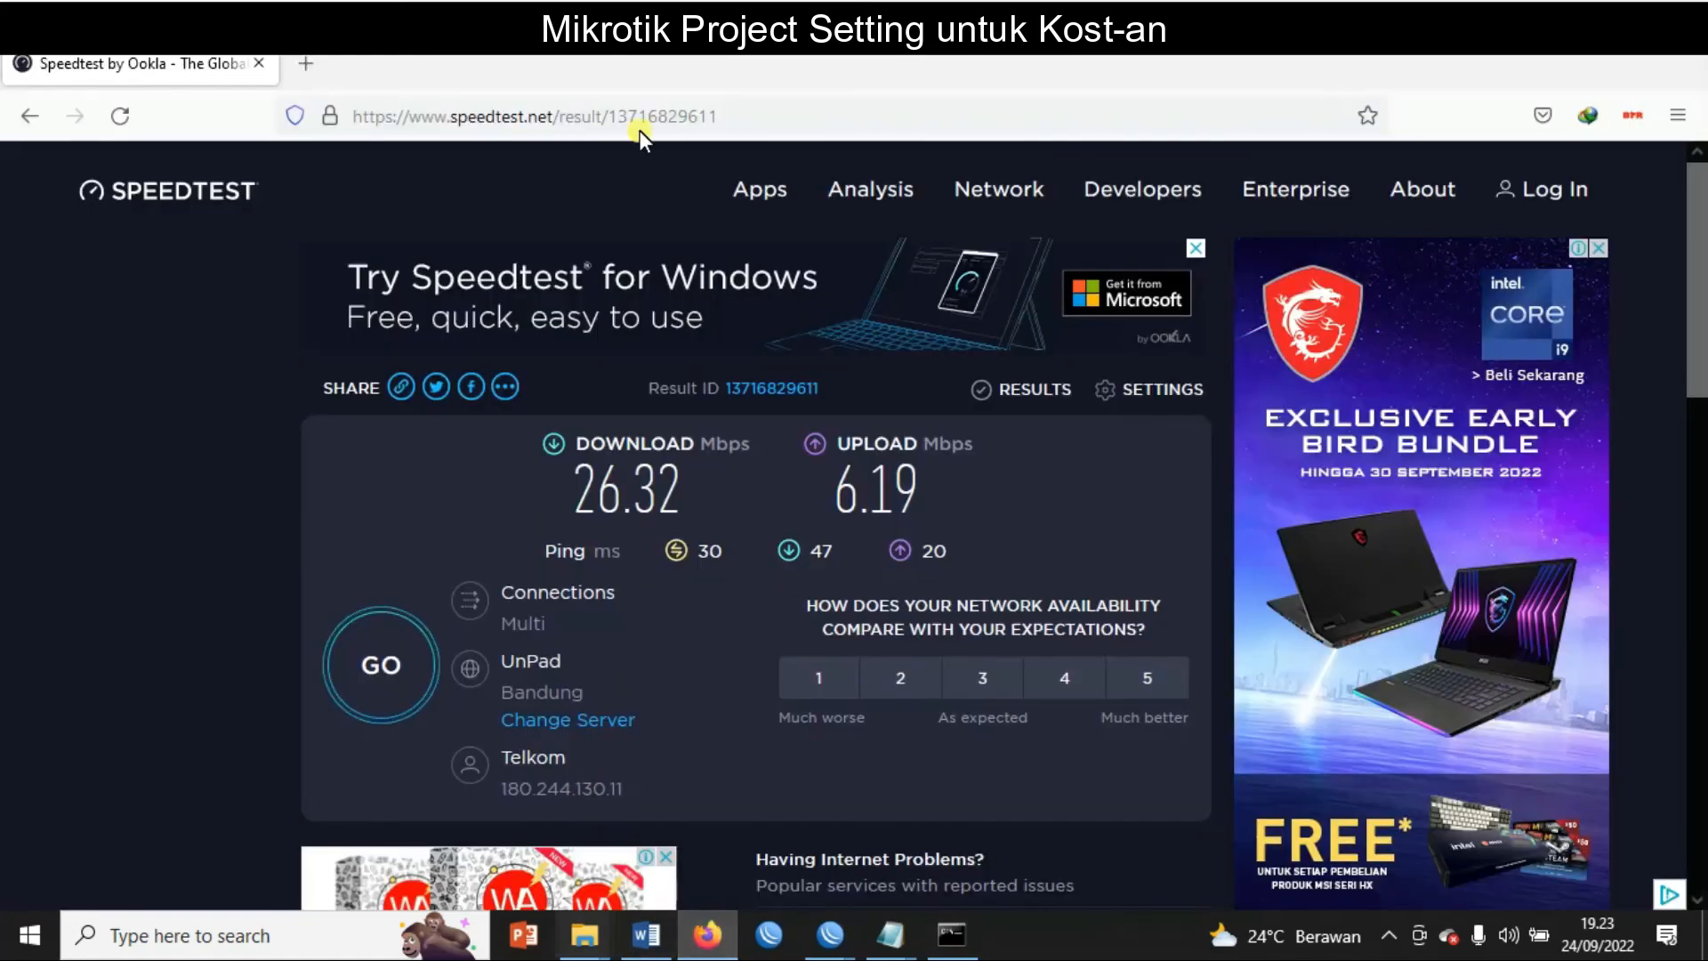
click(398, 681)
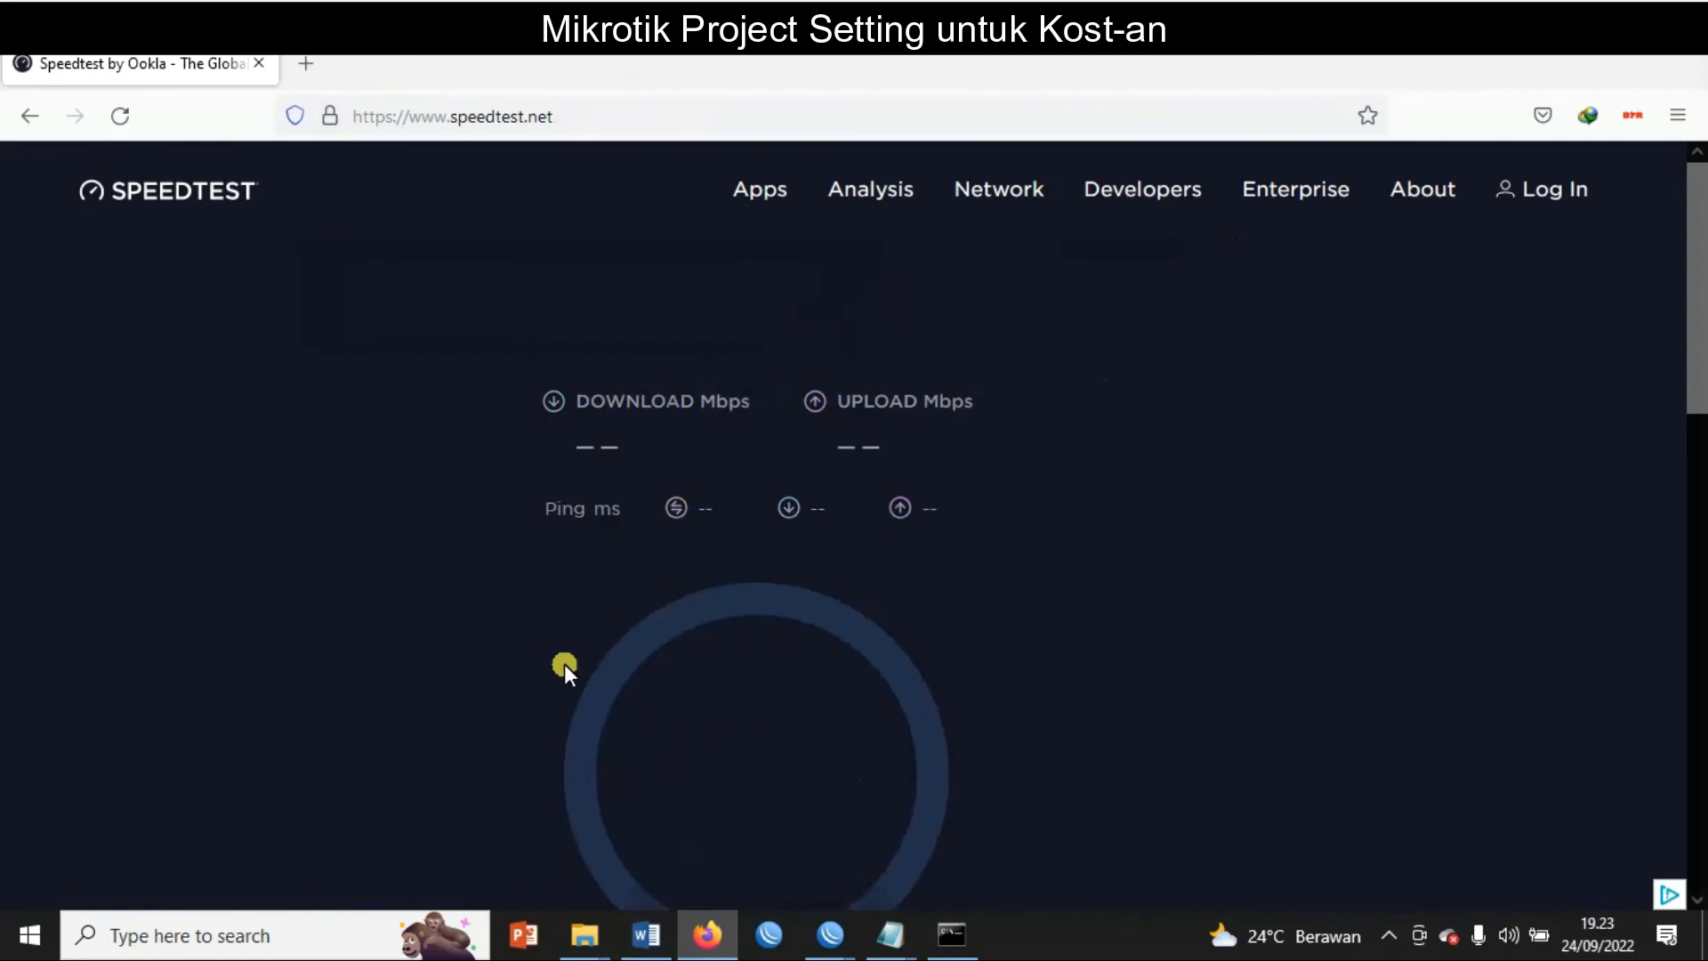
scroll(1189, 579, down, 2)
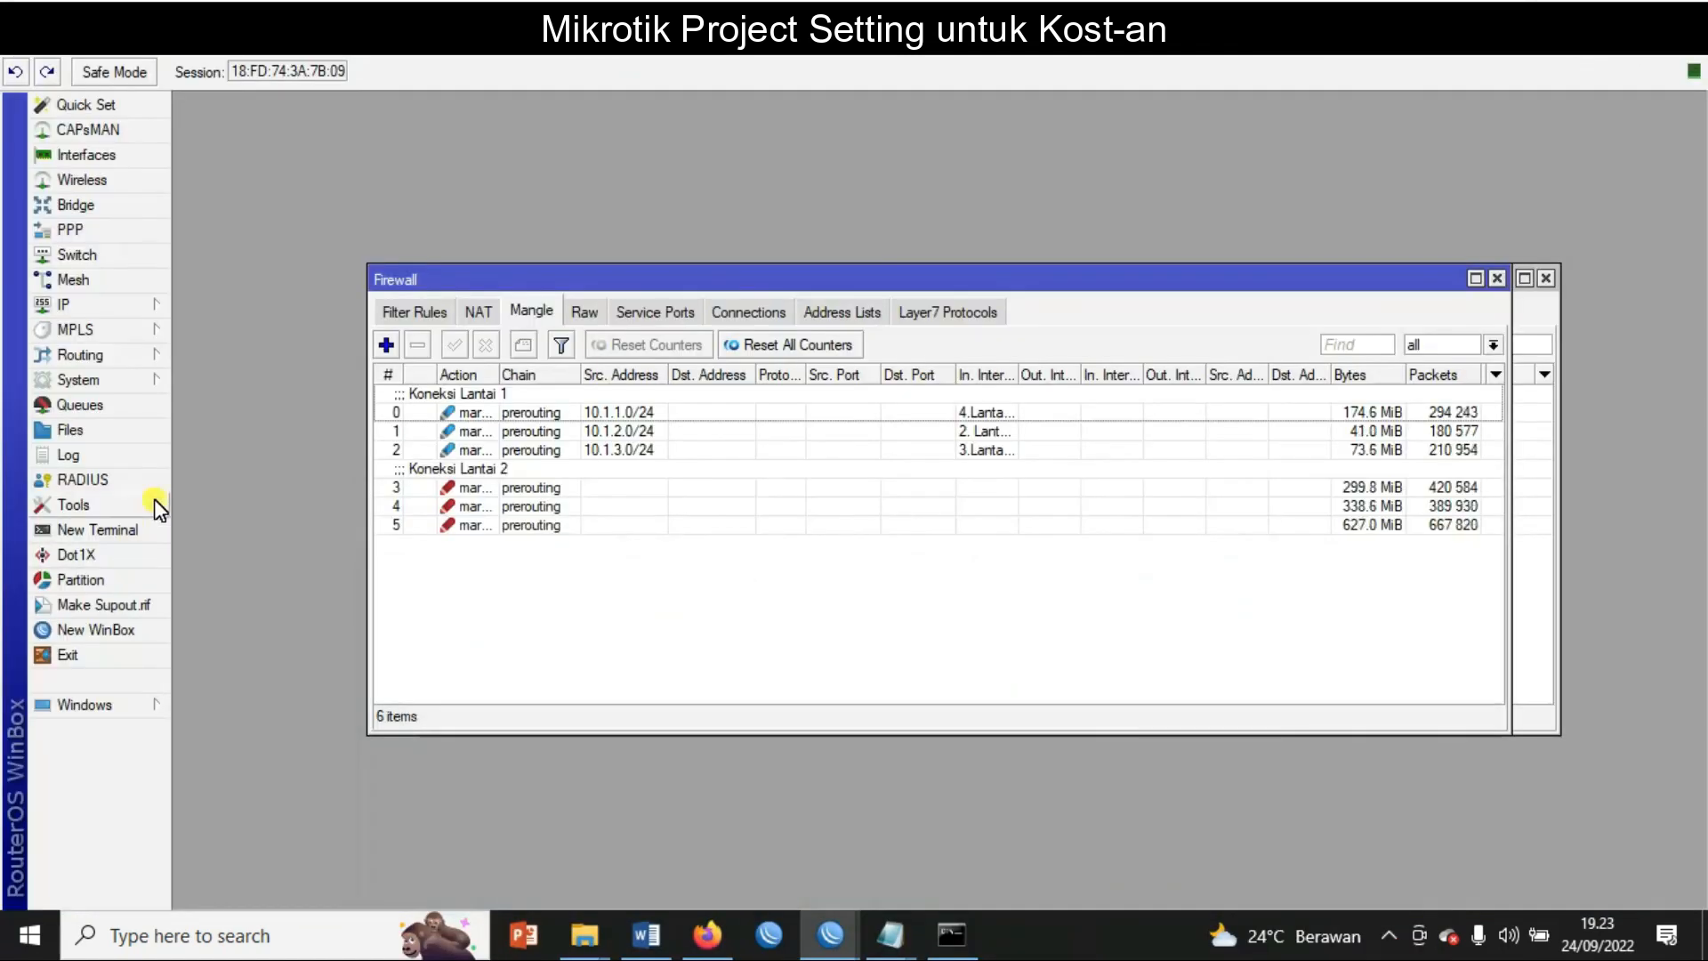
click(87, 407)
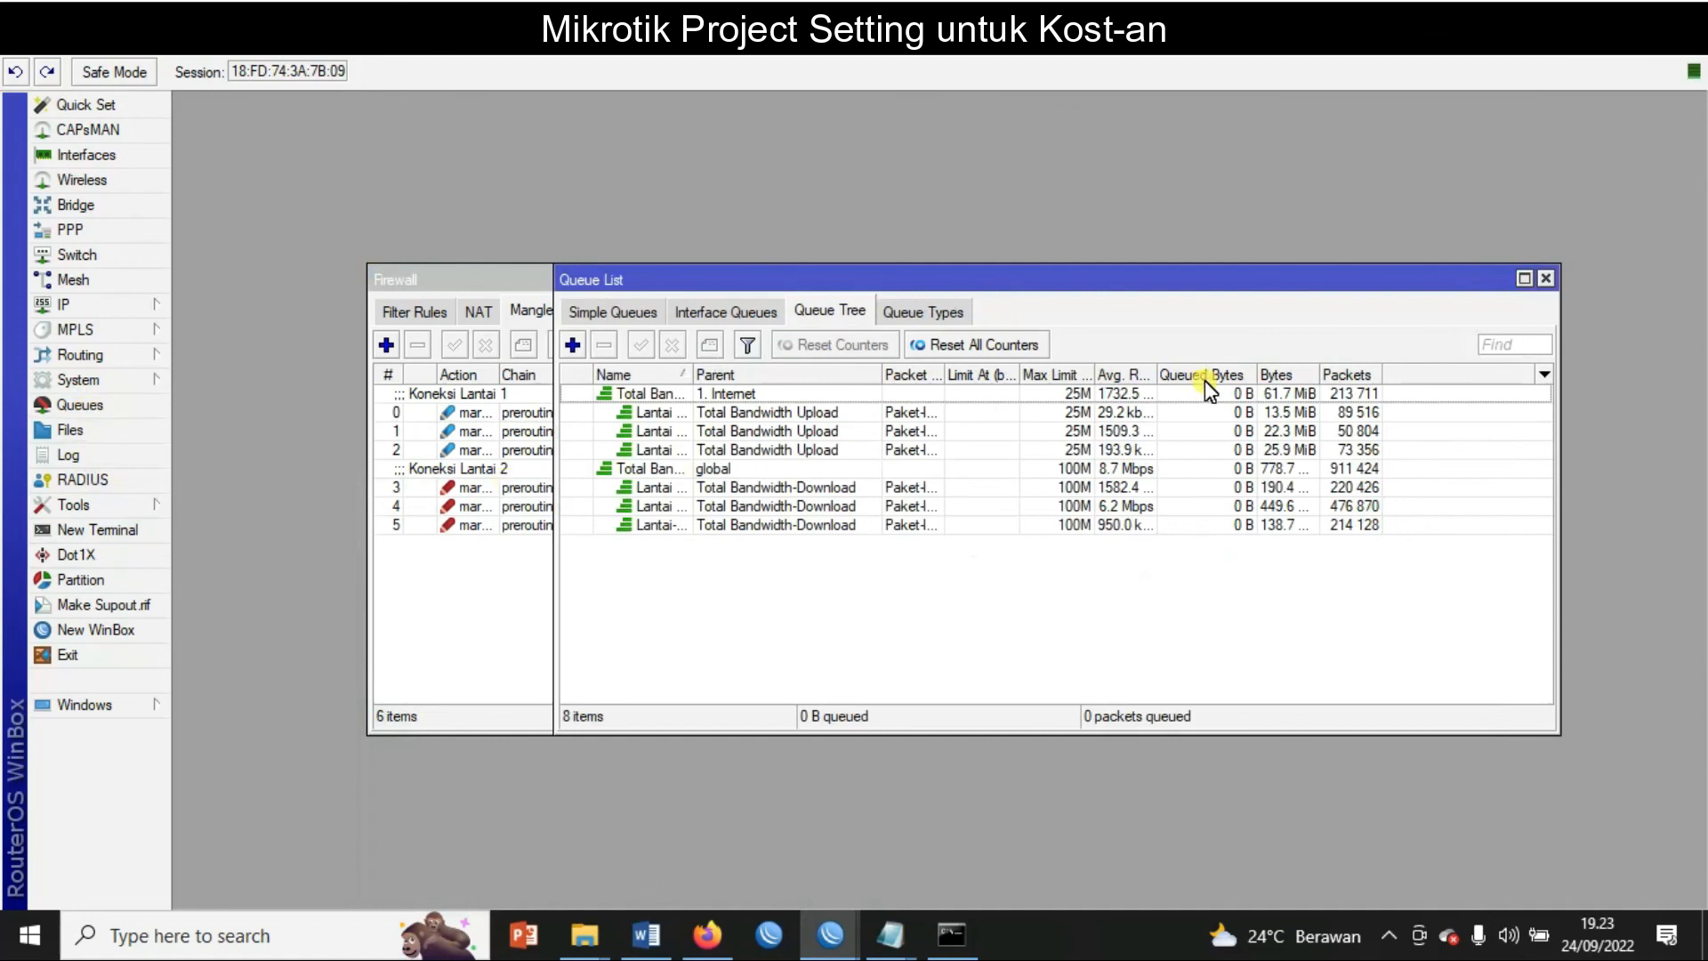